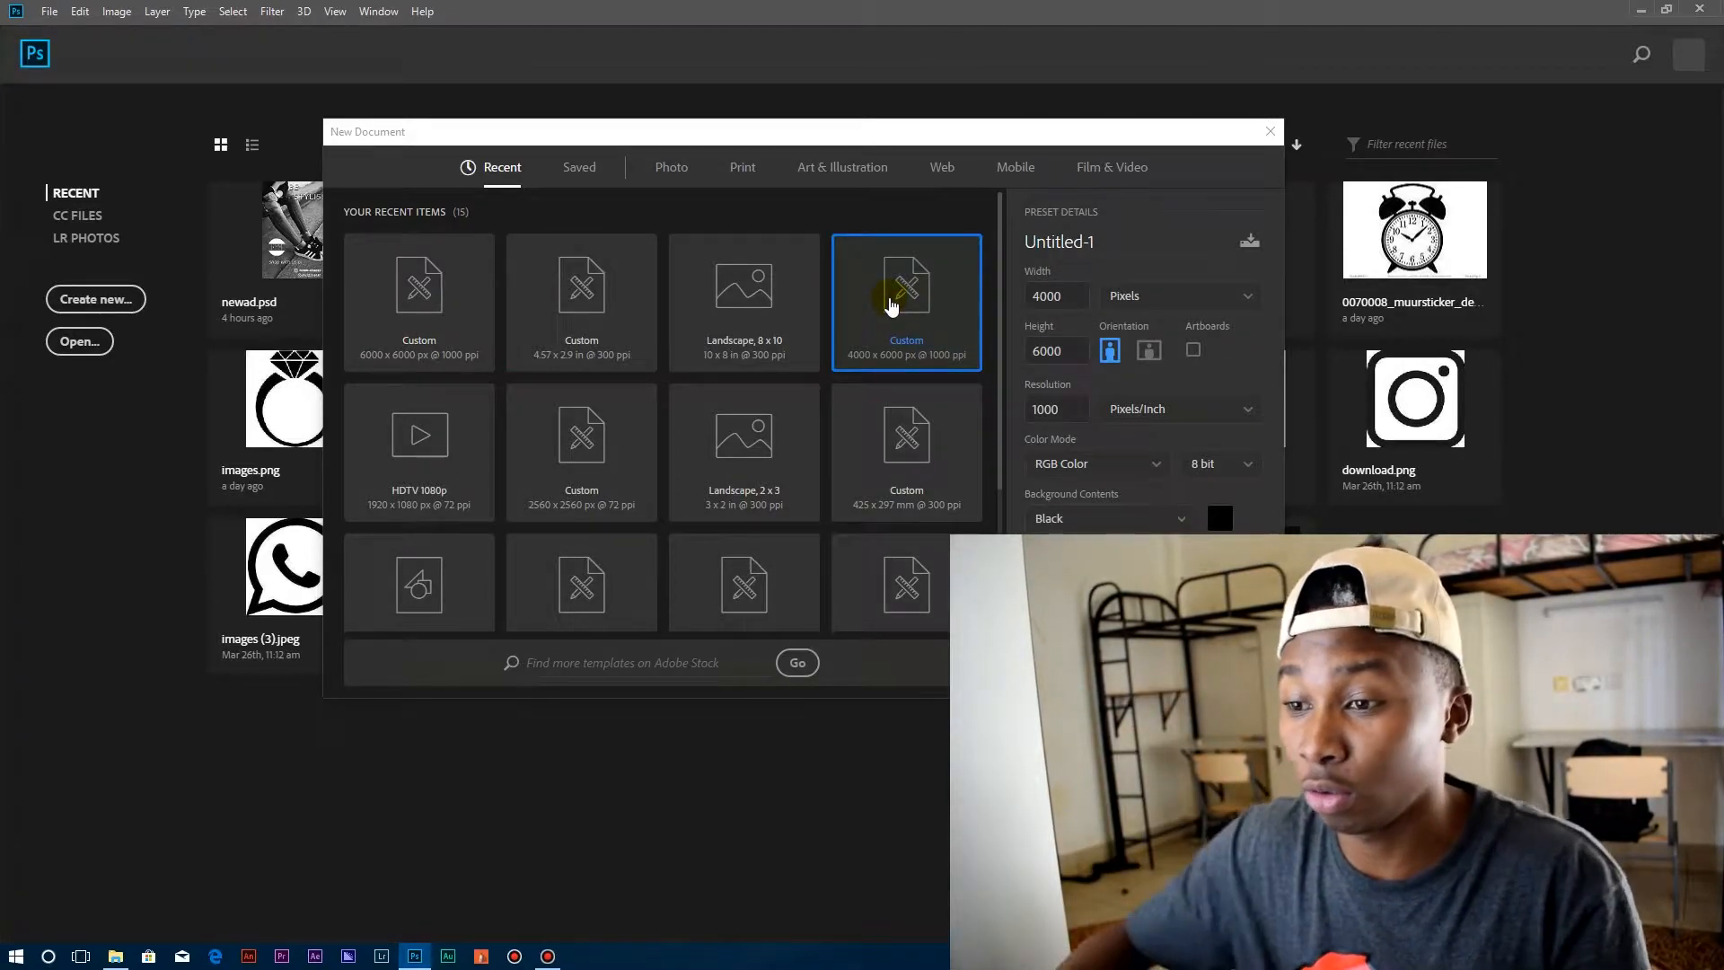
# Create a 4000 x 6000 px, 1000 ppi document with a black background and place the jeans-and-sneakers photo flush with the canvas's upper edge.
pyautogui.press('Return')
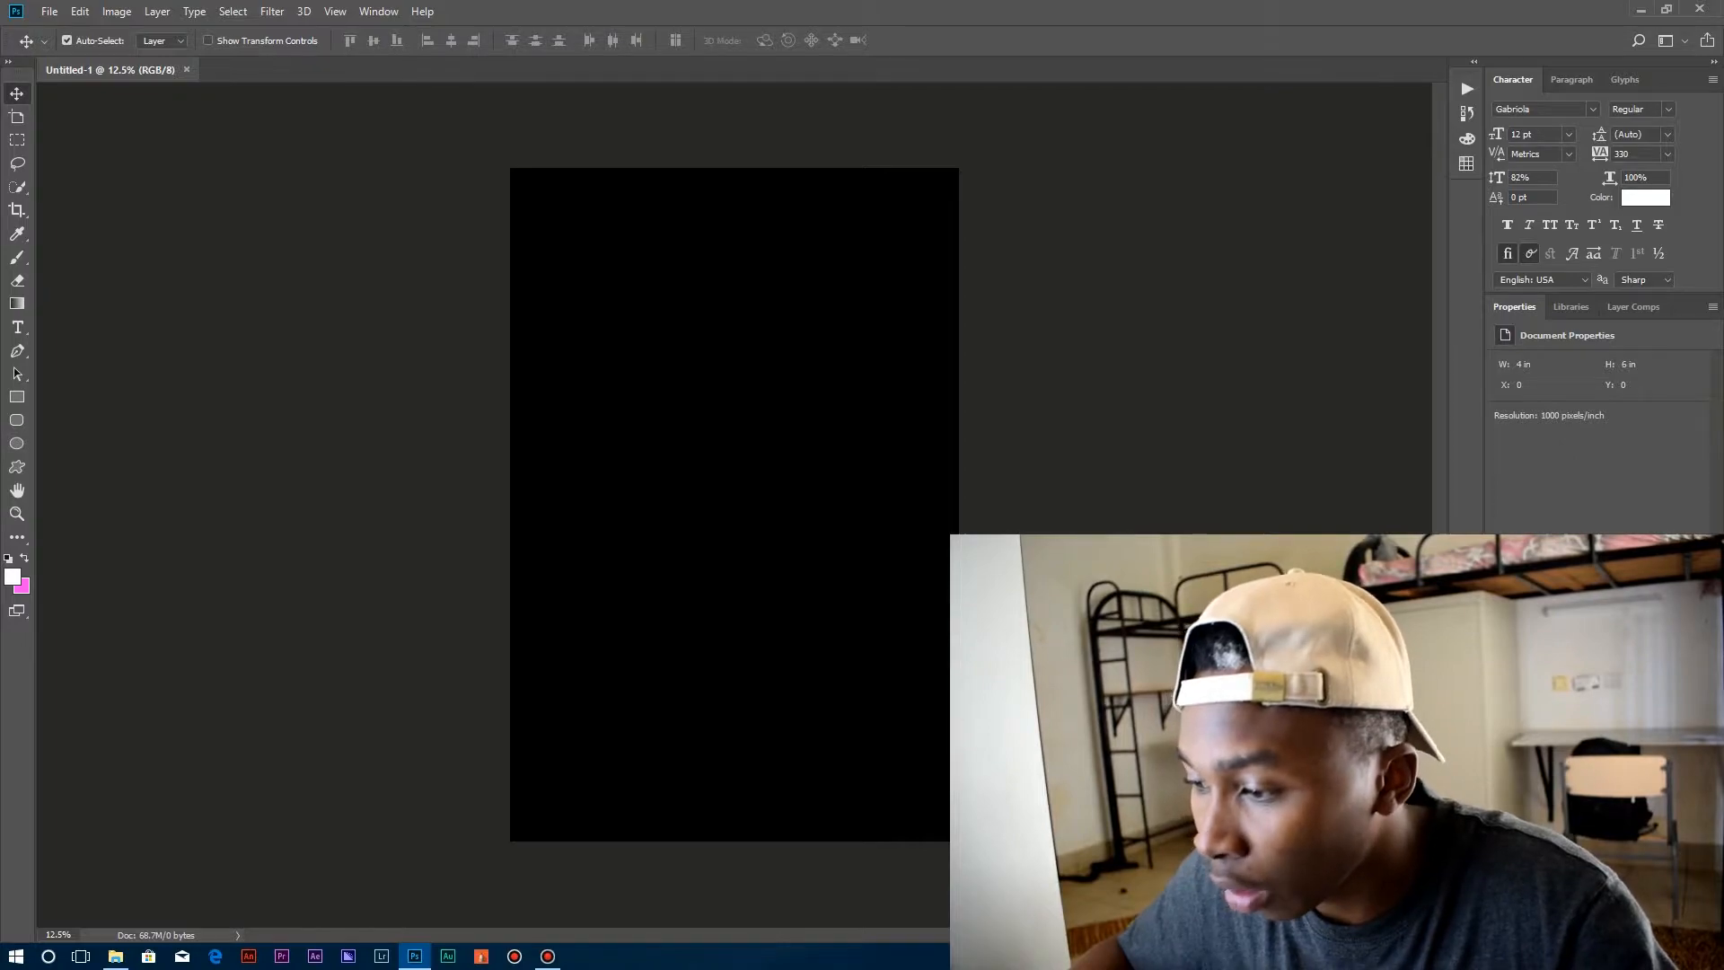
pyautogui.click(45, 13)
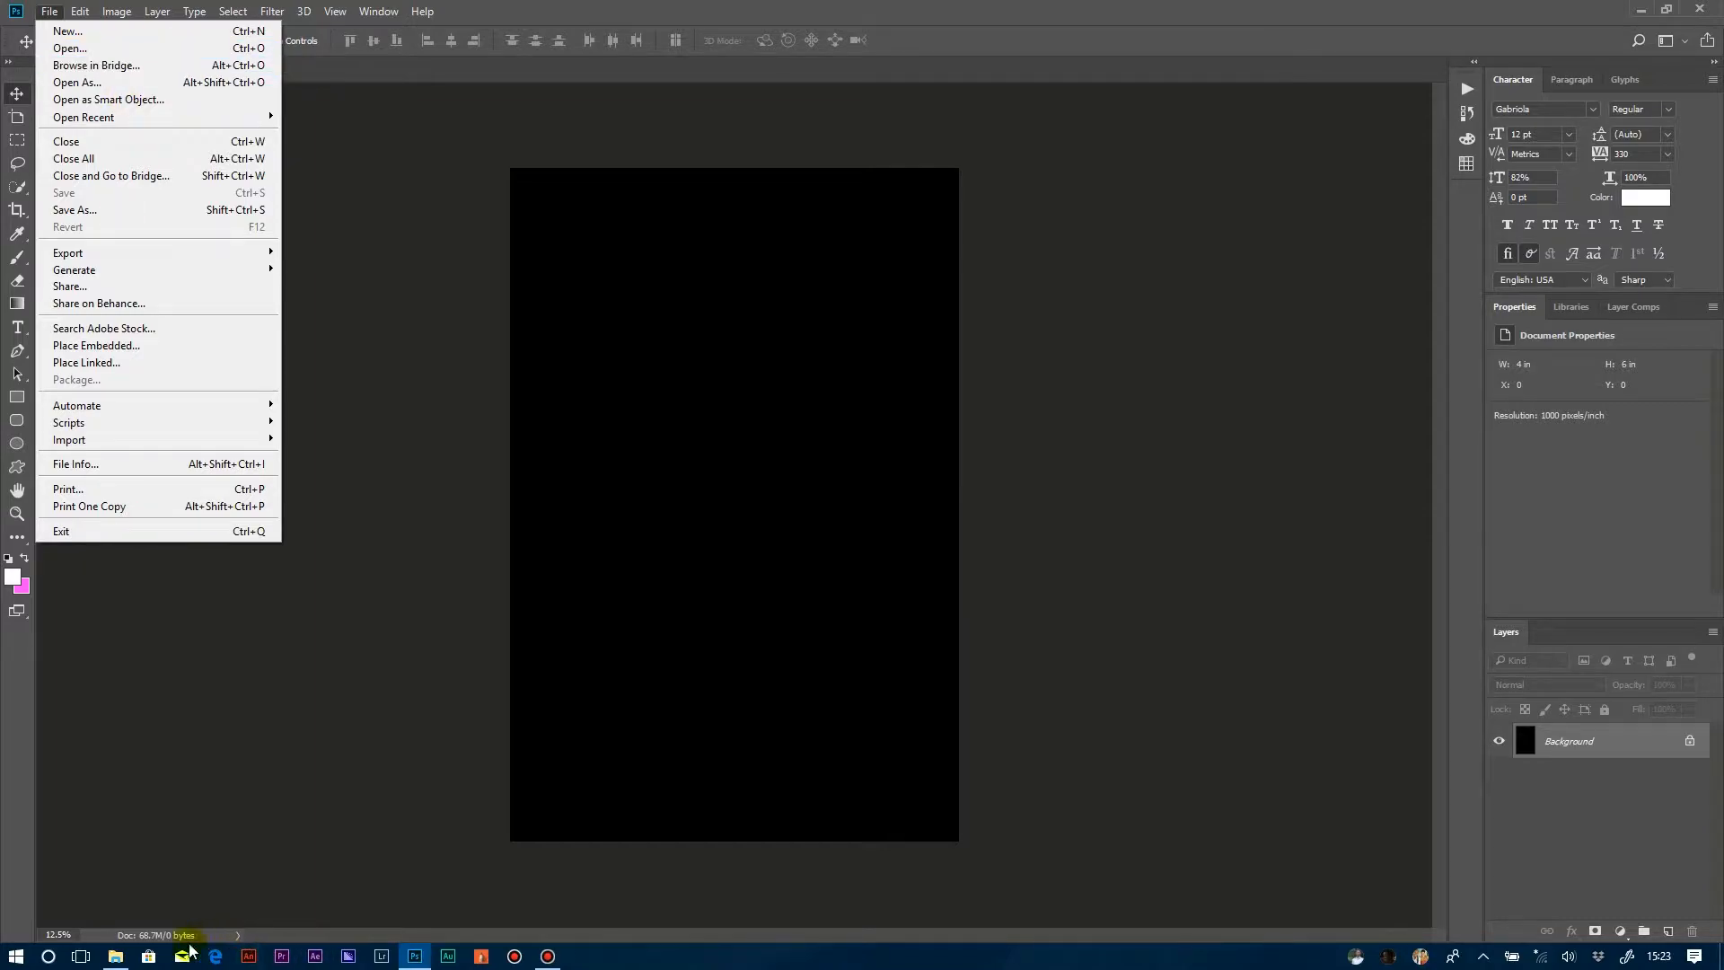
pyautogui.click(115, 955)
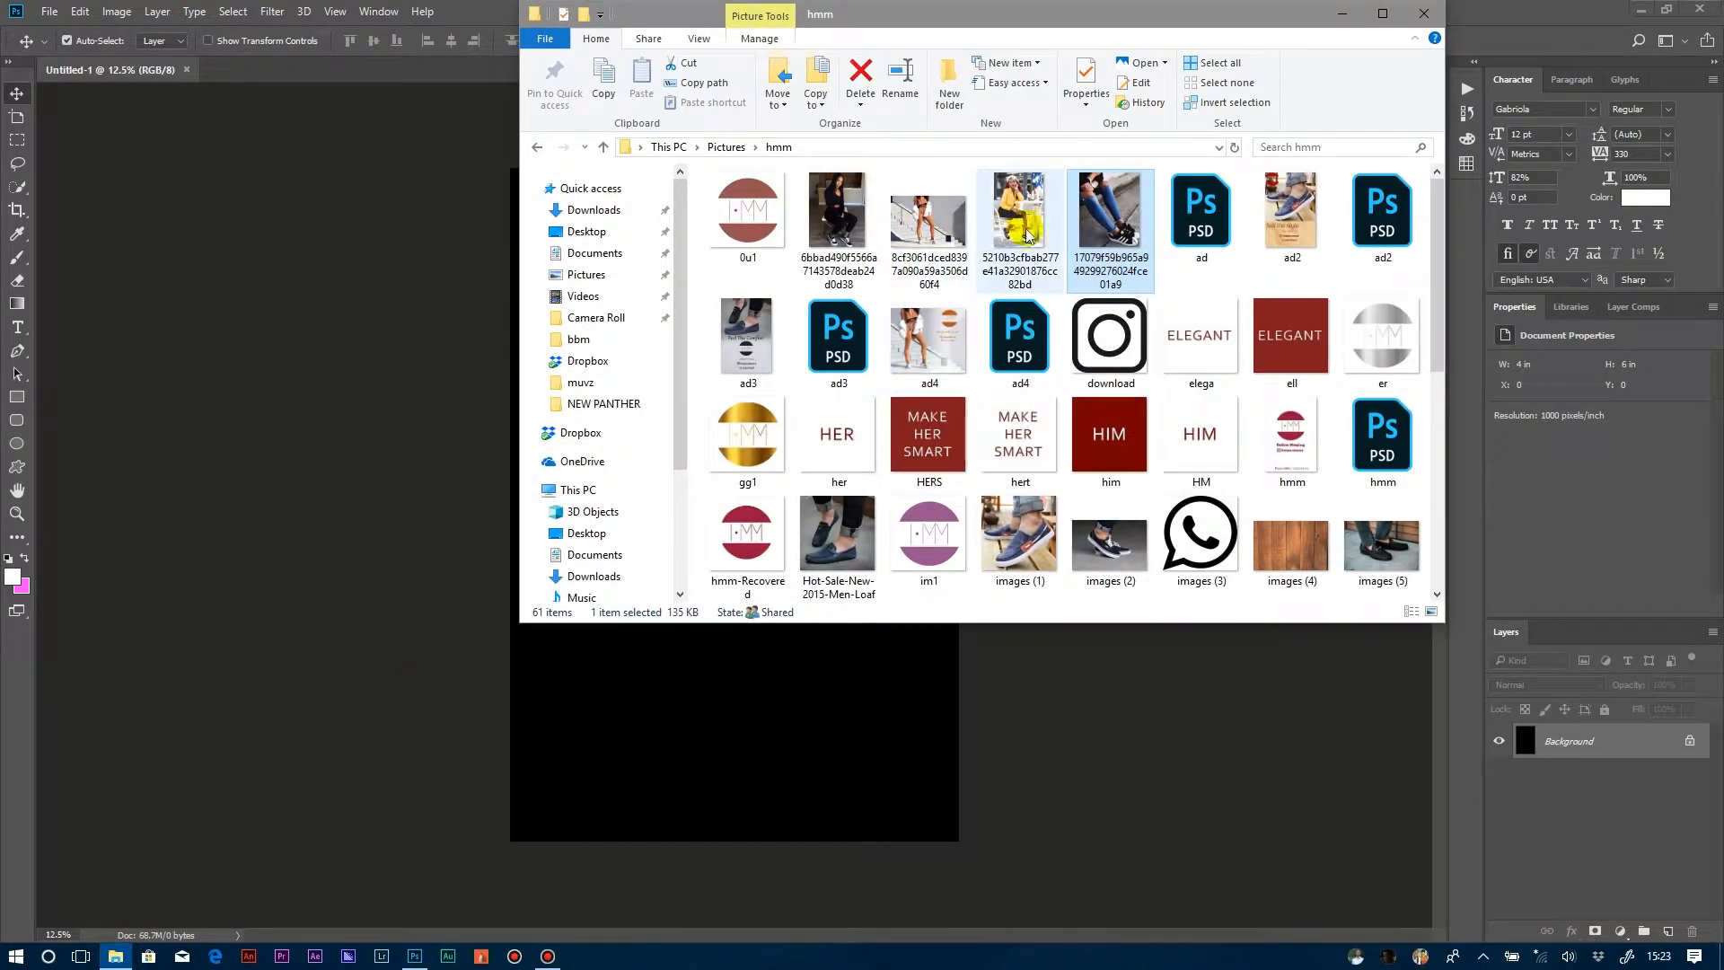
pyautogui.moveTo(1103, 244); pyautogui.dragTo(729, 403)
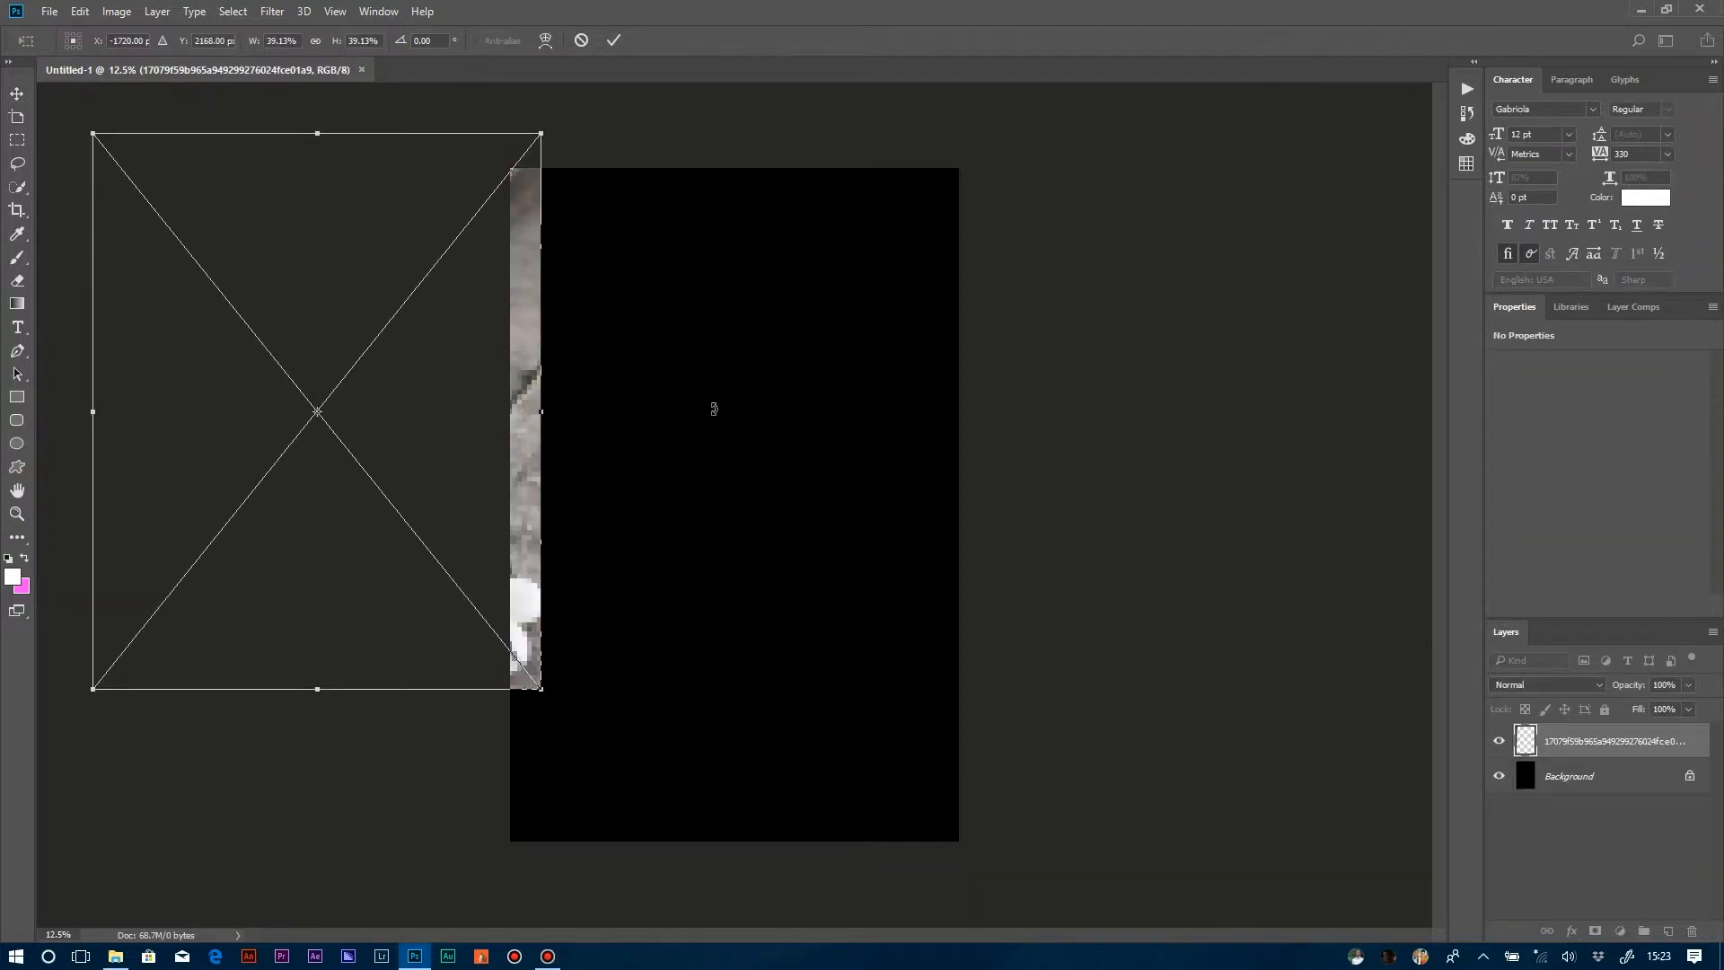
pyautogui.moveTo(466, 454); pyautogui.dragTo(849, 481)
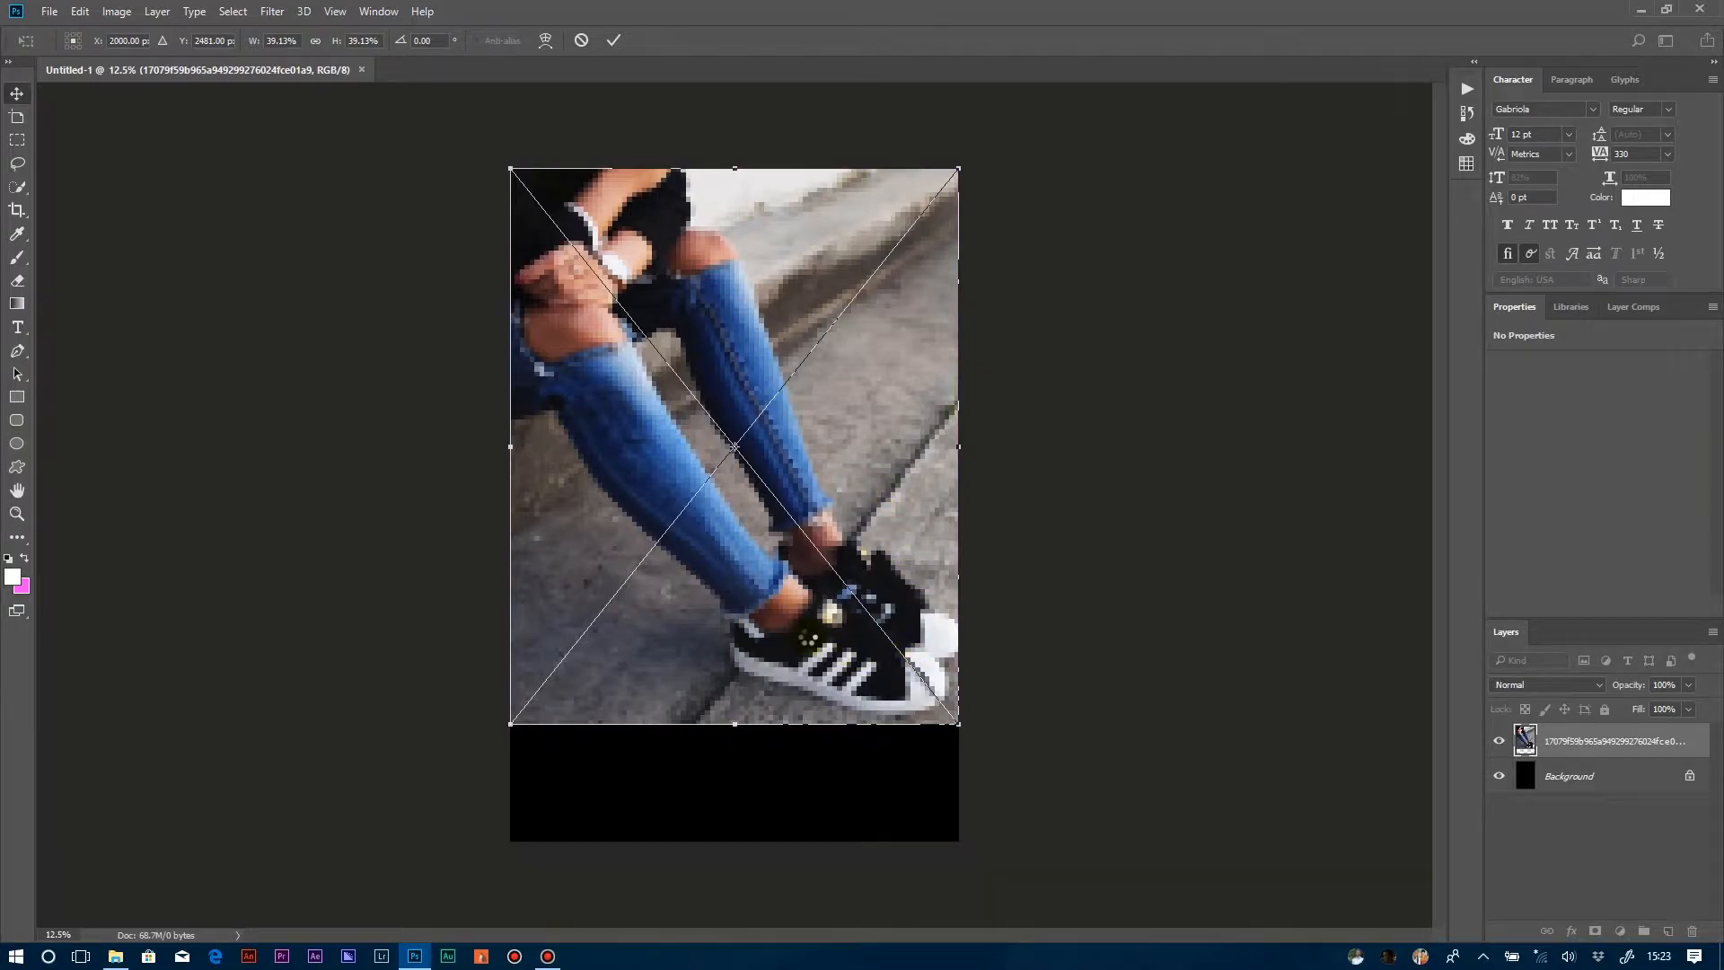
pyautogui.press('Return')
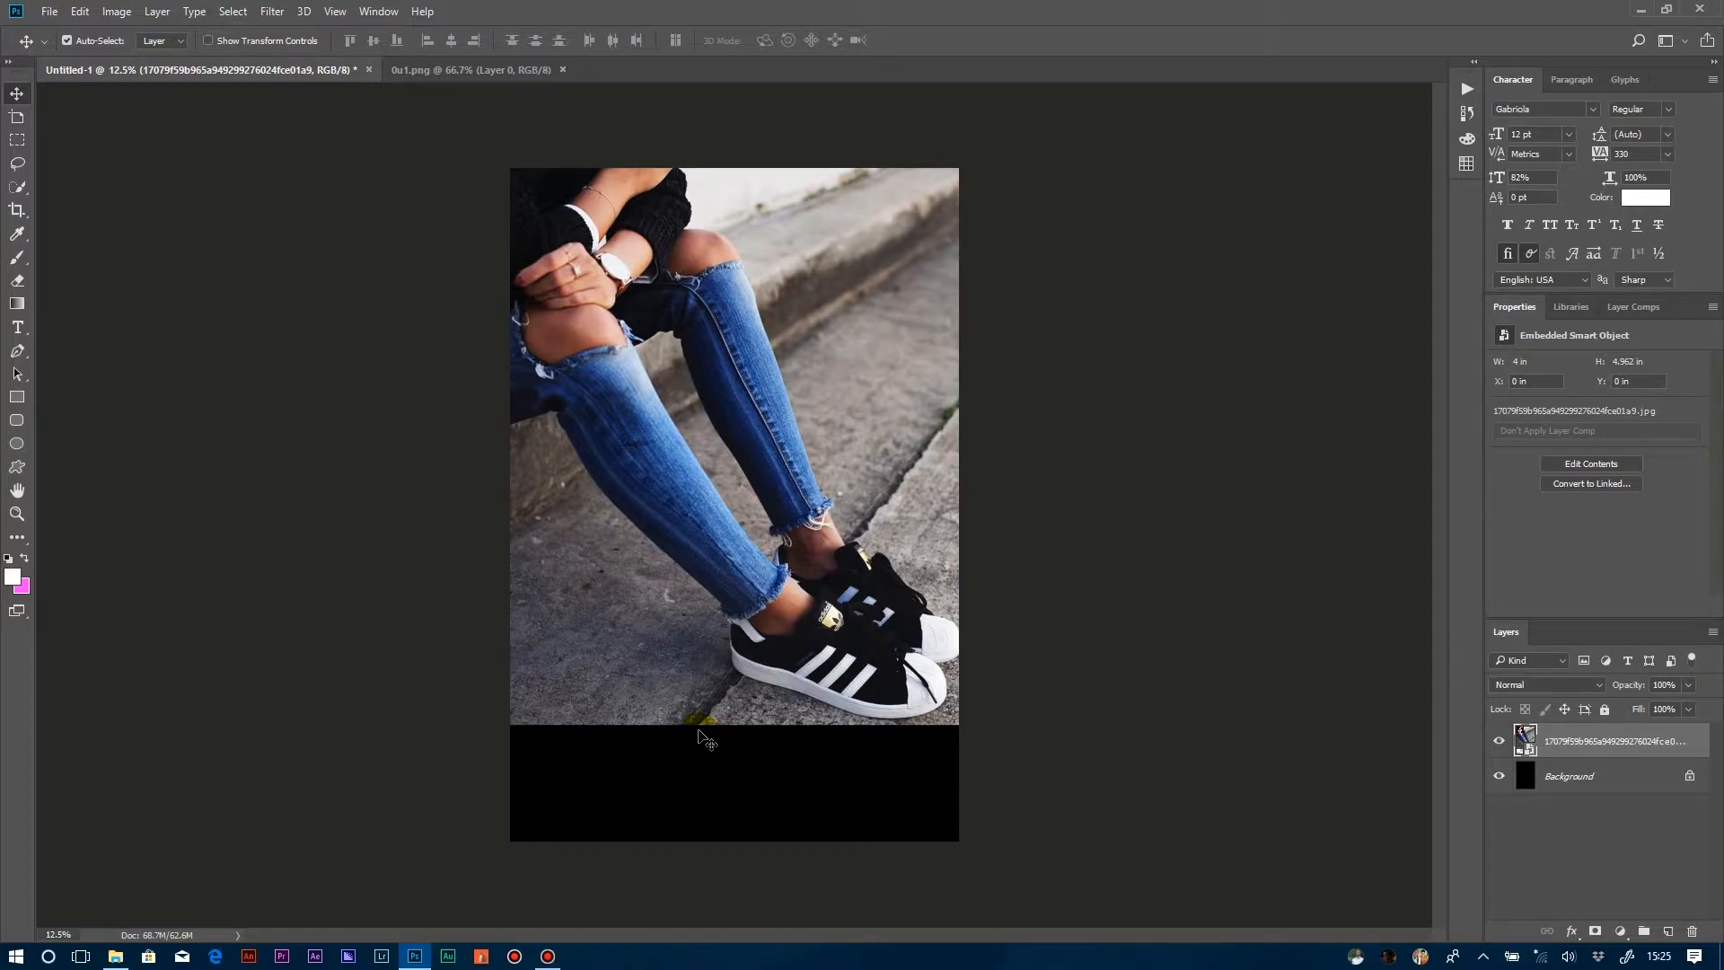
# Duplicate the sneaker photo layer three times within the same document.
pyautogui.rightClick(1633, 744)
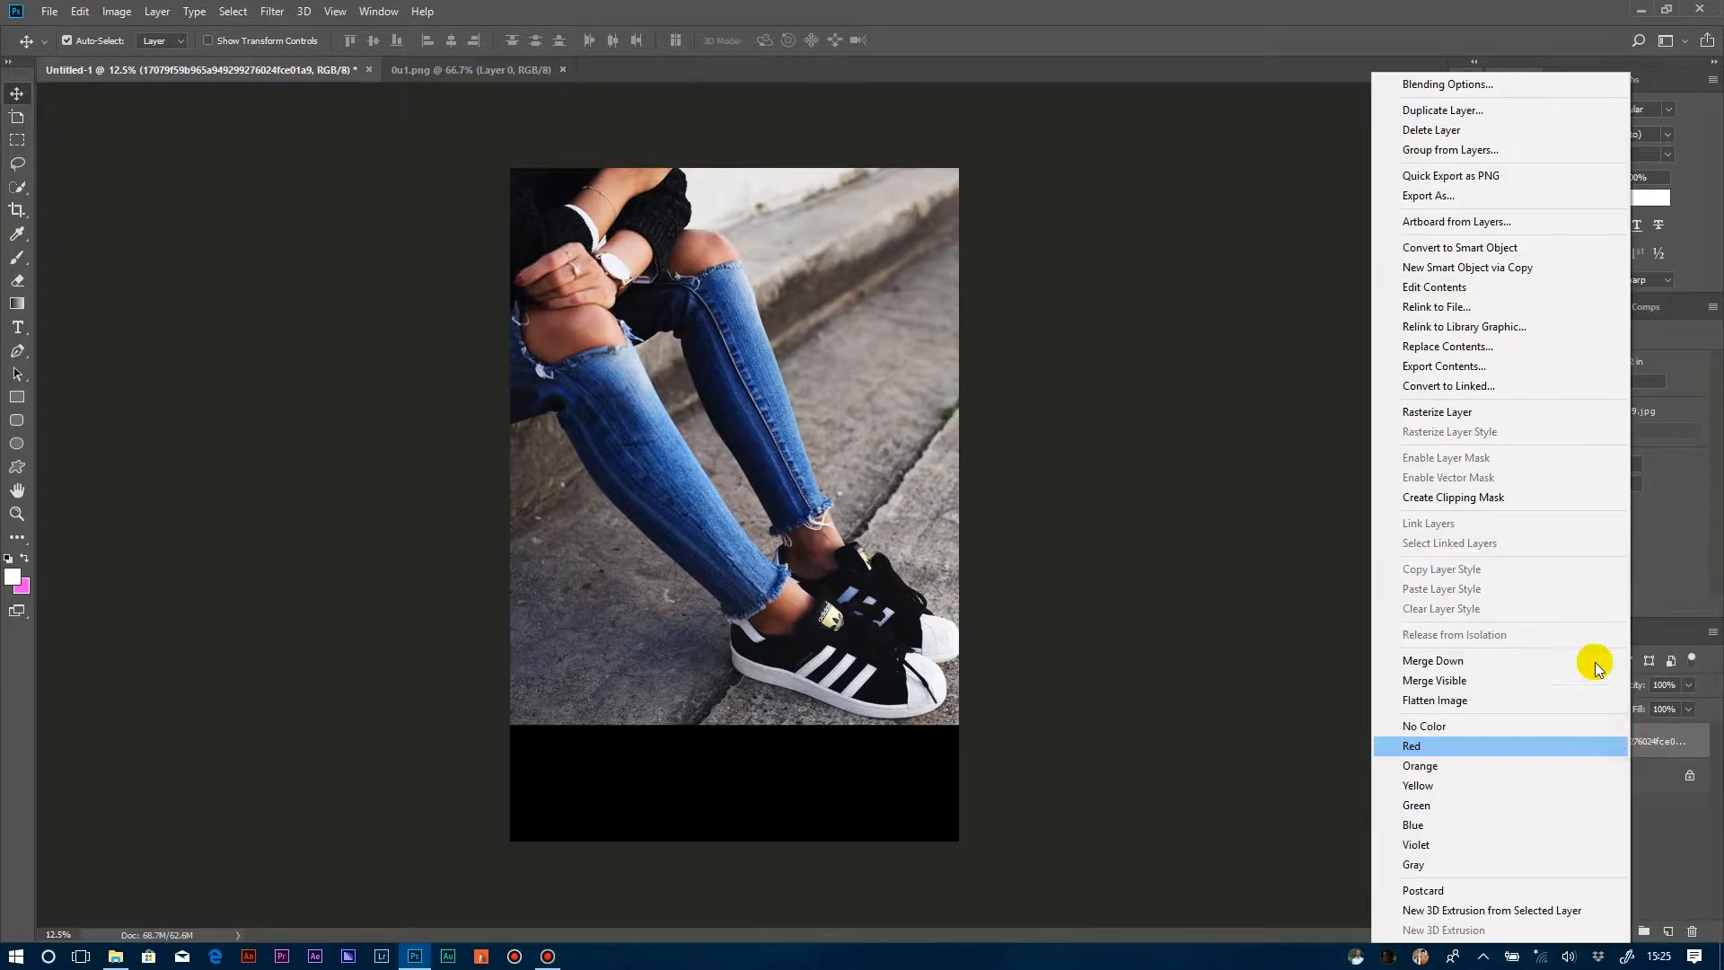
pyautogui.click(1430, 109)
pyautogui.click(1011, 290)
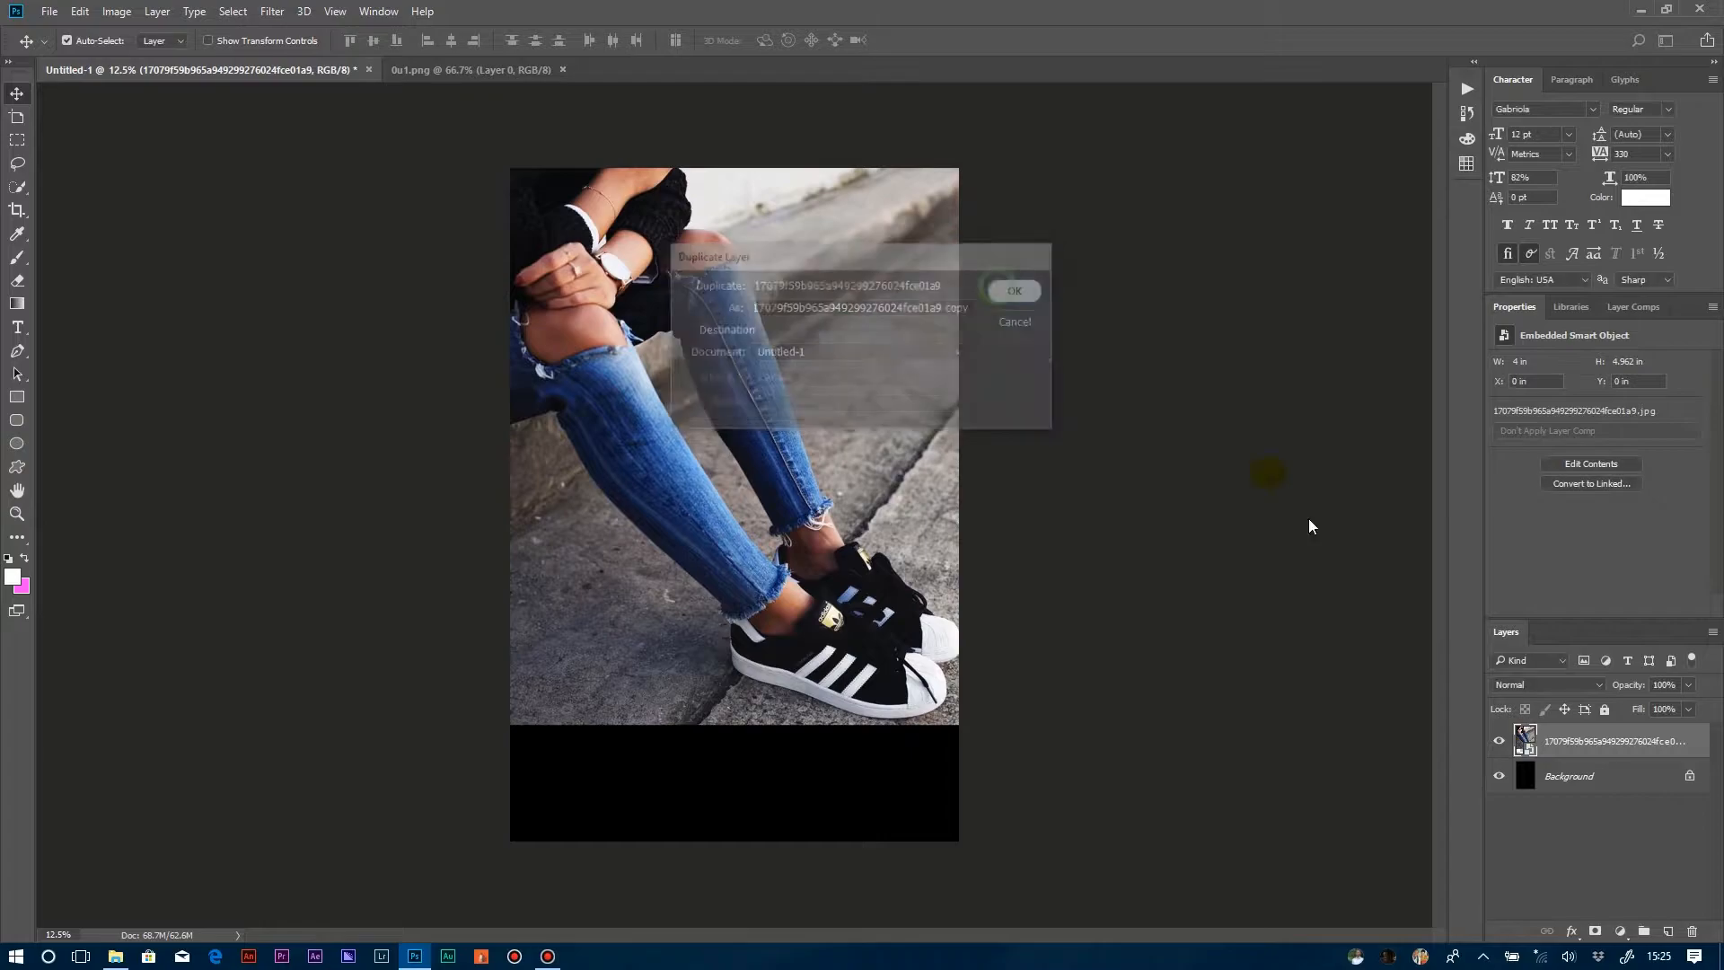
pyautogui.rightClick(1549, 734)
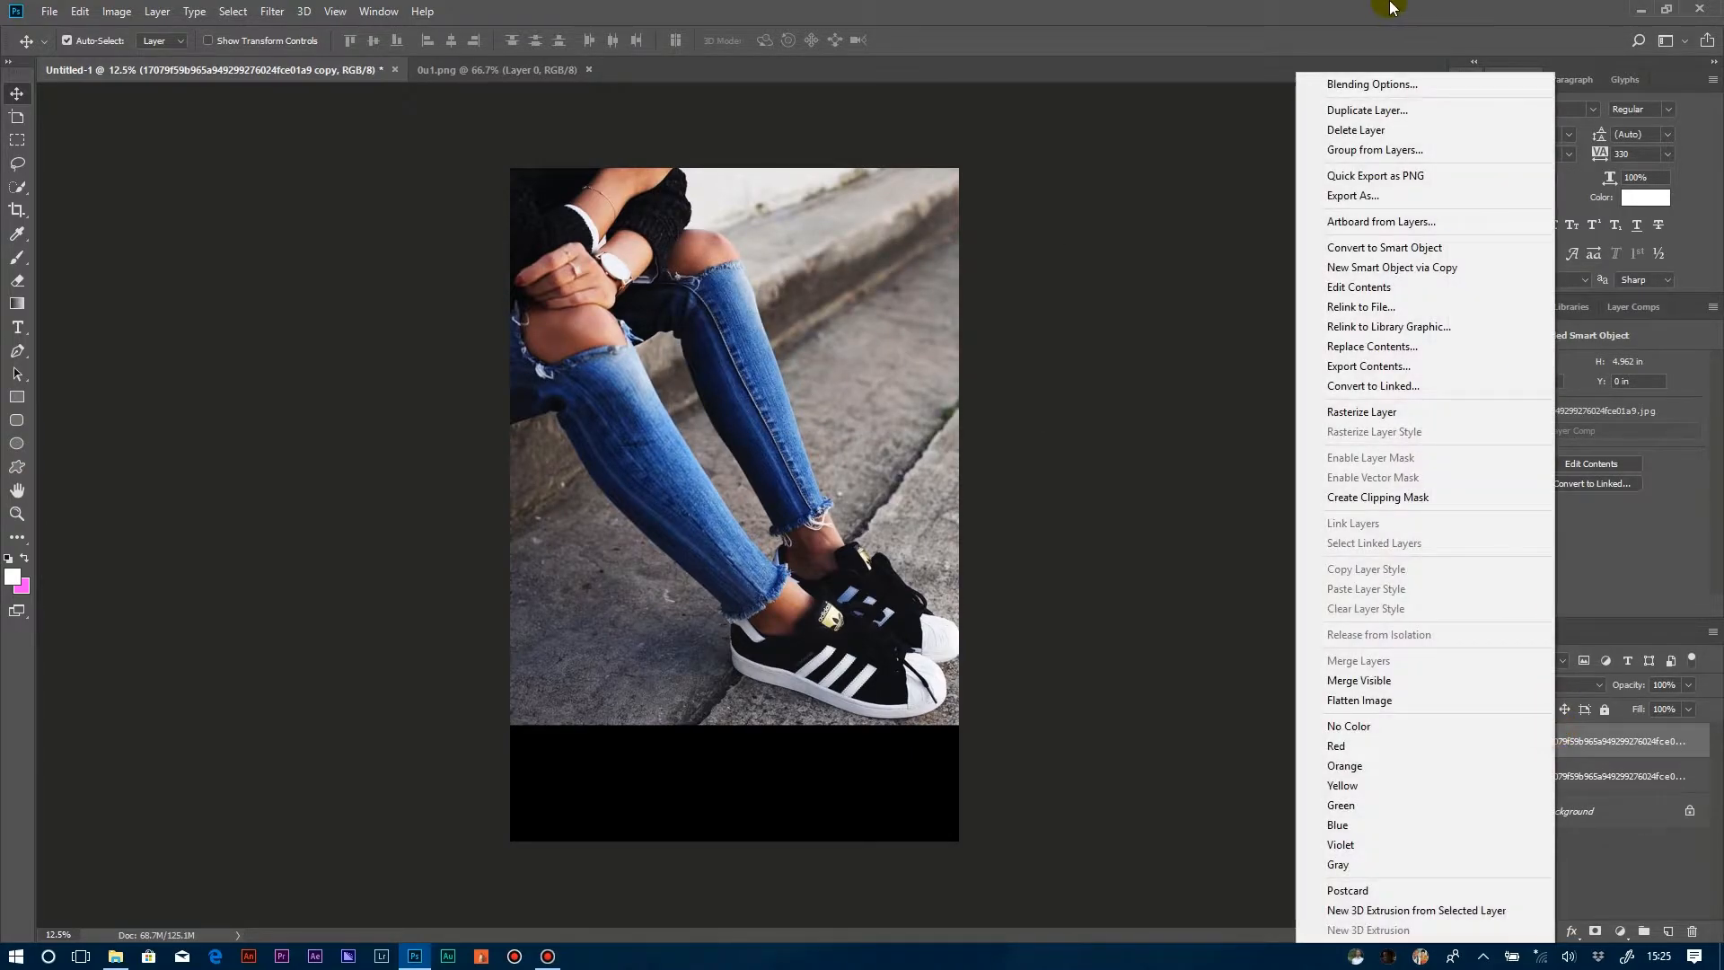
pyautogui.click(1351, 109)
pyautogui.click(1004, 287)
pyautogui.rightClick(1632, 742)
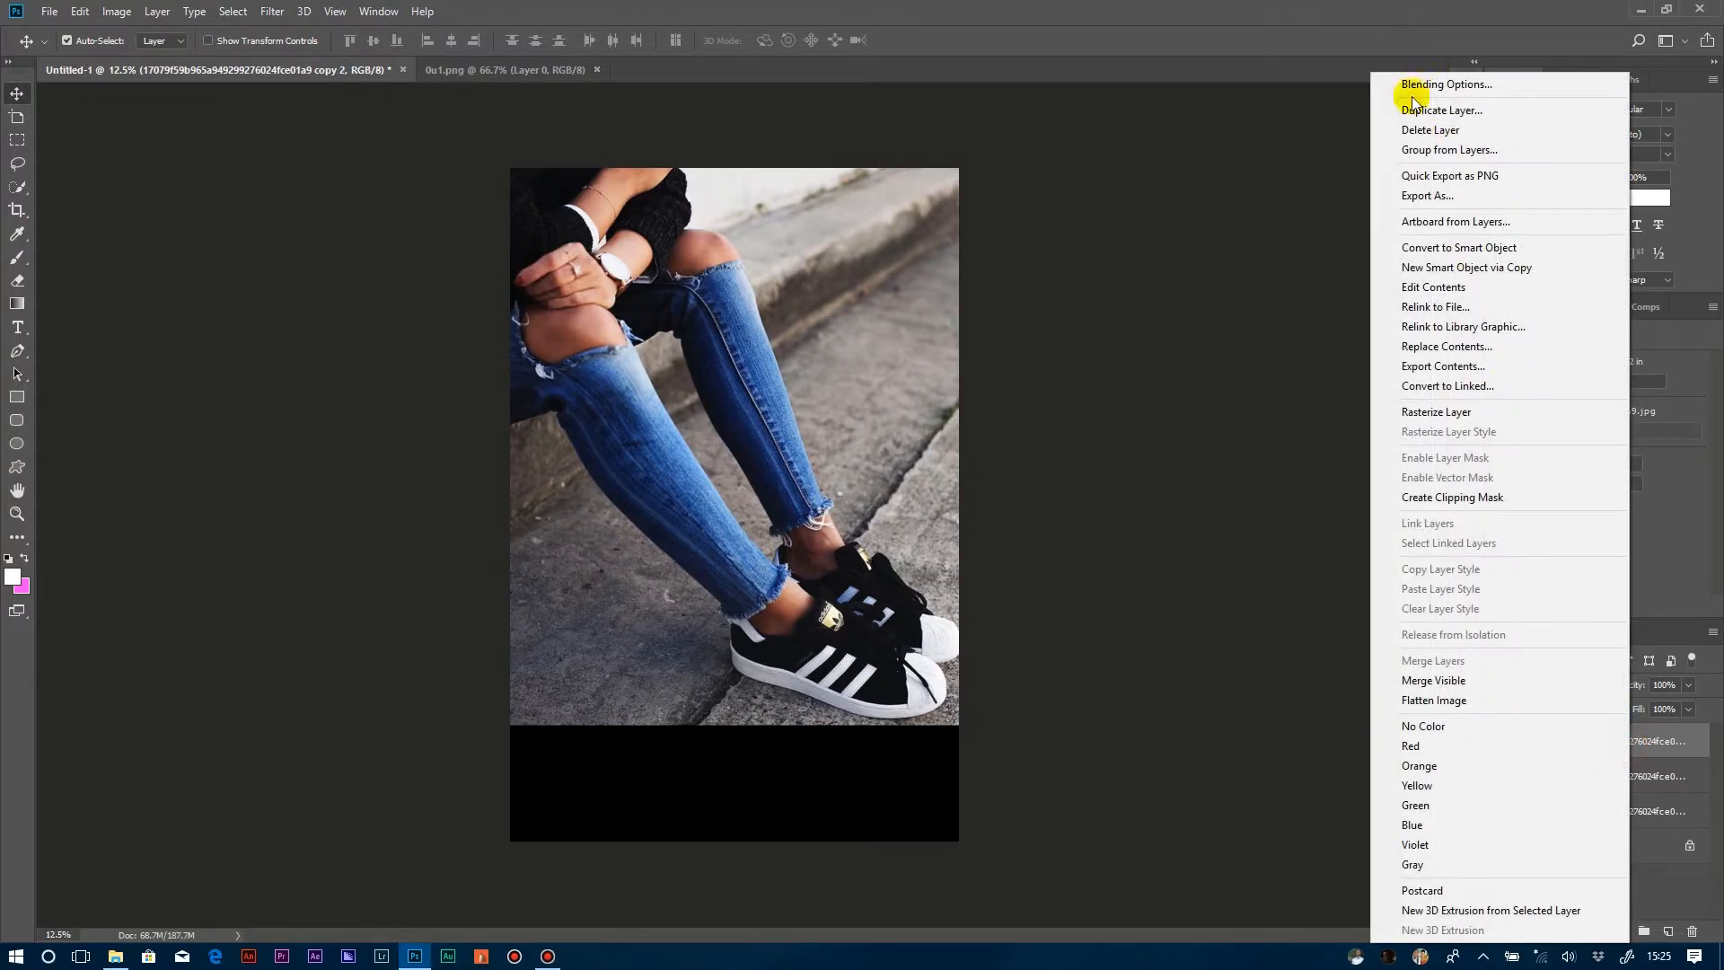
pyautogui.click(1427, 110)
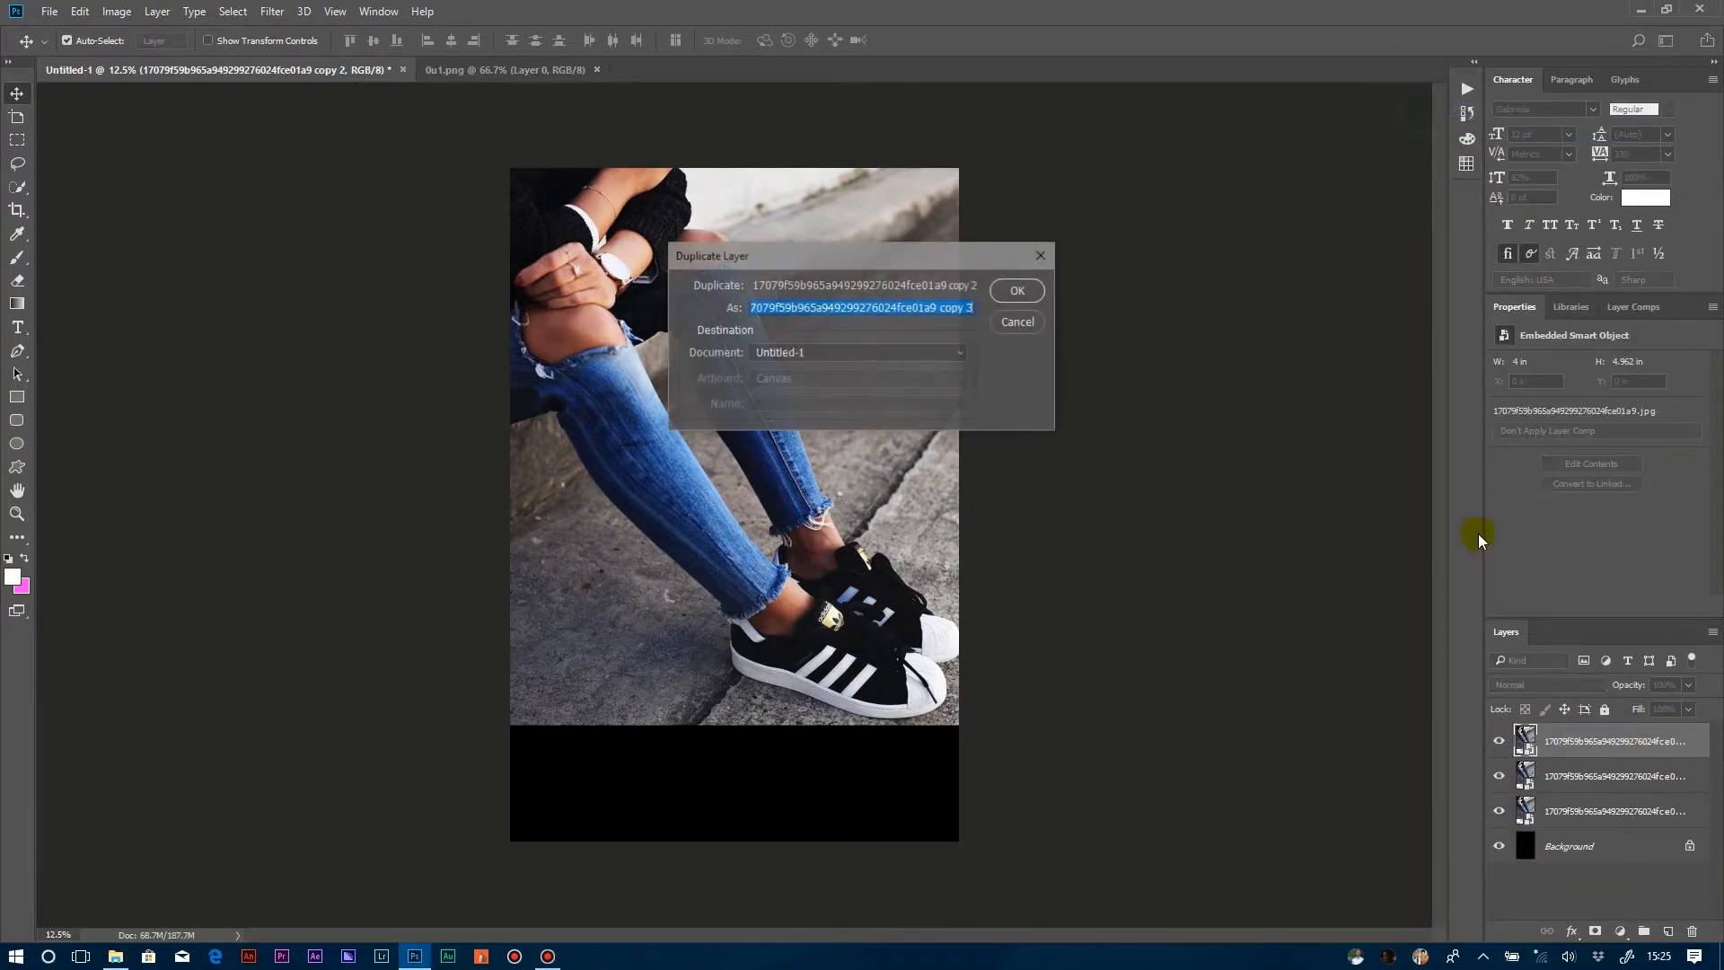
pyautogui.click(1018, 290)
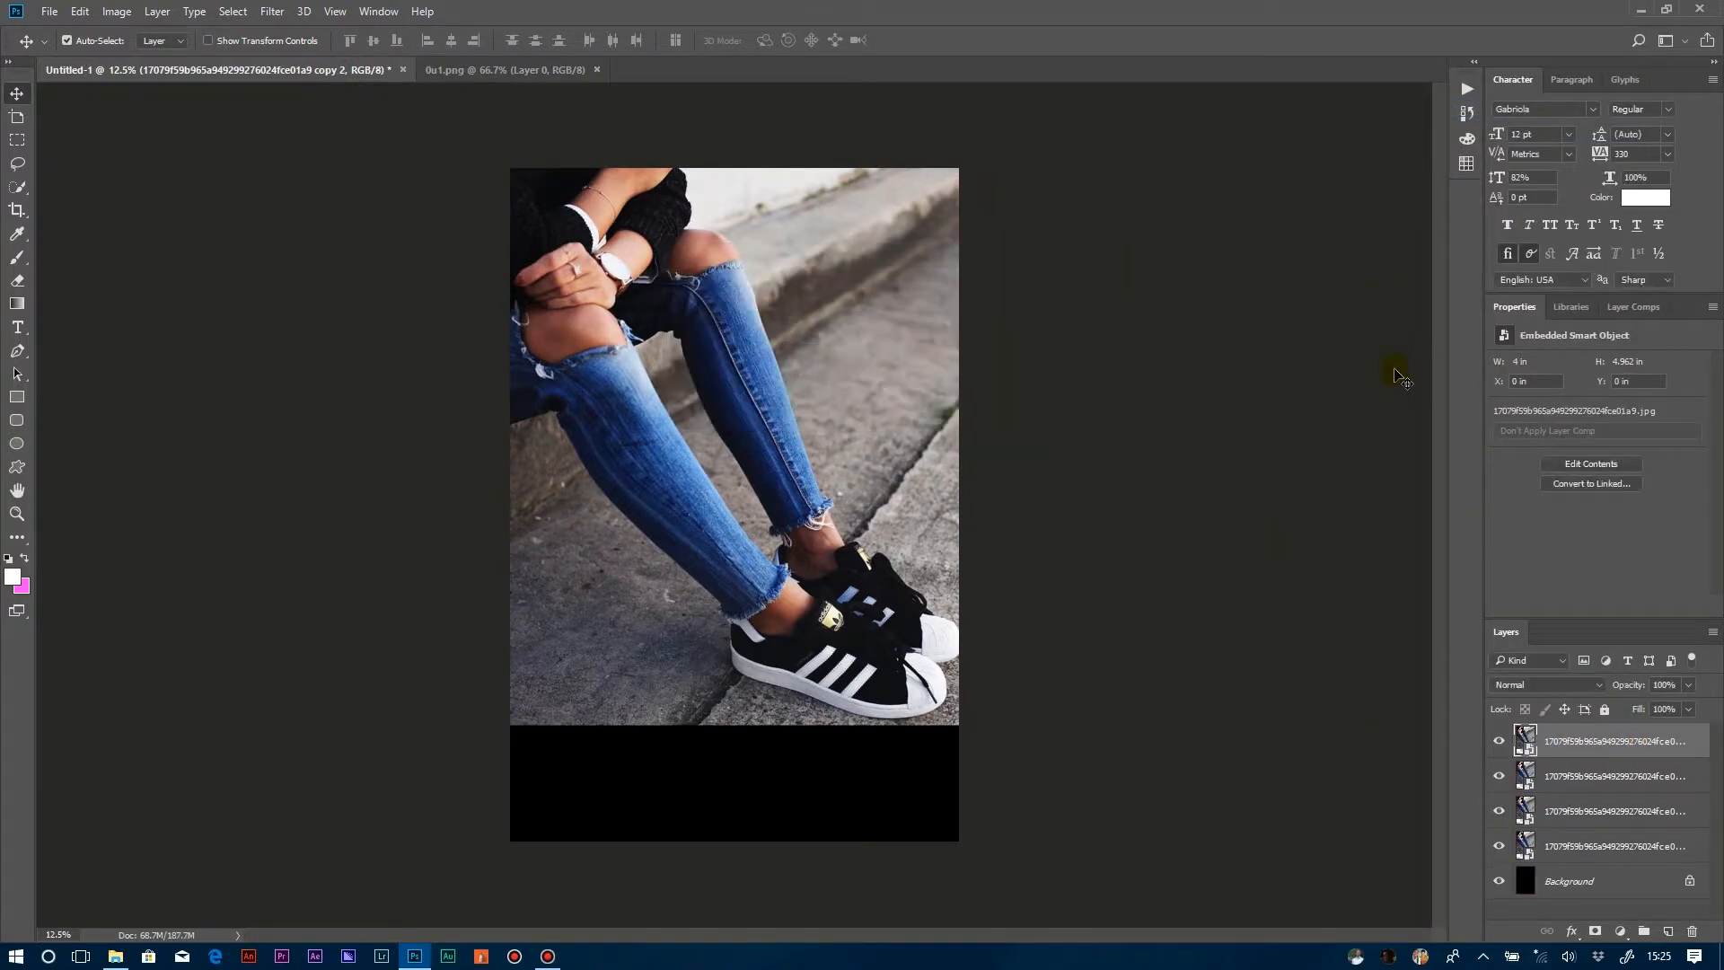
# Offset the second photo layer to about X -0.24 in, Y 0.25 in, aligning its pavement crack with the layer above.
pyautogui.click(1570, 844)
pyautogui.moveTo(731, 494); pyautogui.dragTo(731, 525)
pyautogui.moveTo(1551, 735); pyautogui.dragTo(1550, 779)
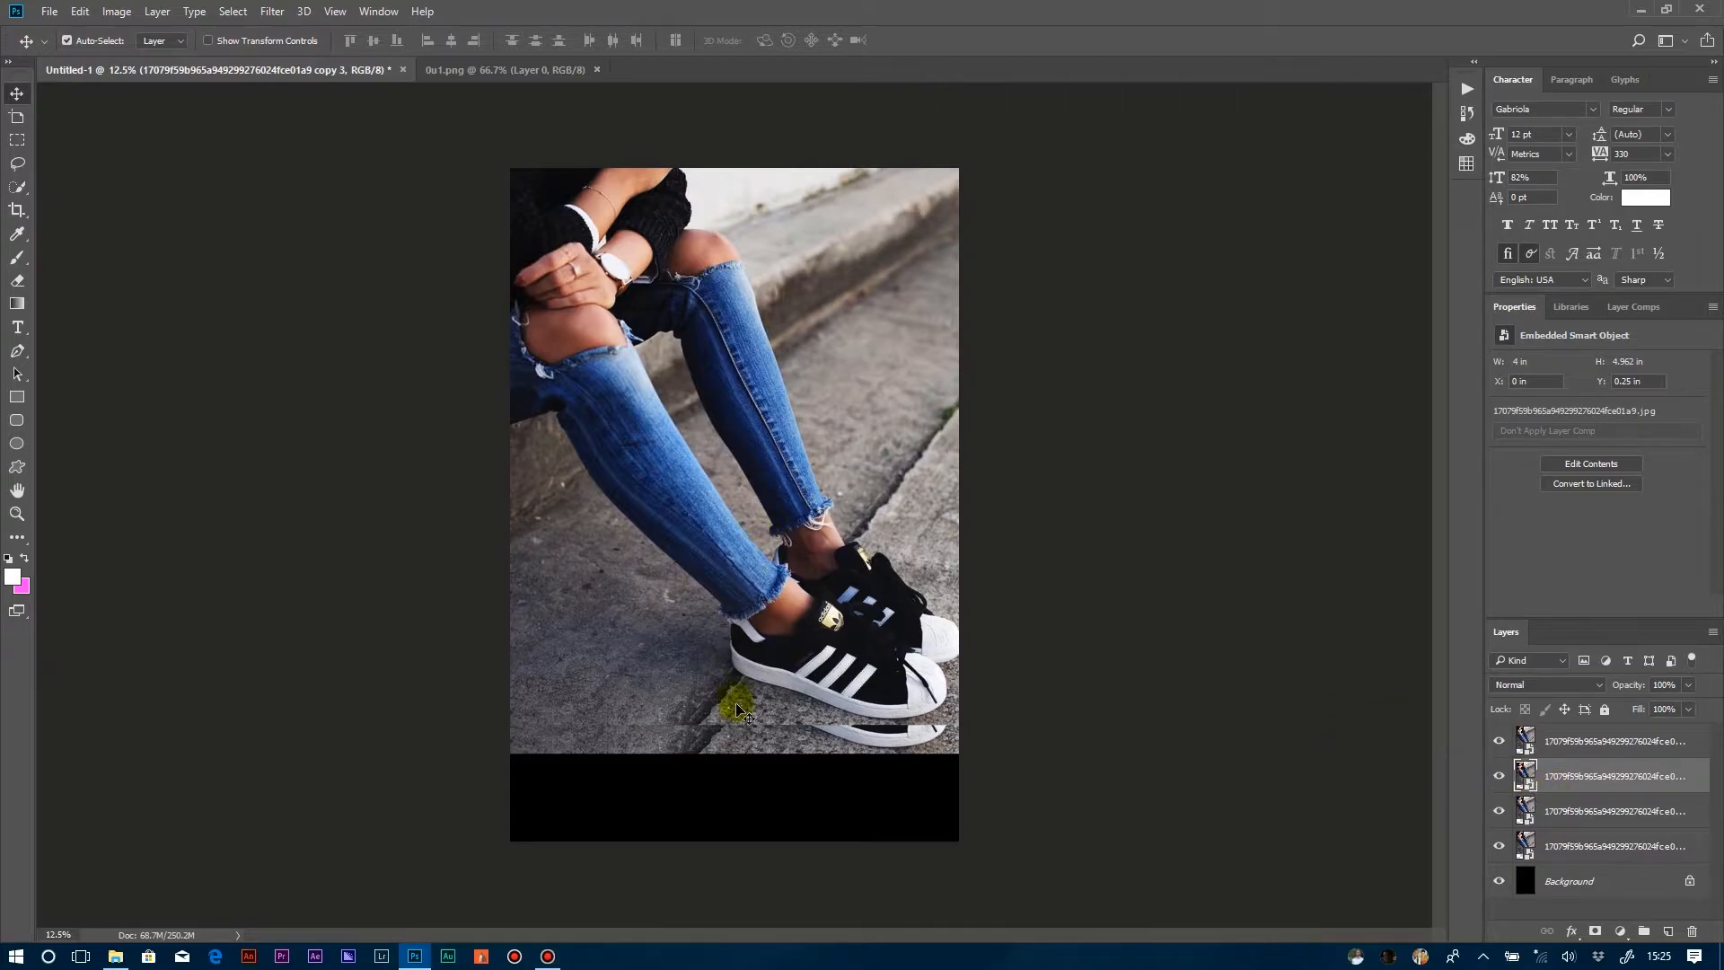
pyautogui.moveTo(742, 742); pyautogui.dragTo(727, 739)
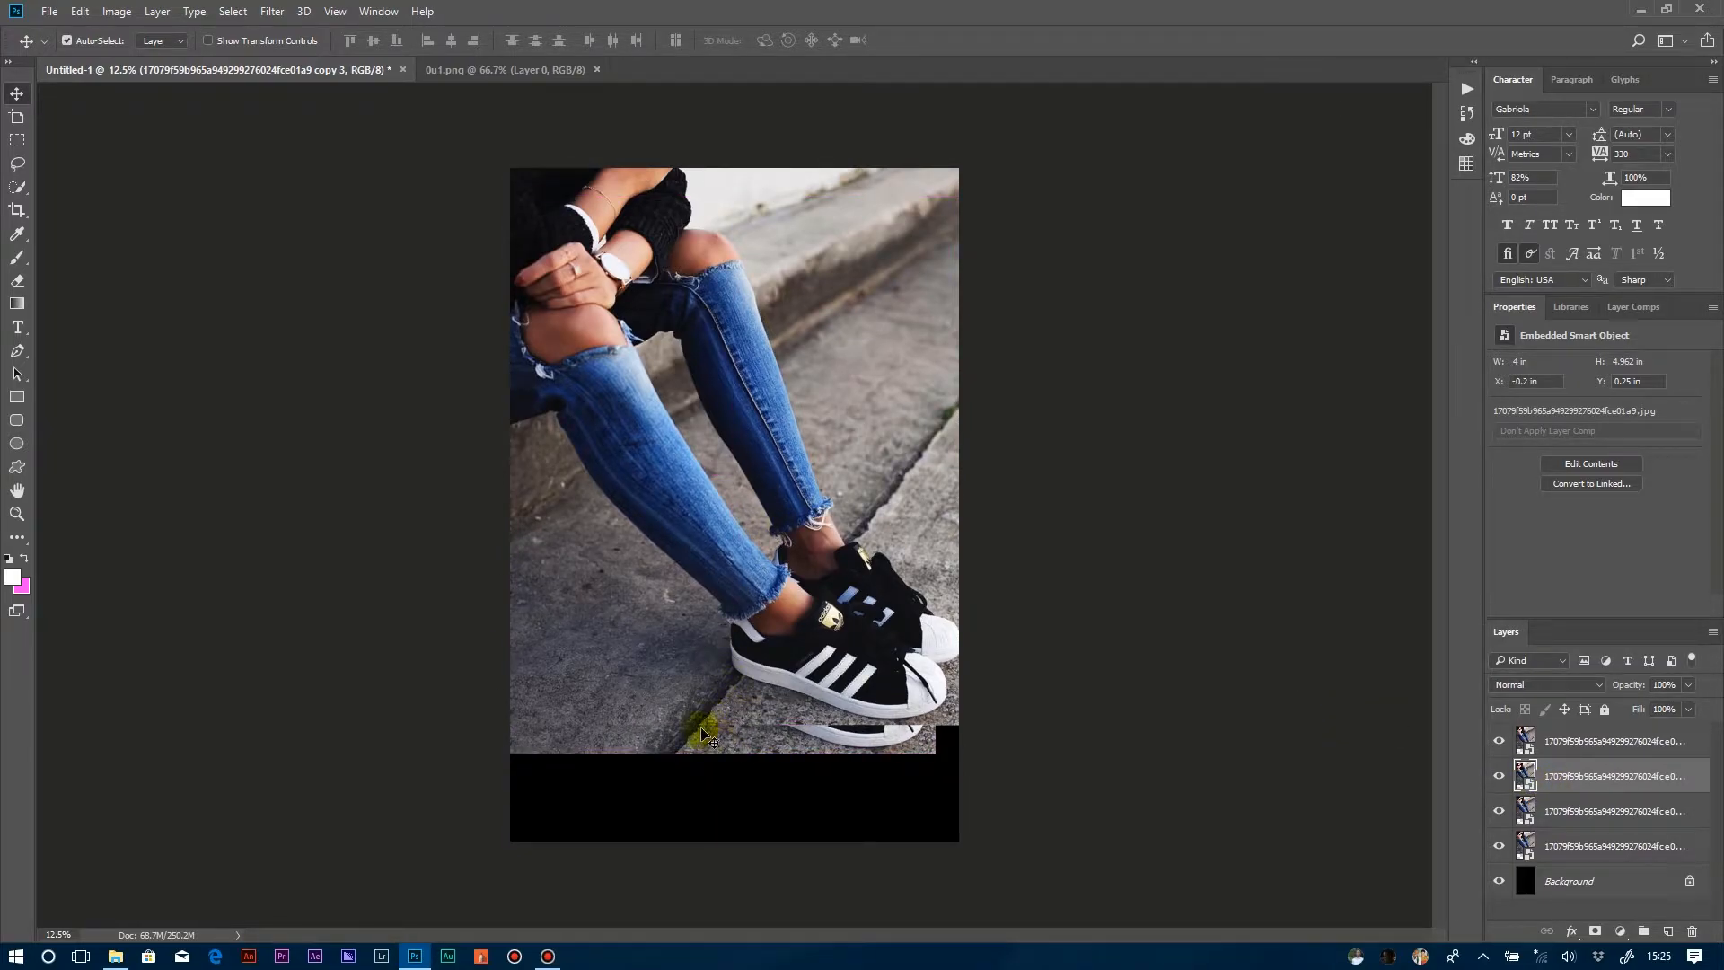
pyautogui.moveTo(723, 744); pyautogui.dragTo(724, 744)
pyautogui.hotkey('ctrl', '+')
pyautogui.hotkey('ctrl', '+')
pyautogui.moveTo(732, 740); pyautogui.dragTo(715, 399)
pyautogui.moveTo(711, 547); pyautogui.dragTo(705, 548)
# Stagger the two lowest photo layers down and left to continue the pavement crack, placing the last at about X -0.96 in, Y 0.99 in.
pyautogui.click(1582, 815)
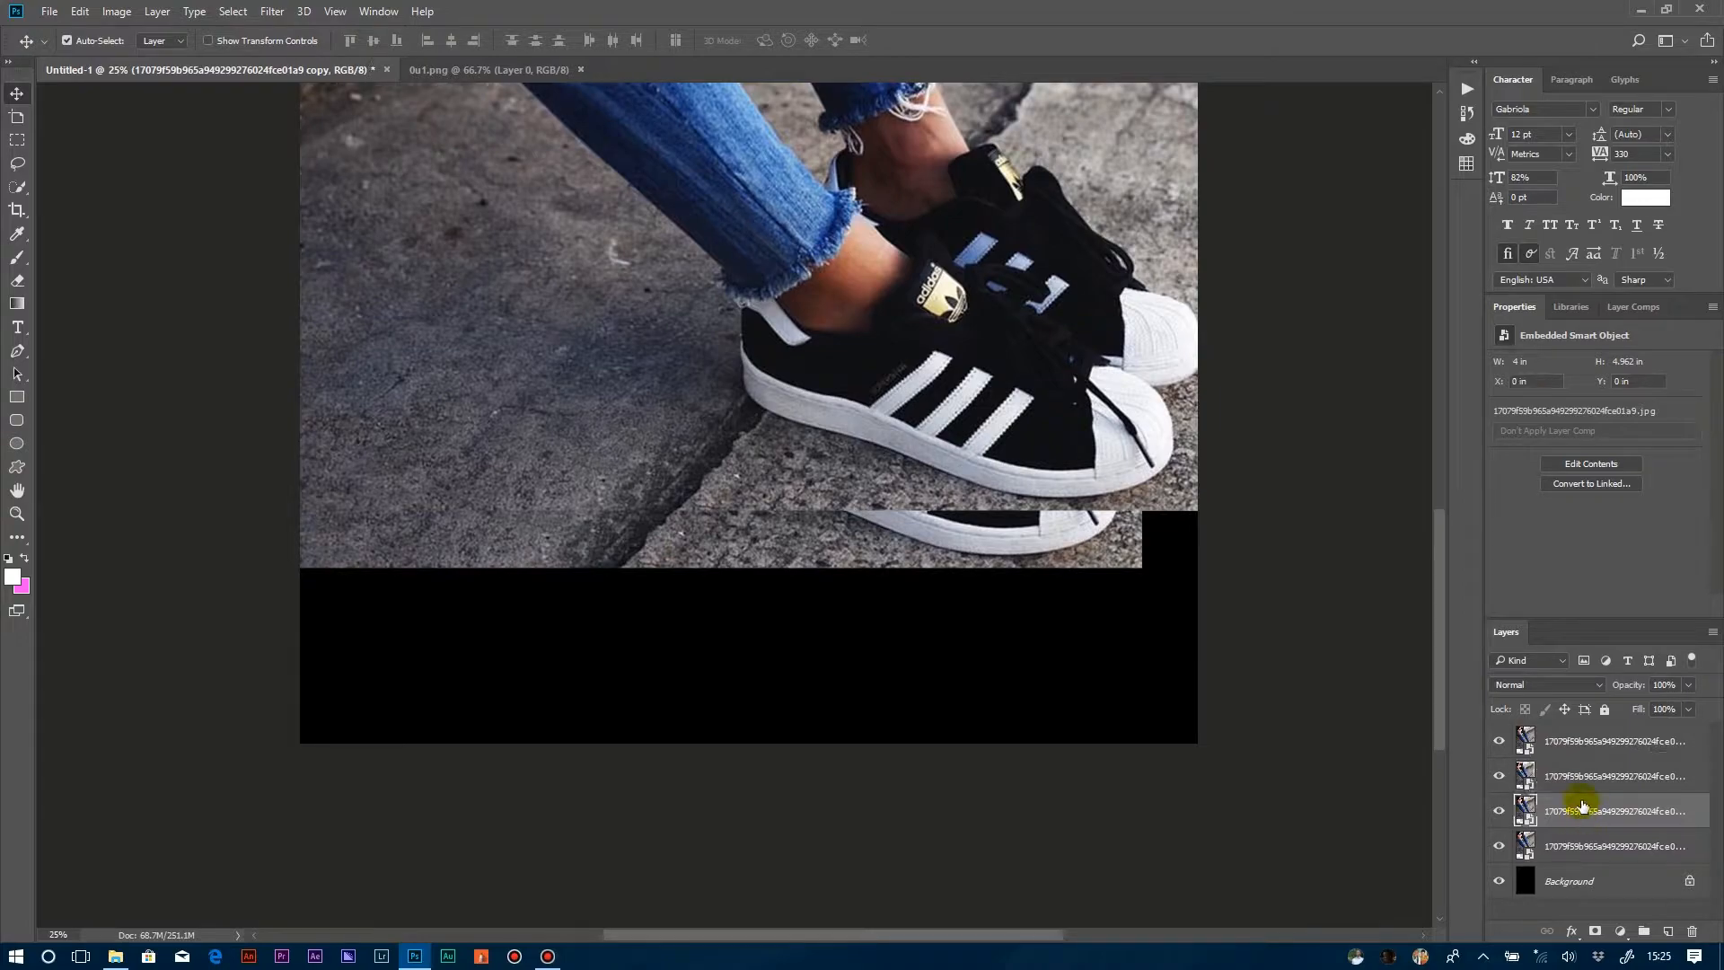
pyautogui.moveTo(794, 325); pyautogui.dragTo(800, 485)
pyautogui.moveTo(1561, 740); pyautogui.dragTo(1570, 823)
pyautogui.moveTo(902, 615); pyautogui.dragTo(907, 621)
pyautogui.hotkey('ctrl', 'alt', 'z')
pyautogui.hotkey('ctrl', 'alt', 'z')
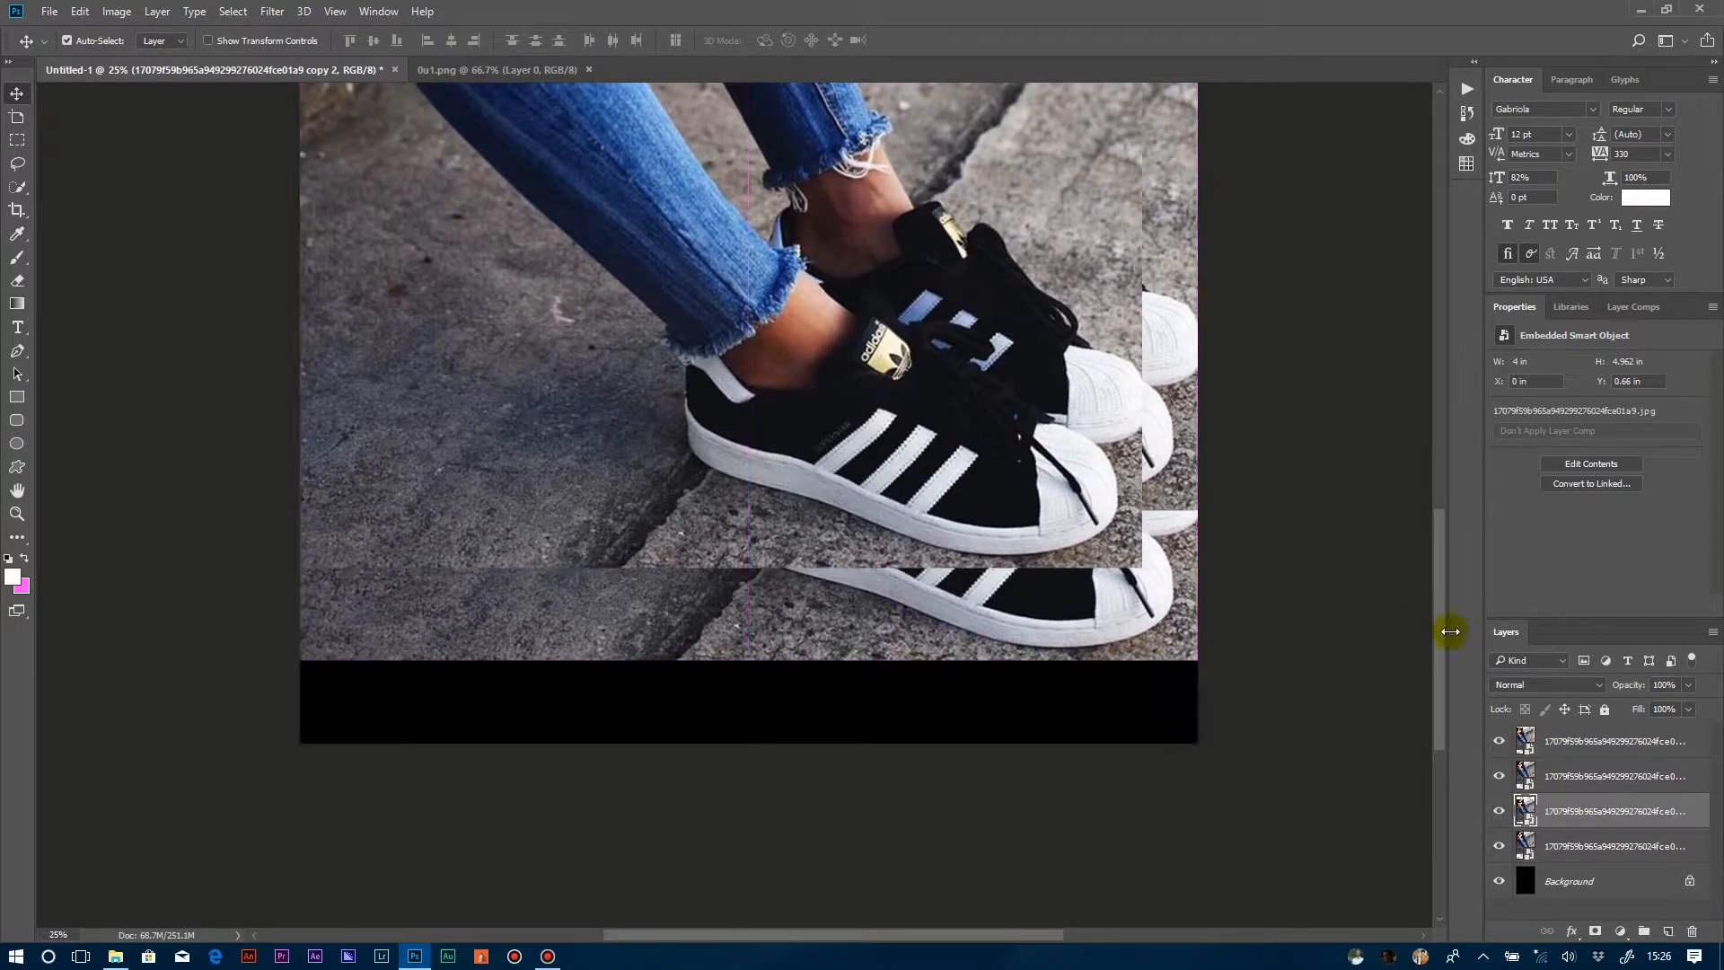
pyautogui.click(1166, 641)
pyautogui.click(1498, 741)
pyautogui.moveTo(1160, 481); pyautogui.dragTo(1156, 622)
pyautogui.moveTo(1038, 621); pyautogui.dragTo(902, 623)
pyautogui.moveTo(1159, 468); pyautogui.dragTo(893, 686)
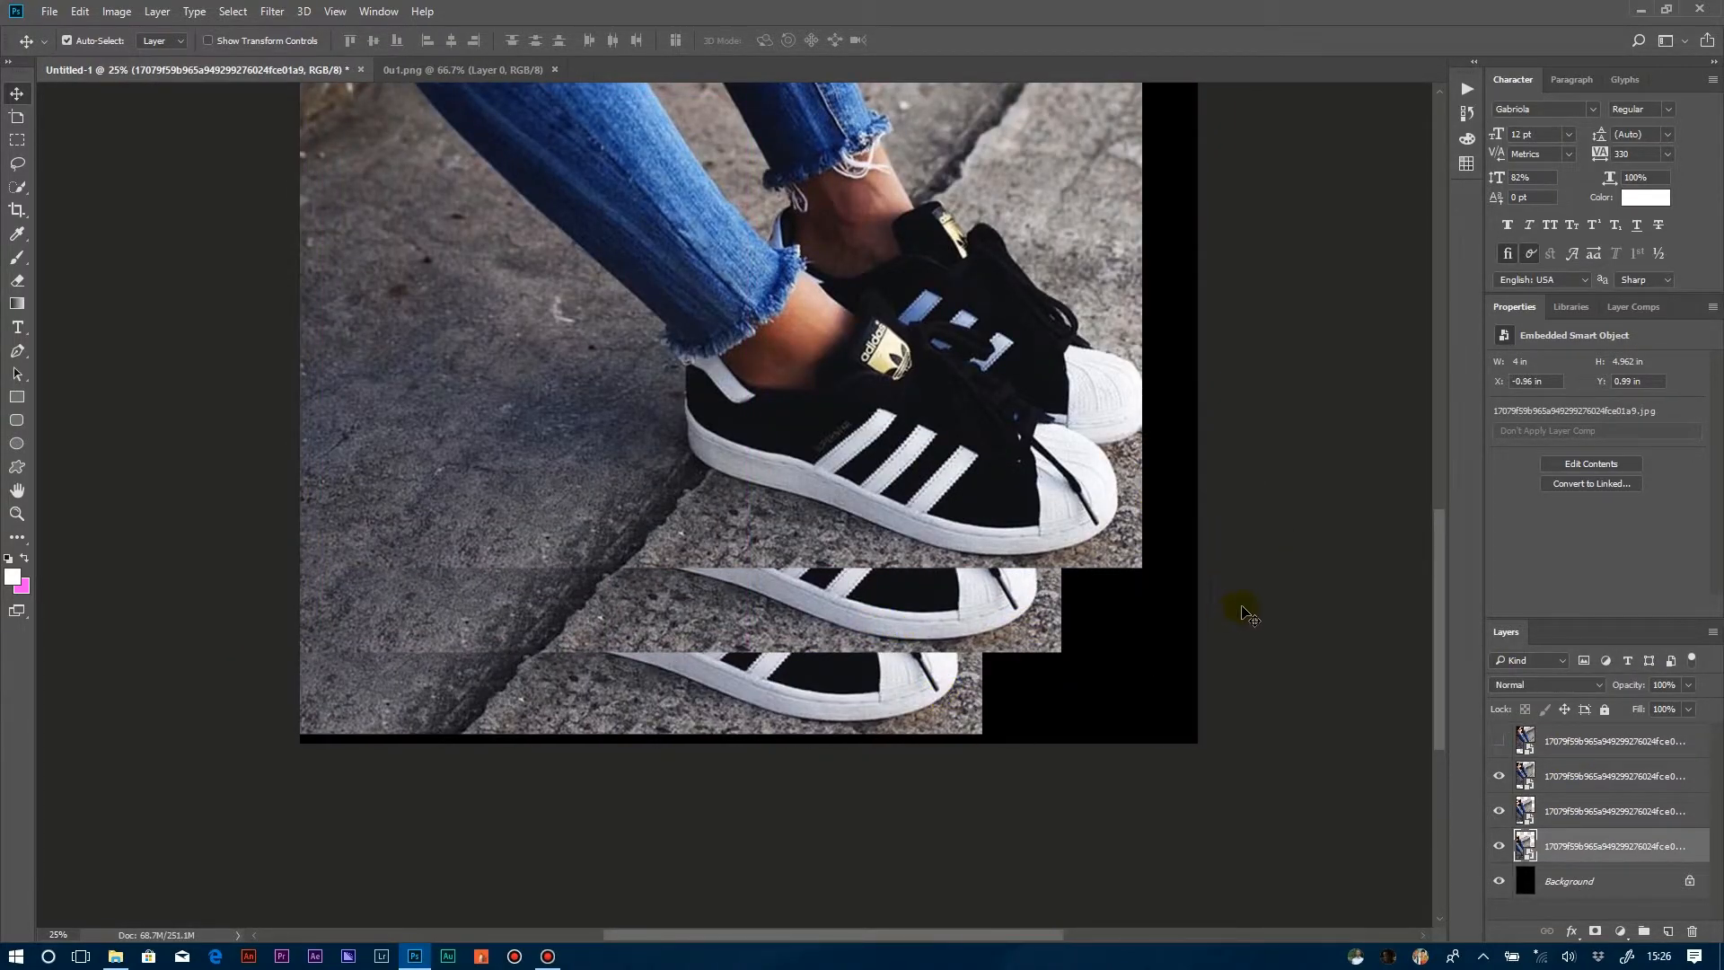
pyautogui.click(1497, 743)
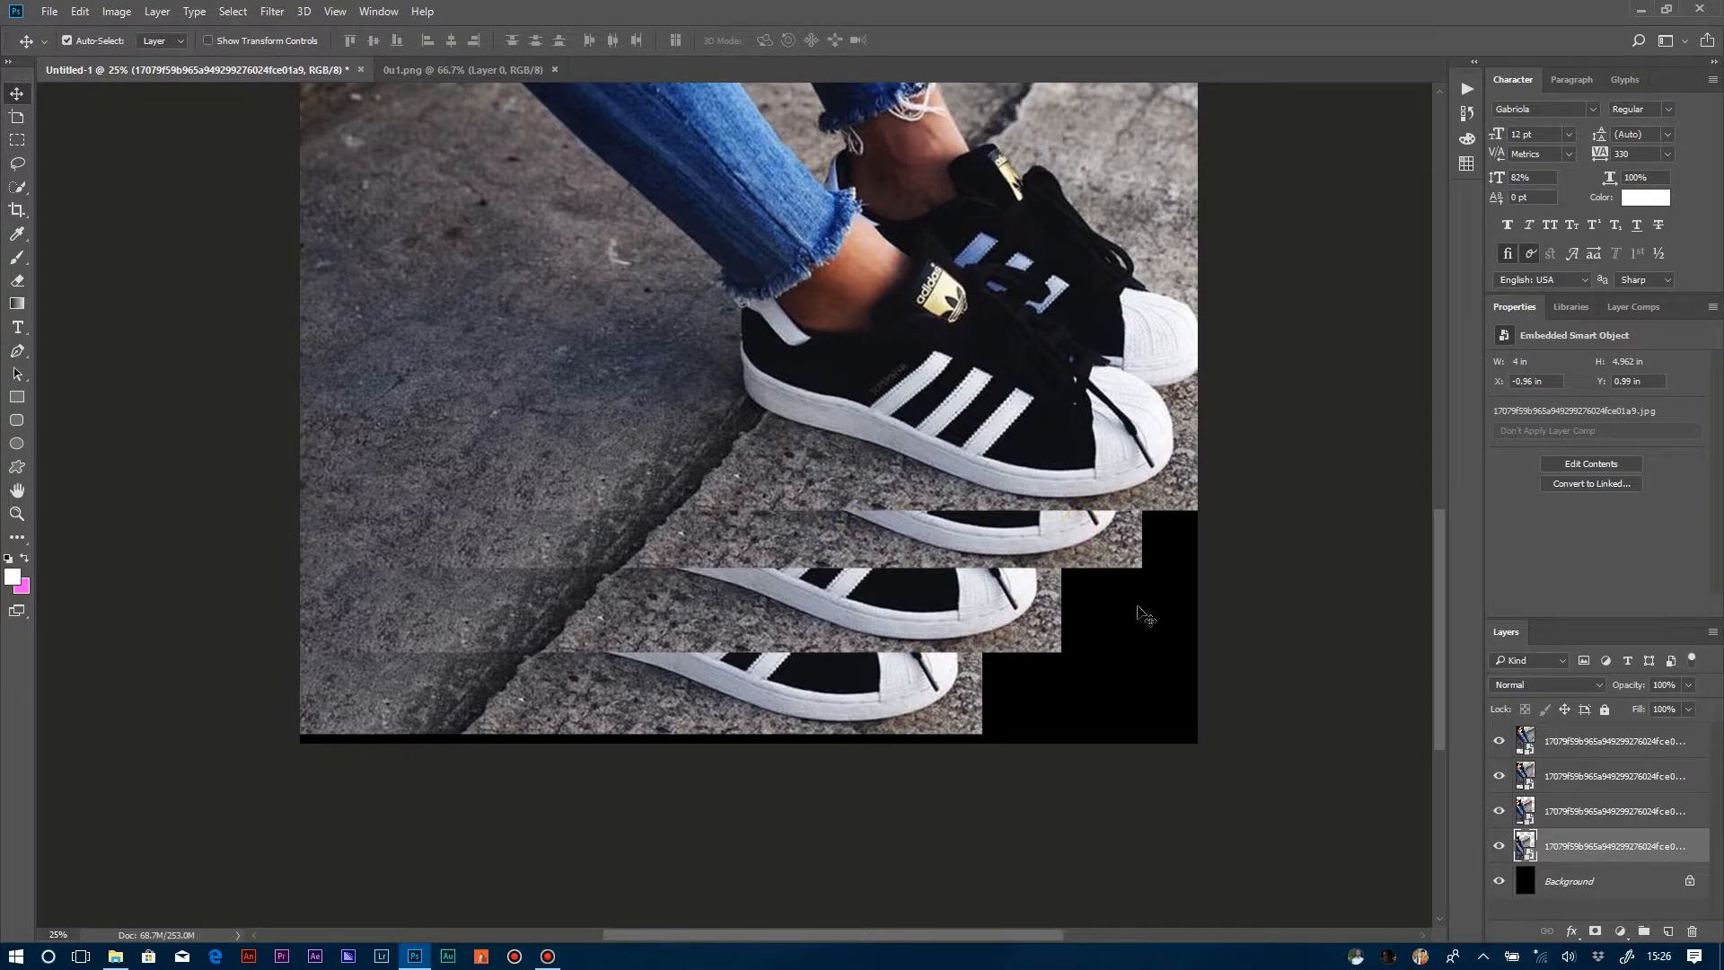
# Switch to the Photography workspace and activate the Clone Stamp tool with the second photo layer selected.
pyautogui.click(1591, 739)
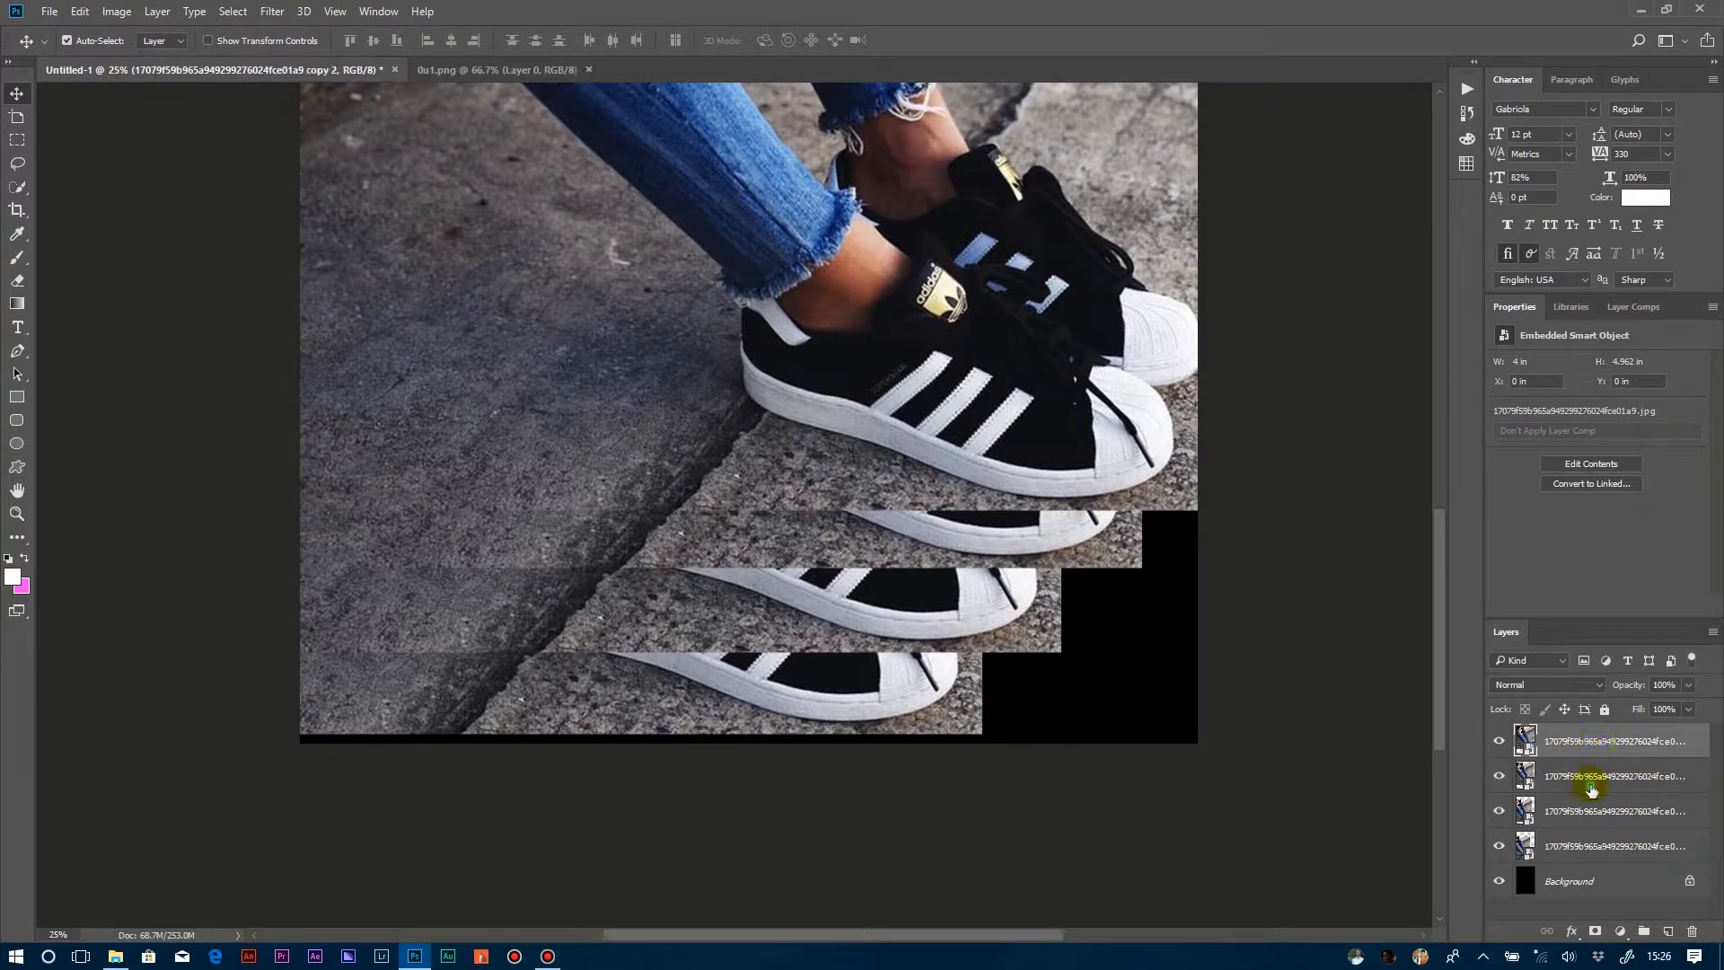
pyautogui.click(1591, 781)
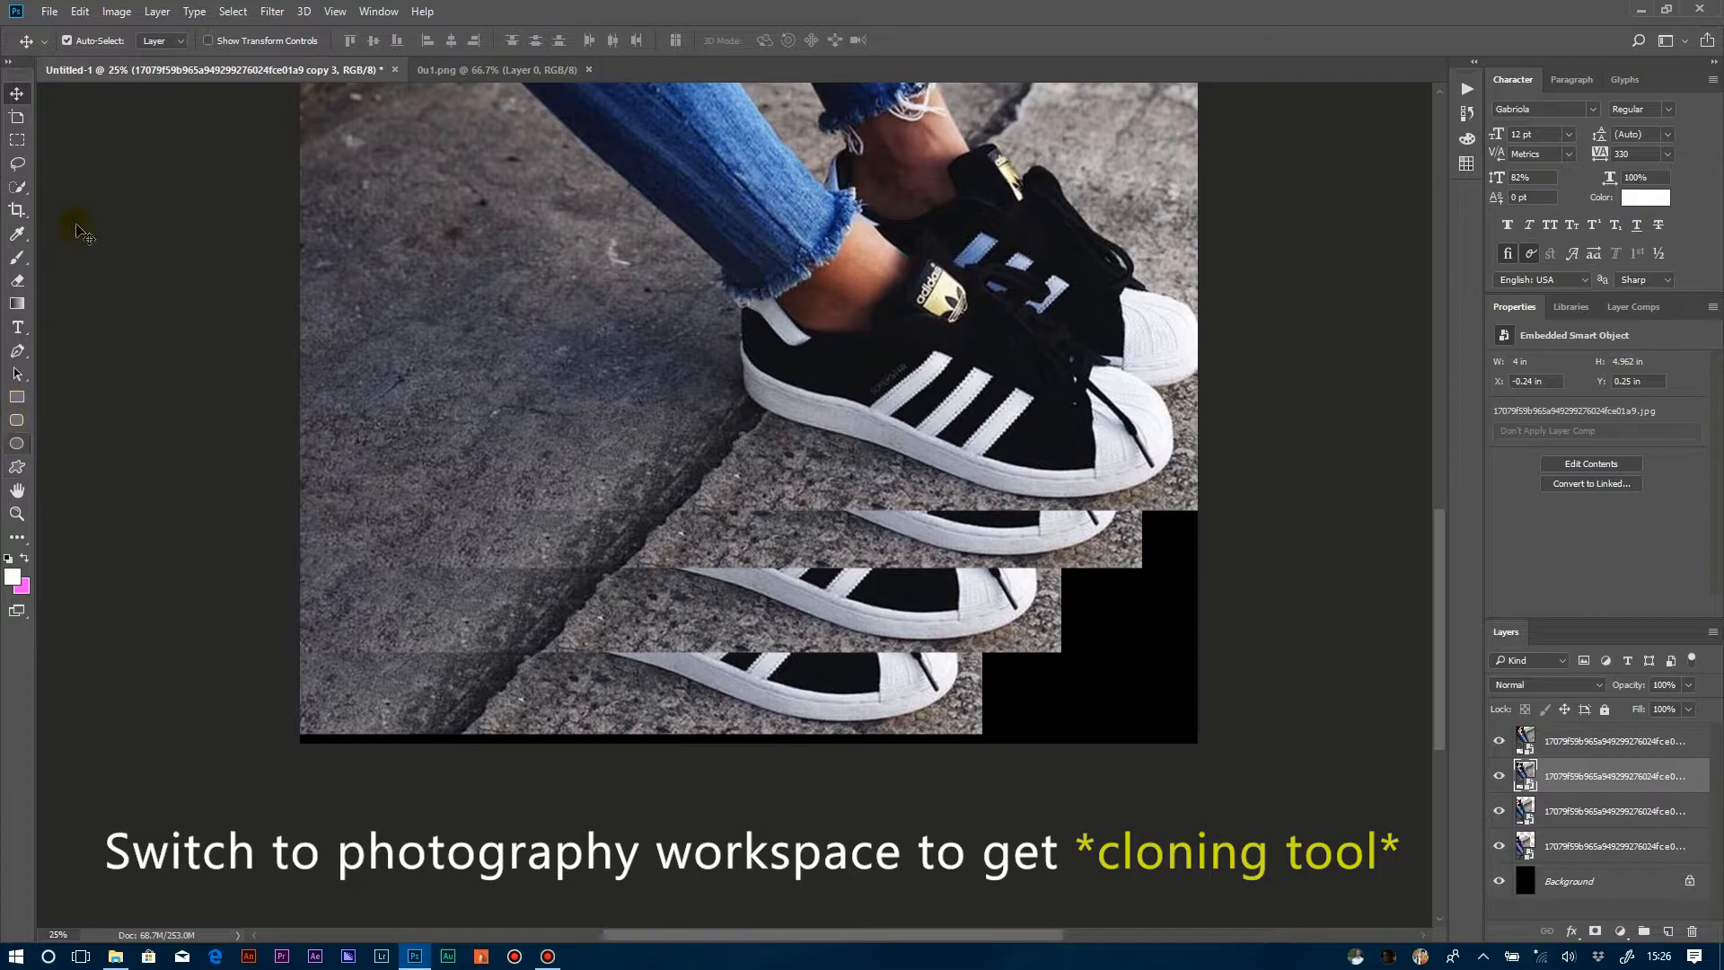
pyautogui.click(1683, 42)
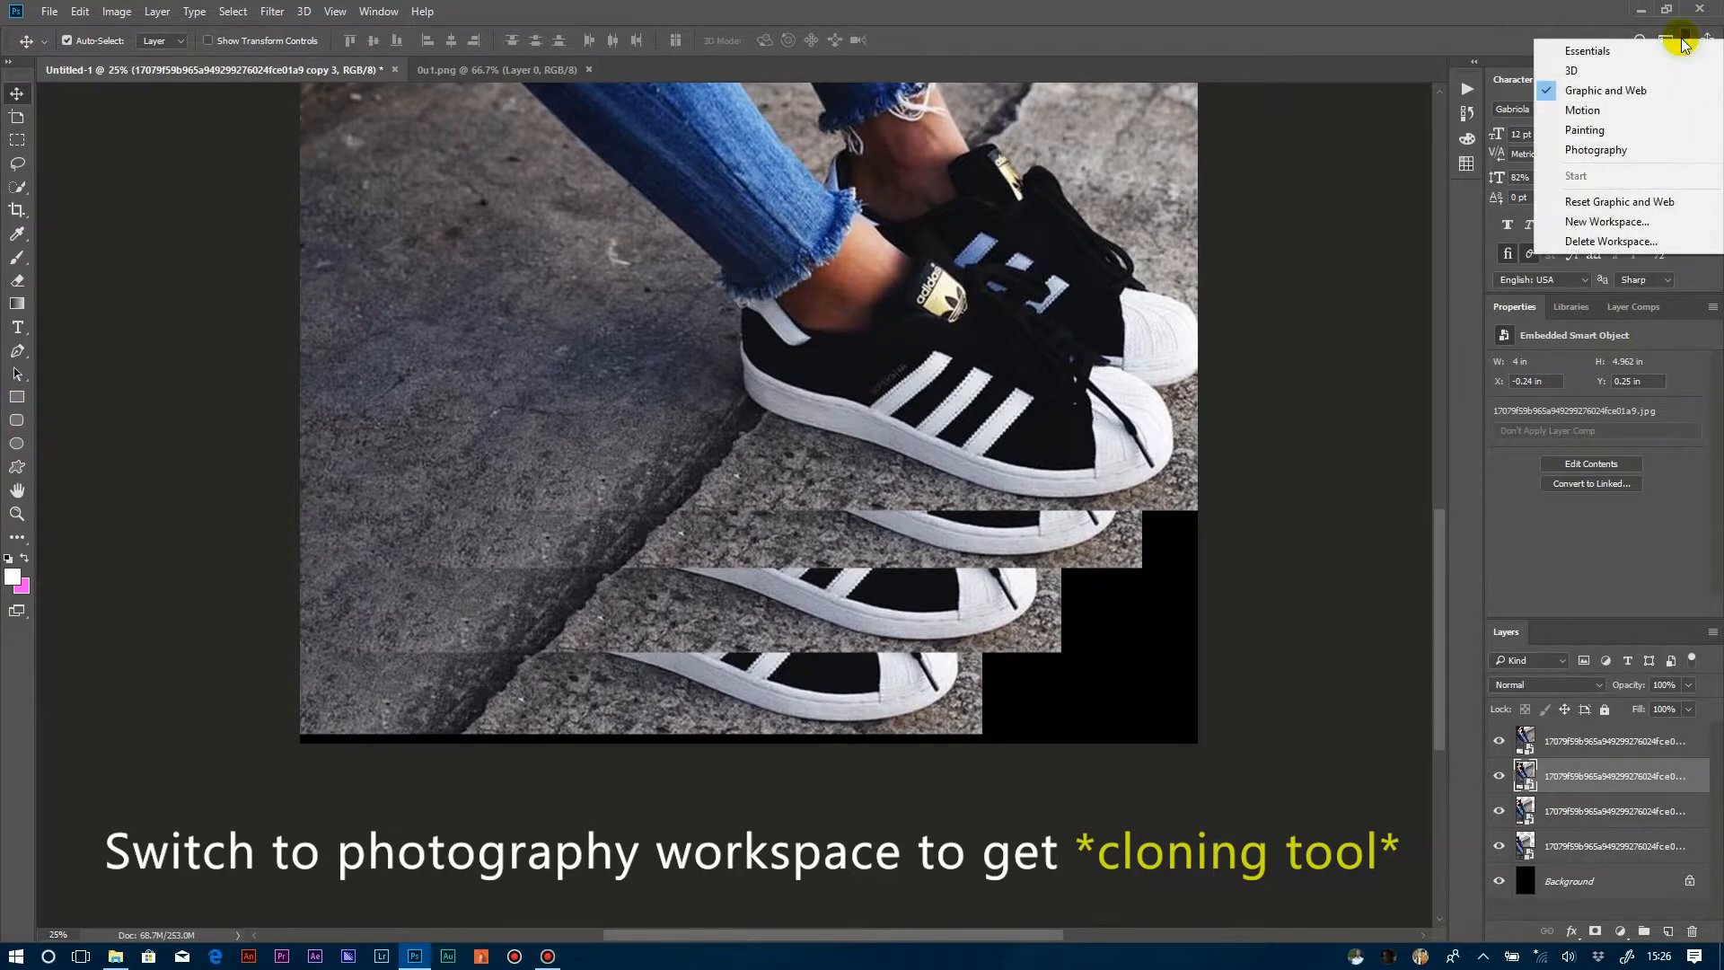
pyautogui.click(1622, 150)
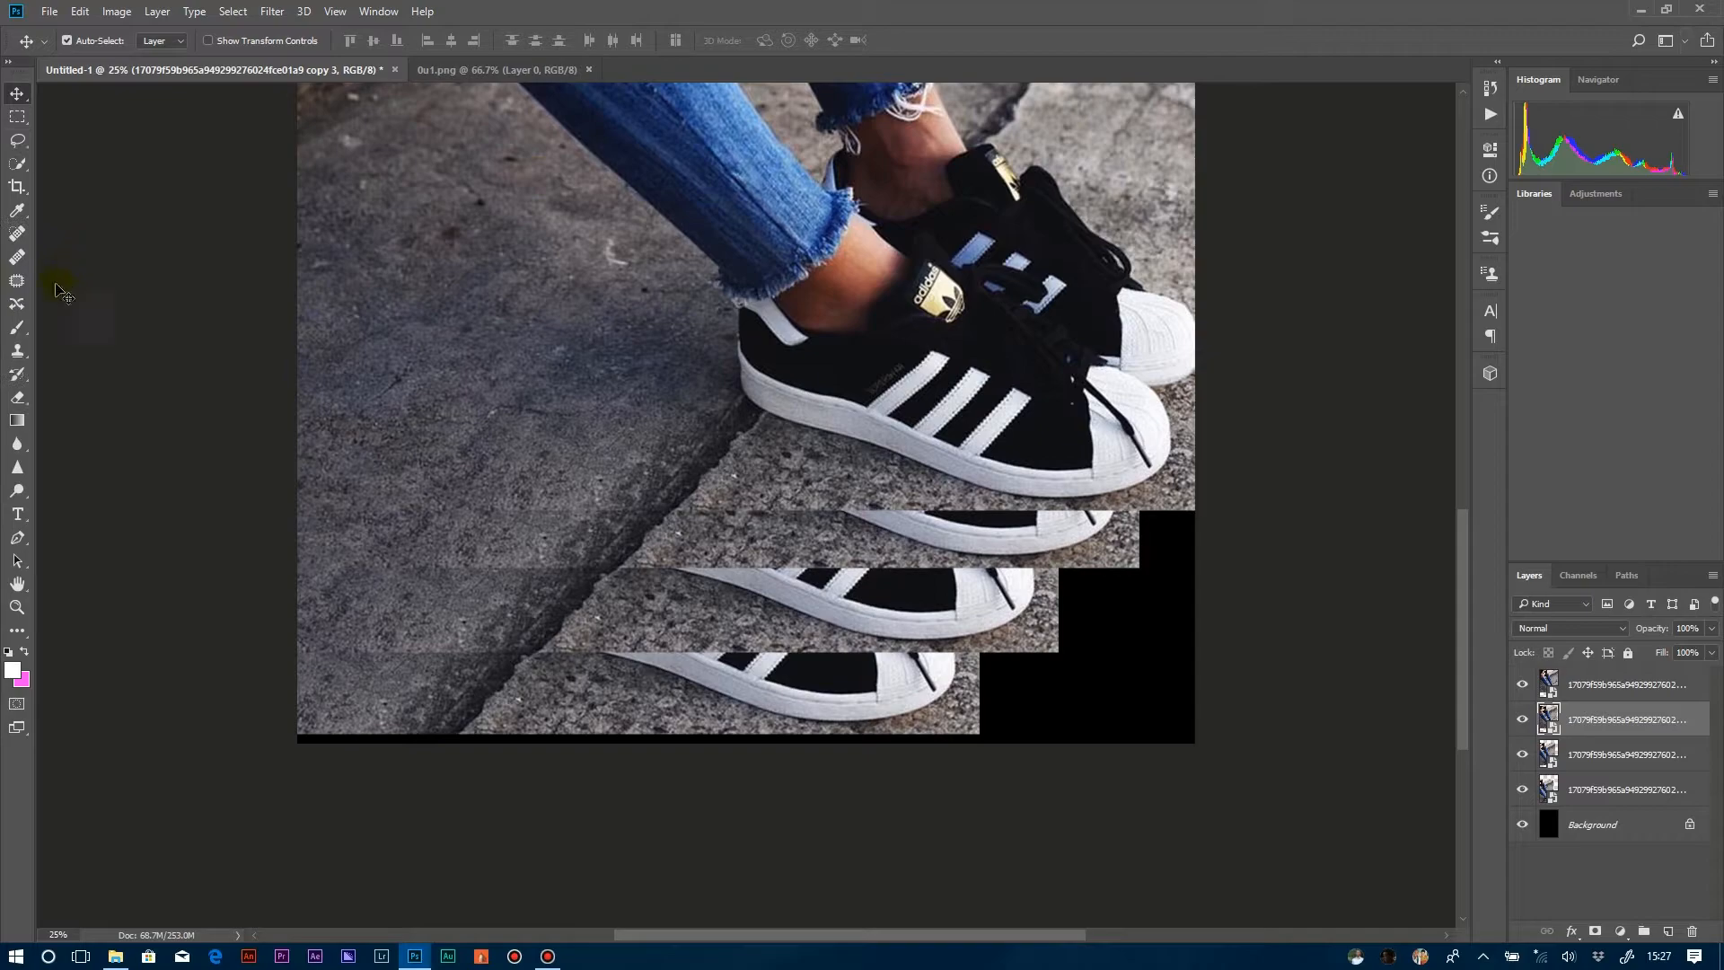
pyautogui.click(17, 352)
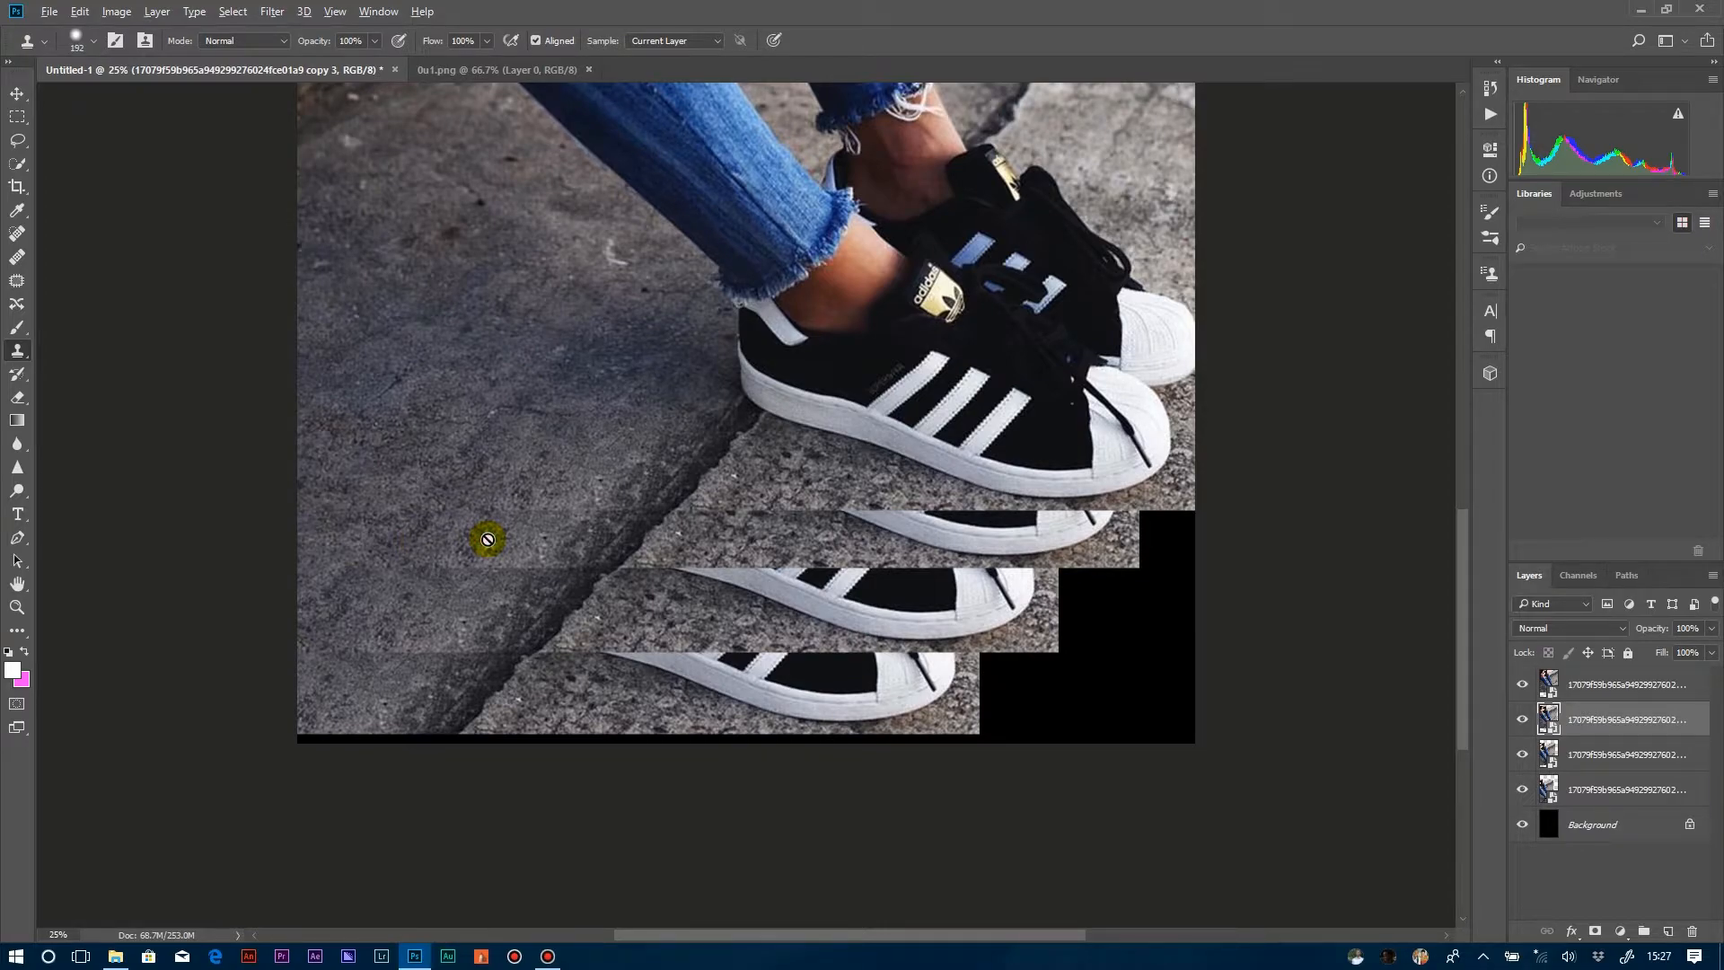
# Clone pavement texture over the leftover shoe and black gap in the second photo layer's exposed strip.
pyautogui.moveTo(487, 538); pyautogui.dragTo(516, 546)
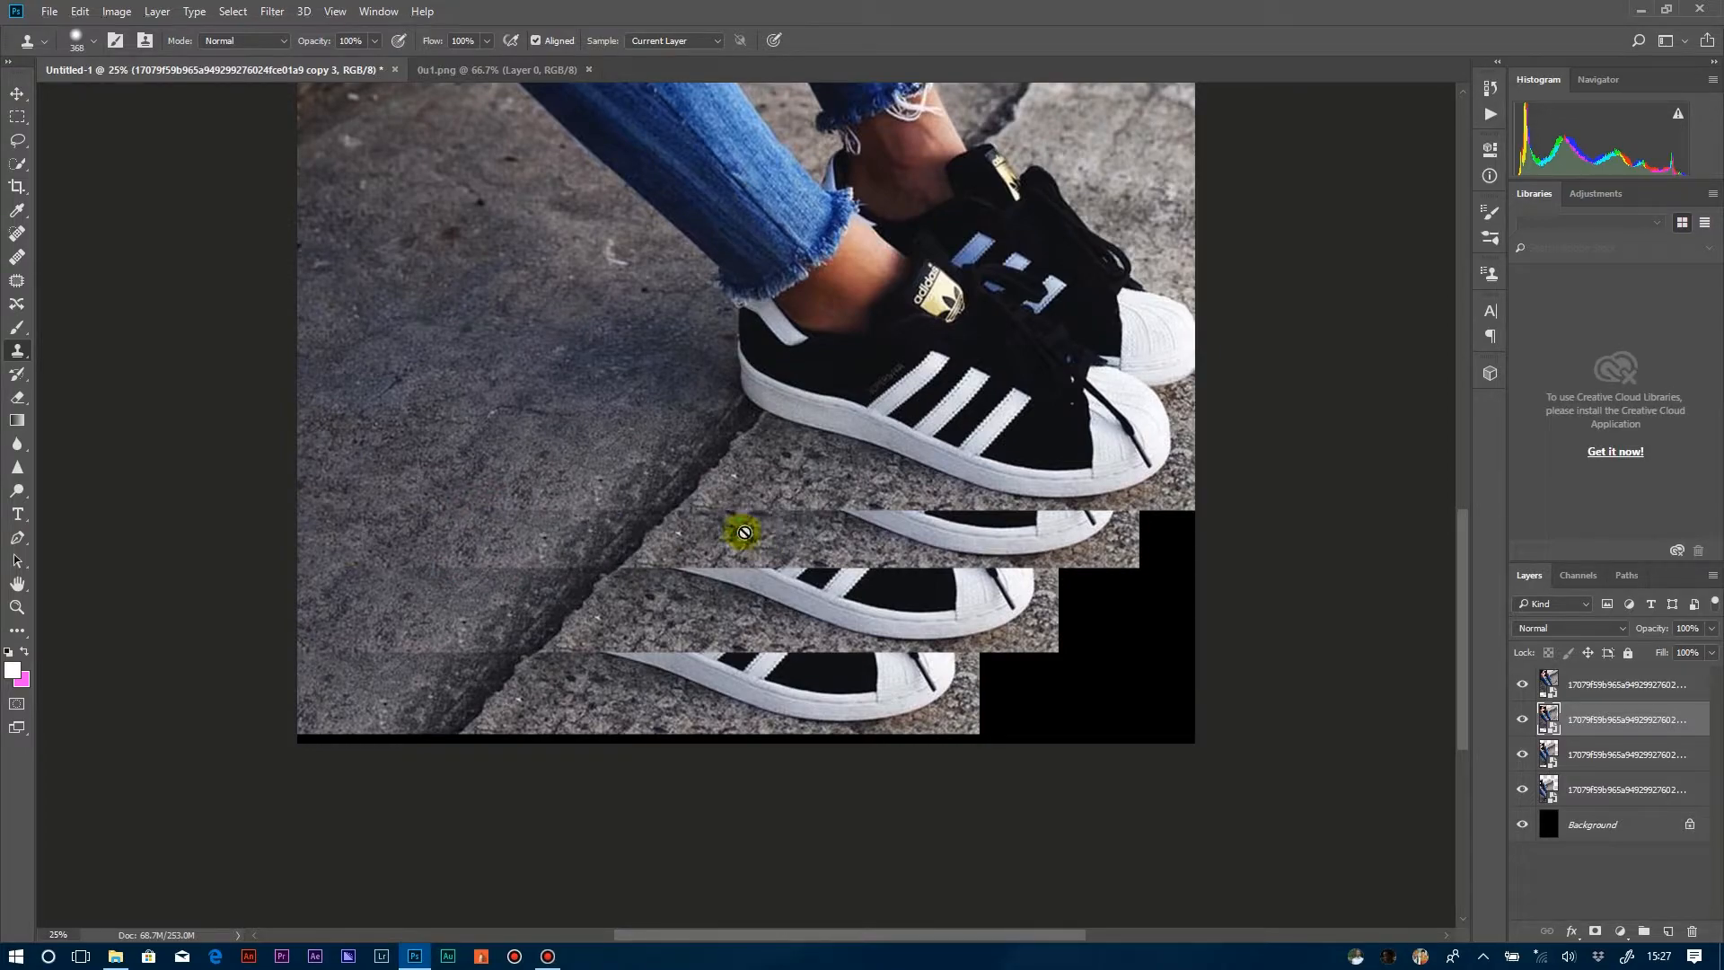
pyautogui.click(889, 536)
pyautogui.click(848, 376)
pyautogui.moveTo(835, 514)
pyautogui.mouseDown()
pyautogui.moveTo(1097, 515)
pyautogui.moveTo(885, 508)
pyautogui.moveTo(859, 528)
pyautogui.moveTo(739, 535)
pyautogui.moveTo(924, 512)
pyautogui.moveTo(840, 537)
pyautogui.moveTo(1012, 516)
pyautogui.moveTo(904, 542)
pyautogui.moveTo(1119, 530)
pyautogui.moveTo(866, 515)
pyautogui.moveTo(820, 535)
pyautogui.moveTo(1113, 543)
pyautogui.moveTo(1089, 558)
pyautogui.mouseUp()
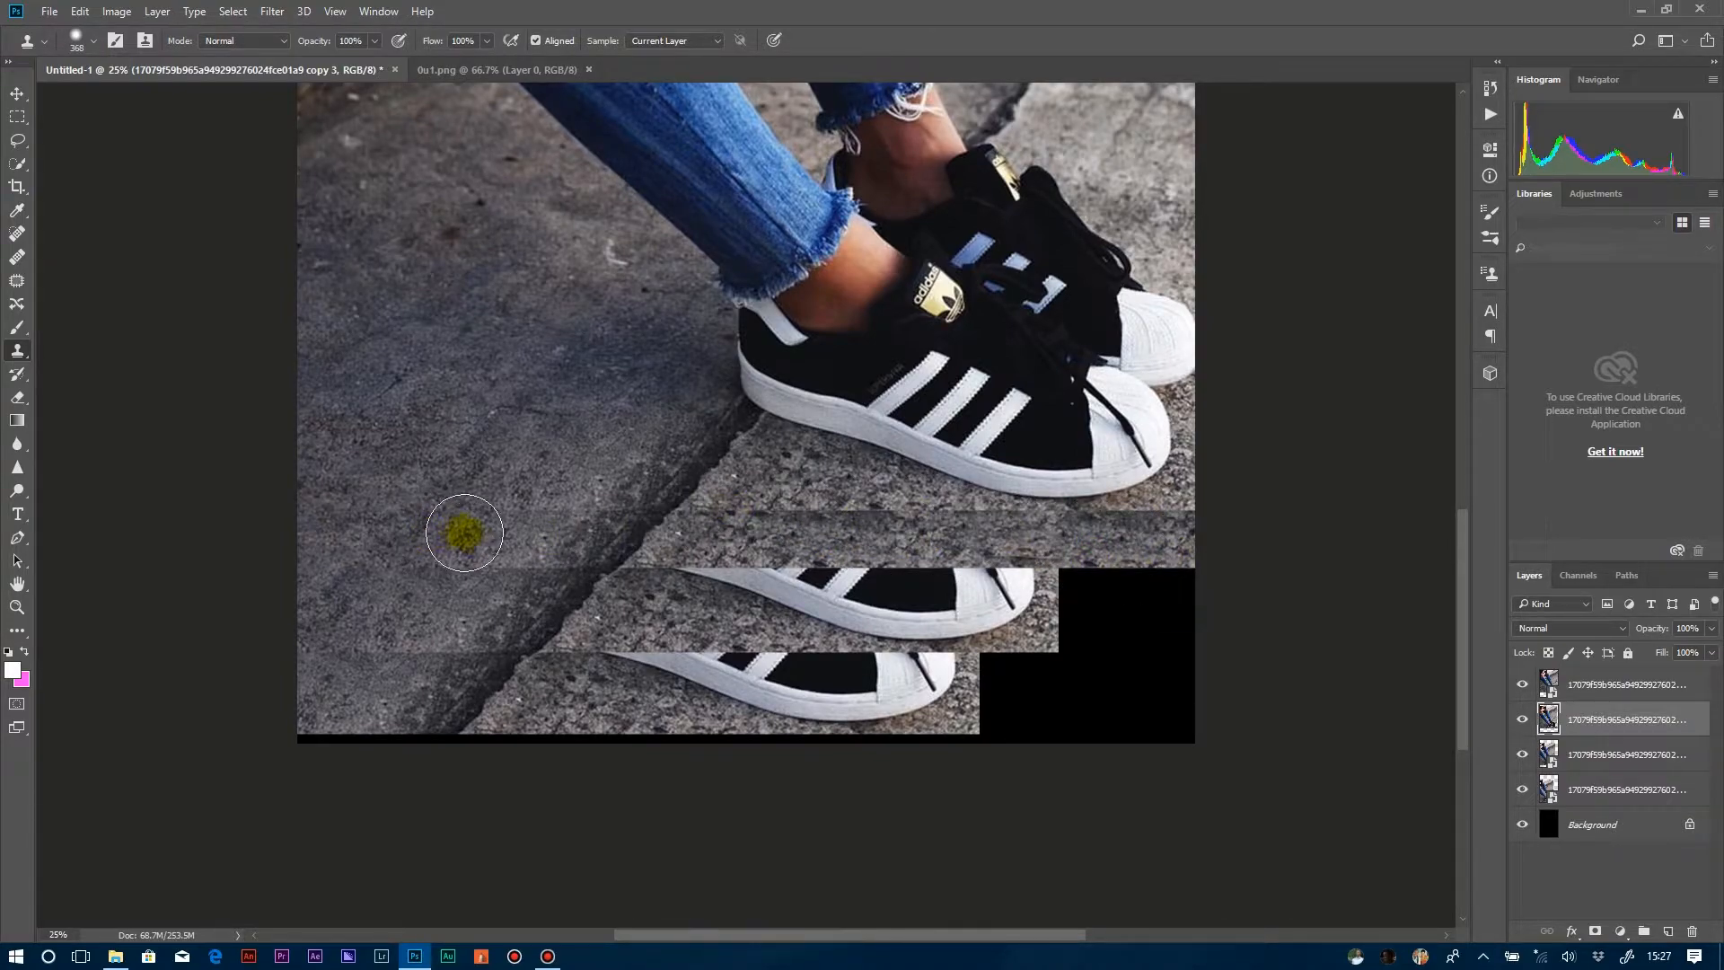
# Clone pavement texture over the duplicate shoe and black gap in the third photo layer's exposed strip.
pyautogui.moveTo(643, 623)
pyautogui.mouseDown()
pyautogui.moveTo(654, 603)
pyautogui.moveTo(727, 592)
pyautogui.mouseUp()
pyautogui.click(654, 612)
pyautogui.click(844, 374)
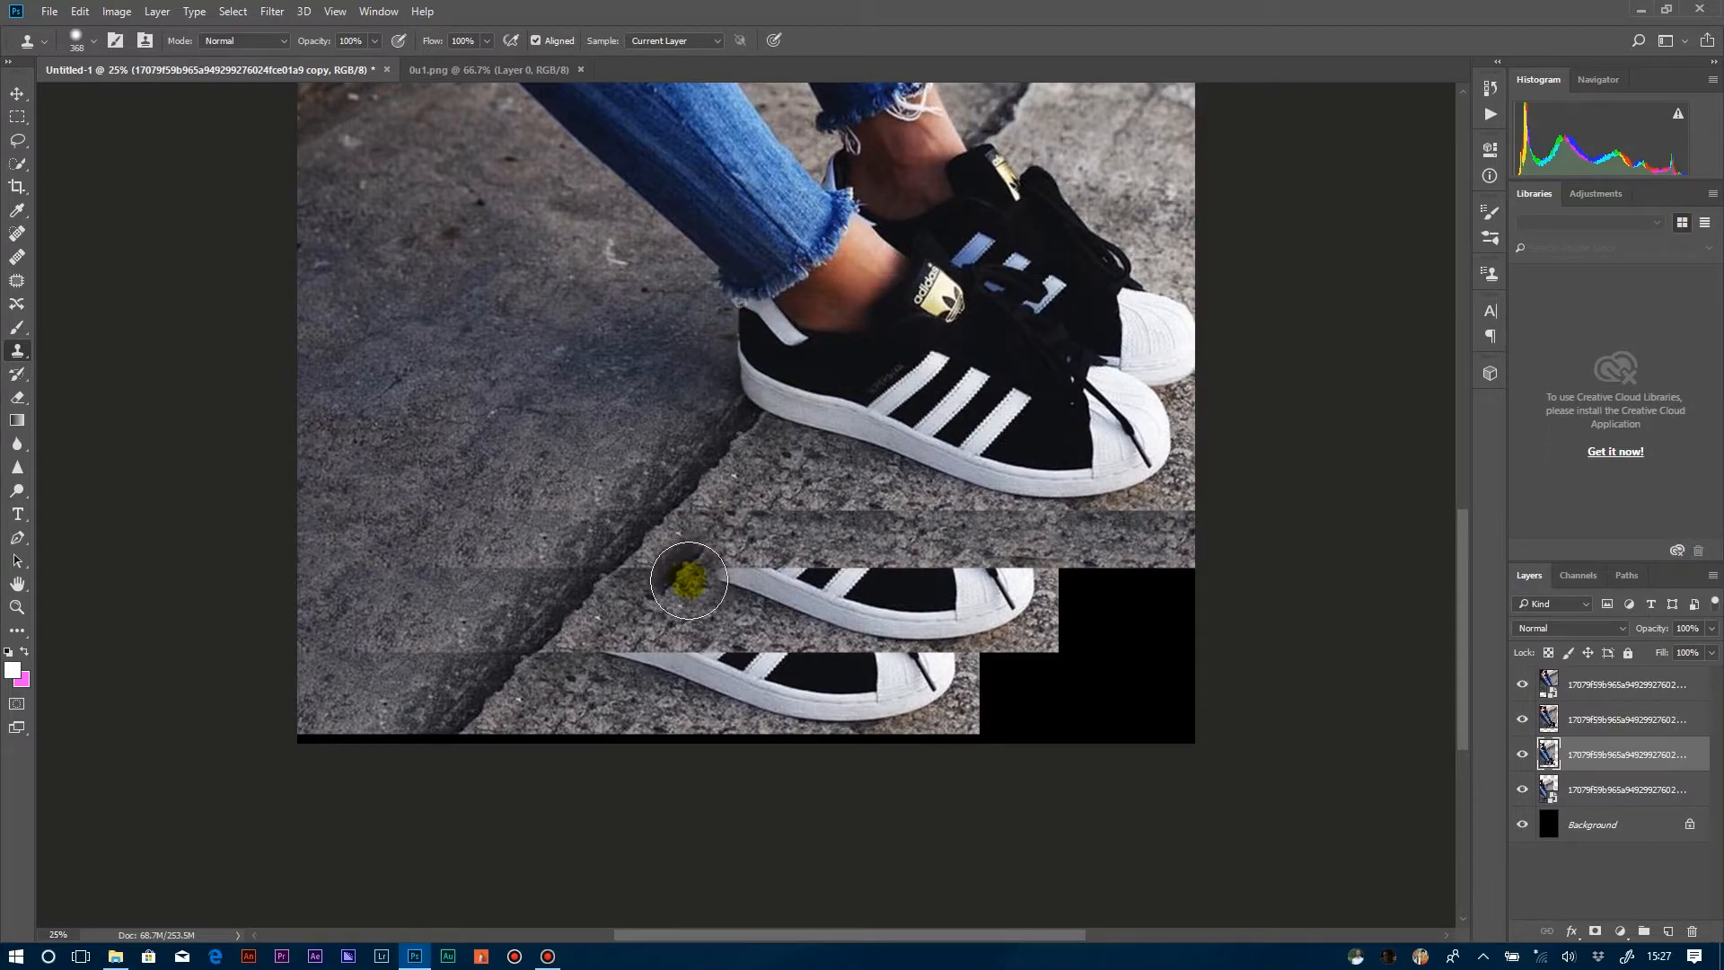
pyautogui.moveTo(701, 585)
pyautogui.mouseDown()
pyautogui.moveTo(918, 616)
pyautogui.moveTo(1016, 614)
pyautogui.moveTo(1048, 588)
pyautogui.moveTo(1159, 628)
pyautogui.moveTo(1031, 605)
pyautogui.moveTo(1118, 592)
pyautogui.moveTo(956, 606)
pyautogui.mouseUp()
pyautogui.keyDown('alt'); pyautogui.click(732, 608); pyautogui.keyUp('alt')
pyautogui.keyDown('alt'); pyautogui.click(736, 602); pyautogui.keyUp('alt')
pyautogui.keyDown('alt'); pyautogui.click(751, 593); pyautogui.keyUp('alt')
pyautogui.keyDown('alt'); pyautogui.click(919, 623); pyautogui.keyUp('alt')
pyautogui.keyDown('alt'); pyautogui.click(891, 586); pyautogui.keyUp('alt')
pyautogui.keyDown('alt'); pyautogui.click(827, 609); pyautogui.keyUp('alt')
# Clone pavement texture over the duplicate shoe and black corner in the lowest photo layer's exposed strip.
pyautogui.keyDown('alt'); pyautogui.click(610, 696); pyautogui.keyUp('alt')
pyautogui.click(1577, 779)
pyautogui.keyDown('alt'); pyautogui.click(614, 679); pyautogui.keyUp('alt')
pyautogui.click(655, 660)
pyautogui.press('Return')
pyautogui.moveTo(636, 665)
pyautogui.mouseDown()
pyautogui.moveTo(758, 654)
pyautogui.moveTo(795, 680)
pyautogui.moveTo(731, 697)
pyautogui.moveTo(781, 665)
pyautogui.moveTo(1146, 695)
pyautogui.moveTo(942, 726)
pyautogui.moveTo(989, 699)
pyautogui.moveTo(1167, 723)
pyautogui.moveTo(993, 682)
pyautogui.moveTo(827, 704)
pyautogui.moveTo(972, 722)
pyautogui.mouseUp()
pyautogui.hotkey('ctrl', 'z')
pyautogui.keyDown('alt'); pyautogui.click(676, 696); pyautogui.keyUp('alt')
pyautogui.keyDown('alt'); pyautogui.click(765, 691); pyautogui.keyUp('alt')
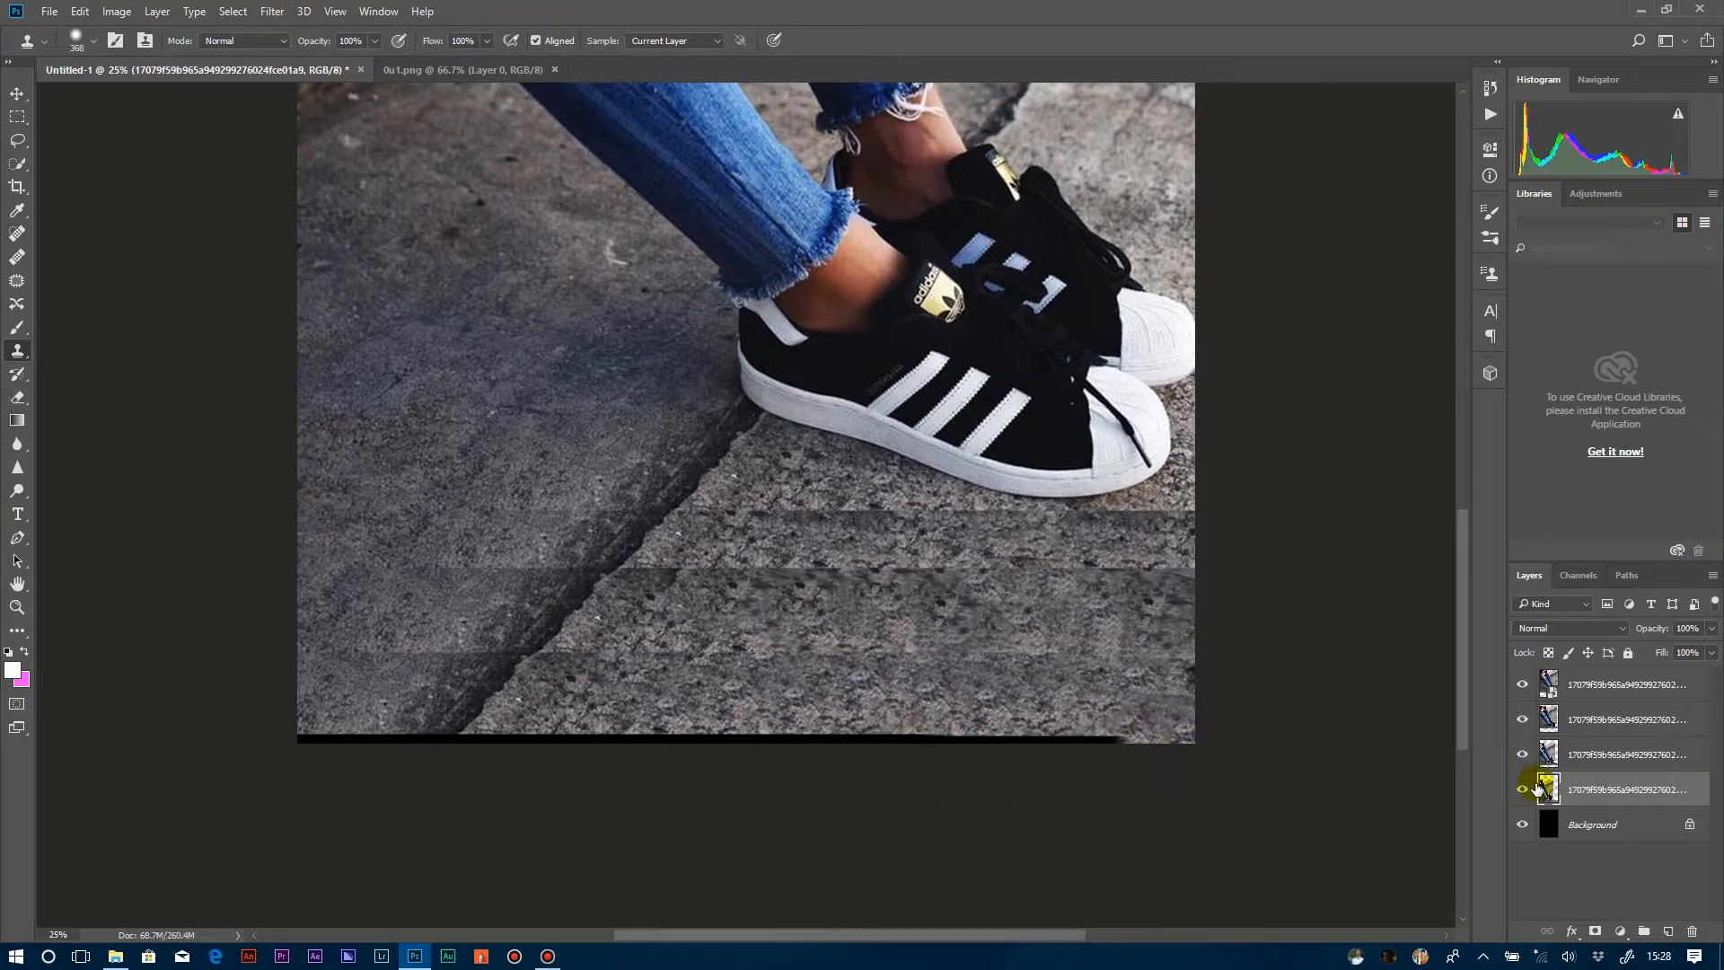
# Move the lowest photo layer down over the black strip at the canvas's lower edge and touch up its pavement with the Clone Stamp.
pyautogui.press('v')
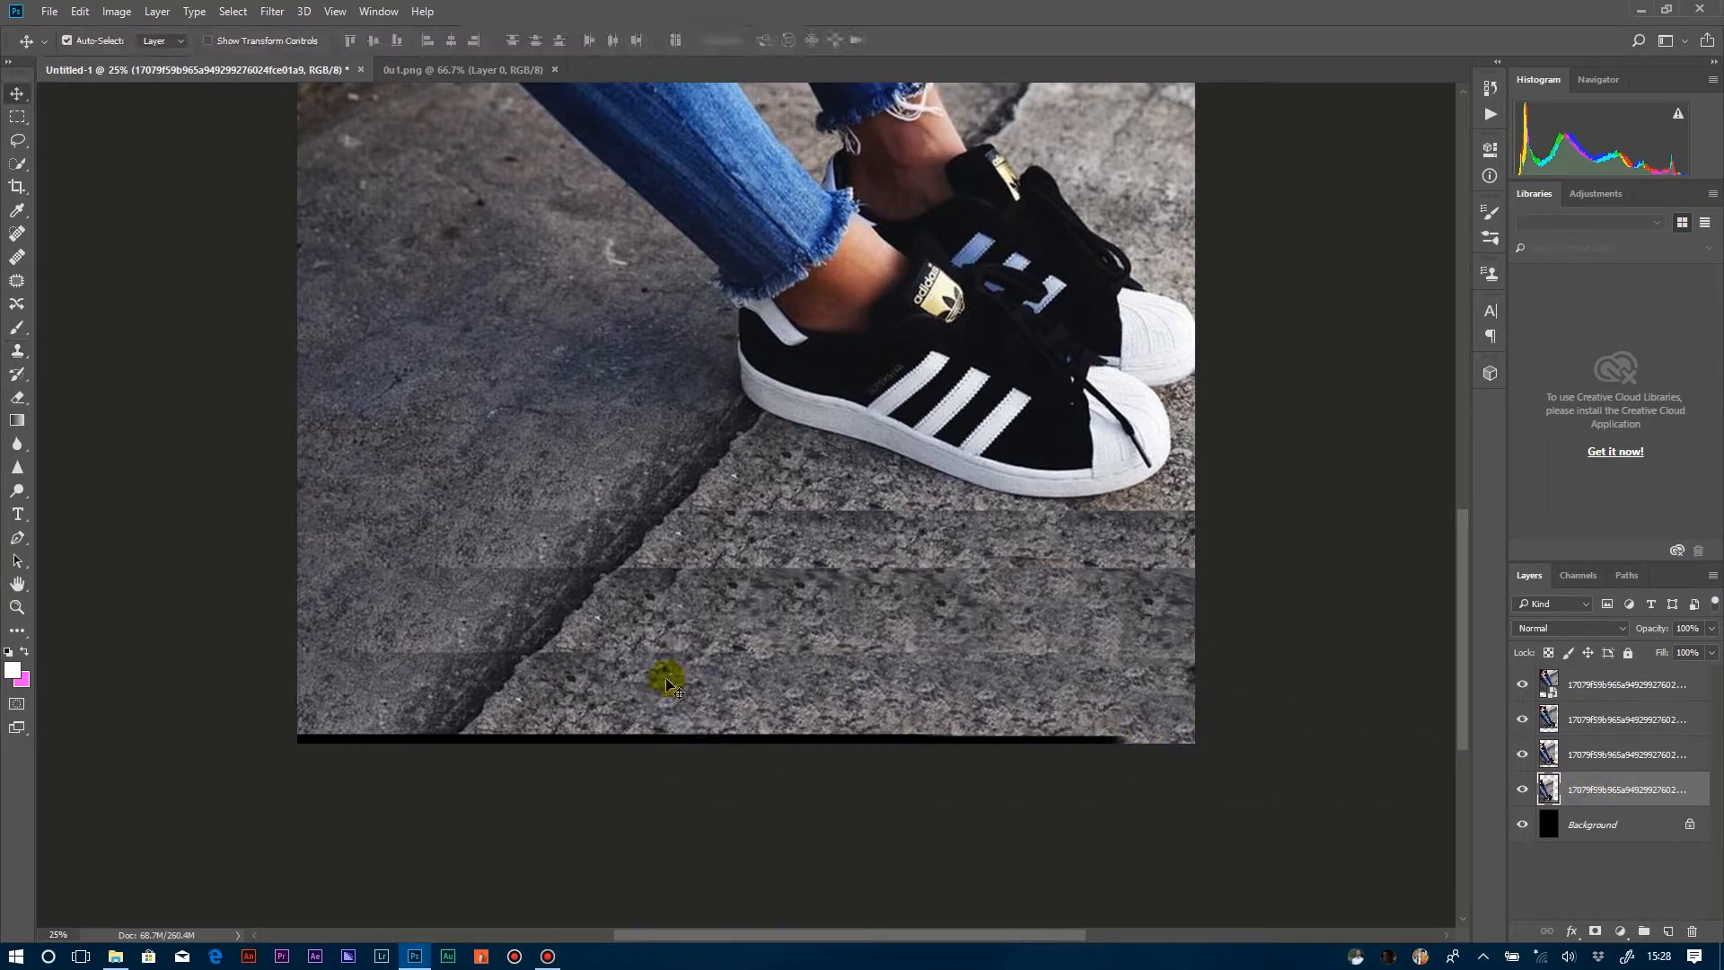
pyautogui.moveTo(655, 688); pyautogui.dragTo(655, 704)
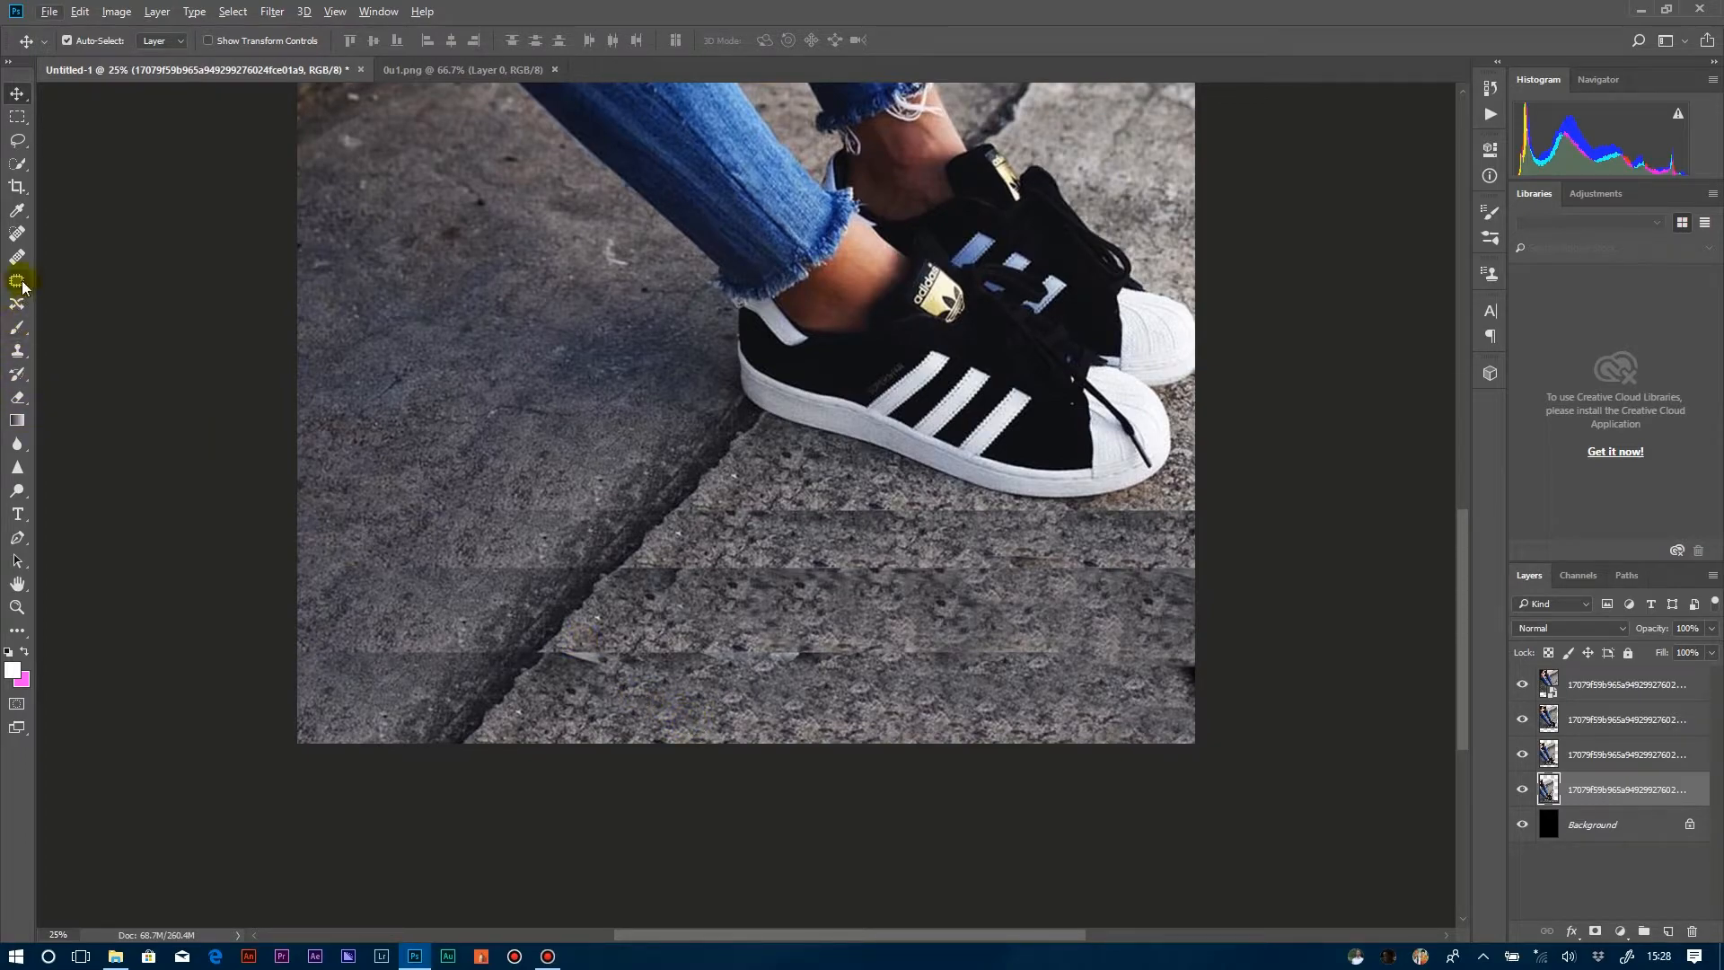
pyautogui.click(17, 350)
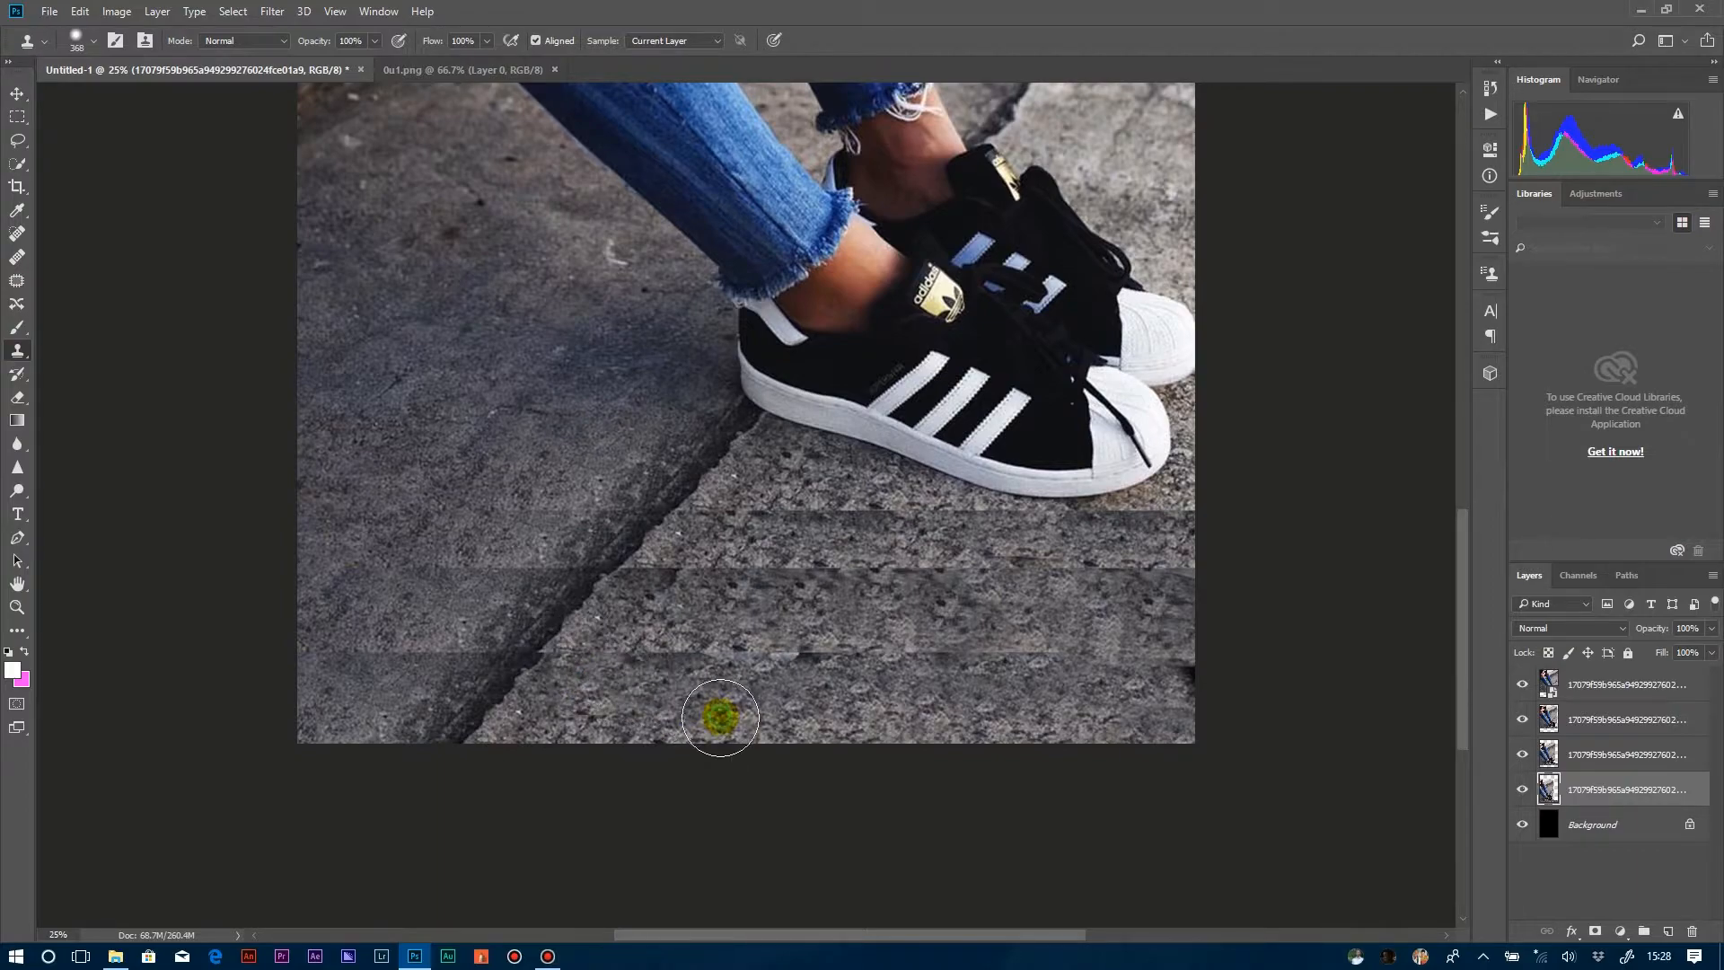
pyautogui.moveTo(1049, 718)
pyautogui.mouseDown()
pyautogui.moveTo(953, 694)
pyautogui.moveTo(1064, 660)
pyautogui.mouseUp()
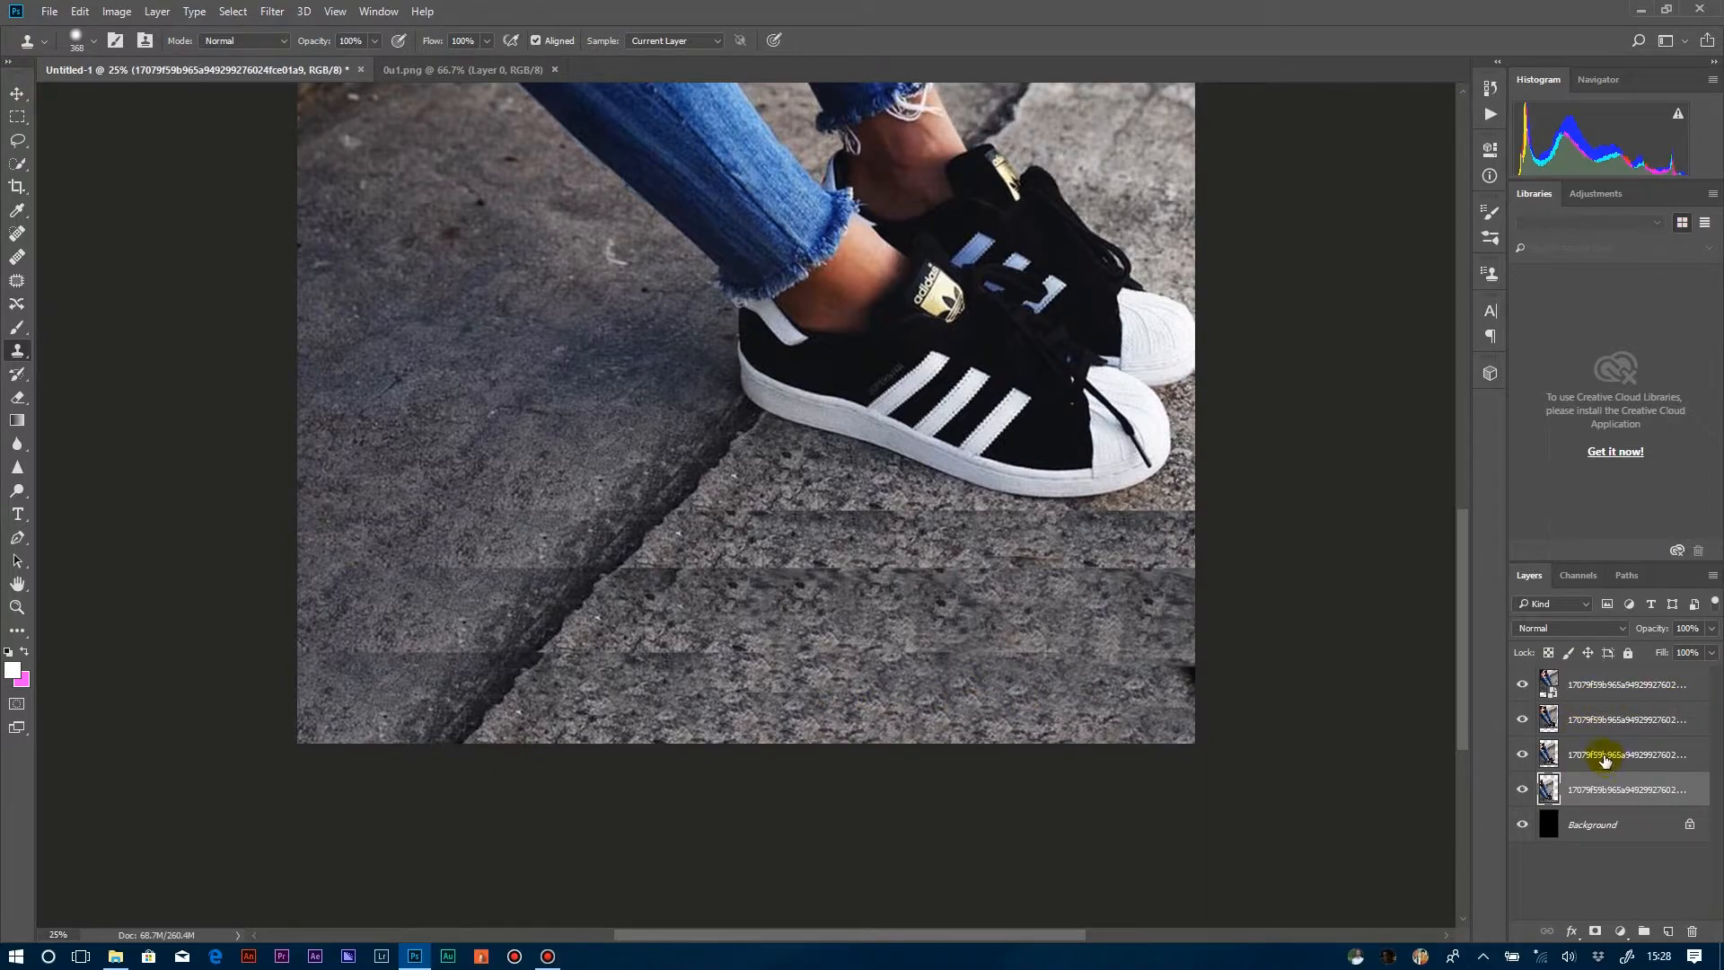
# Merge the four photo layers into one, leaving the black background layer separate.
pyautogui.keyDown('shift'); pyautogui.click(1599, 719); pyautogui.keyUp('shift')
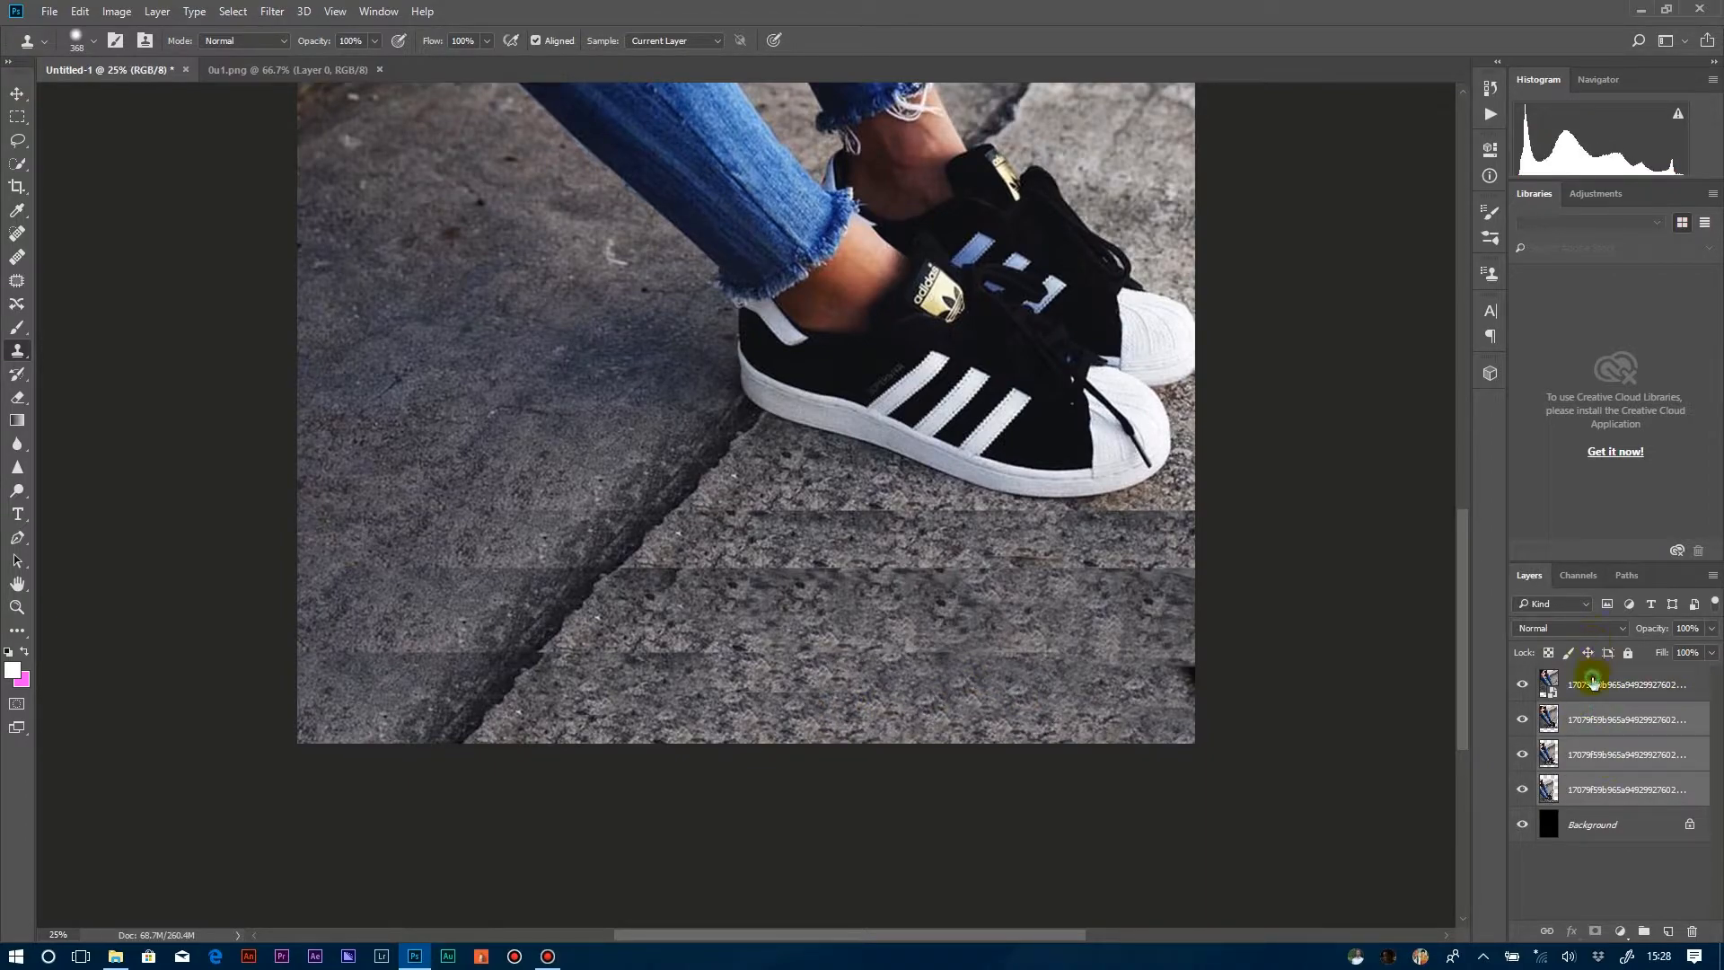
pyautogui.keyDown('shift'); pyautogui.click(1592, 683); pyautogui.keyUp('shift')
pyautogui.rightClick(1592, 683)
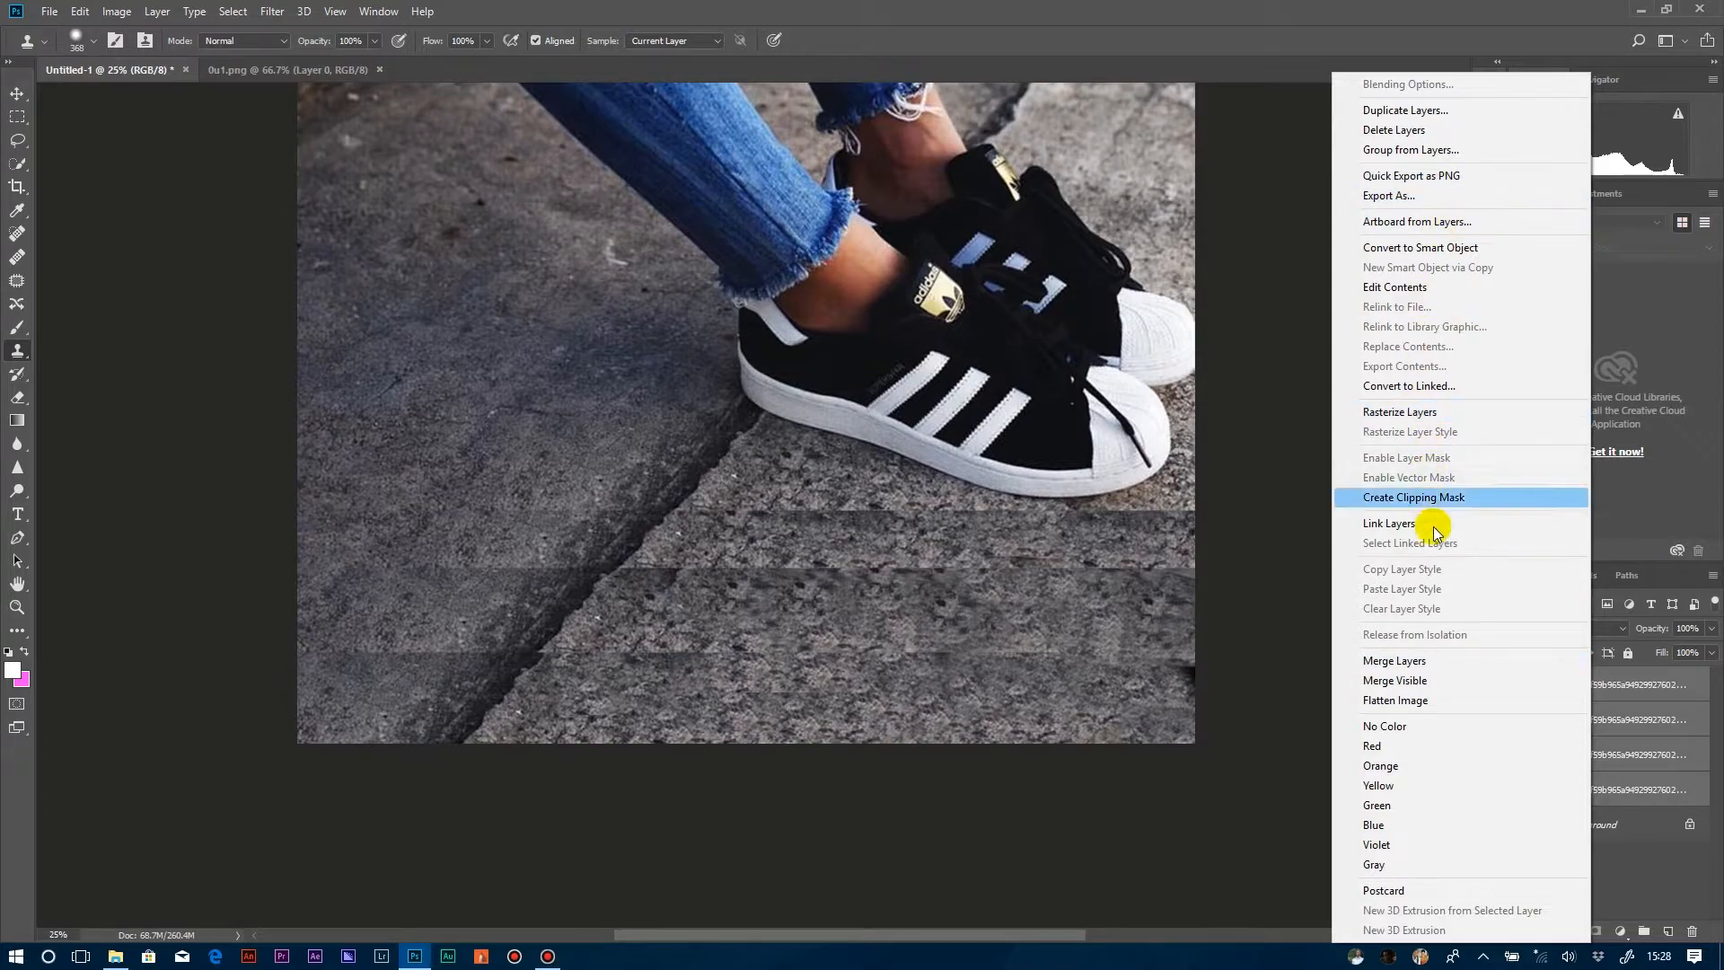
pyautogui.click(1446, 663)
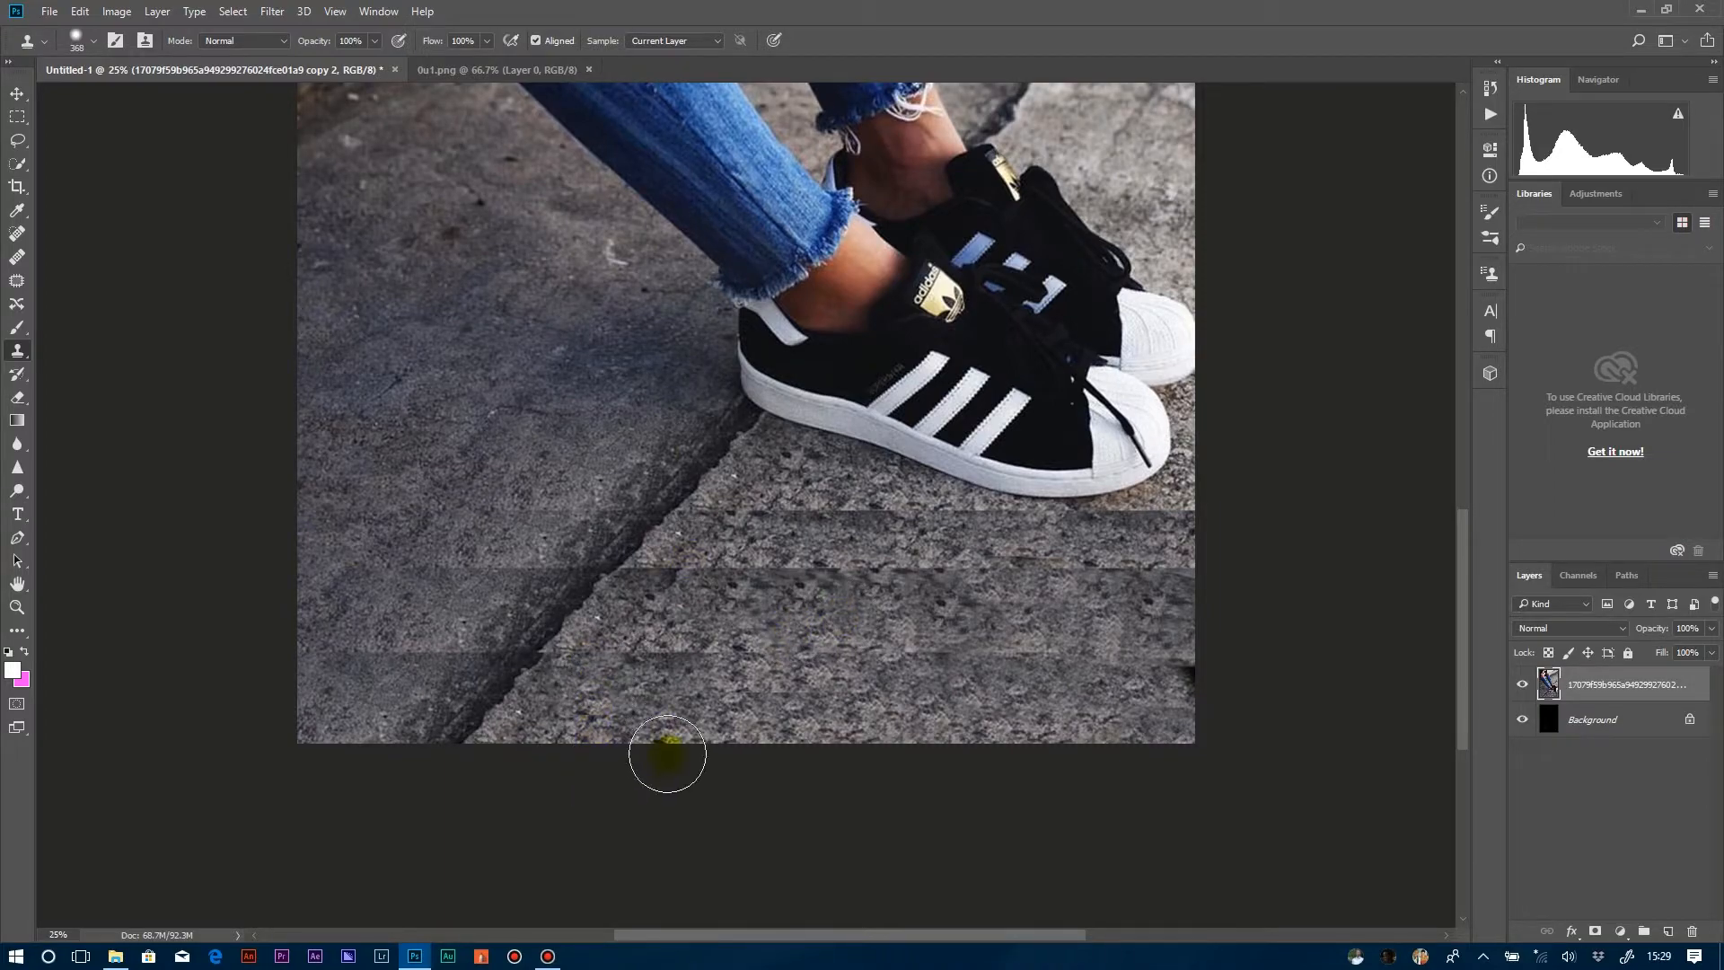
# Clone pavement texture over the horizontal seams across the merged photo layer's lower pavement, on both sides of the crack.
pyautogui.moveTo(551, 415)
pyautogui.mouseDown()
pyautogui.moveTo(535, 485)
pyautogui.moveTo(369, 655)
pyautogui.moveTo(285, 579)
pyautogui.moveTo(578, 473)
pyautogui.moveTo(558, 508)
pyautogui.moveTo(643, 450)
pyautogui.moveTo(640, 469)
pyautogui.moveTo(696, 492)
pyautogui.moveTo(674, 480)
pyautogui.moveTo(596, 524)
pyautogui.moveTo(512, 597)
pyautogui.moveTo(450, 693)
pyautogui.moveTo(638, 558)
pyautogui.moveTo(643, 512)
pyautogui.moveTo(512, 601)
pyautogui.moveTo(623, 453)
pyautogui.mouseUp()
pyautogui.keyDown('alt'); pyautogui.click(624, 453); pyautogui.keyUp('alt')
pyautogui.moveTo(577, 519)
pyautogui.mouseDown()
pyautogui.moveTo(536, 569)
pyautogui.moveTo(470, 609)
pyautogui.mouseUp()
pyautogui.moveTo(943, 513)
pyautogui.mouseDown()
pyautogui.moveTo(767, 490)
pyautogui.moveTo(878, 525)
pyautogui.moveTo(845, 495)
pyautogui.moveTo(748, 503)
pyautogui.moveTo(820, 488)
pyautogui.moveTo(1135, 517)
pyautogui.moveTo(825, 526)
pyautogui.moveTo(1169, 441)
pyautogui.moveTo(1155, 485)
pyautogui.mouseUp()
pyautogui.moveTo(654, 571)
pyautogui.mouseDown()
pyautogui.moveTo(1216, 595)
pyautogui.moveTo(996, 586)
pyautogui.mouseUp()
pyautogui.moveTo(721, 652); pyautogui.dragTo(1185, 648)
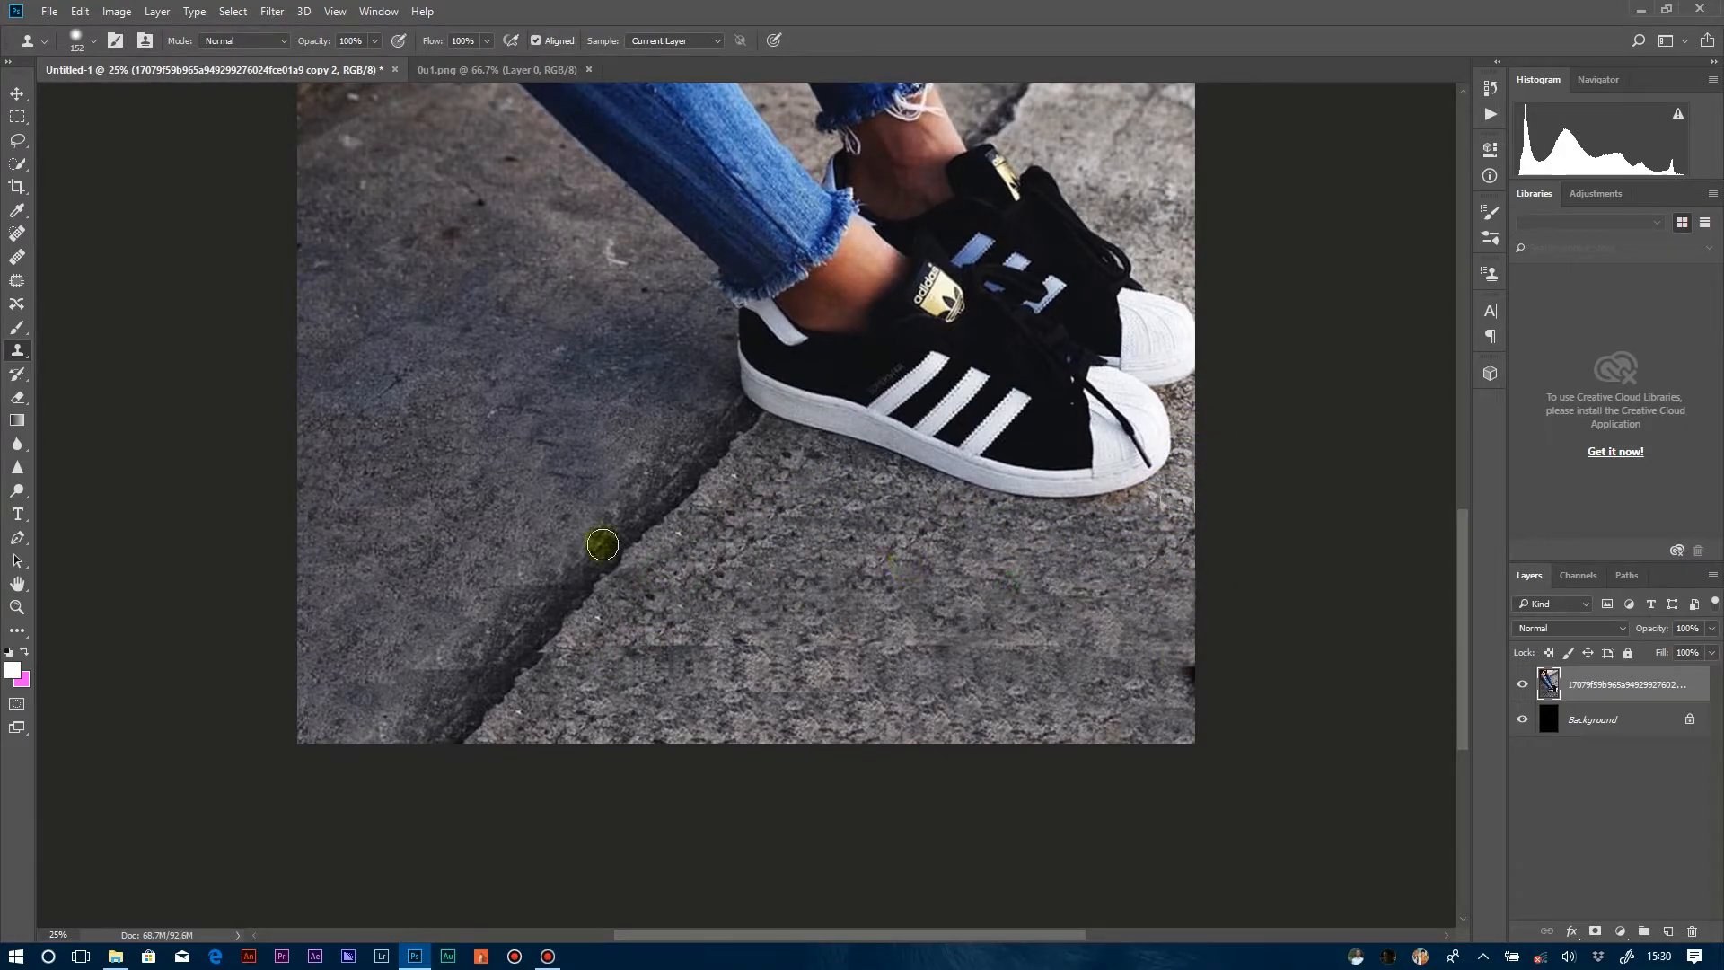
# Touch up the edge of the diagonal pavement crack and the remaining patches near the photo's lower edge with the Clone Stamp.
pyautogui.keyDown('alt'); pyautogui.click(681, 530); pyautogui.keyUp('alt')
pyautogui.moveTo(665, 535); pyautogui.dragTo(492, 726)
pyautogui.moveTo(658, 528); pyautogui.dragTo(483, 717)
pyautogui.keyDown('alt'); pyautogui.rightClick(808, 613); pyautogui.keyUp('alt')
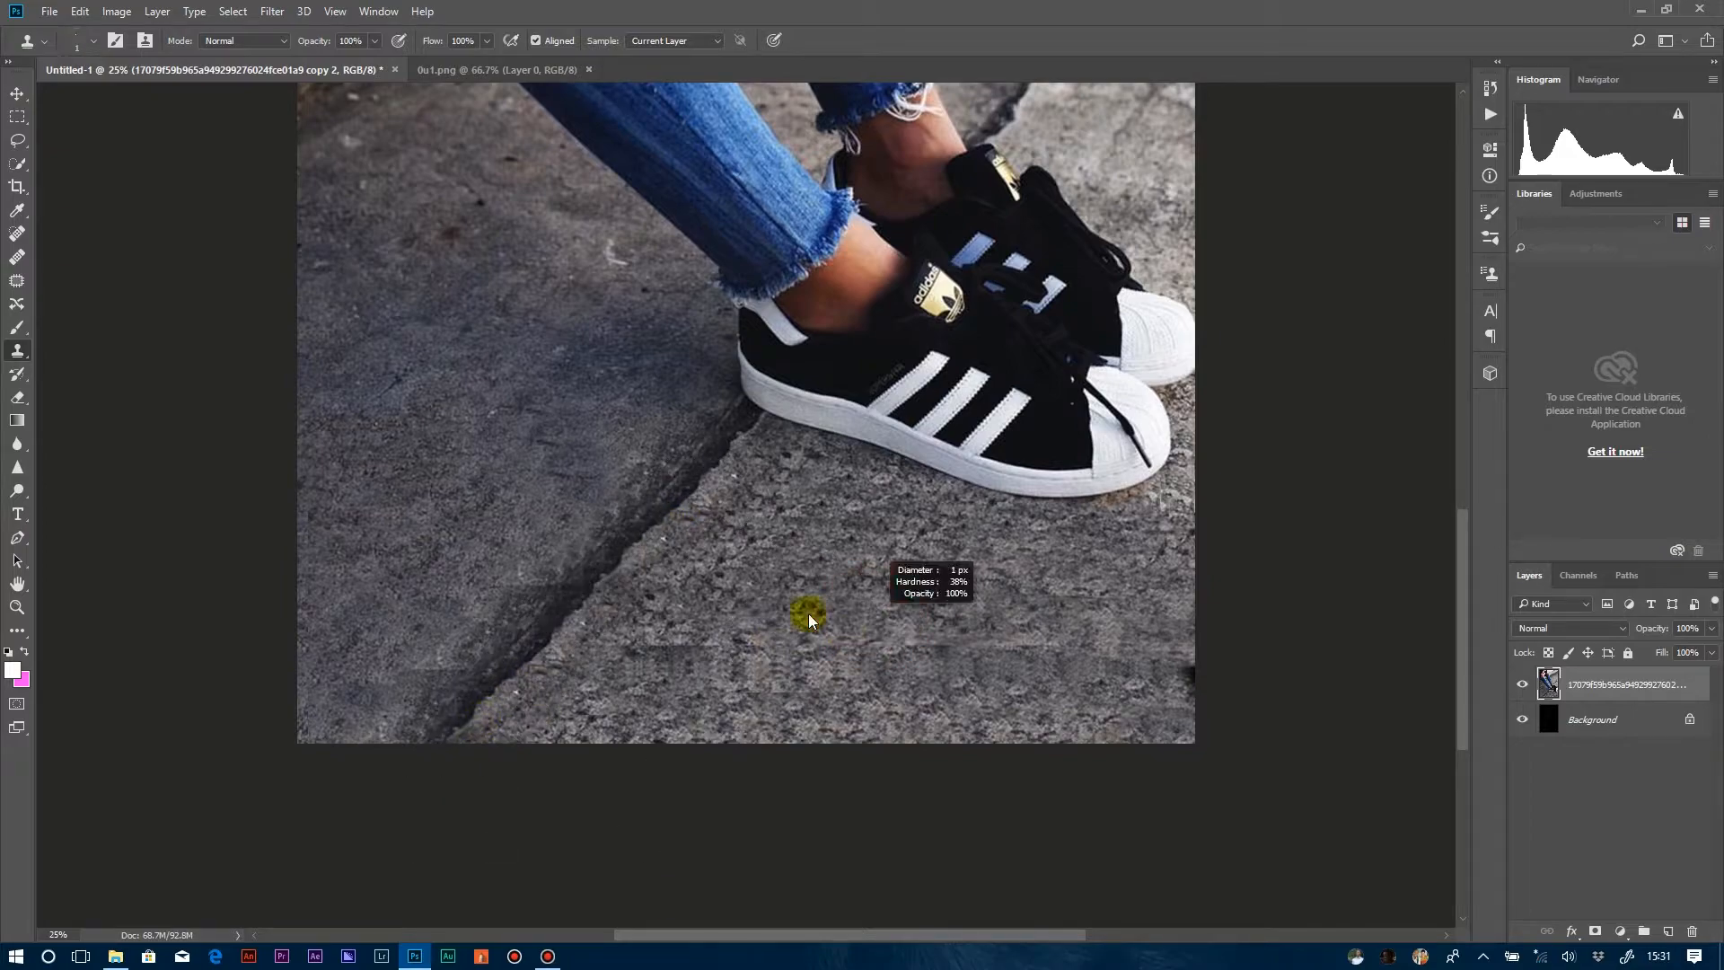
pyautogui.hotkey('ctrl', '-')
pyautogui.hotkey('ctrl', '-')
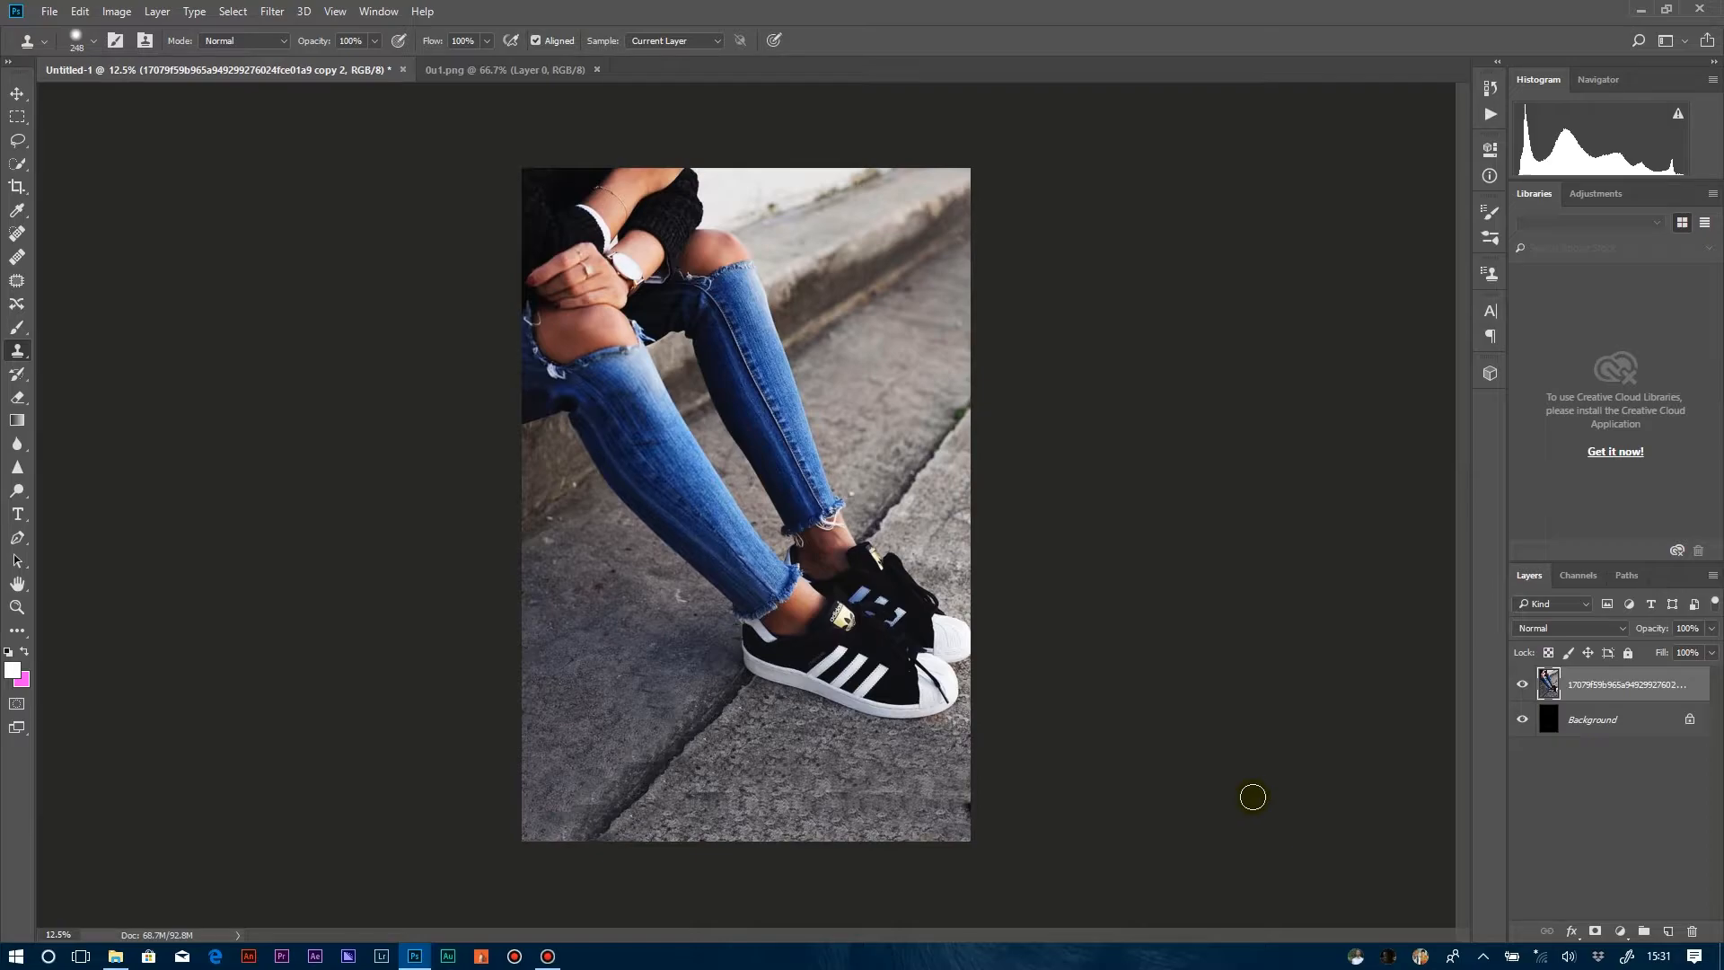
pyautogui.moveTo(907, 773); pyautogui.dragTo(923, 800)
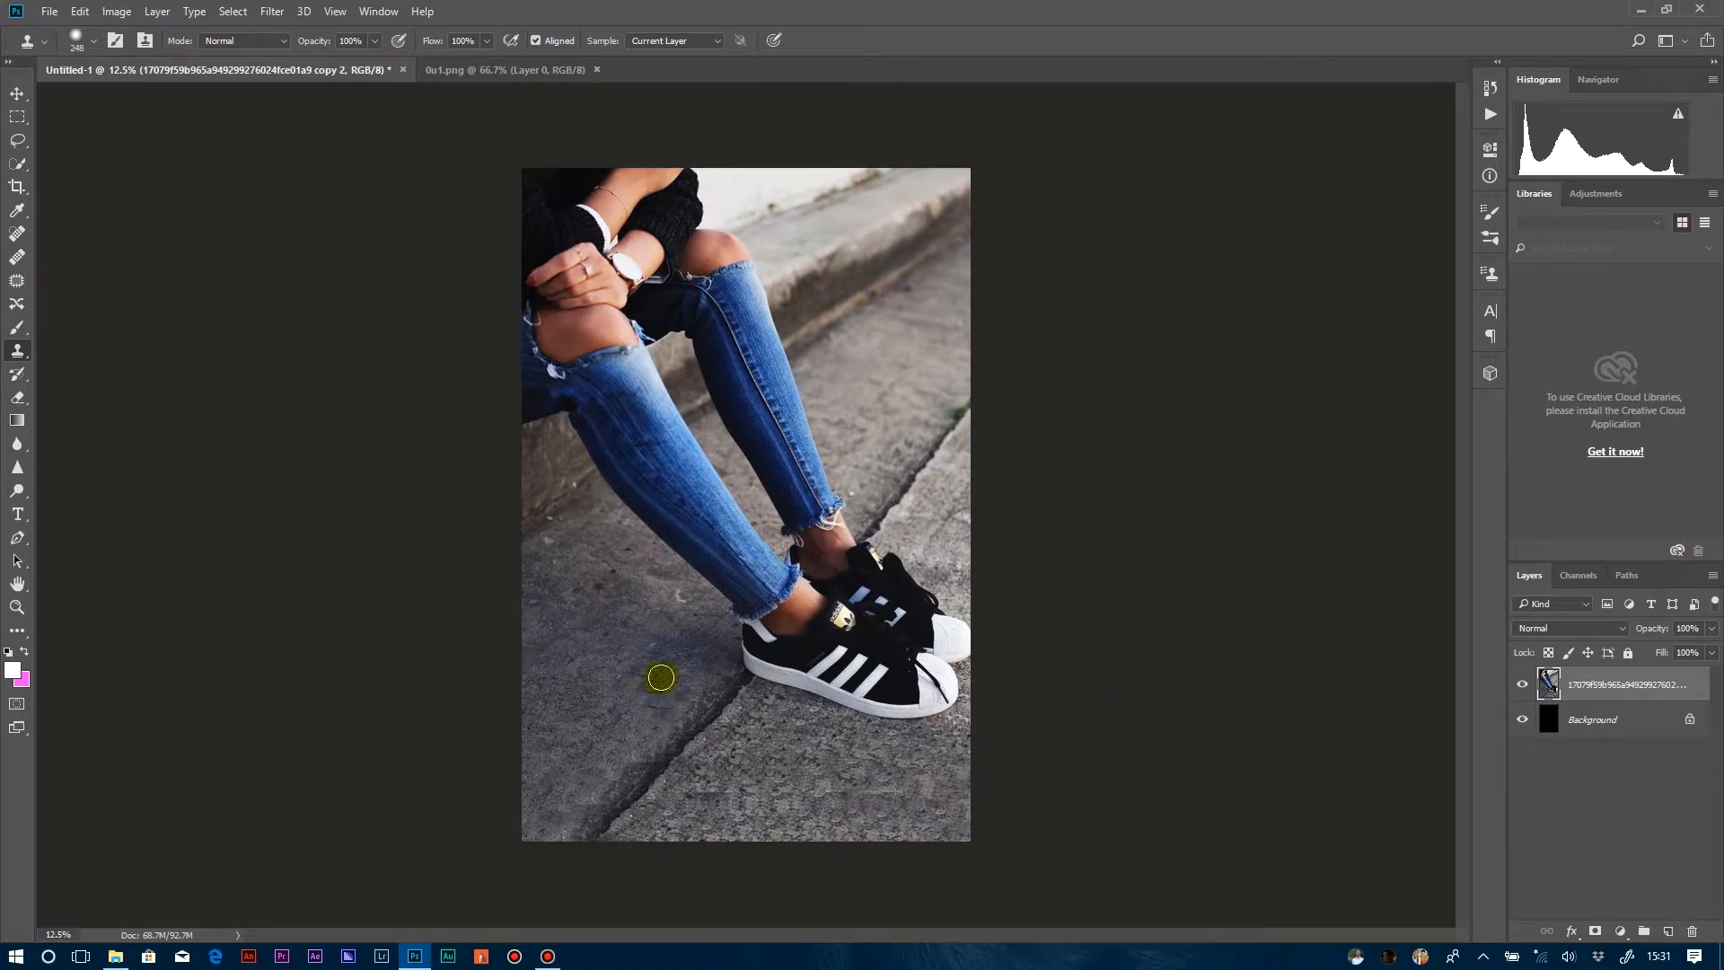
pyautogui.click(706, 779)
# Copy the round logo from 0u1.png into the sneaker poster and place it on the pavement beside the shoes.
pyautogui.click(16, 93)
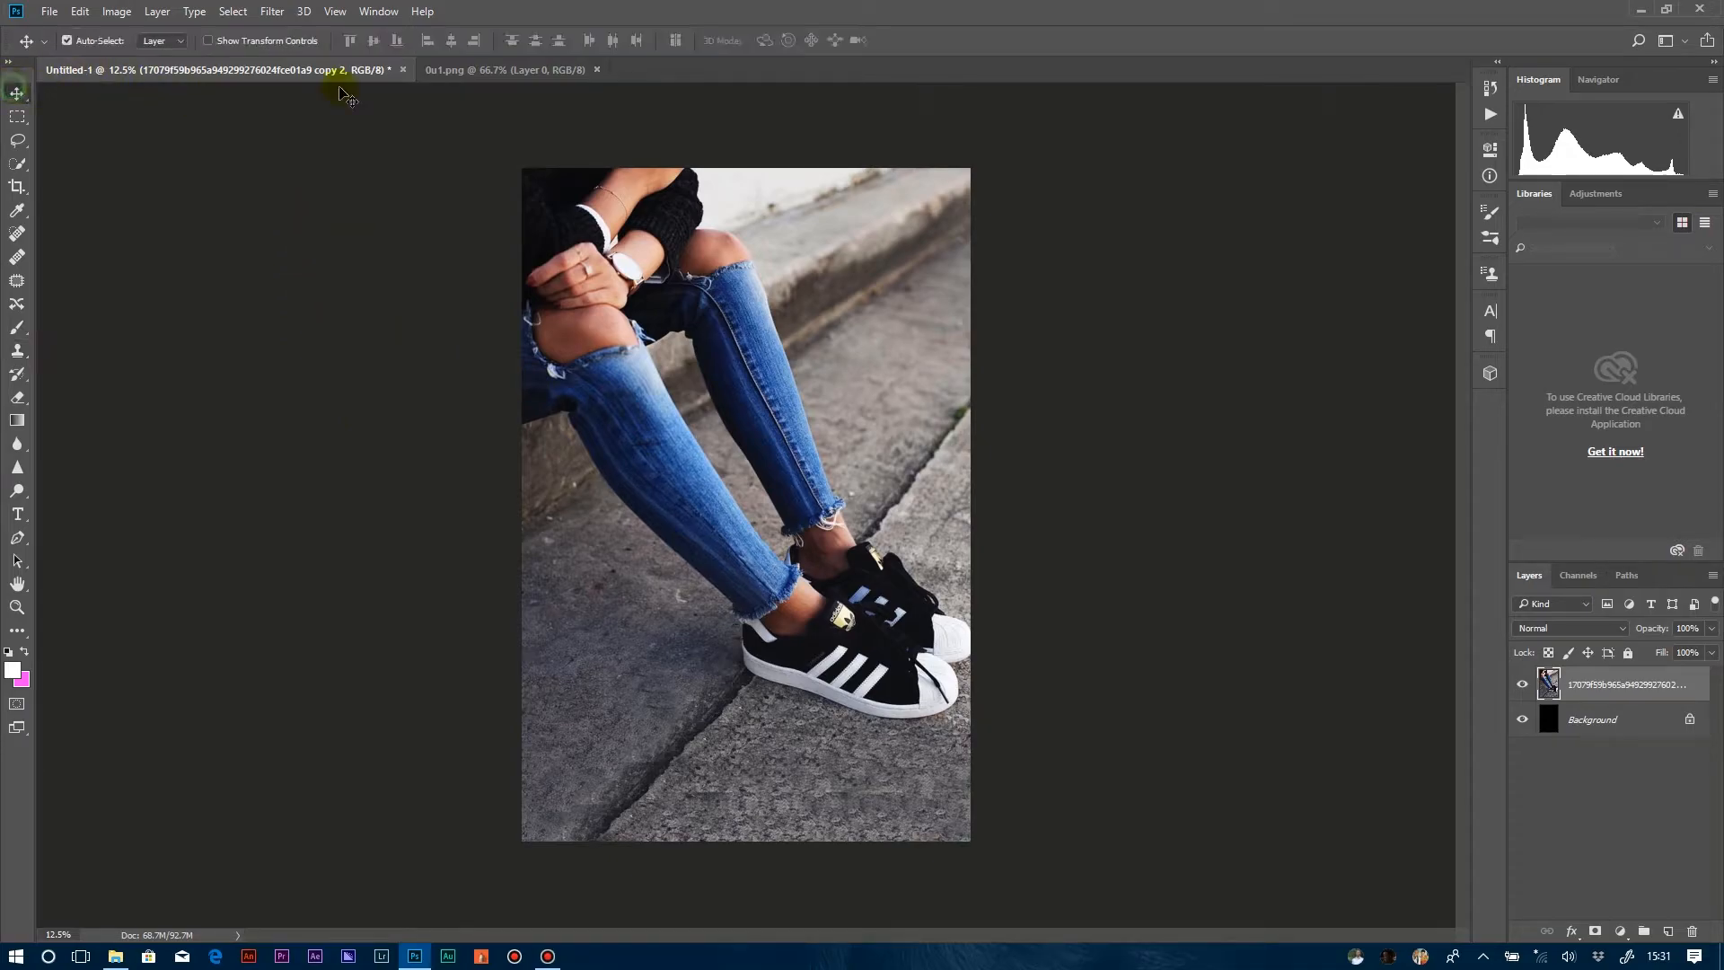
pyautogui.click(463, 70)
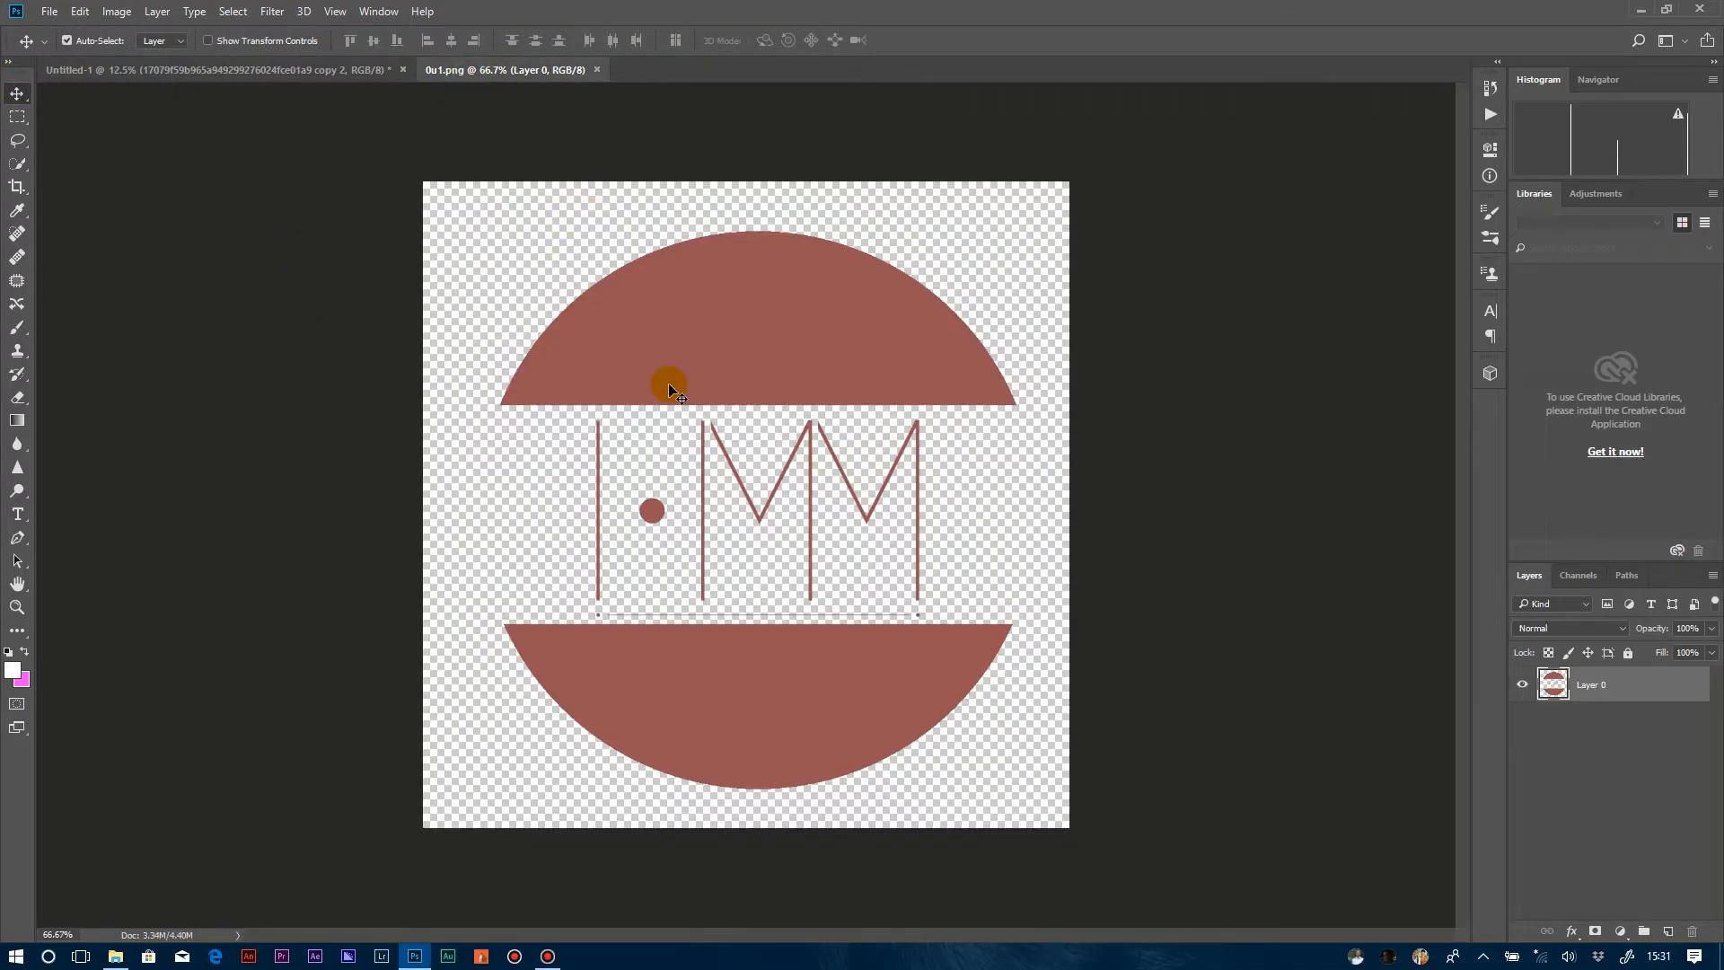
pyautogui.moveTo(668, 383); pyautogui.dragTo(748, 369)
pyautogui.moveTo(877, 405); pyautogui.dragTo(614, 562)
# Enlarge the logo with Free Transform so it fills the pavement area between the photo's edge and the jeans.
pyautogui.hotkey('ctrl', 't')
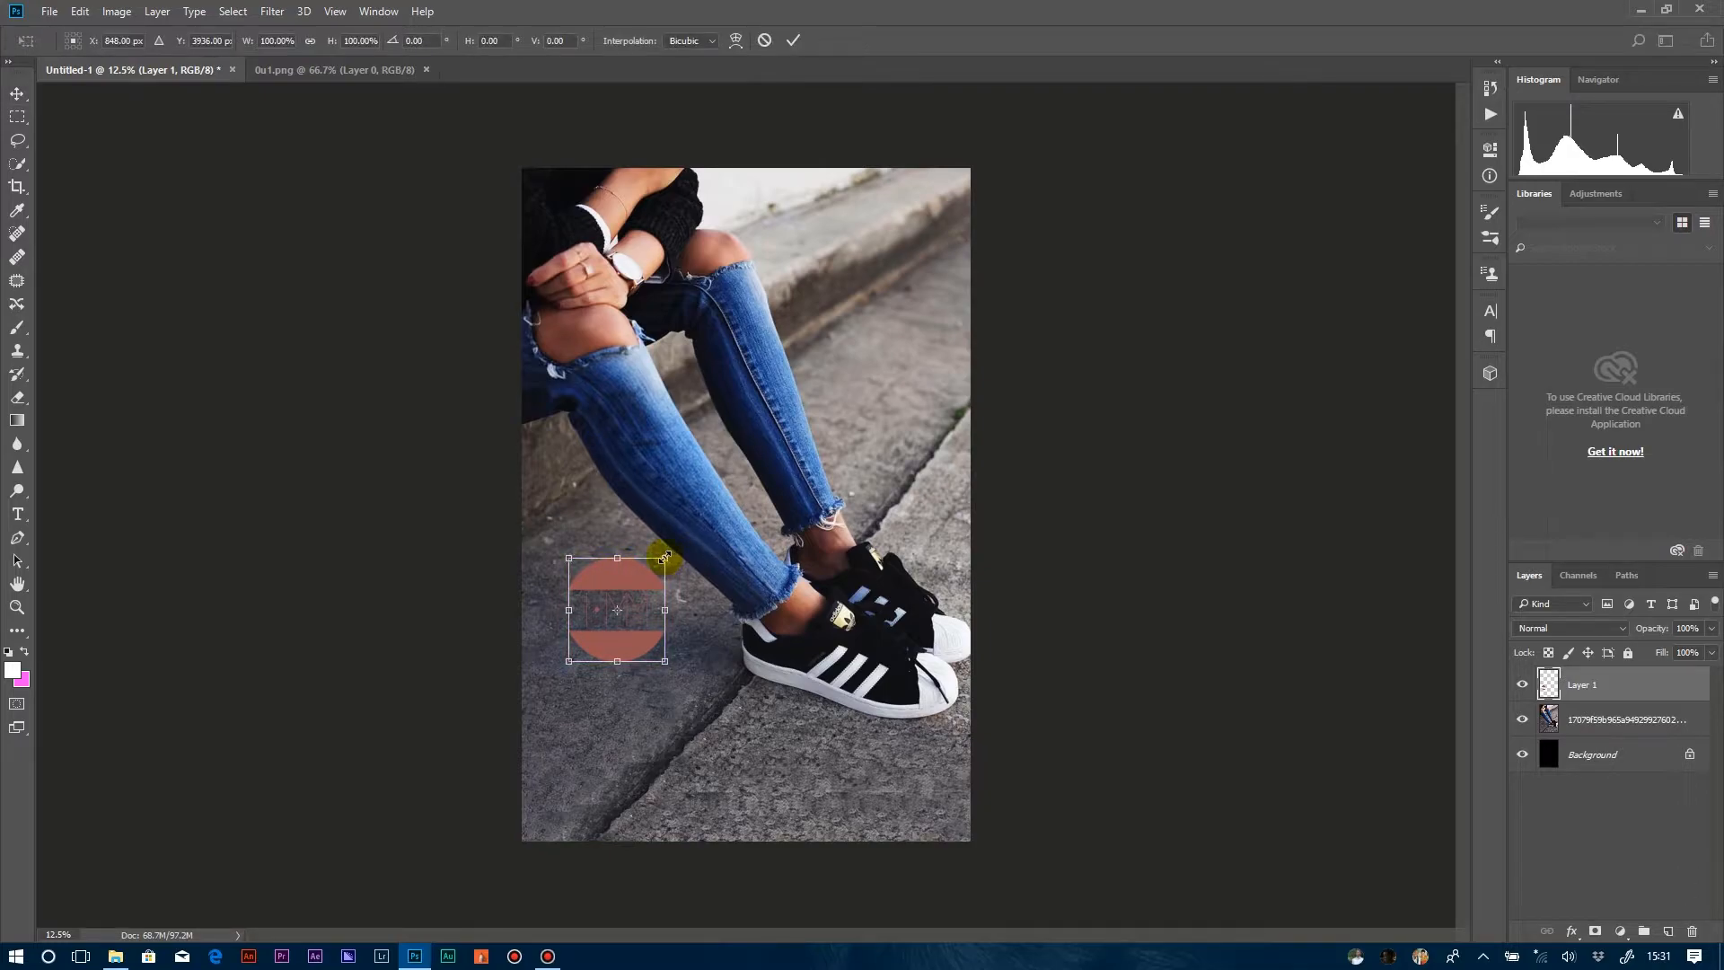
pyautogui.moveTo(664, 558); pyautogui.dragTo(616, 582)
pyautogui.press('Return')
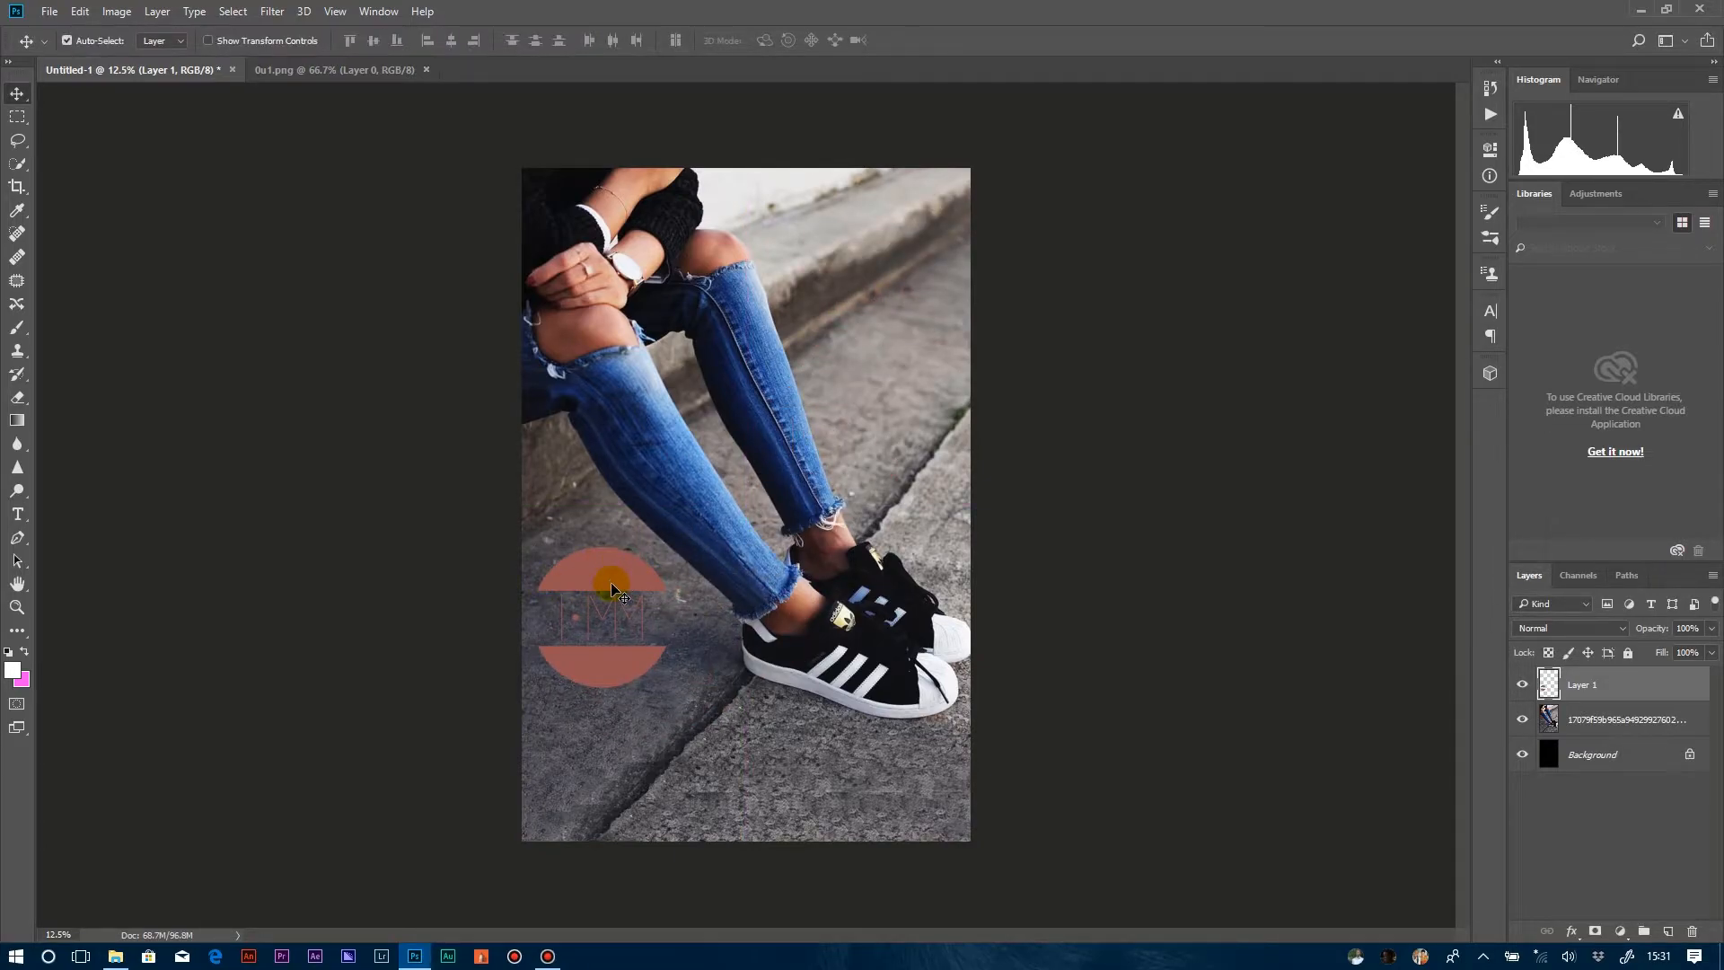
pyautogui.click(845, 669)
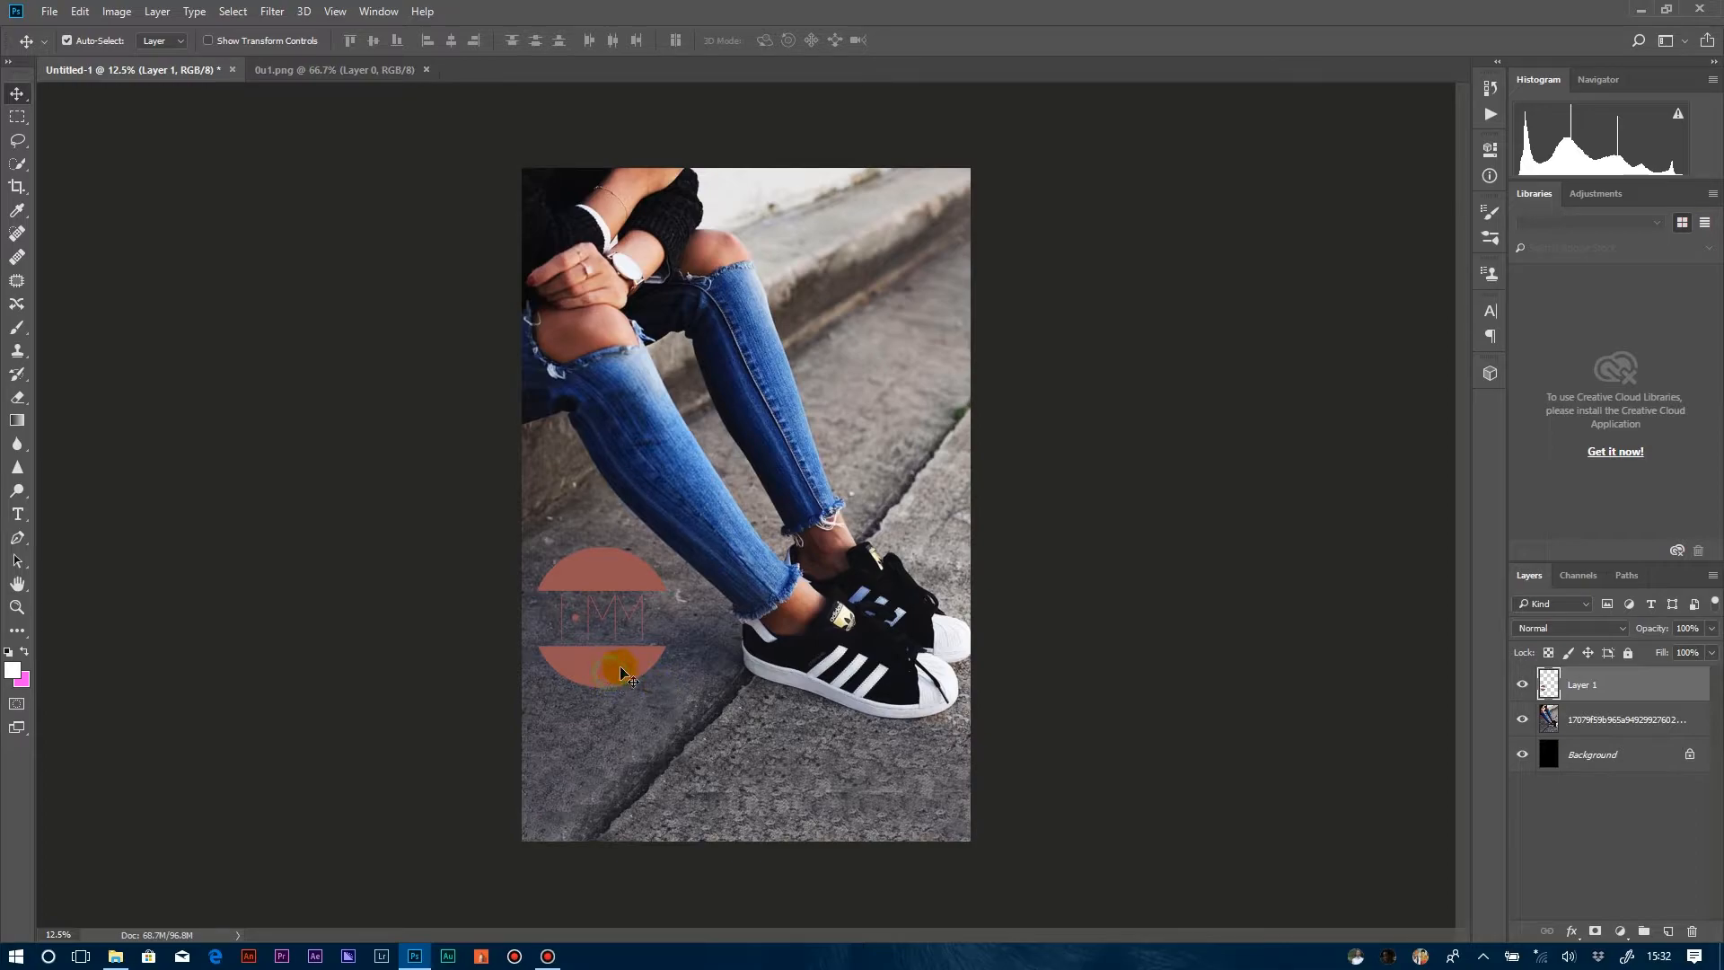
# Apply a white (ffffff) Color Overlay in Normal mode at 100% opacity to the logo layer.
pyautogui.rightClick(1627, 712)
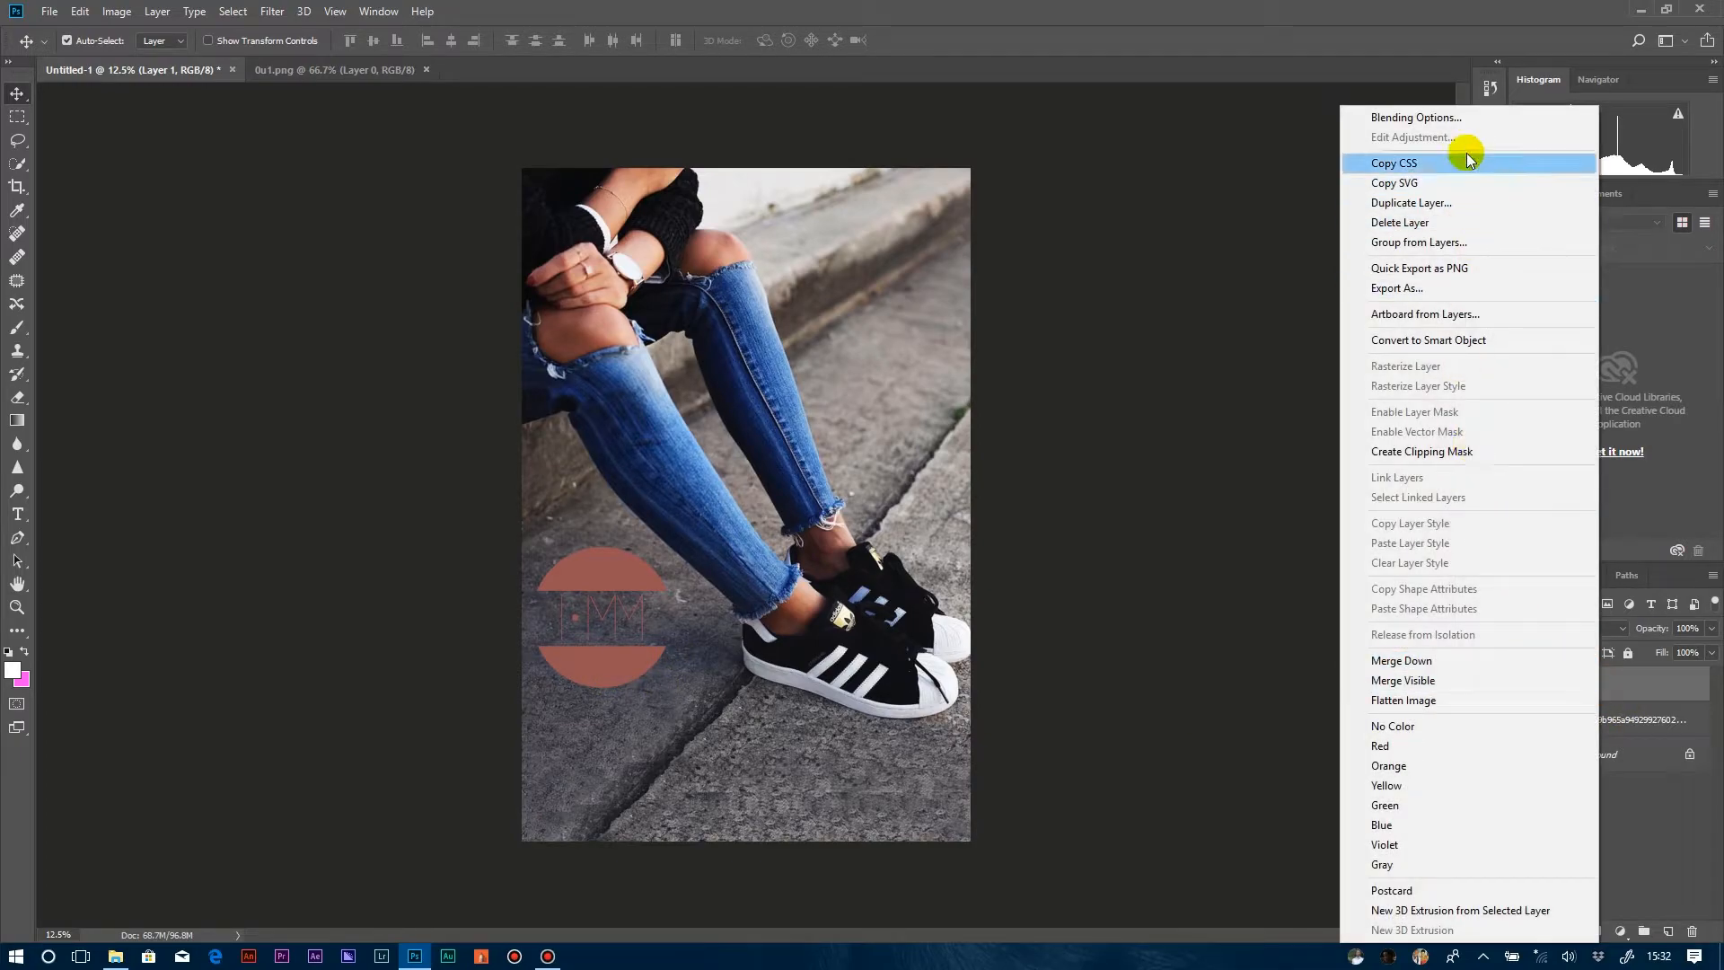
pyautogui.click(1464, 117)
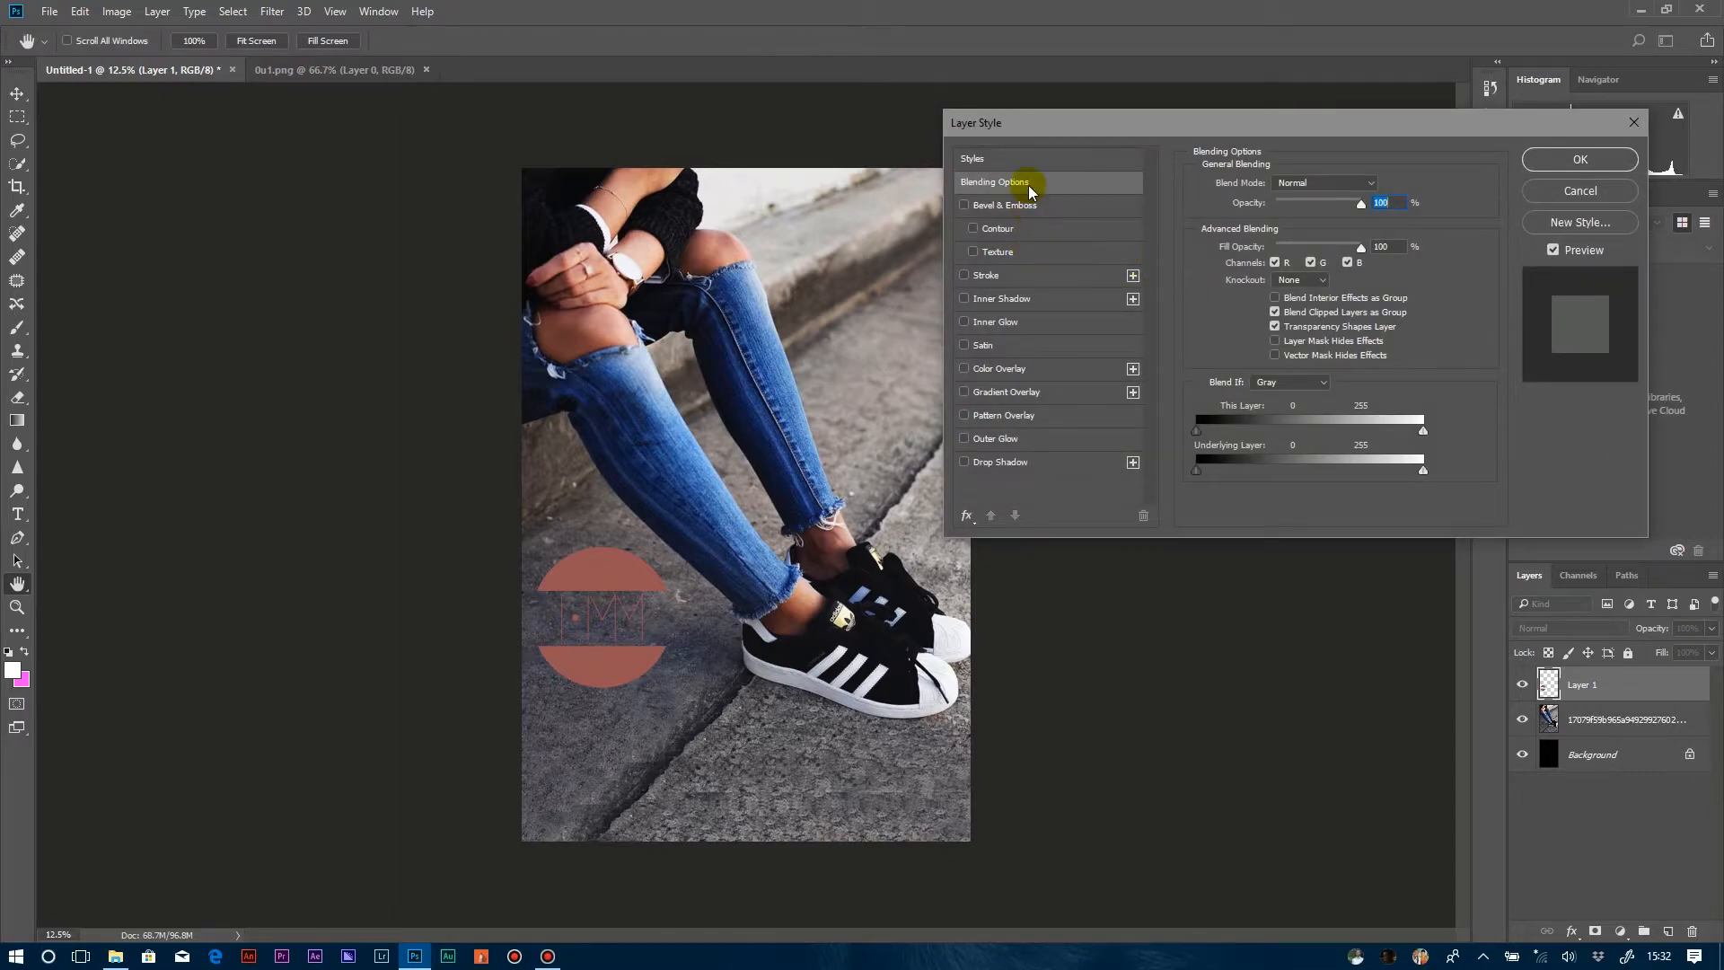
pyautogui.click(1001, 368)
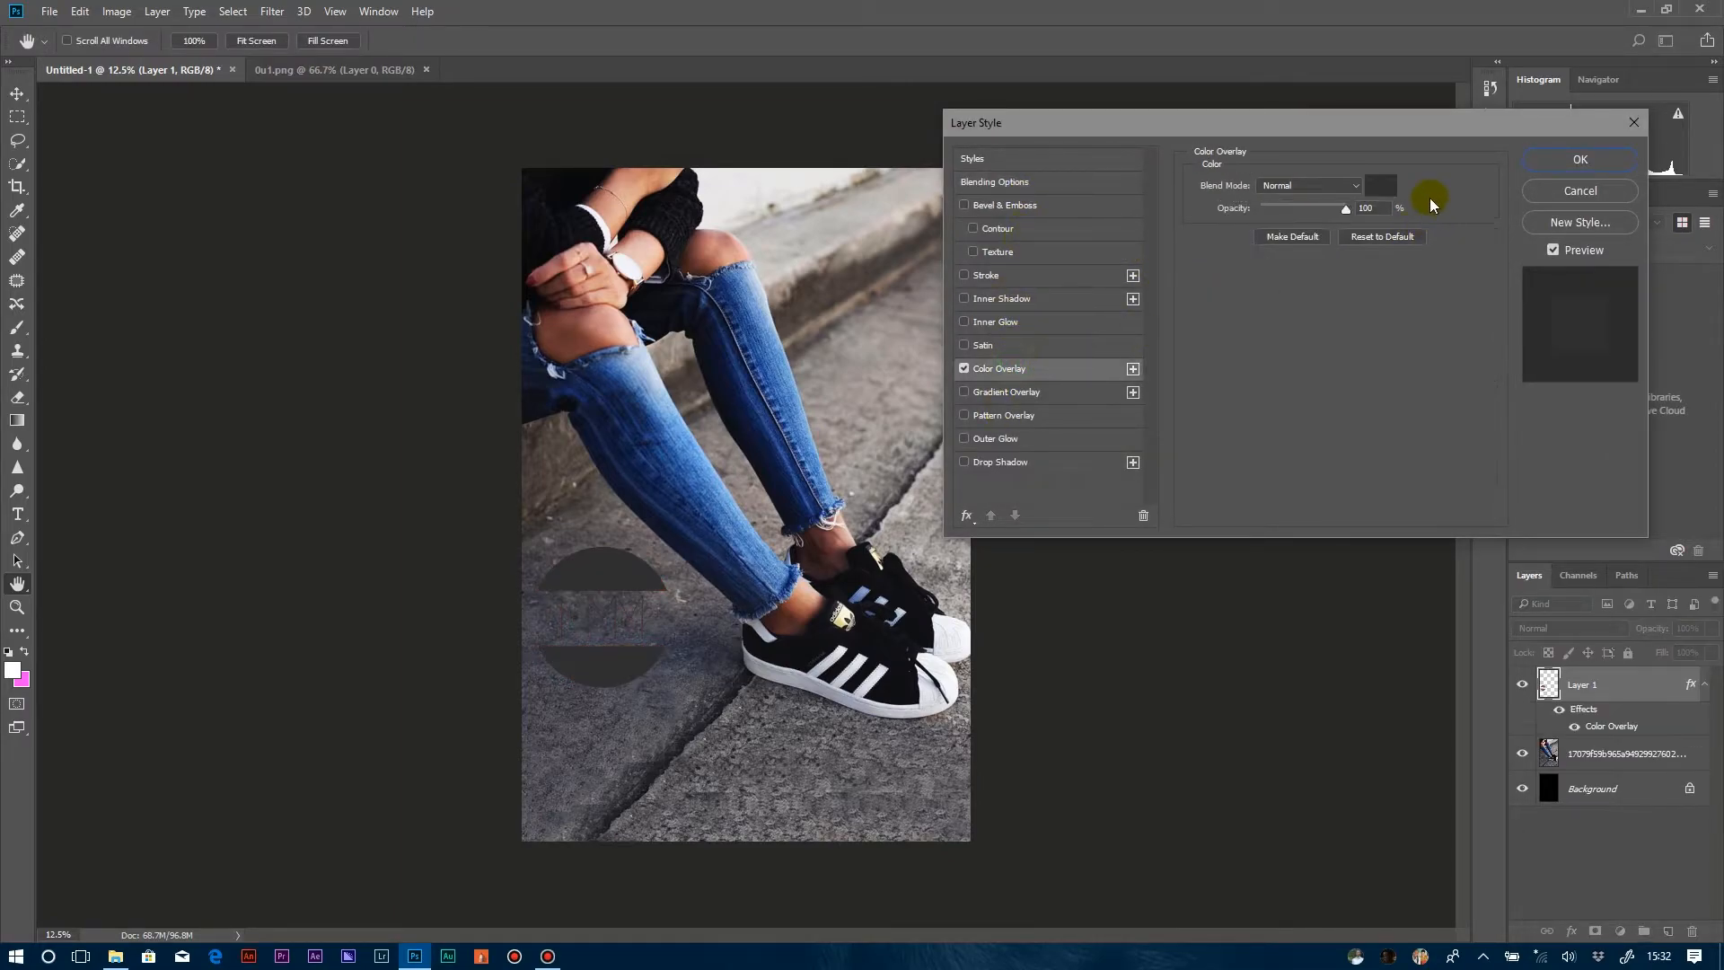
pyautogui.click(1380, 185)
pyautogui.moveTo(741, 220); pyautogui.dragTo(642, 156)
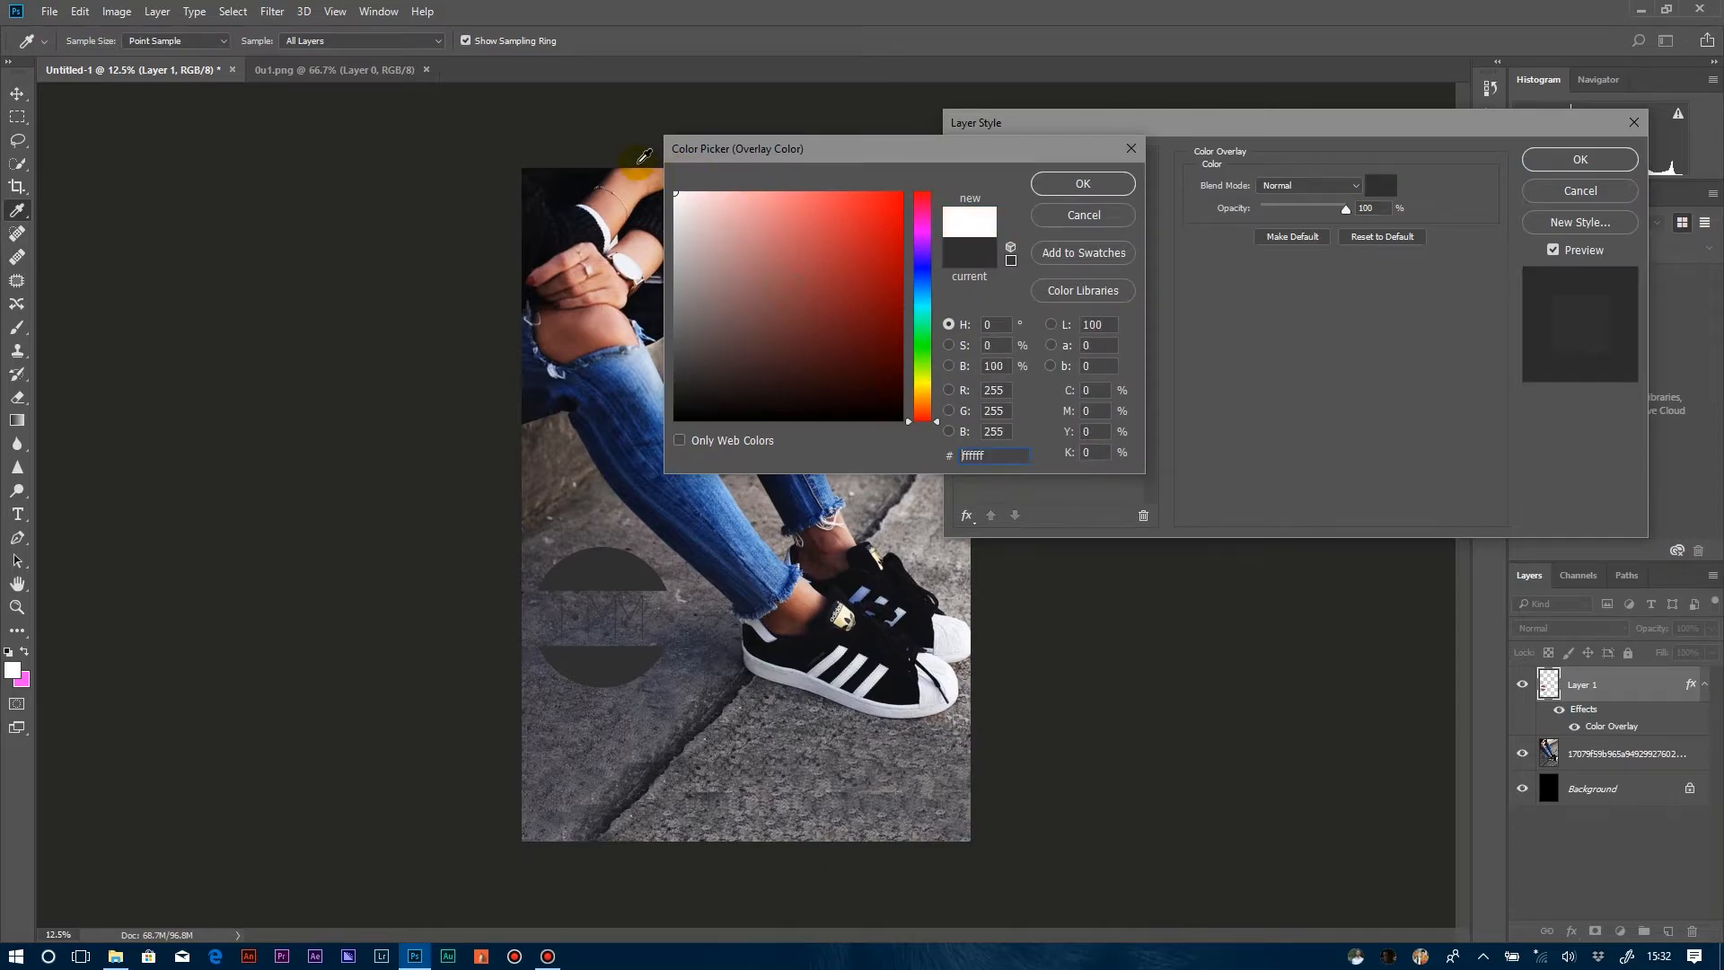
pyautogui.click(1111, 184)
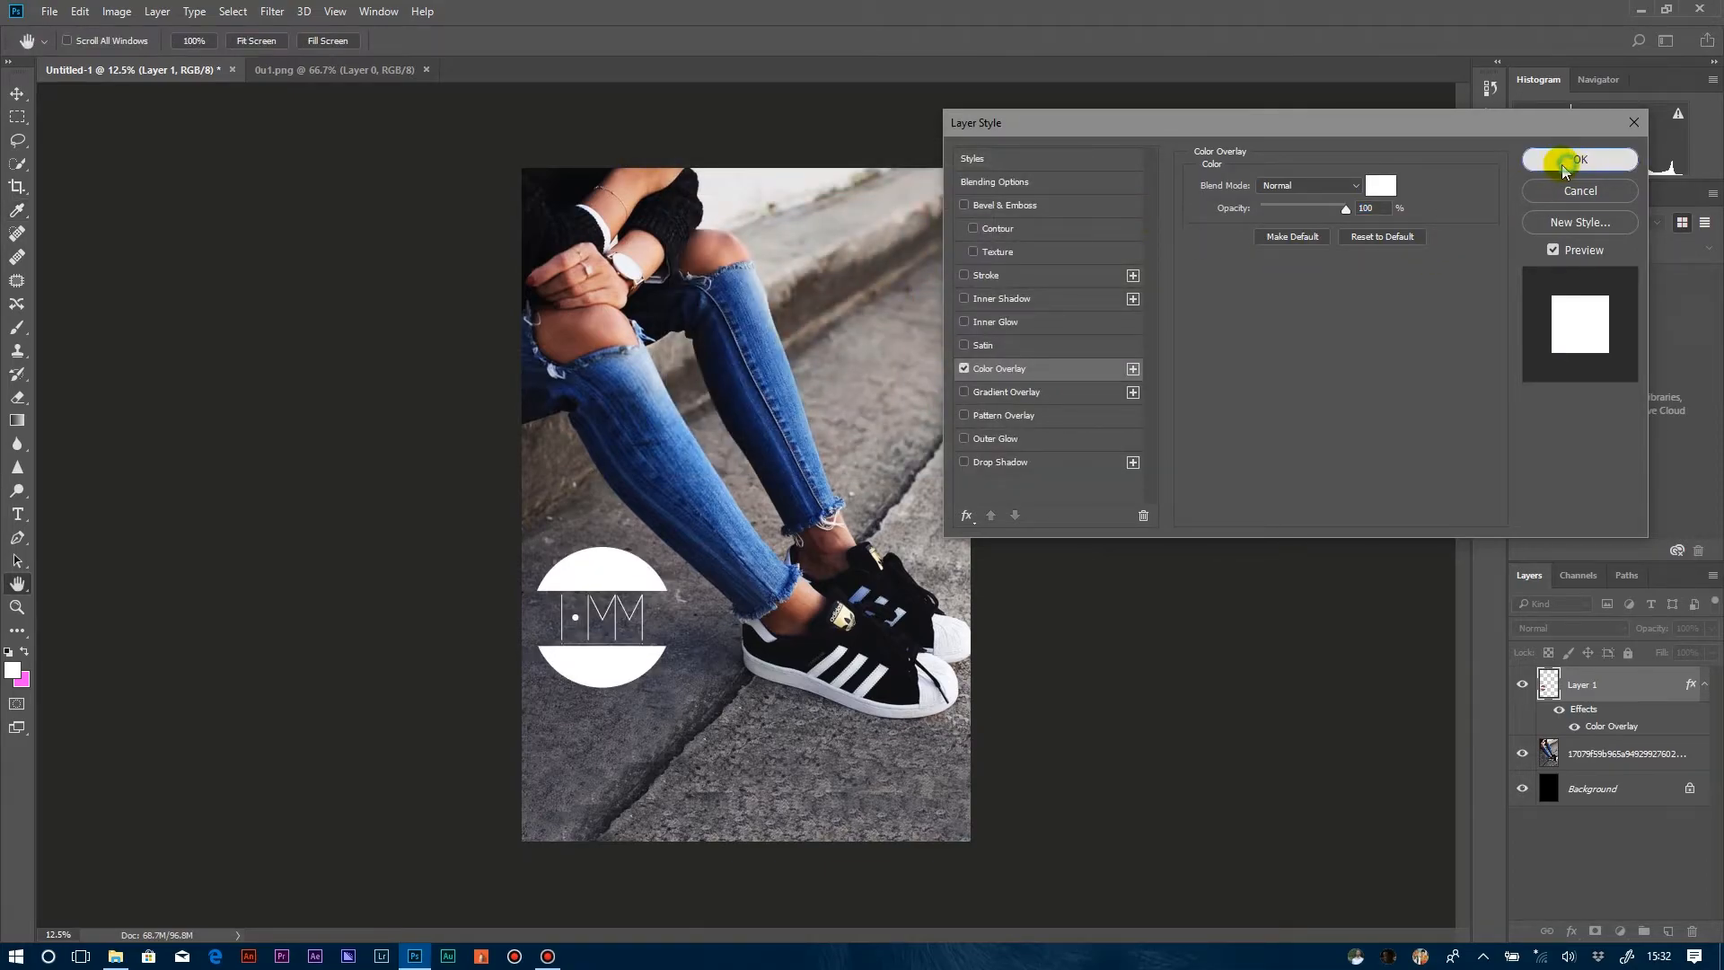
pyautogui.click(1565, 162)
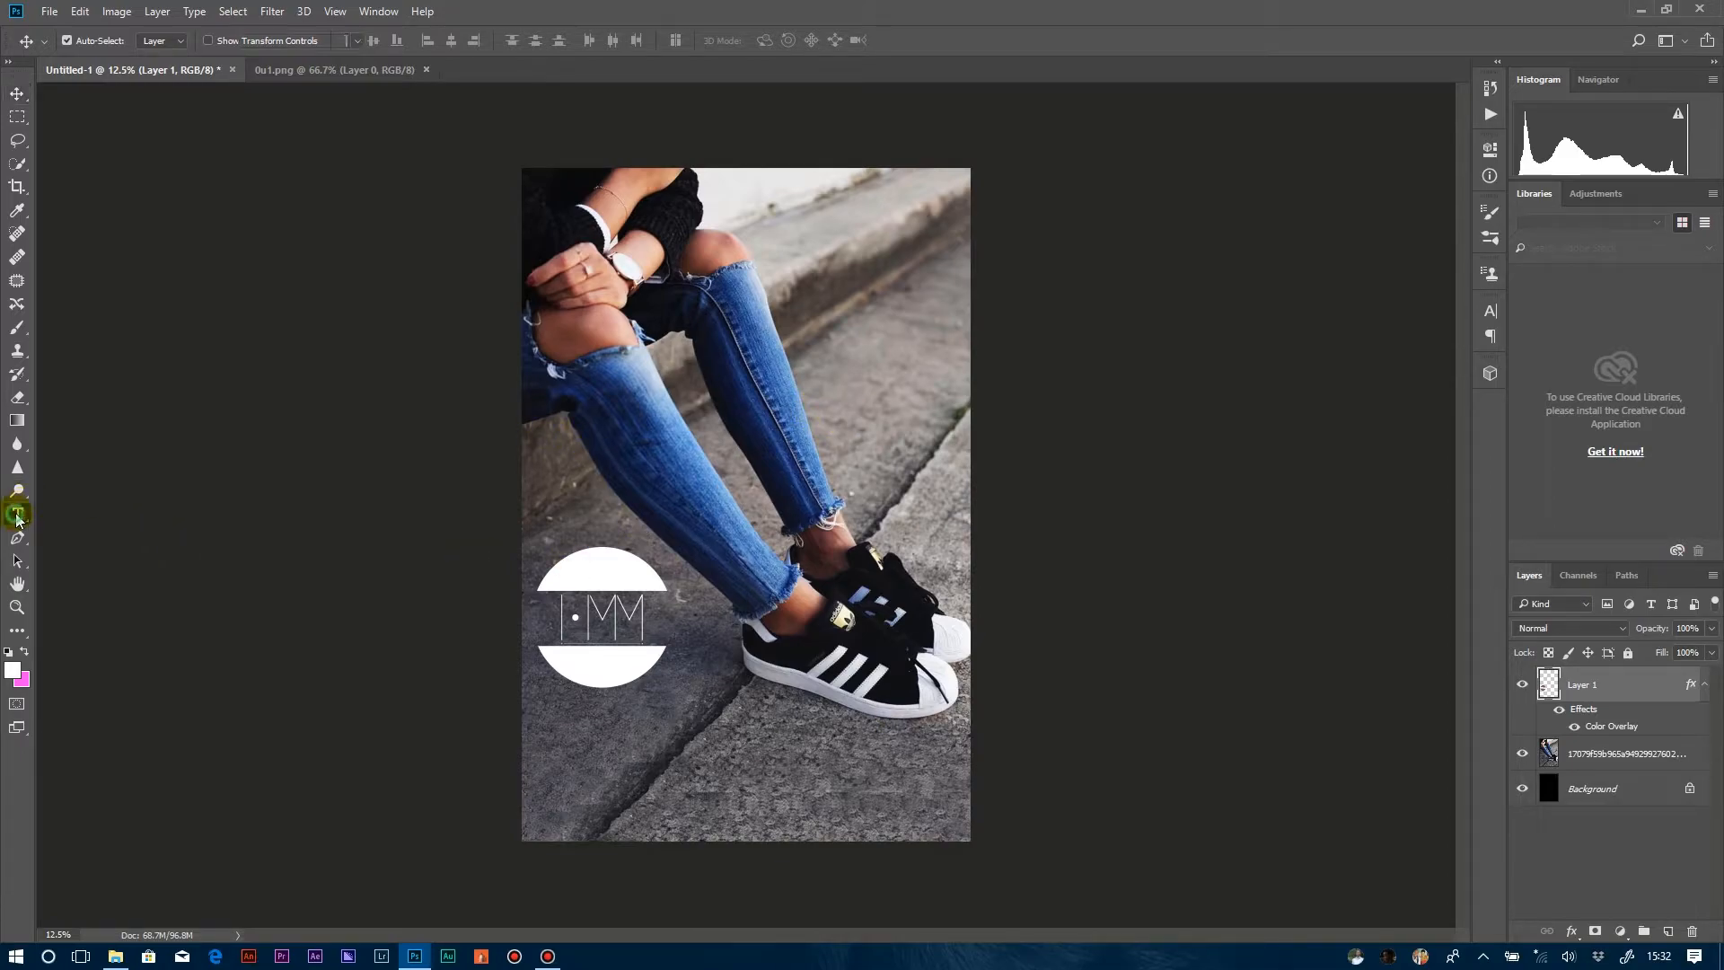
# Add the white text "B E S T Y L I S H" near the photo's upper edge, split after "B E" into two left-aligned lines.
pyautogui.click(17, 514)
pyautogui.click(801, 216)
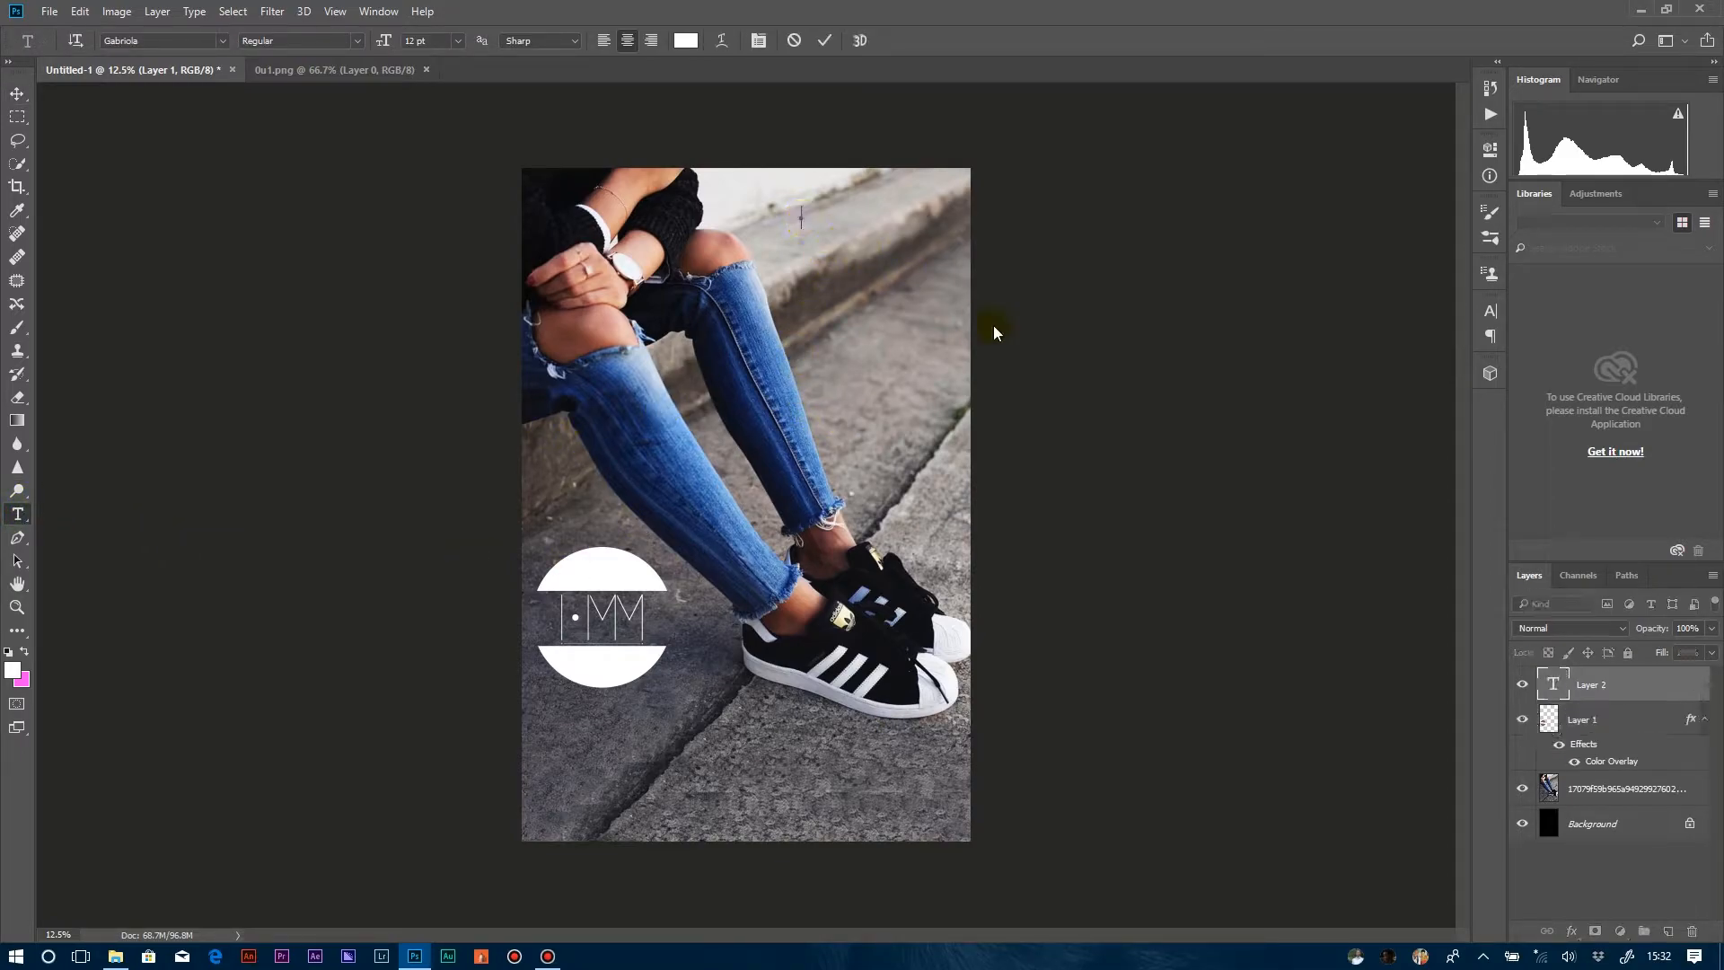
pyautogui.write('B E S T Y L I S H')
pyautogui.hotkey('shift', 'Left')
pyautogui.hotkey('shift', 'Left')
pyautogui.hotkey('shift', 'Left')
pyautogui.hotkey('shift', 'Left')
pyautogui.hotkey('shift', 'Left')
pyautogui.hotkey('shift', 'Left')
pyautogui.hotkey('shift', 'Left')
pyautogui.hotkey('shift', 'Left')
pyautogui.hotkey('shift', 'Left')
pyautogui.hotkey('shift', 'Left')
pyautogui.hotkey('shift', 'Left')
pyautogui.hotkey('shift', 'Left')
pyautogui.hotkey('shift', 'Left')
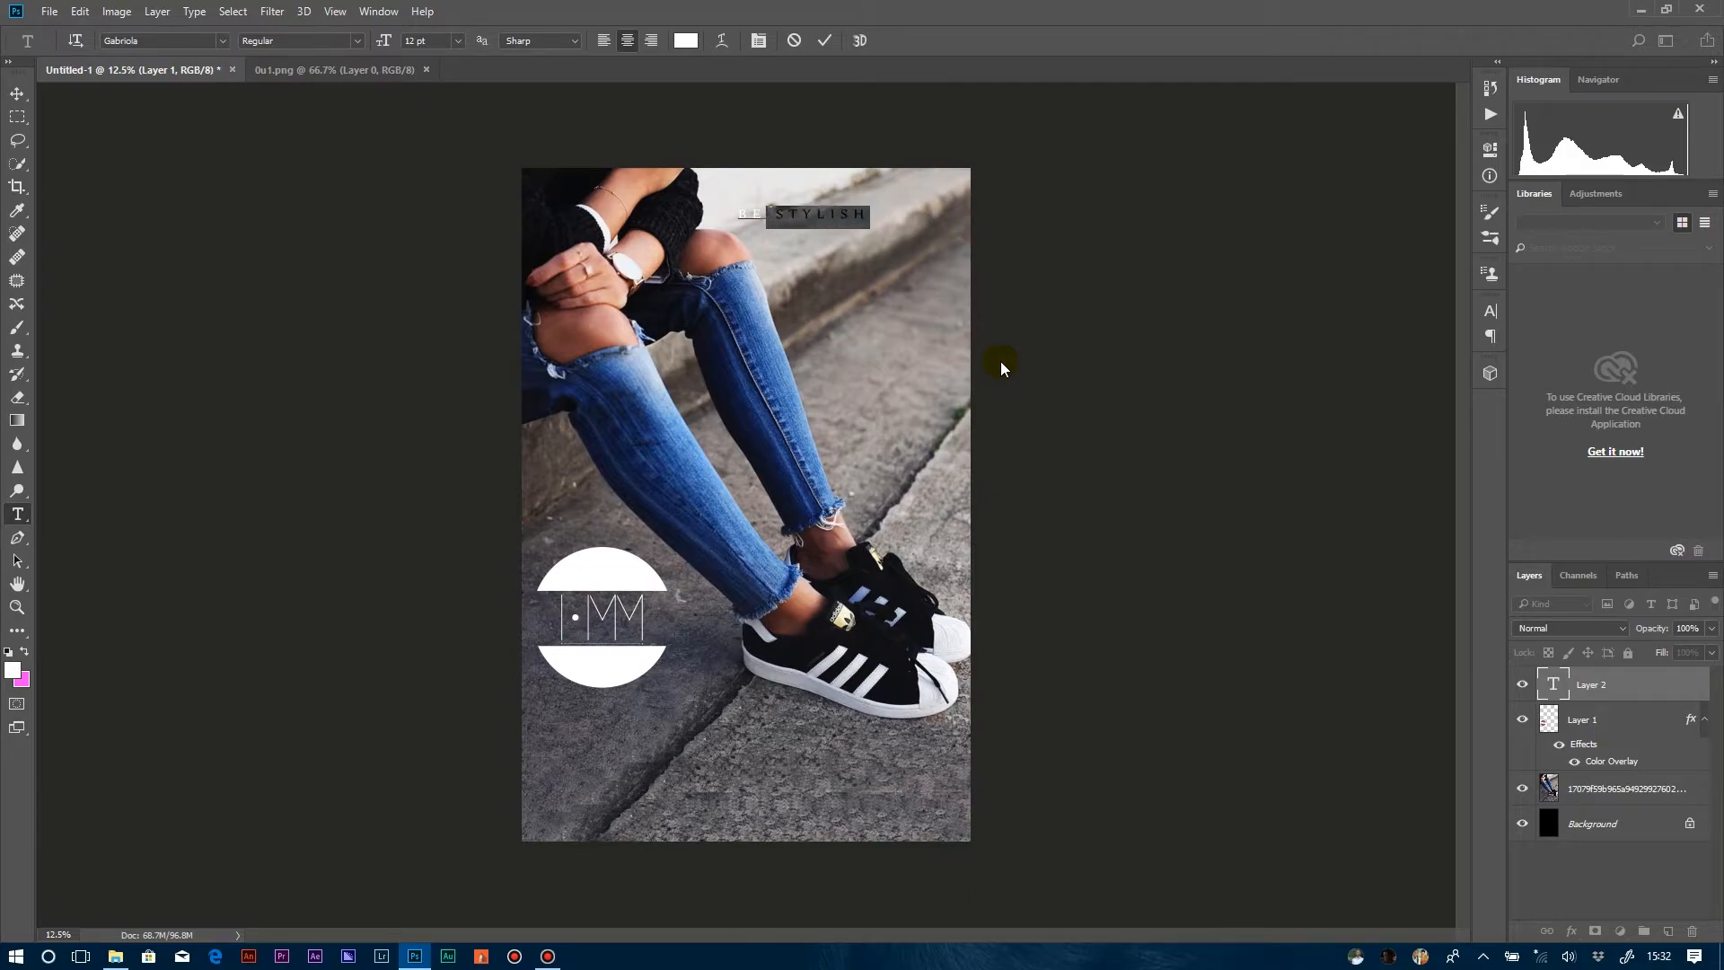
pyautogui.hotkey('shift', 'Left')
pyautogui.hotkey('shift', 'Left')
pyautogui.hotkey('shift', 'Left')
pyautogui.hotkey('shift', 'Left')
pyautogui.click(770, 222)
pyautogui.press('Return')
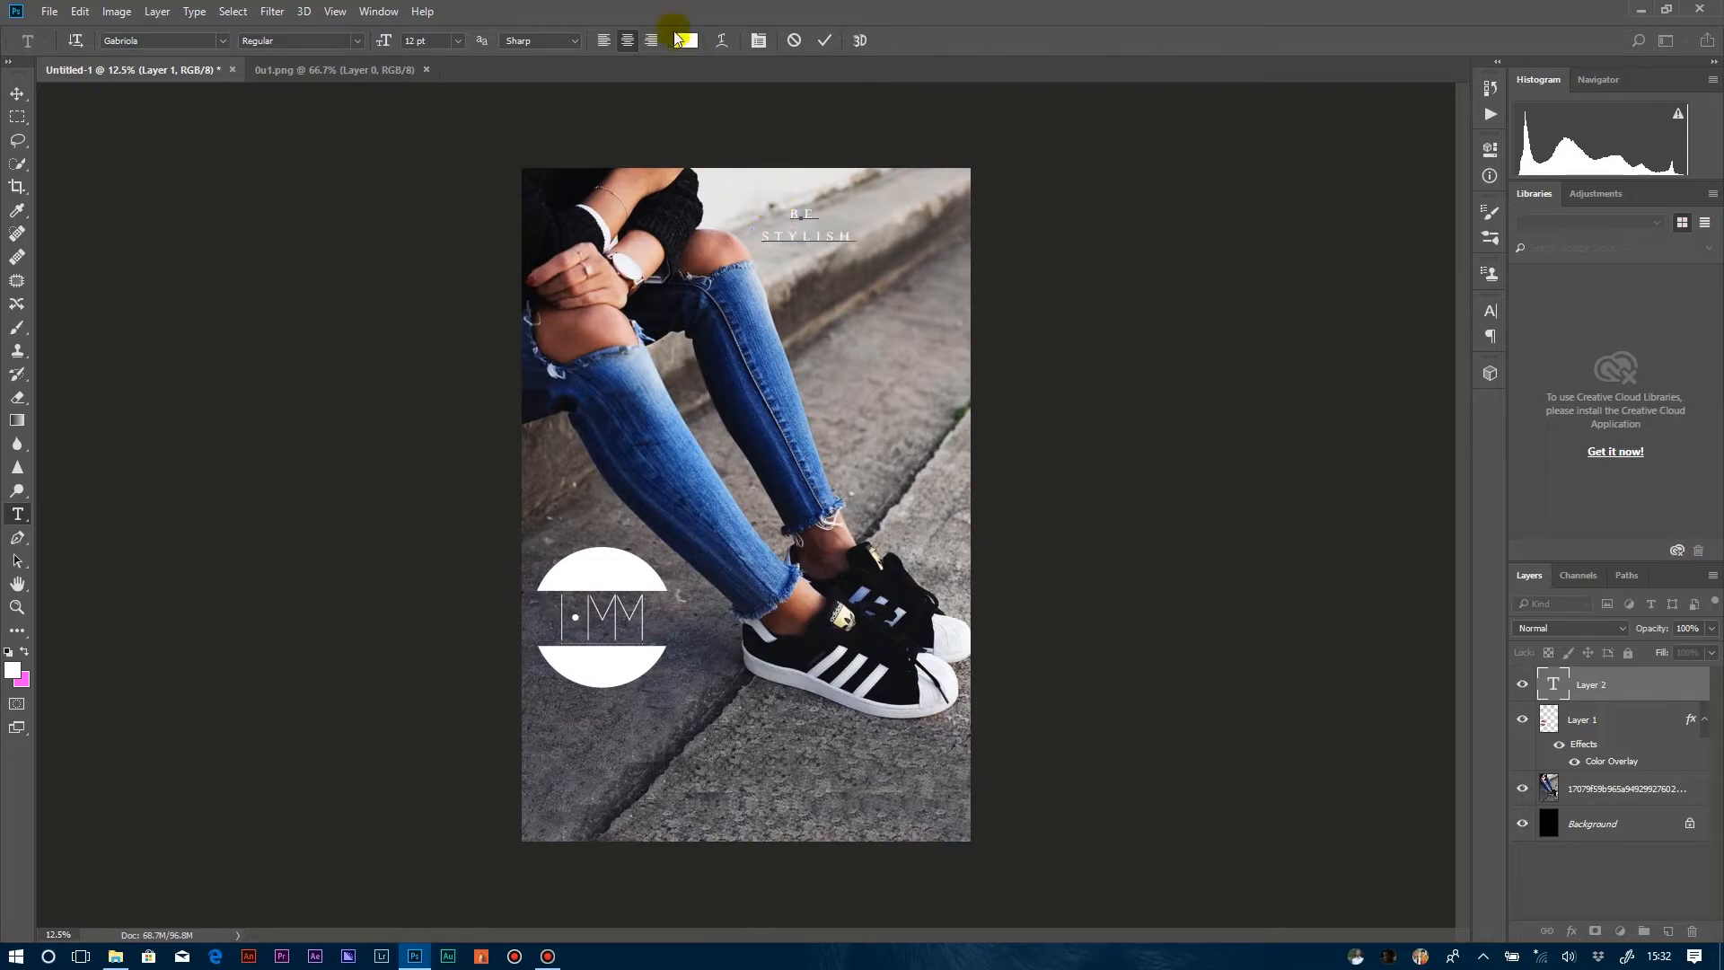
pyautogui.click(610, 41)
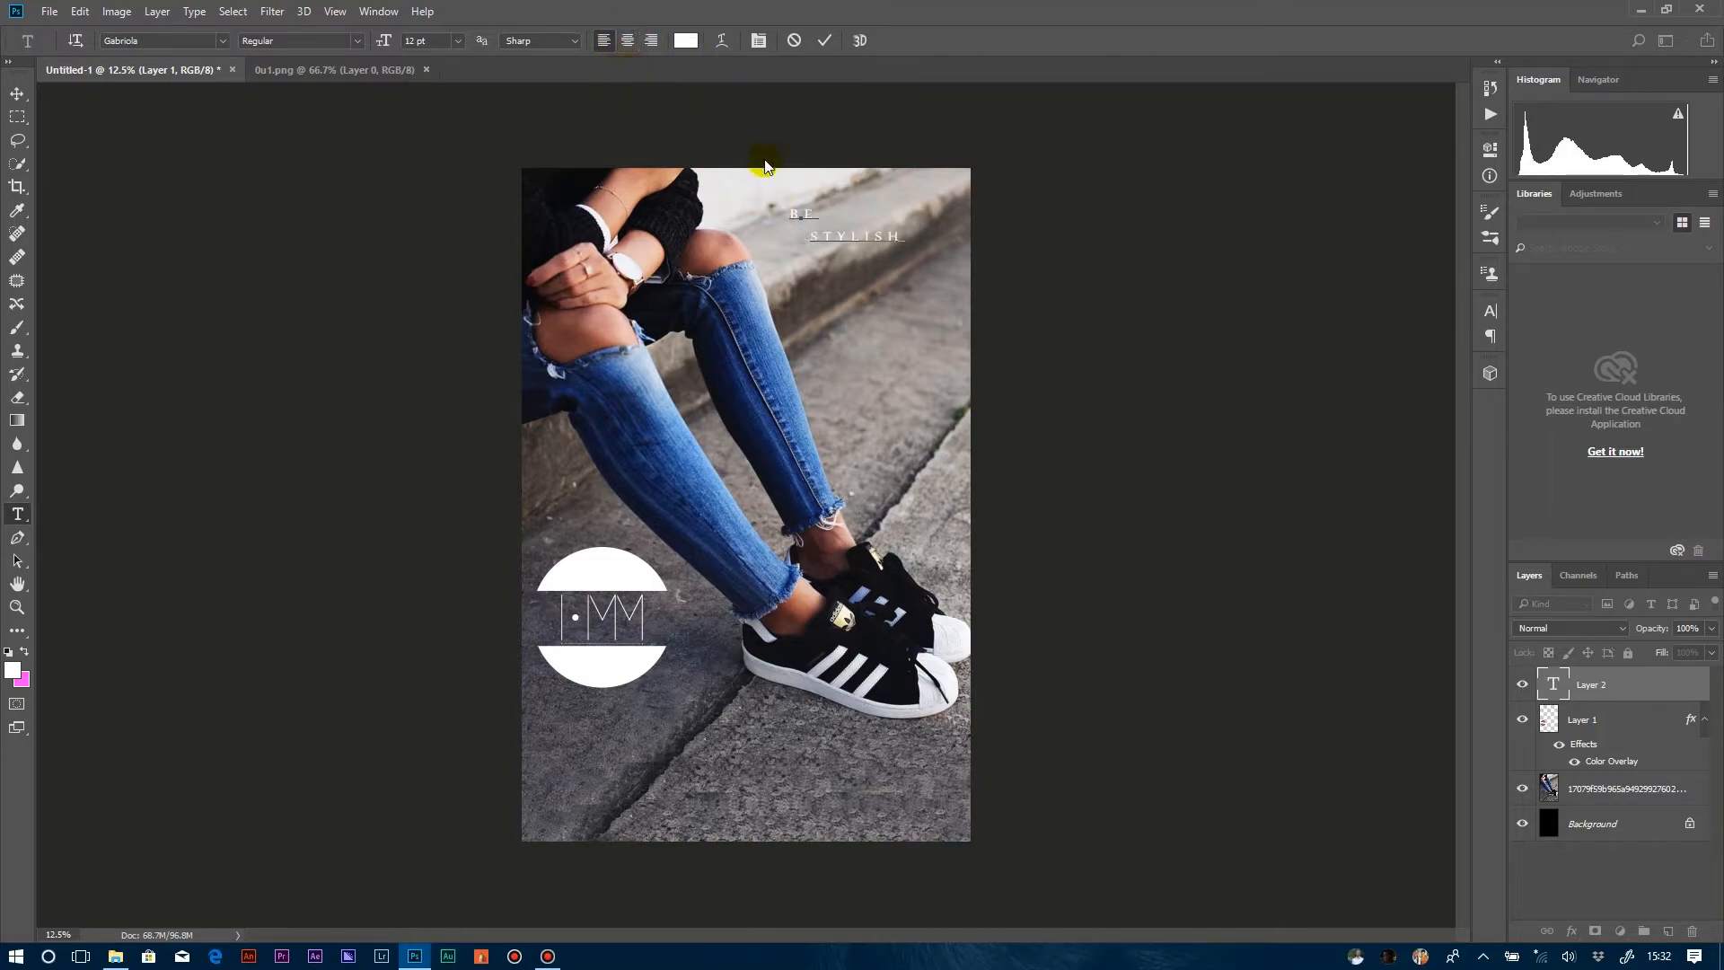
# Set the whole two-line text to 28 pt and move it up and left to fit within the photo.
pyautogui.moveTo(878, 235); pyautogui.dragTo(545, 98)
pyautogui.moveTo(387, 40); pyautogui.dragTo(408, 41)
pyautogui.moveTo(863, 328); pyautogui.dragTo(788, 307)
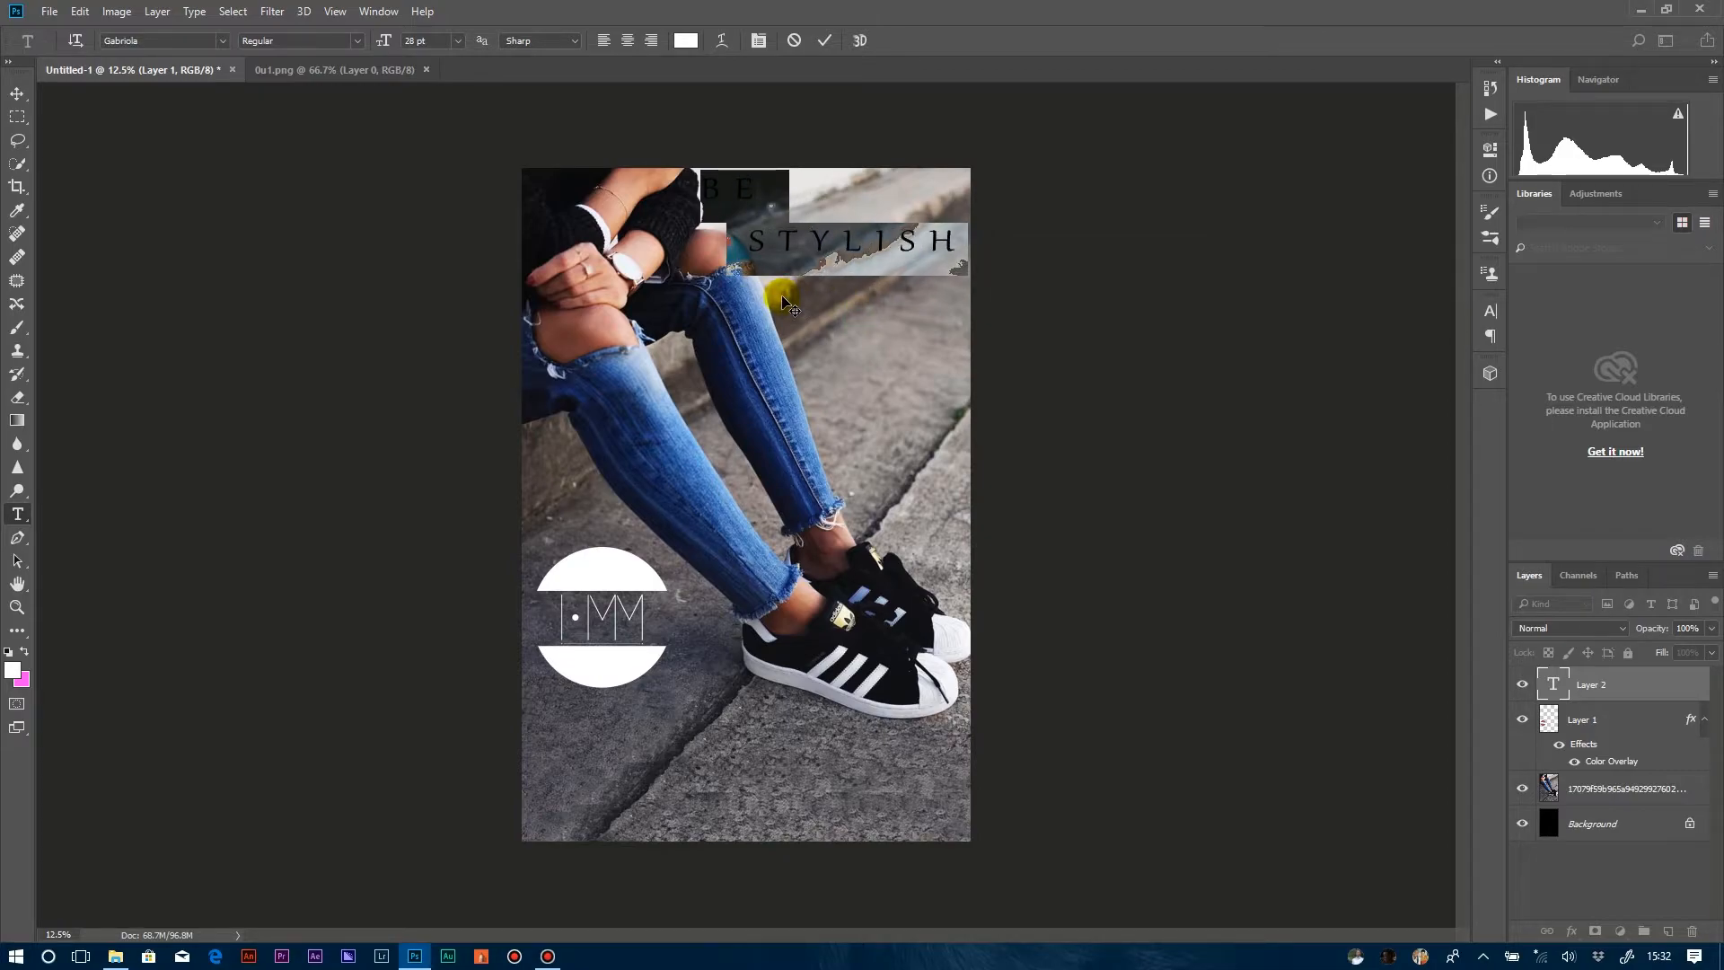
# Change the text to Britannic Bold at 22 pt and shift it slightly toward the photo's right edge.
pyautogui.click(220, 40)
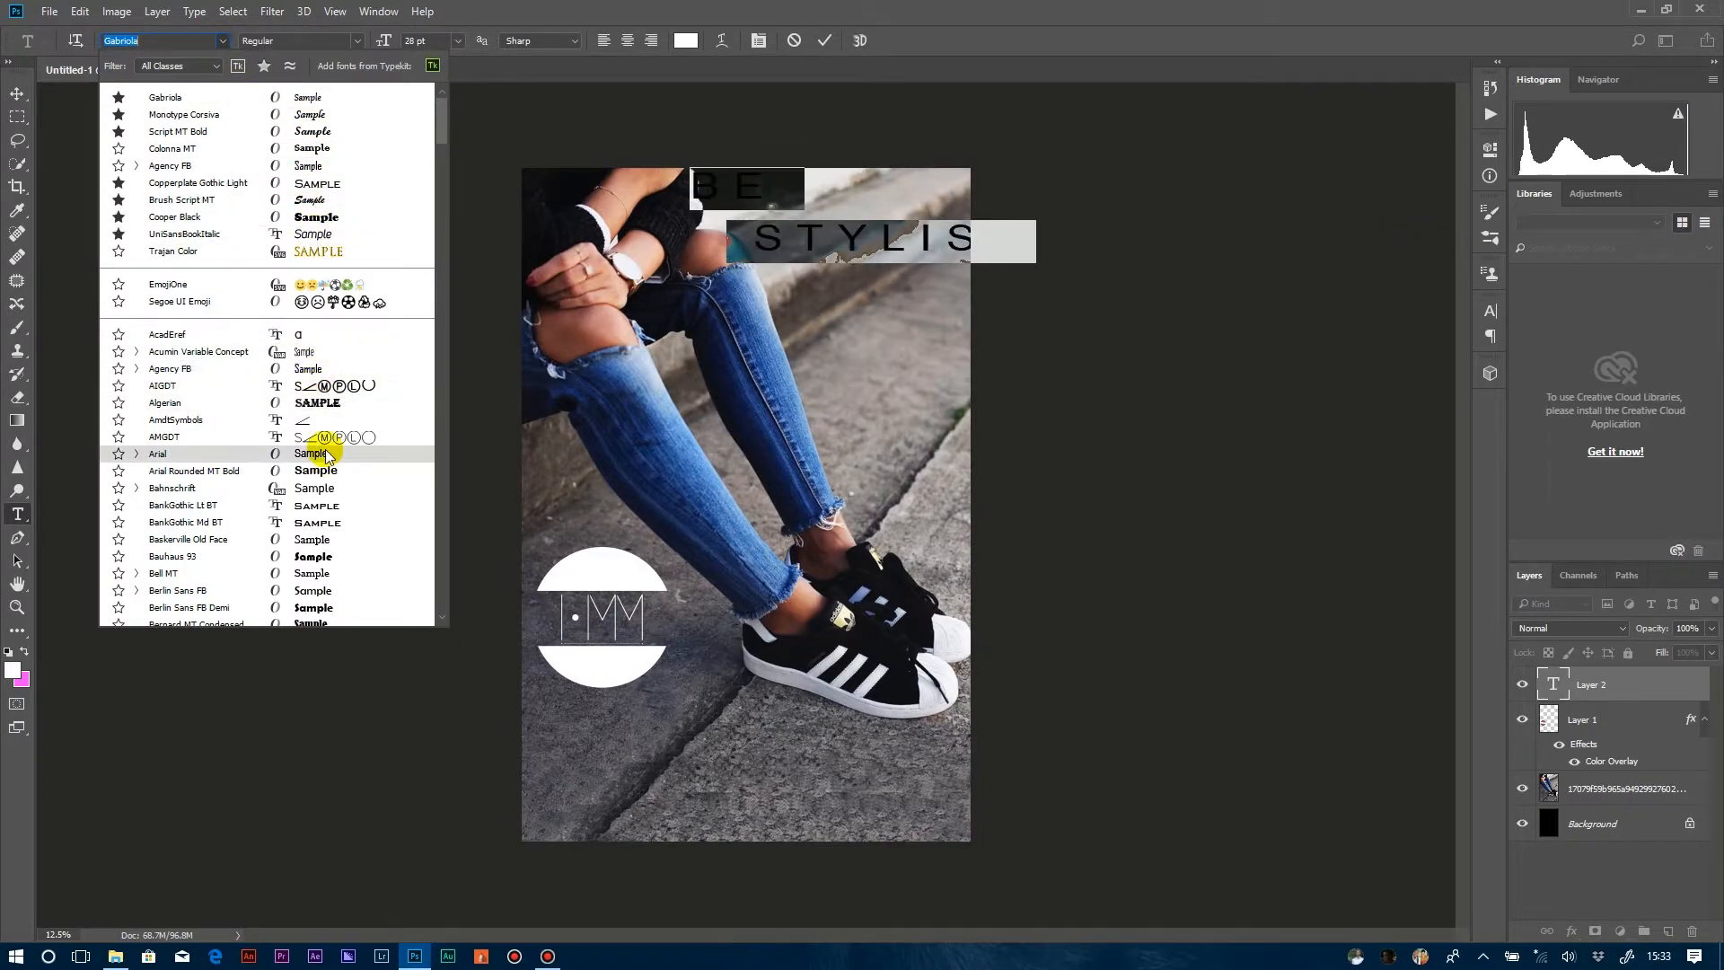
pyautogui.scroll(-1, 343, 575)
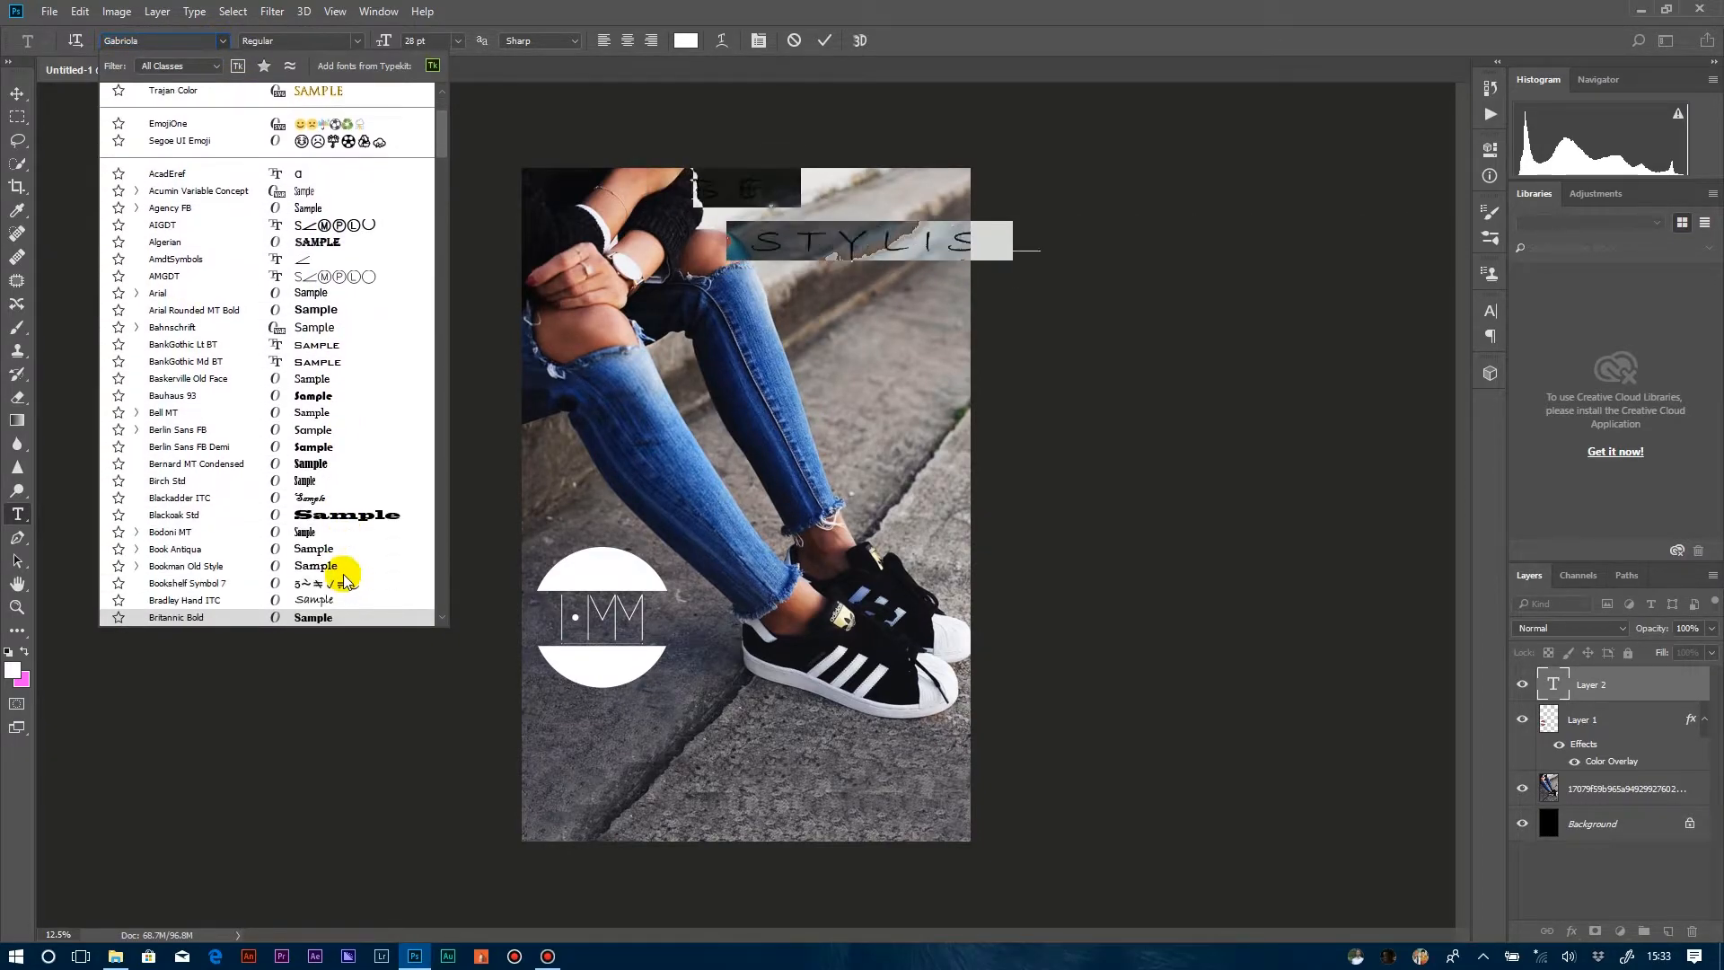
pyautogui.click(346, 572)
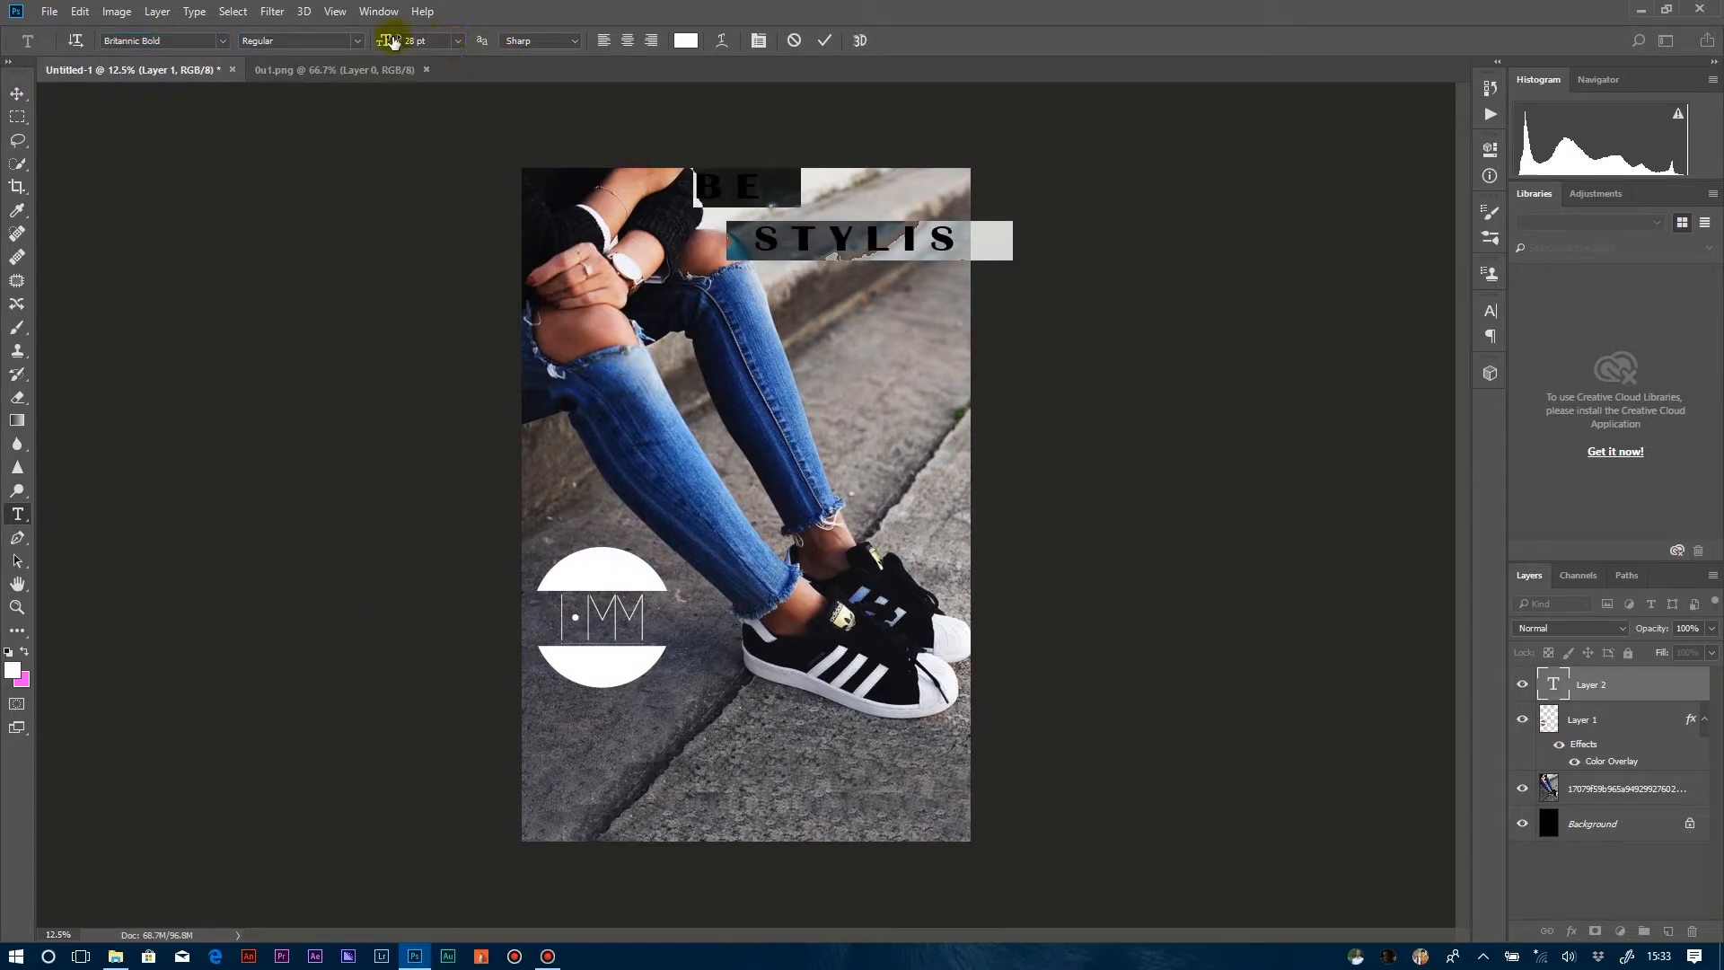
pyautogui.moveTo(383, 42); pyautogui.dragTo(382, 42)
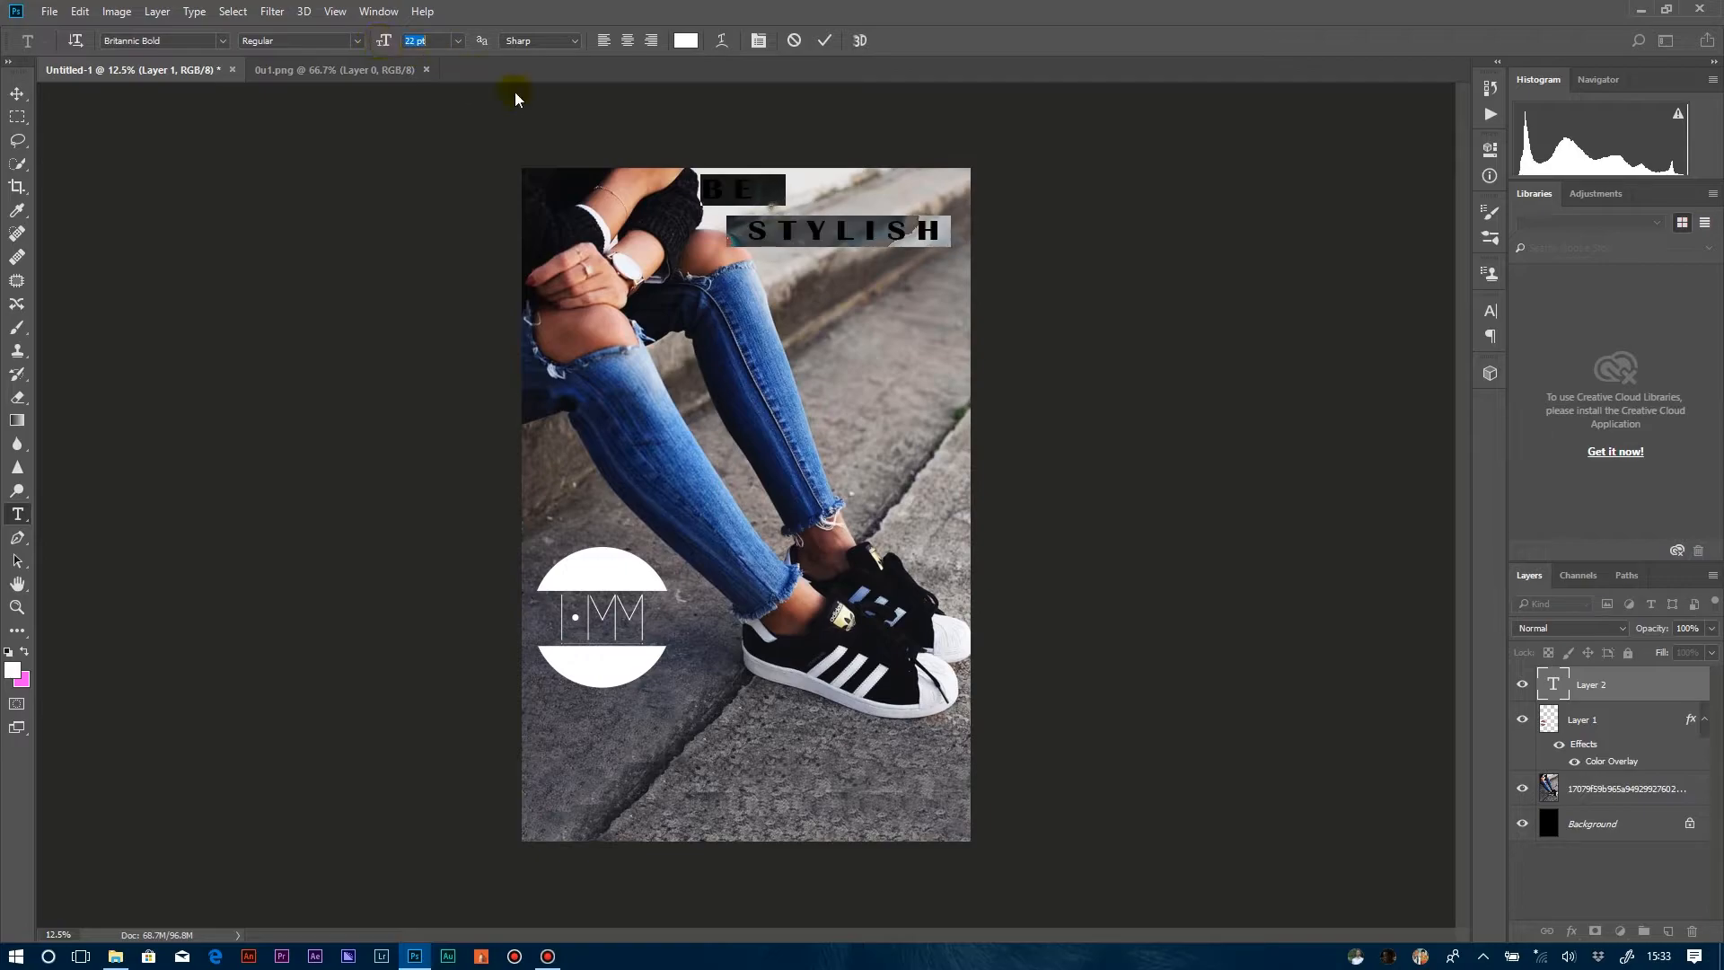
pyautogui.moveTo(804, 260); pyautogui.dragTo(812, 263)
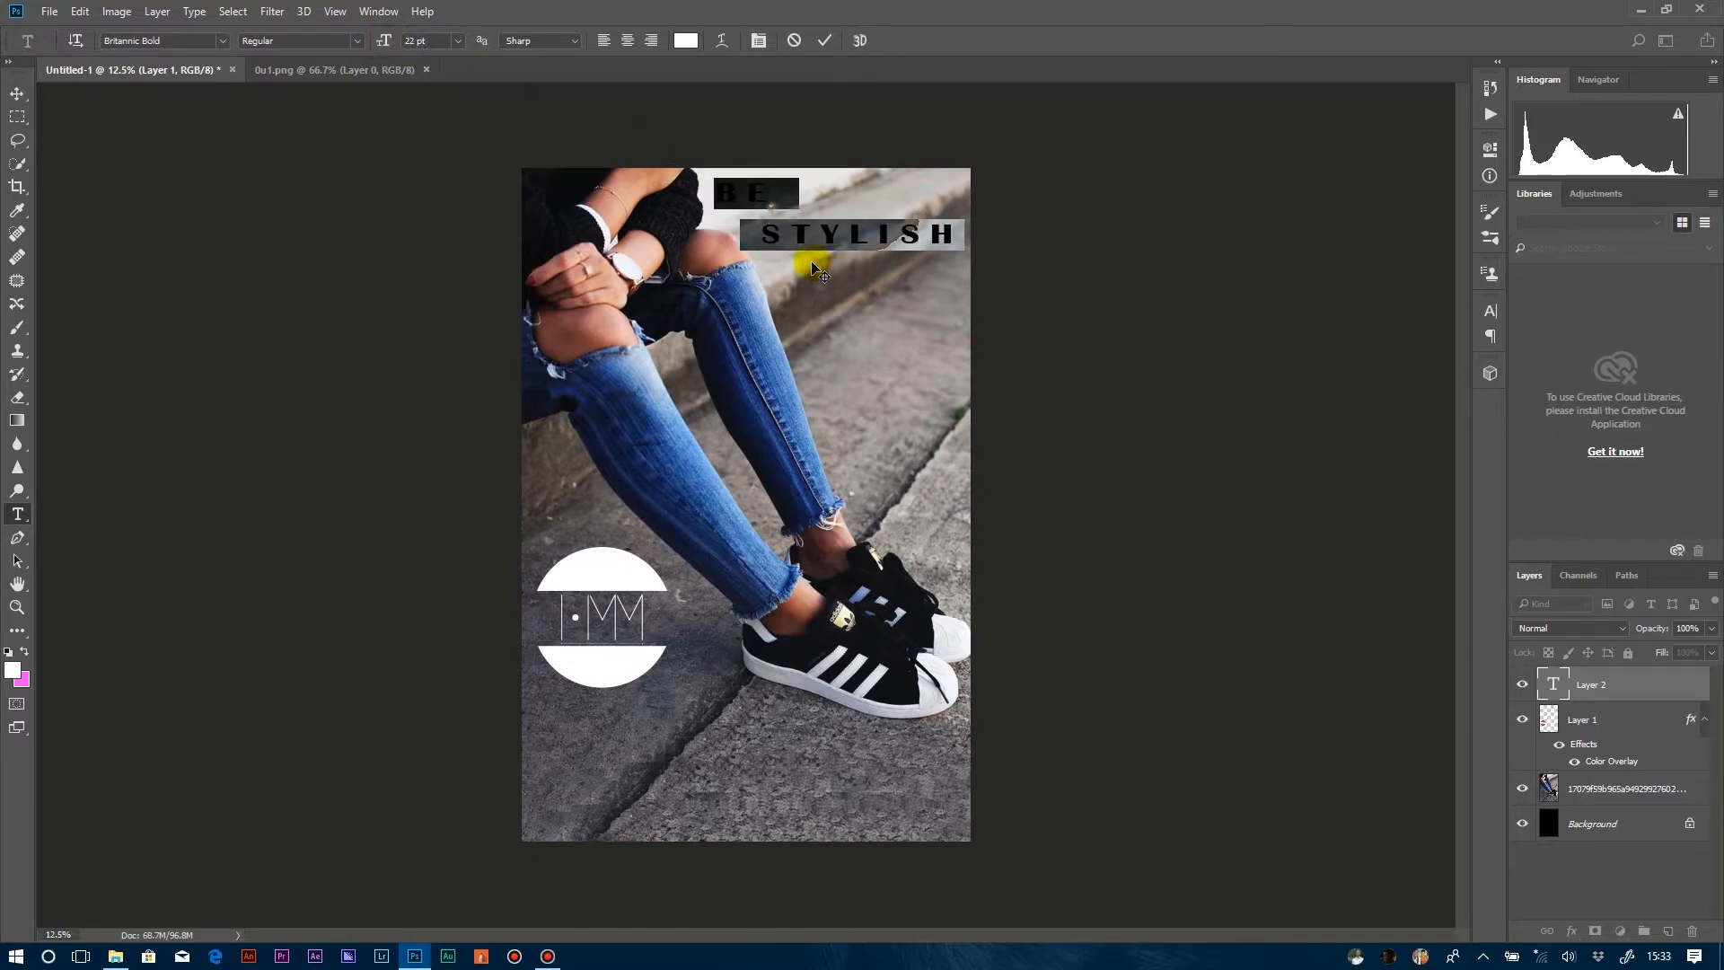
pyautogui.click(826, 37)
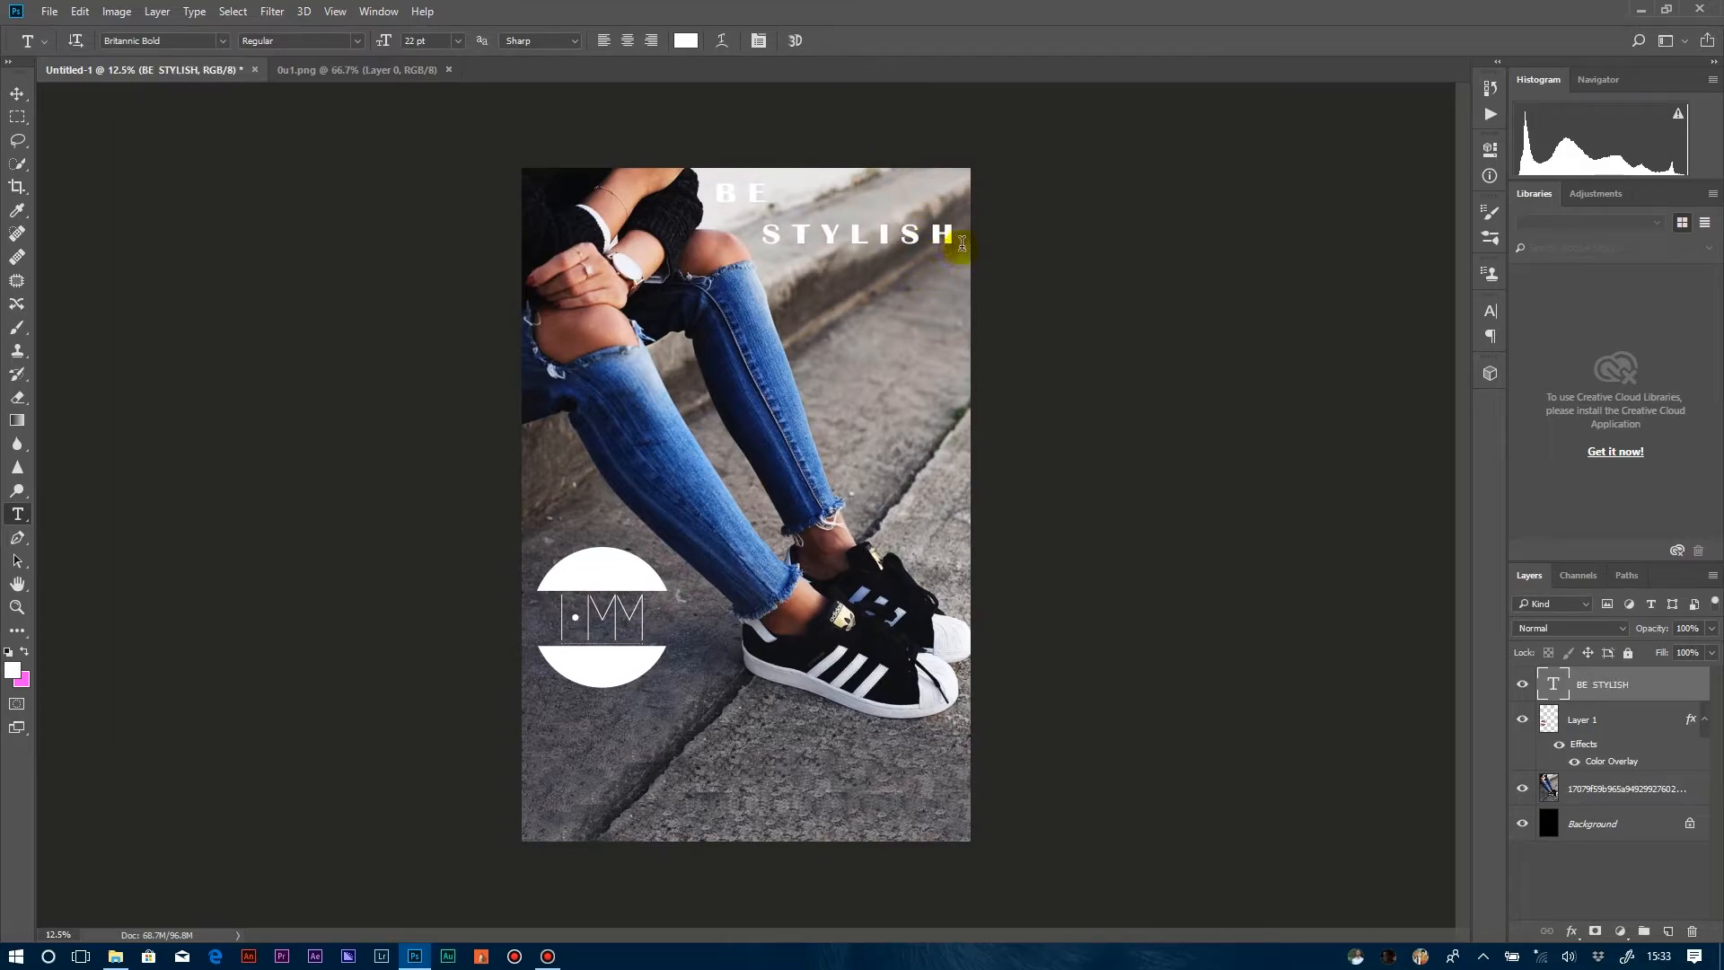
pyautogui.moveTo(957, 238)
pyautogui.mouseDown()
pyautogui.moveTo(809, 220)
pyautogui.moveTo(731, 185)
pyautogui.moveTo(969, 240)
pyautogui.moveTo(941, 235)
pyautogui.mouseUp()
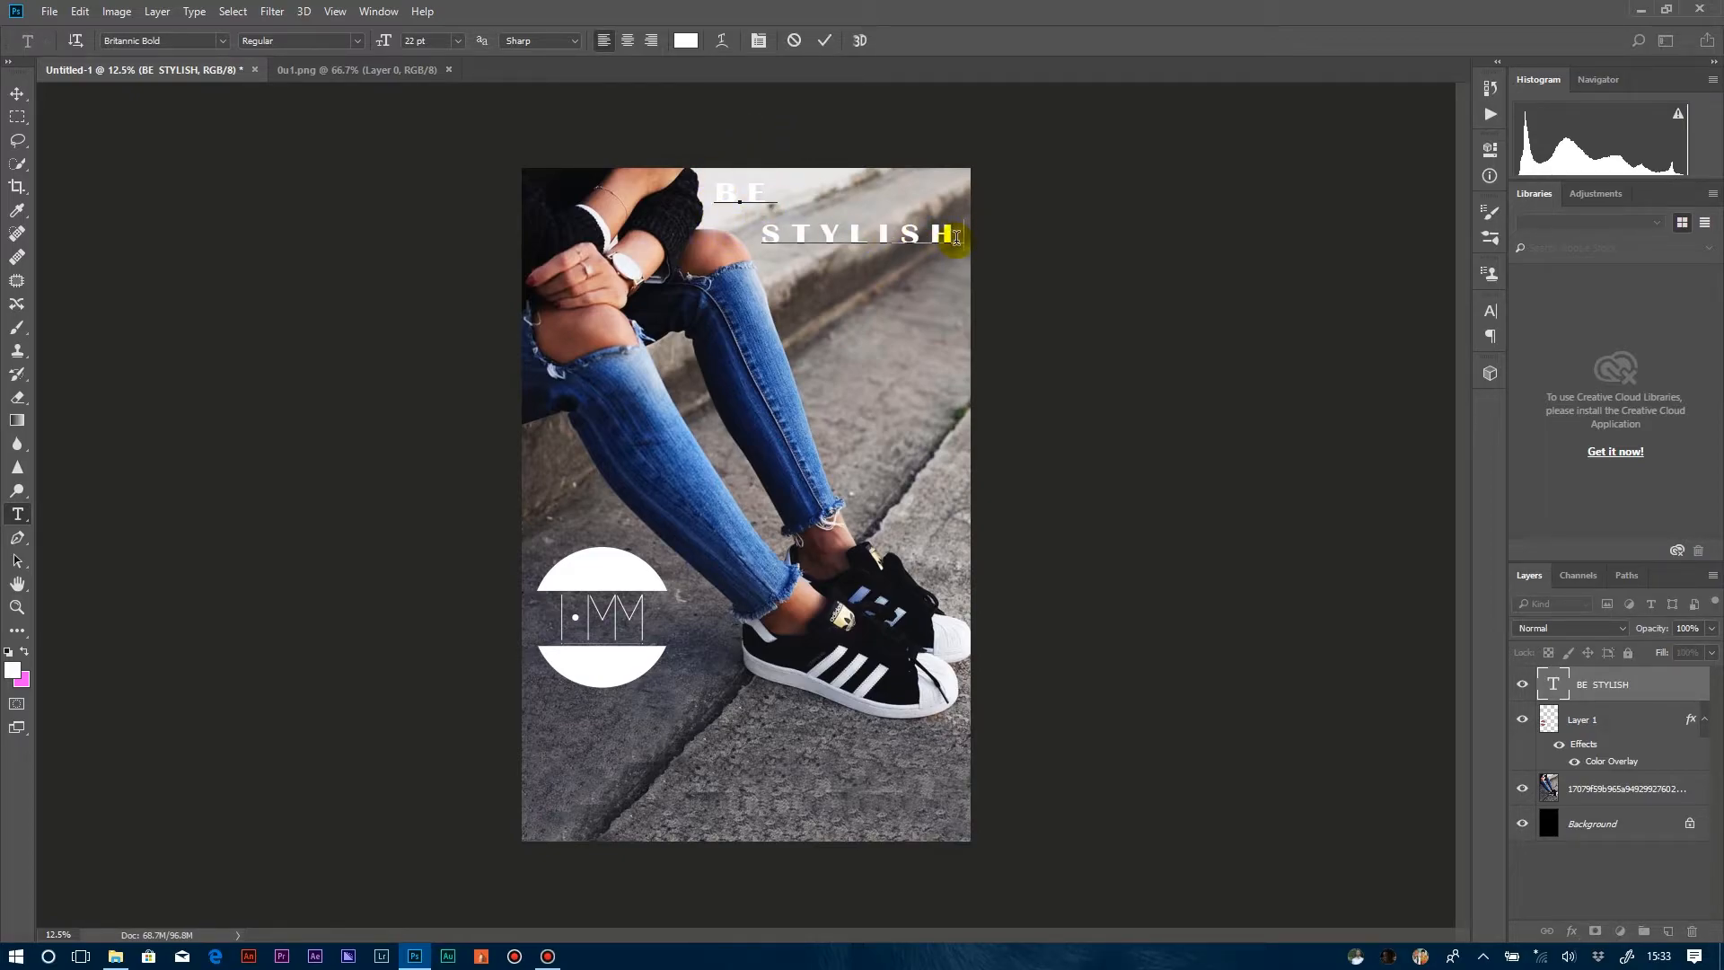
pyautogui.moveTo(959, 238); pyautogui.dragTo(797, 229)
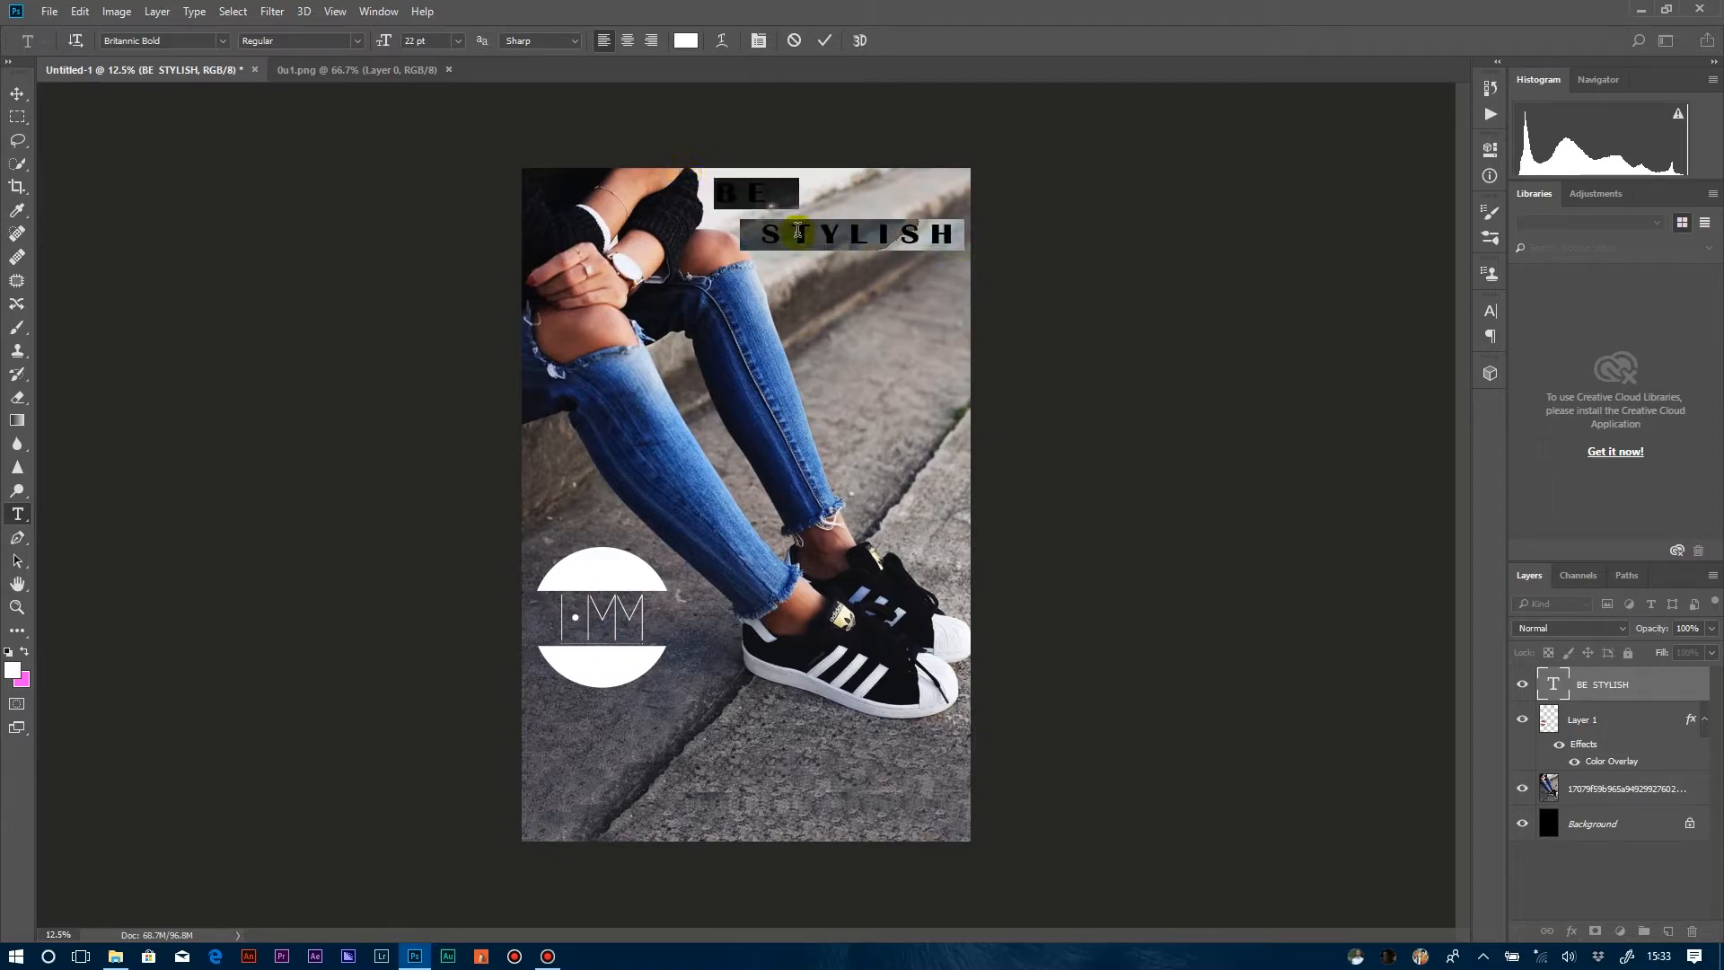
pyautogui.click(1596, 701)
# Apply a Drop Shadow to the BE STYLISH text layer with 14% spread, 46 px size and a greater distance, leaving no layer selected.
pyautogui.rightClick(1593, 688)
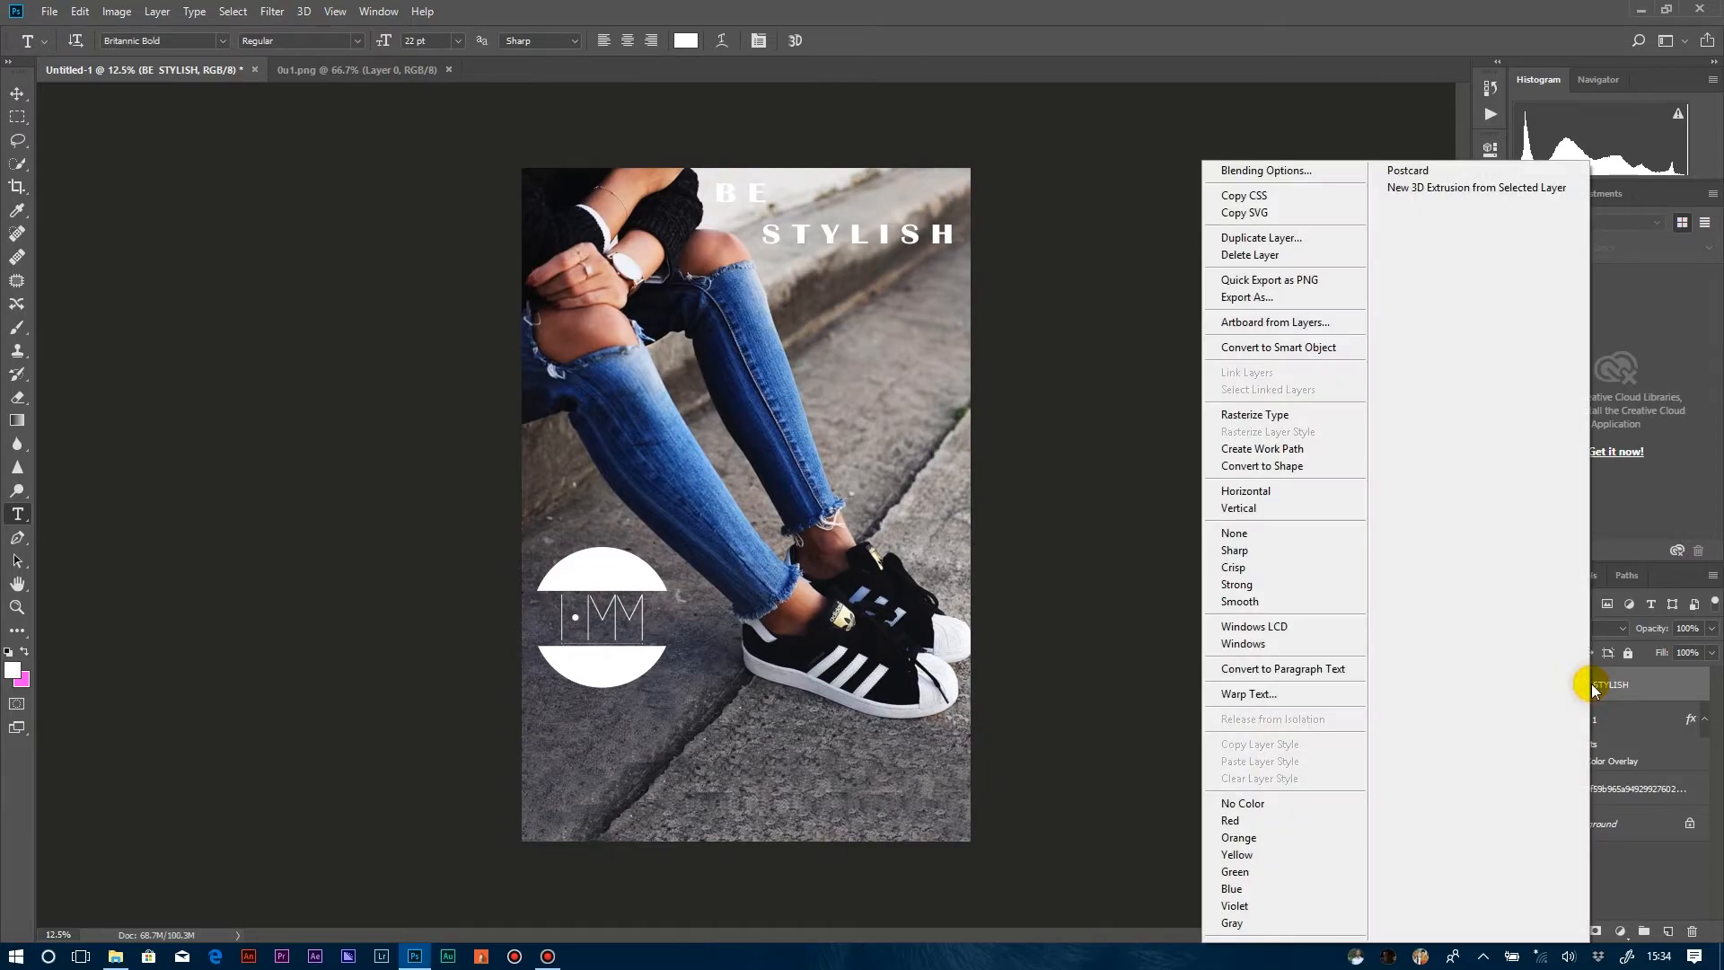
pyautogui.click(1258, 169)
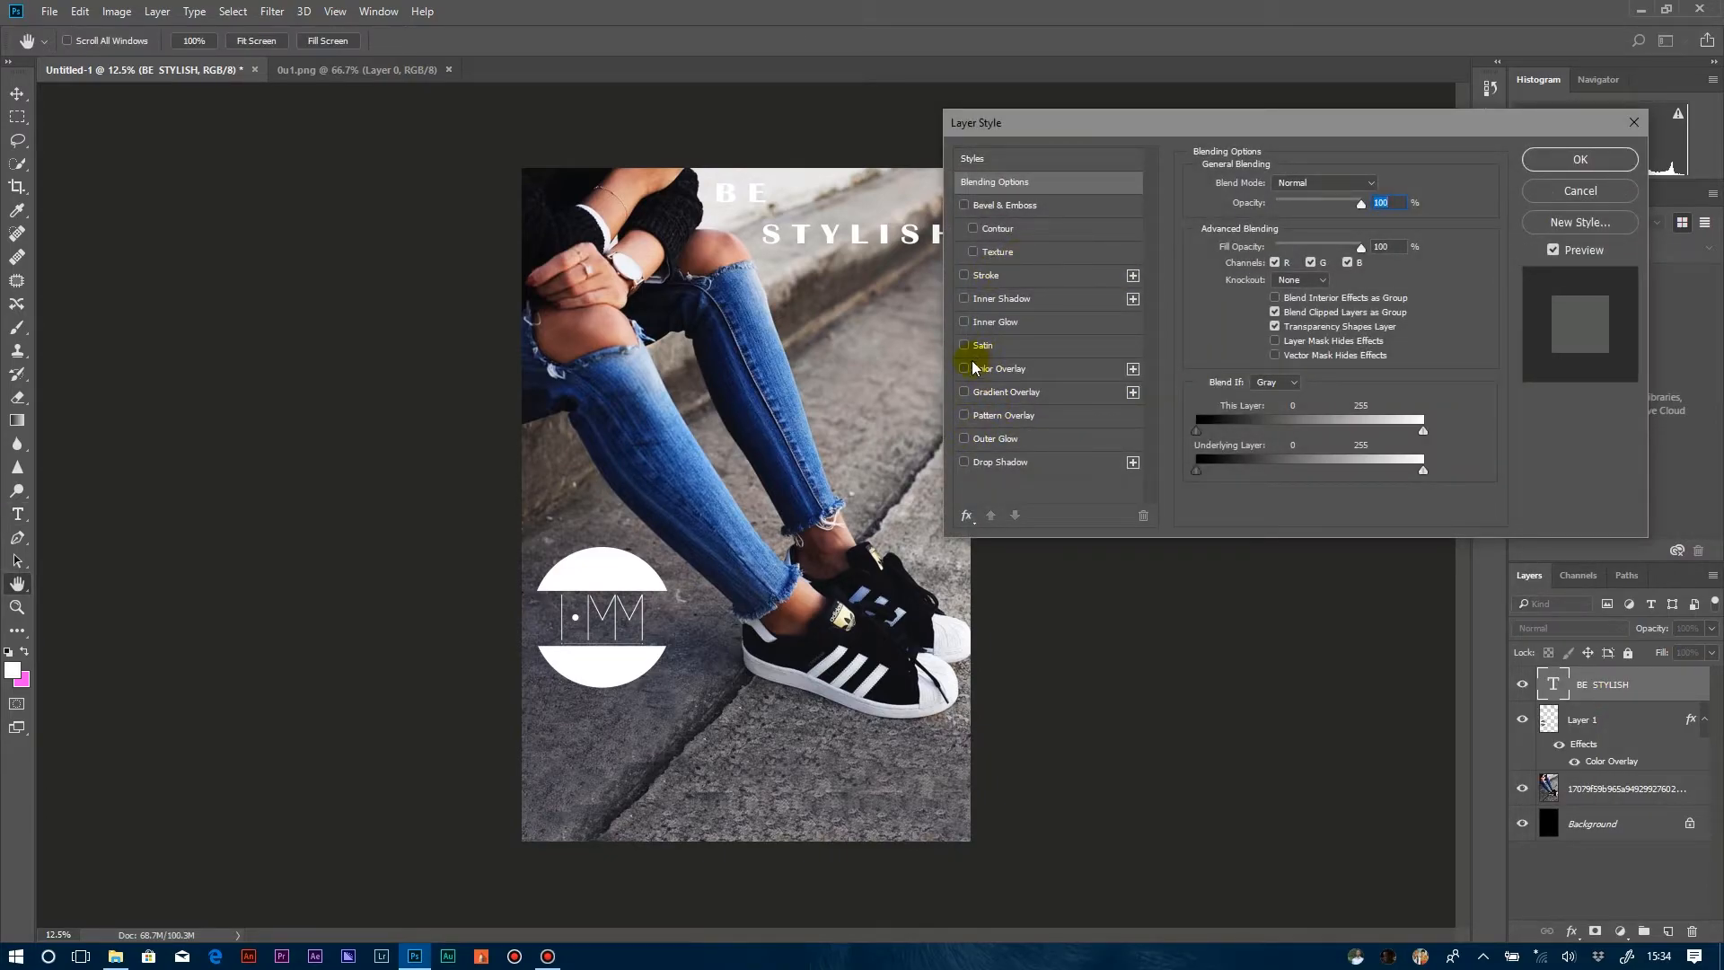
pyautogui.click(977, 463)
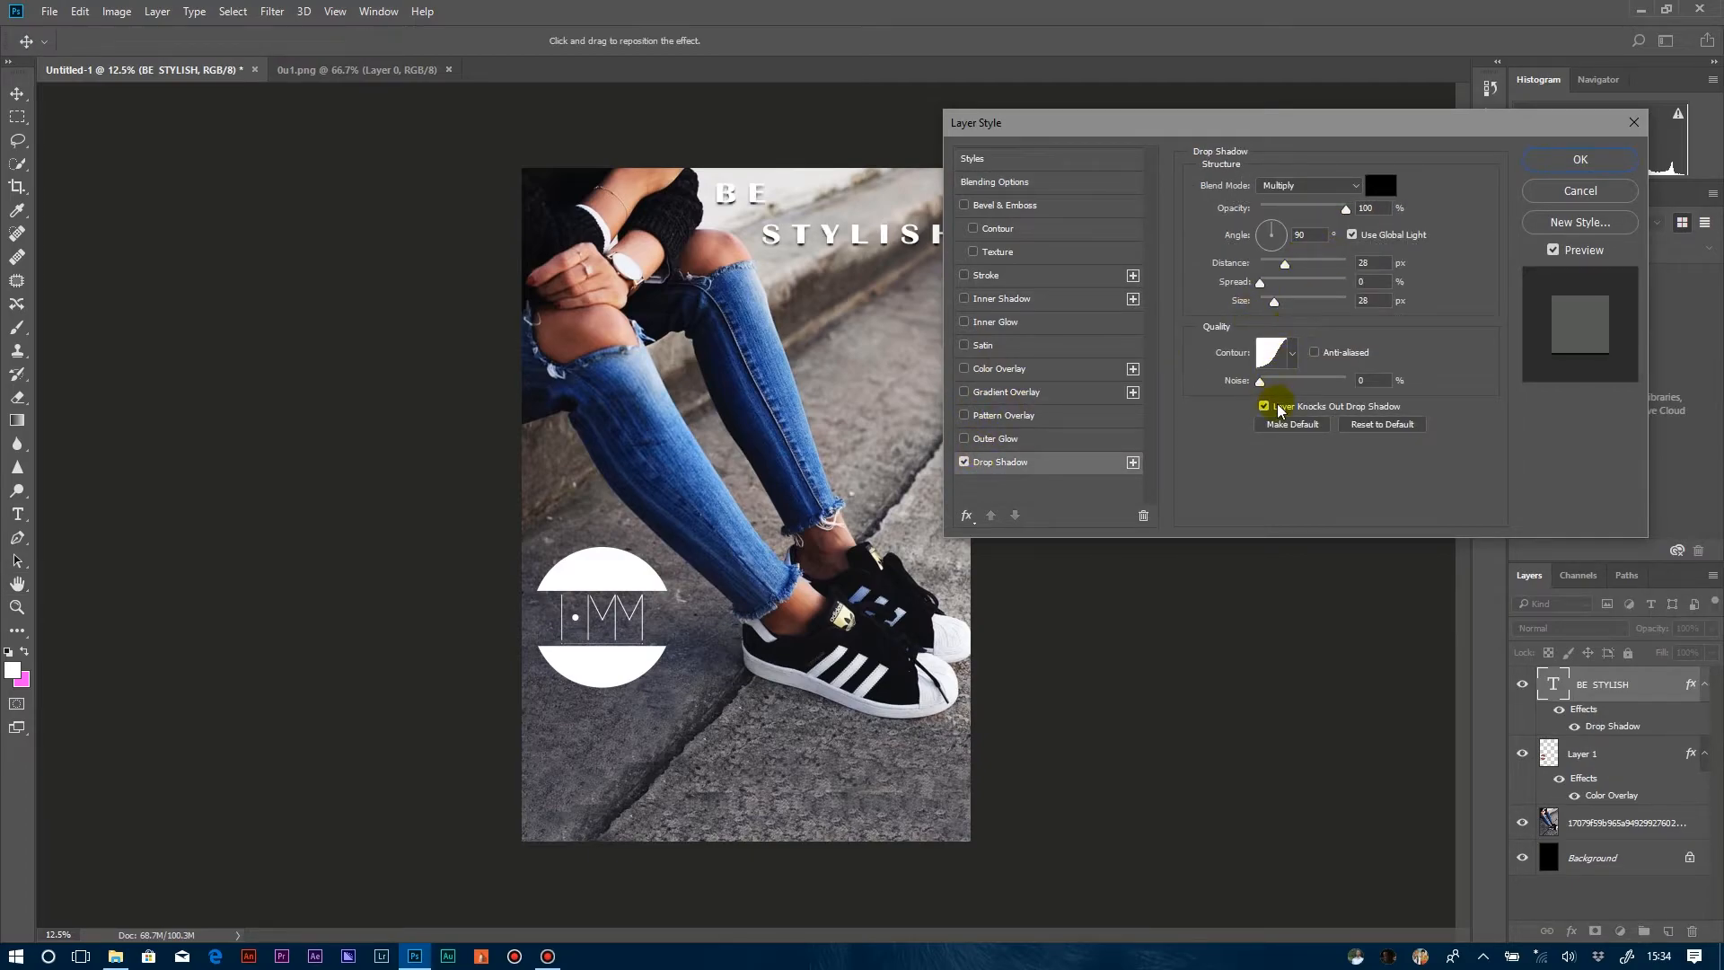
pyautogui.moveTo(1279, 307); pyautogui.dragTo(1279, 304)
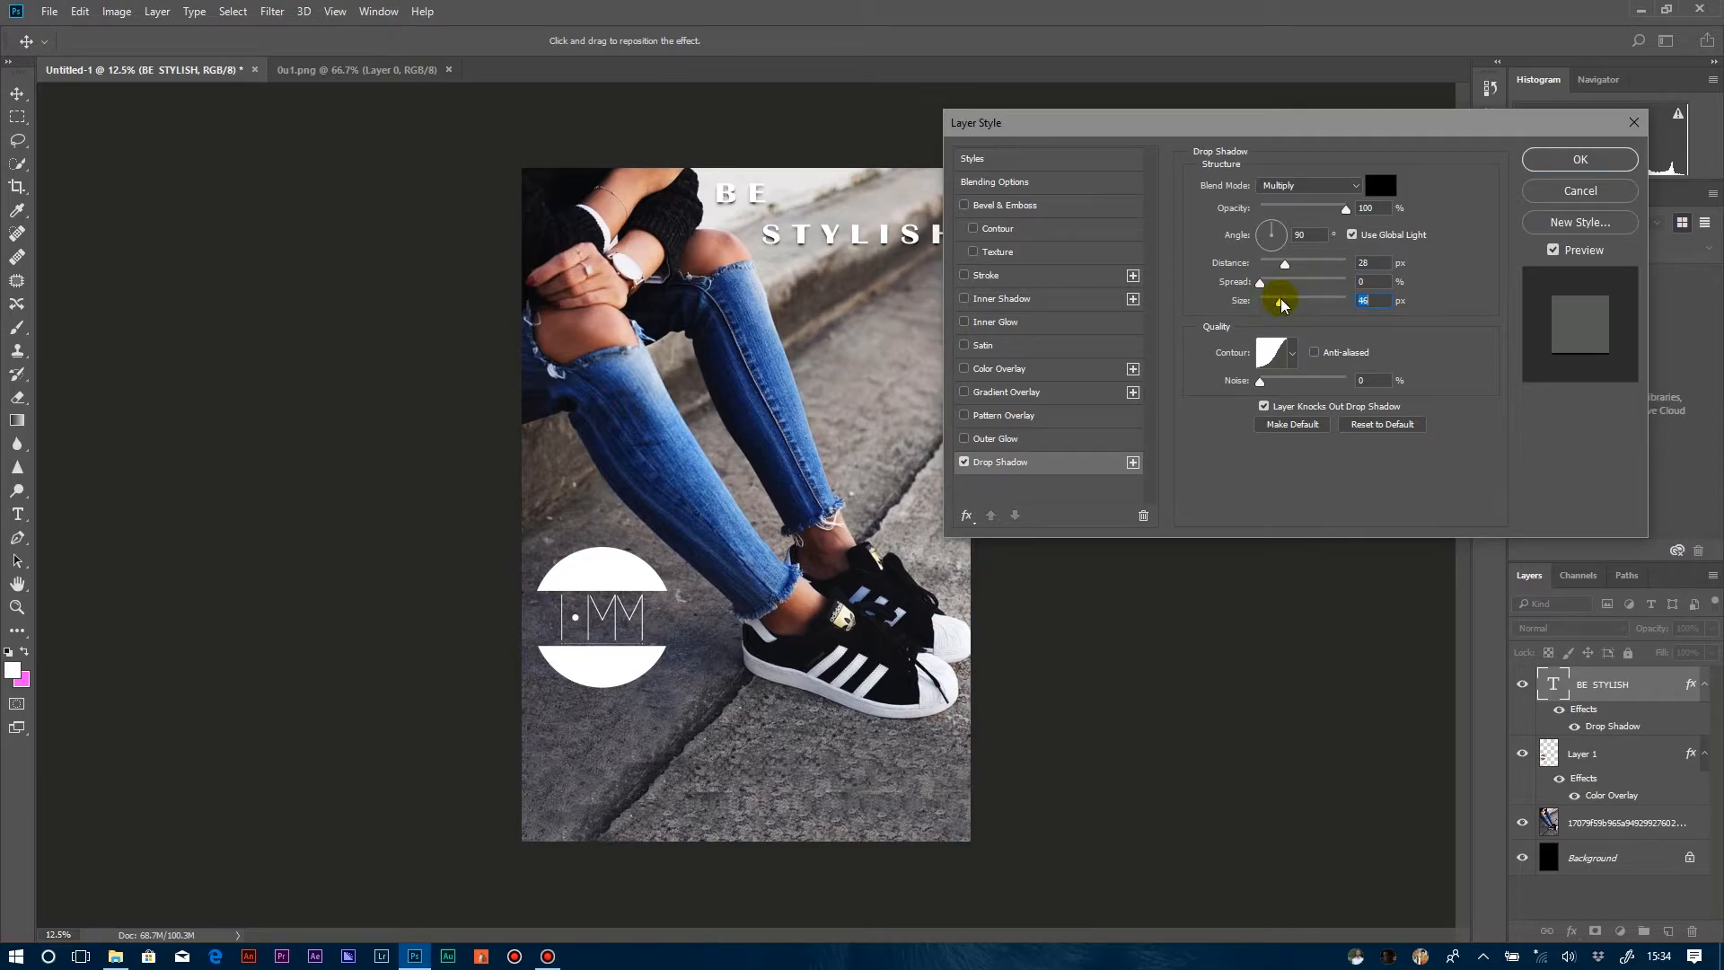
pyautogui.moveTo(1259, 283); pyautogui.dragTo(1289, 262)
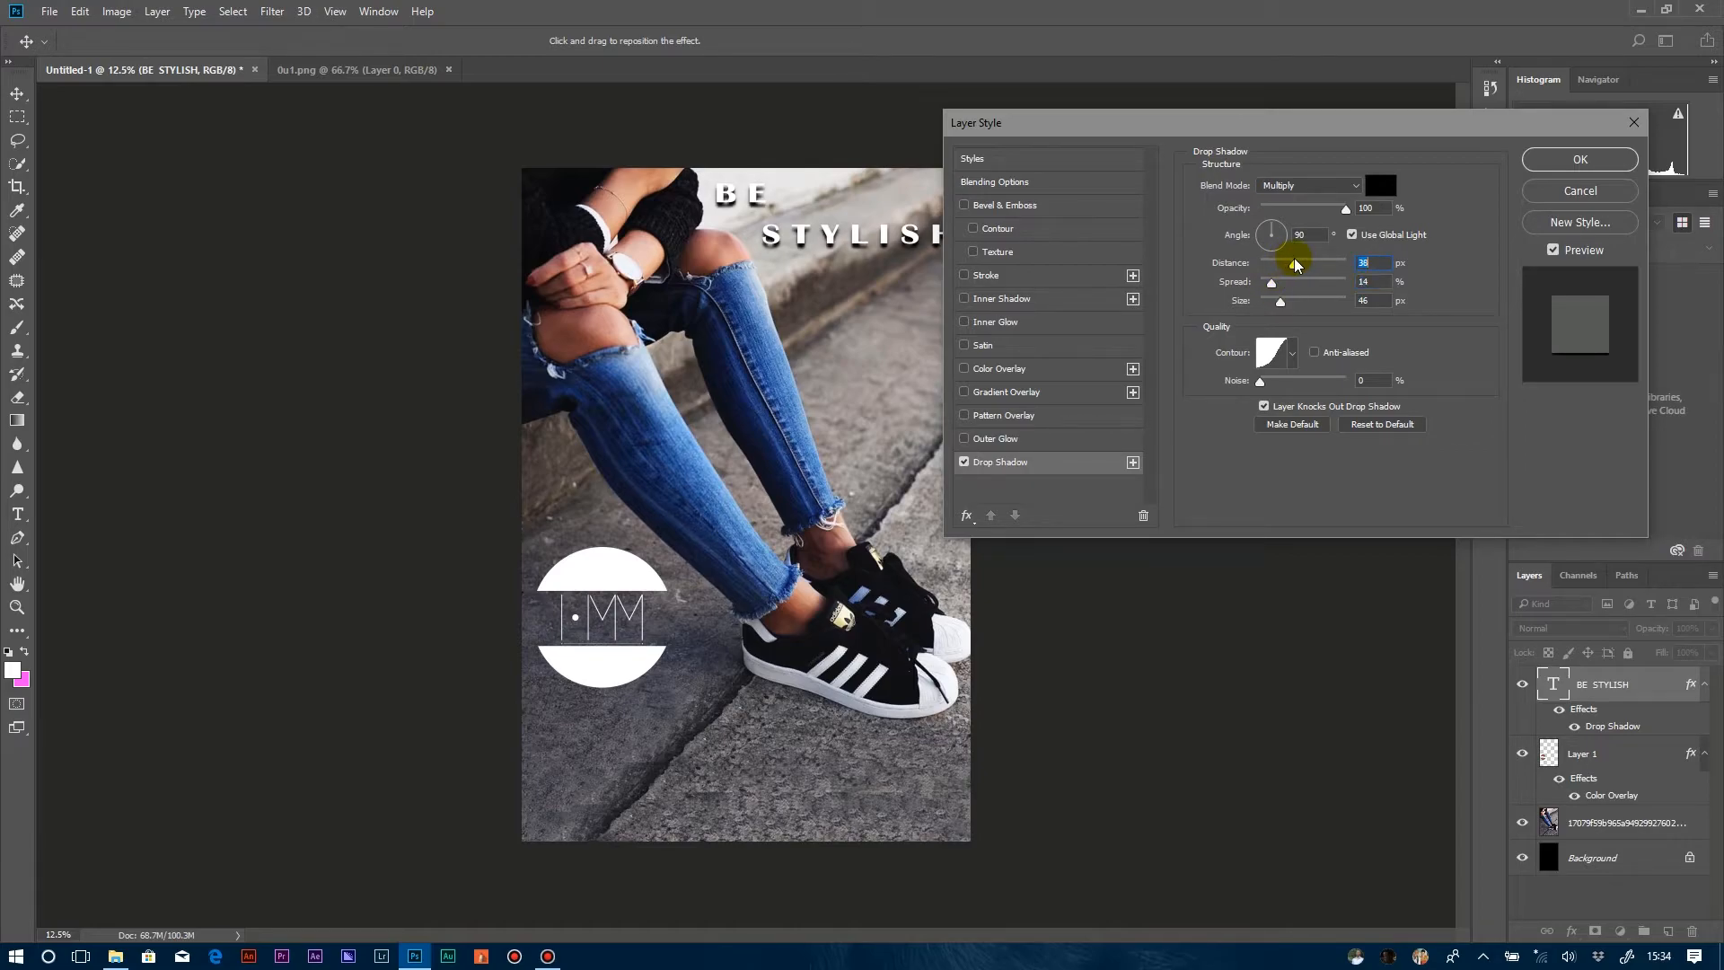
pyautogui.click(1581, 159)
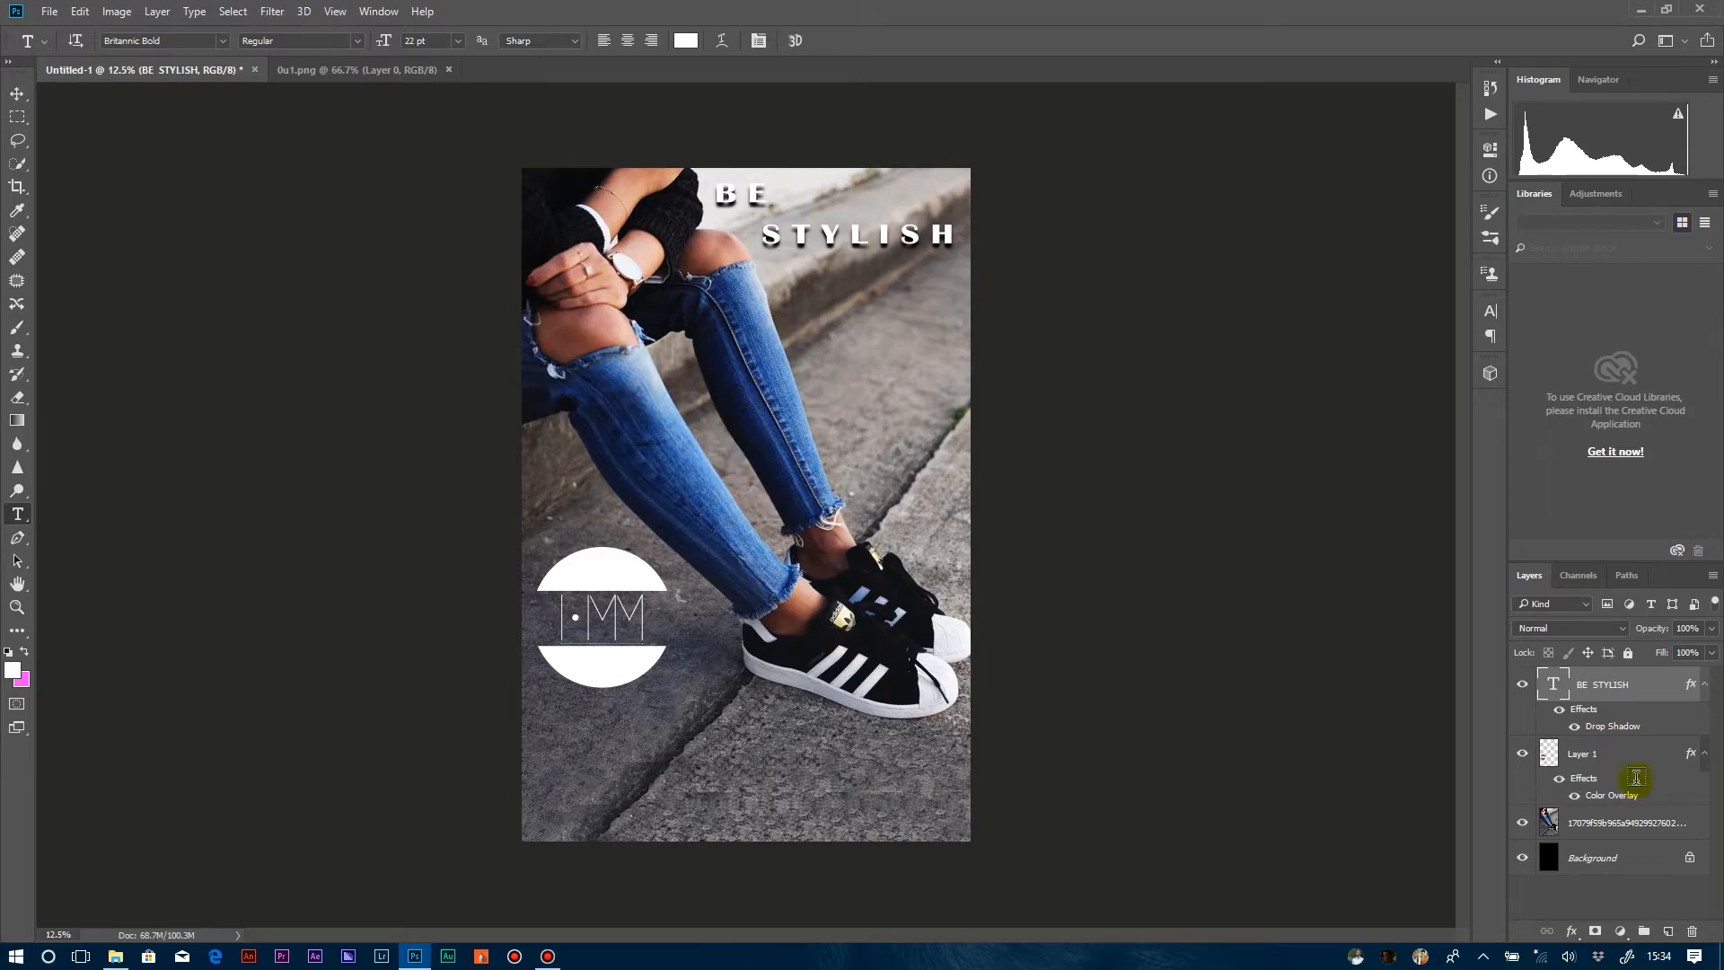
pyautogui.click(1589, 877)
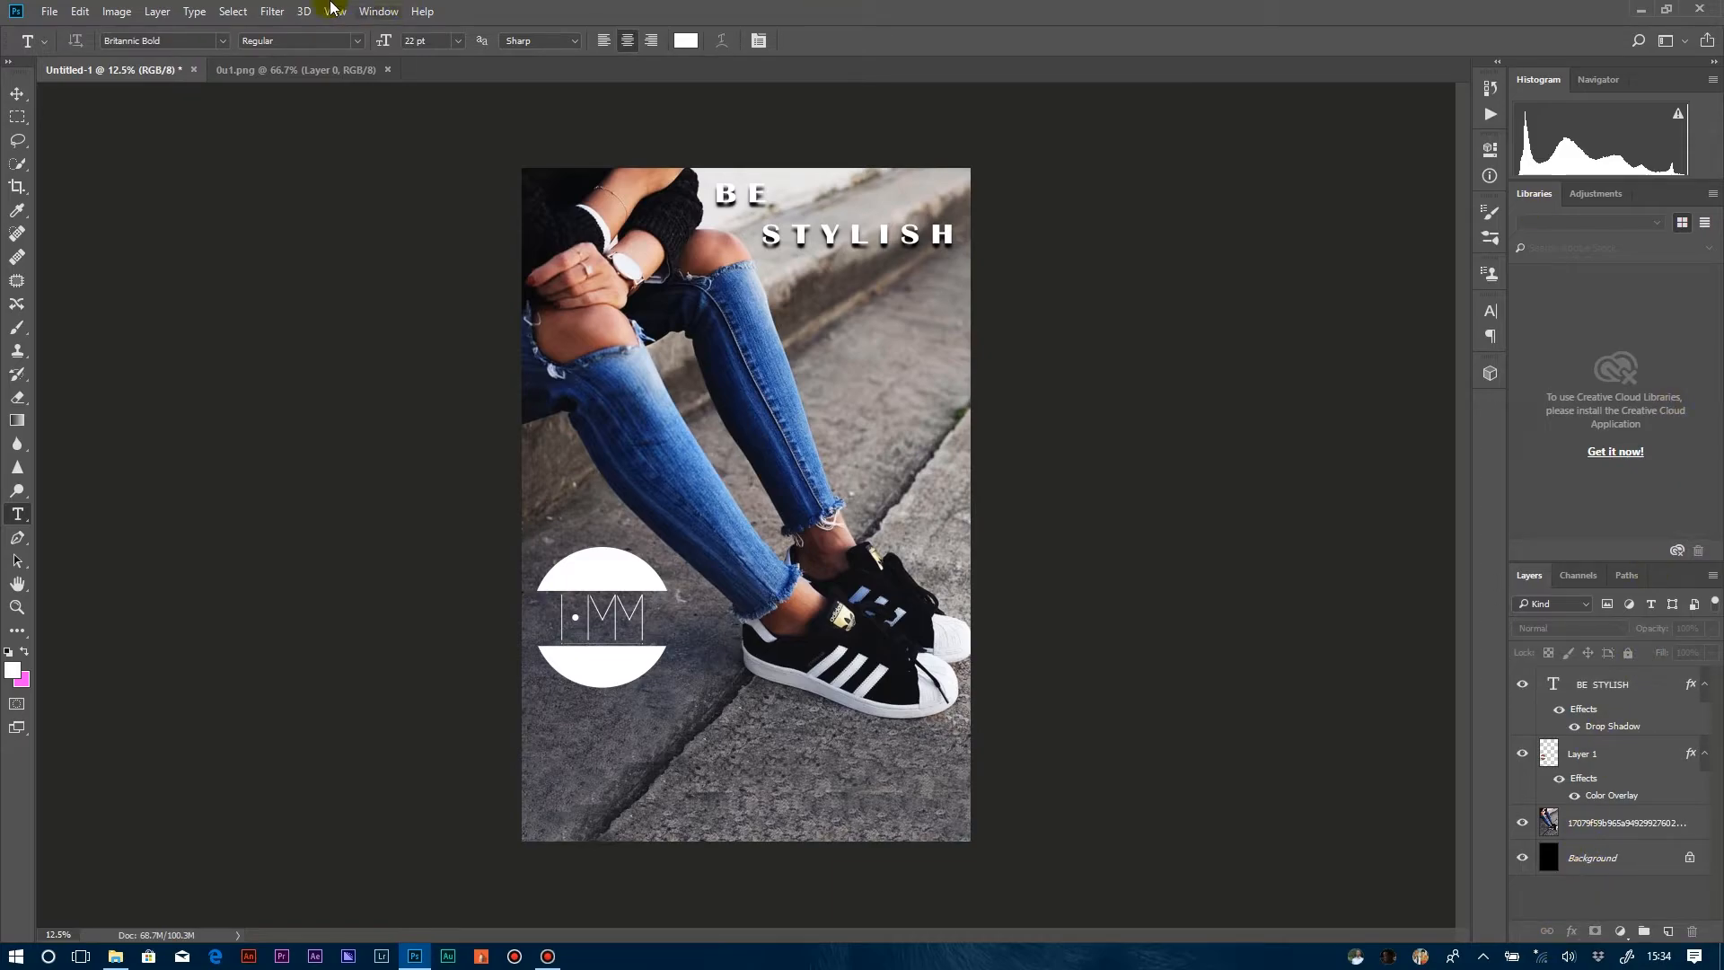
# Add a dark grey Solid Color fill layer covering the whole poster.
pyautogui.click(161, 10)
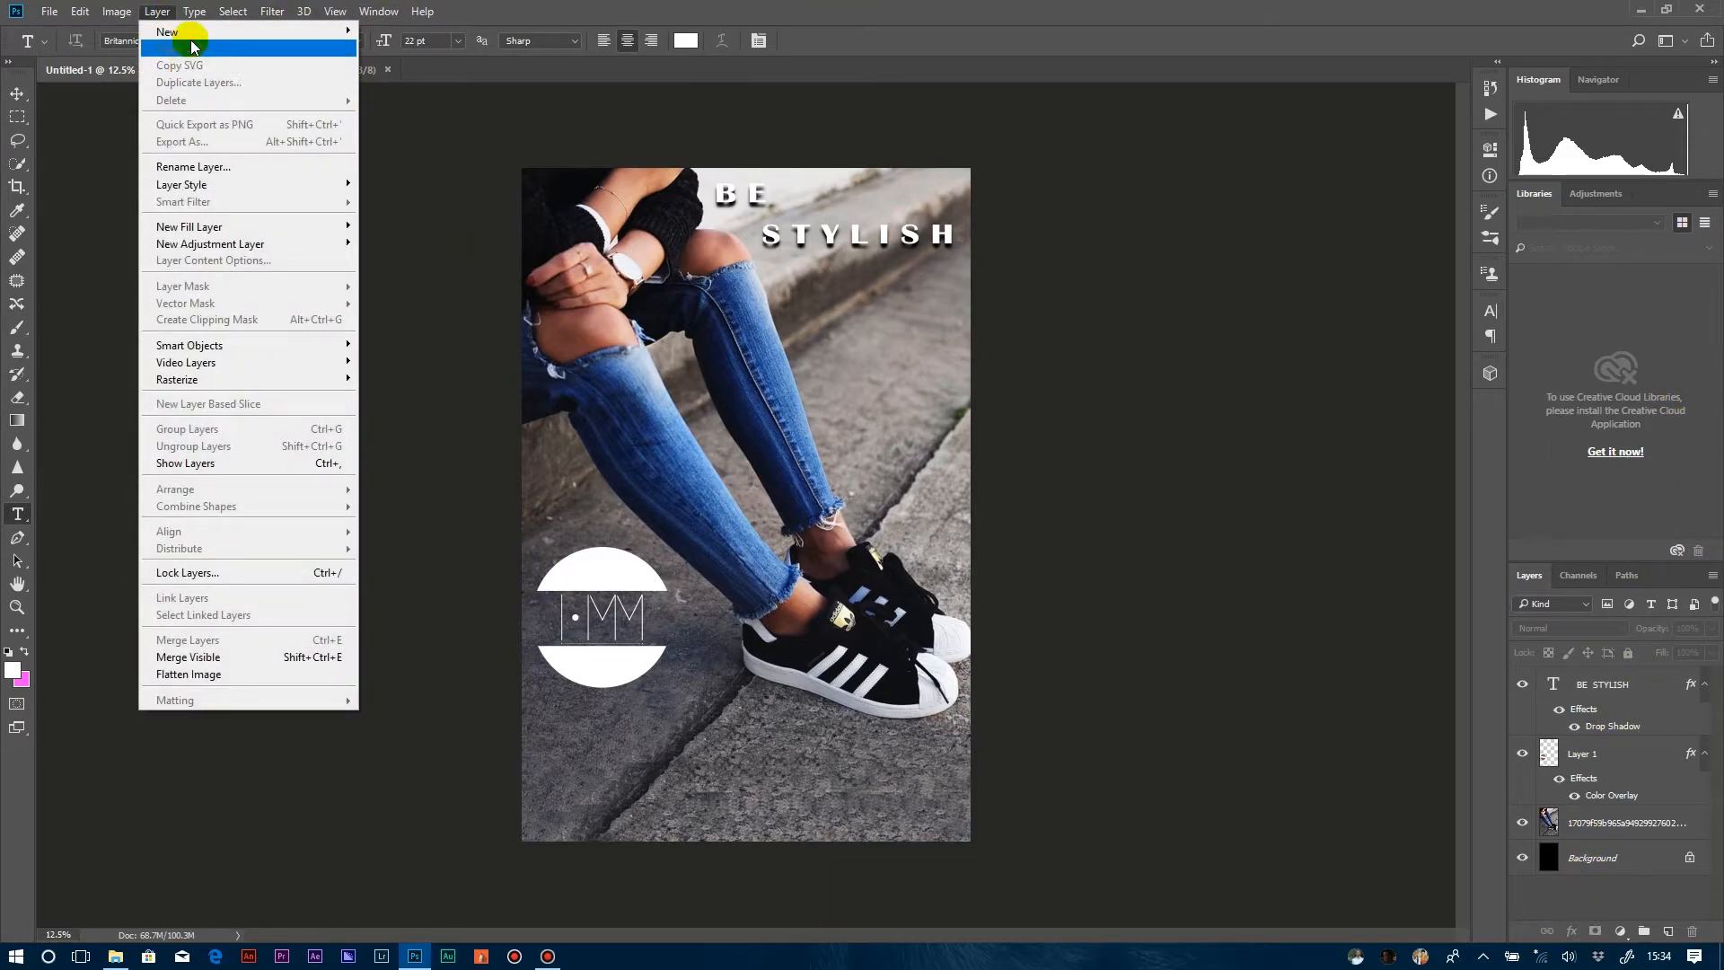
pyautogui.moveTo(175, 232)
pyautogui.click(97, 227)
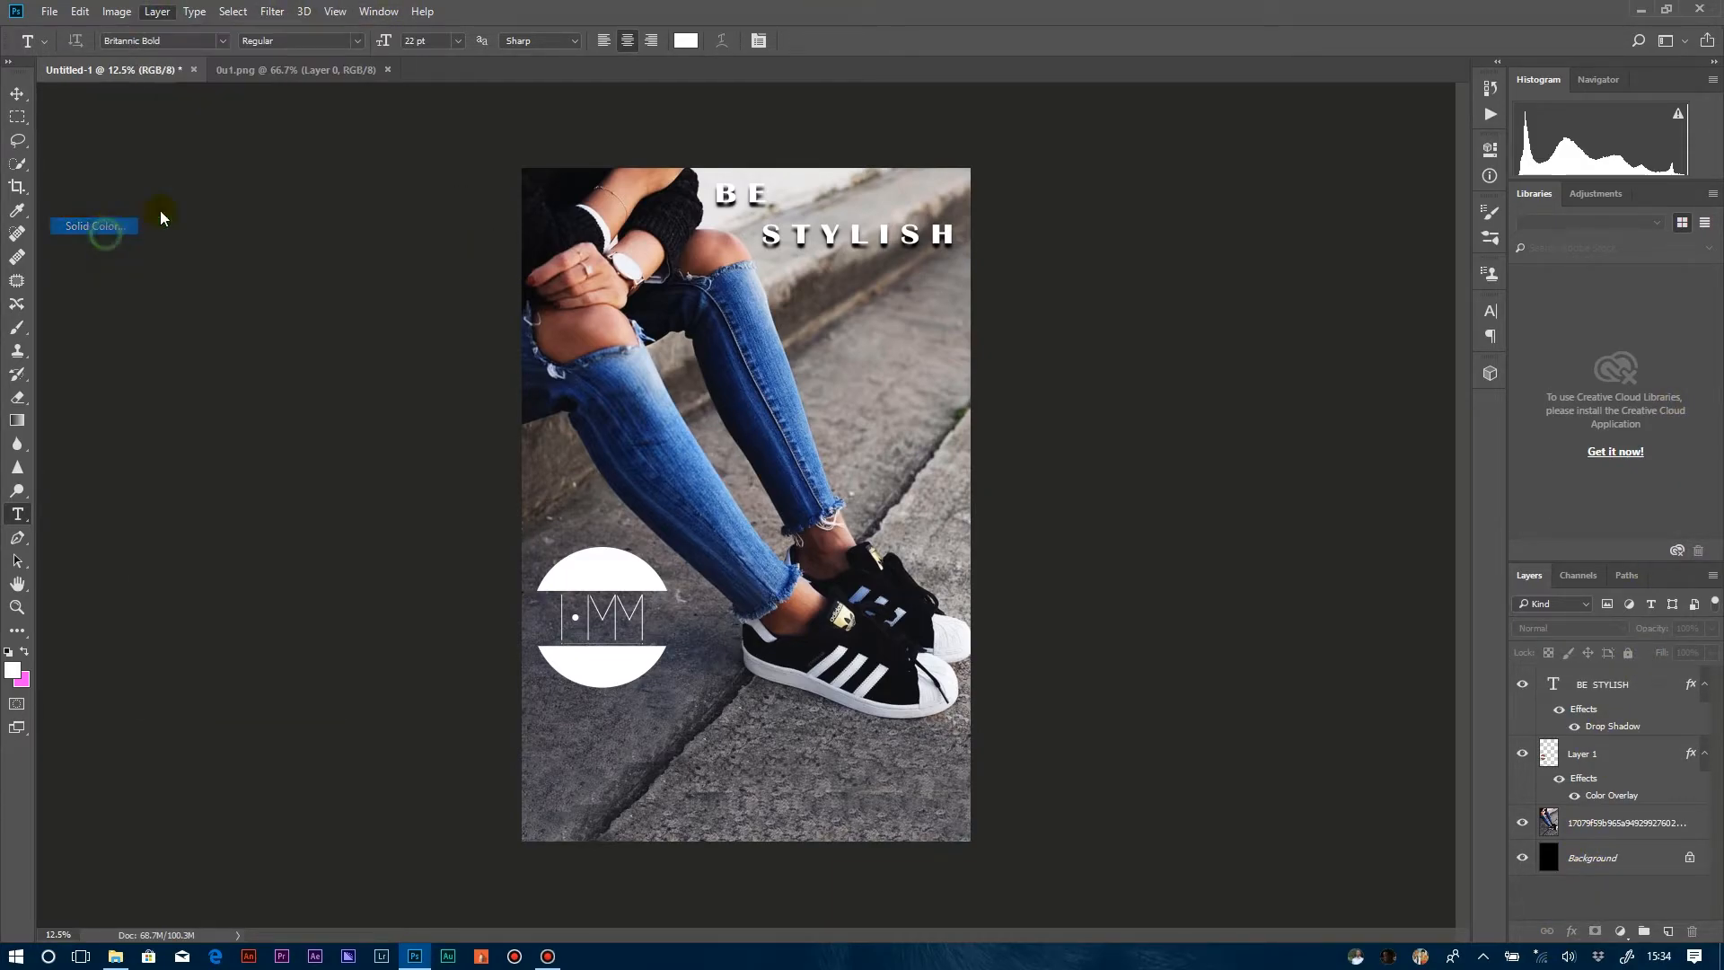
pyautogui.click(1015, 306)
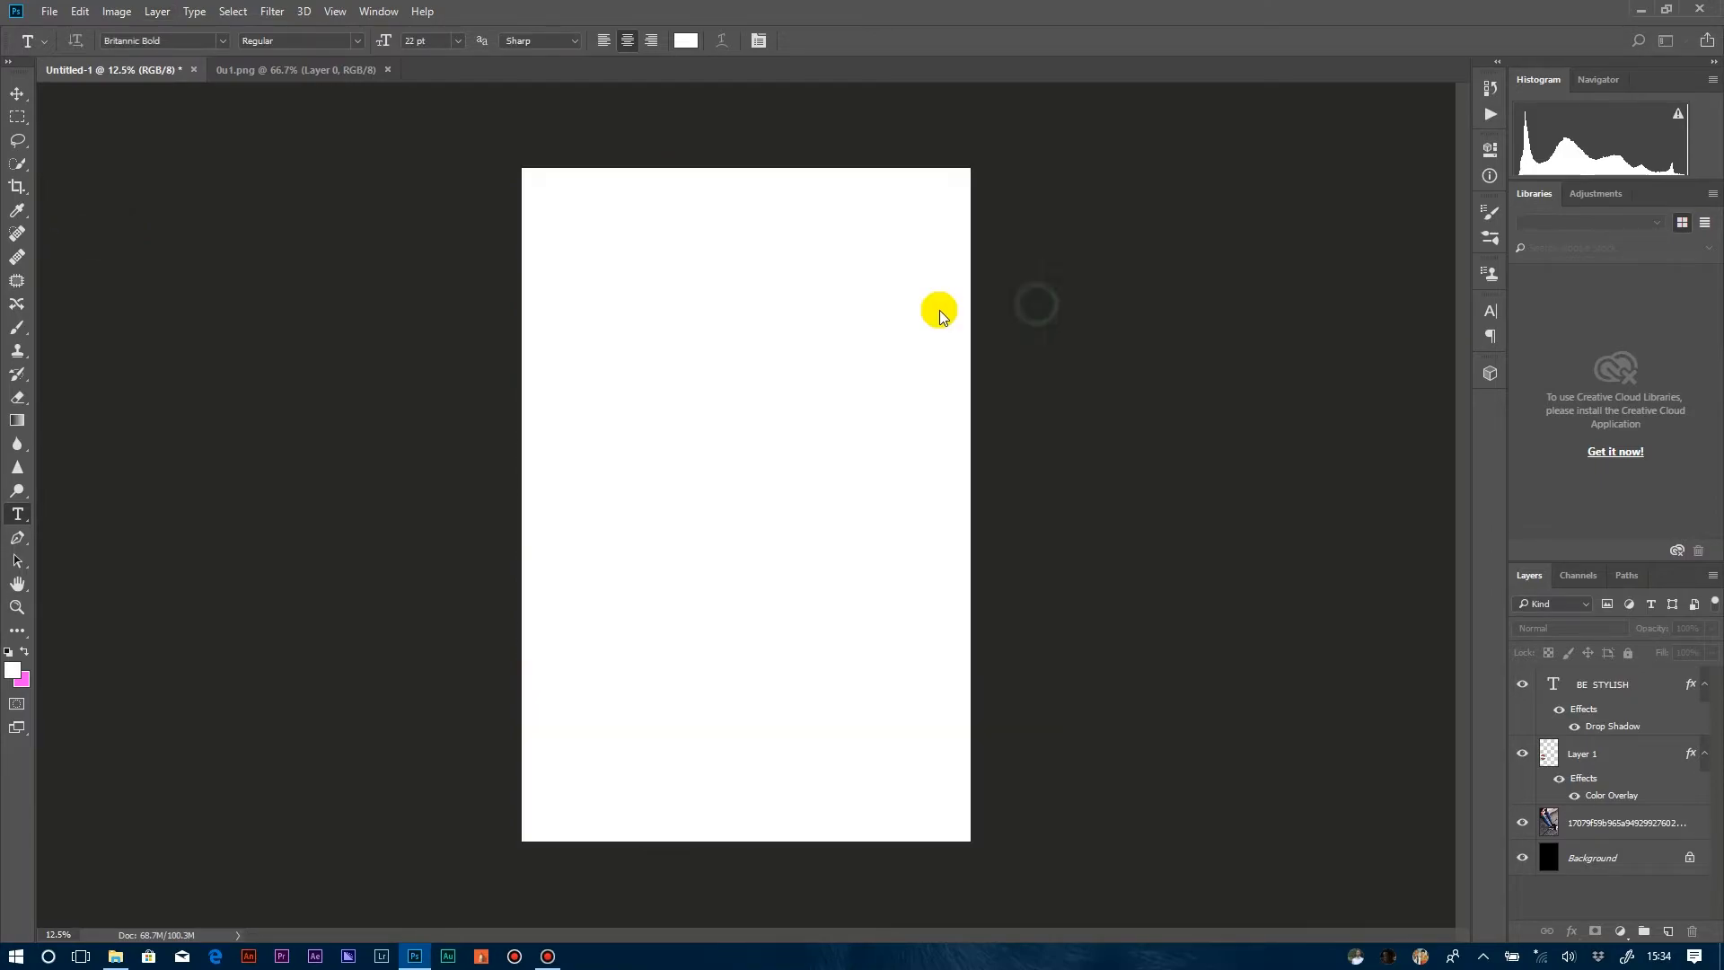
pyautogui.click(791, 358)
pyautogui.moveTo(752, 387)
pyautogui.mouseDown()
pyautogui.moveTo(638, 315)
pyautogui.moveTo(608, 365)
pyautogui.mouseUp()
pyautogui.click(1061, 184)
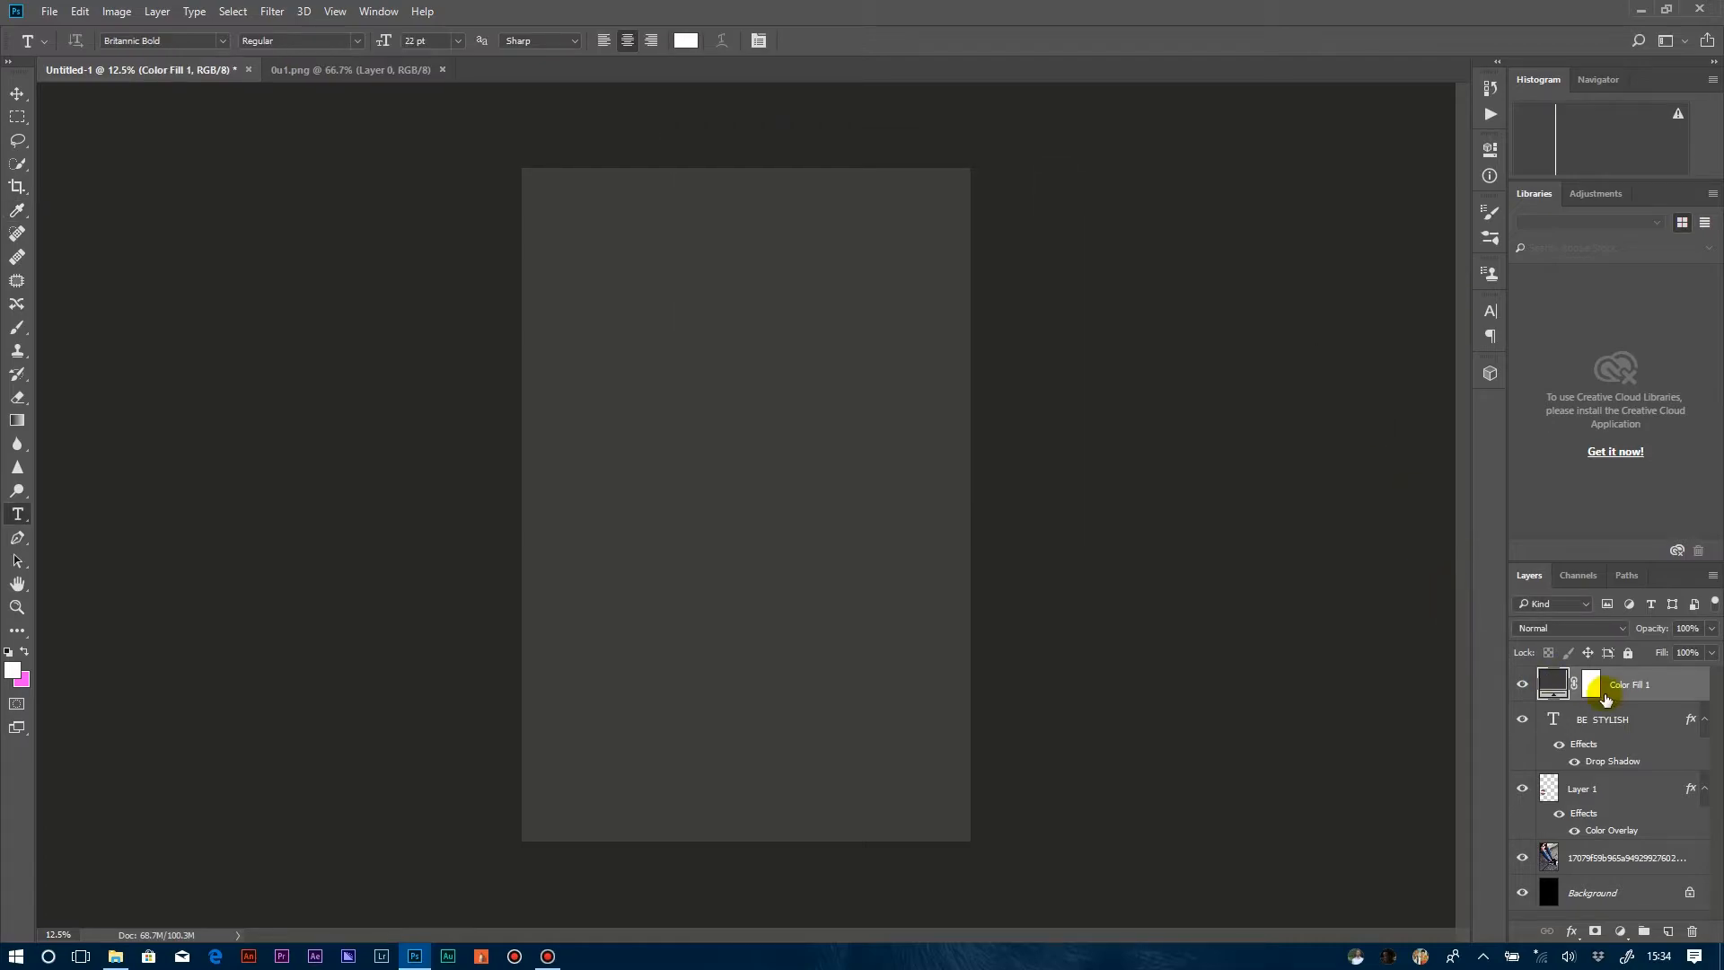
# Set the colour fill layer's blend mode to Saturation and move it directly above the photo layer.
pyautogui.click(1568, 625)
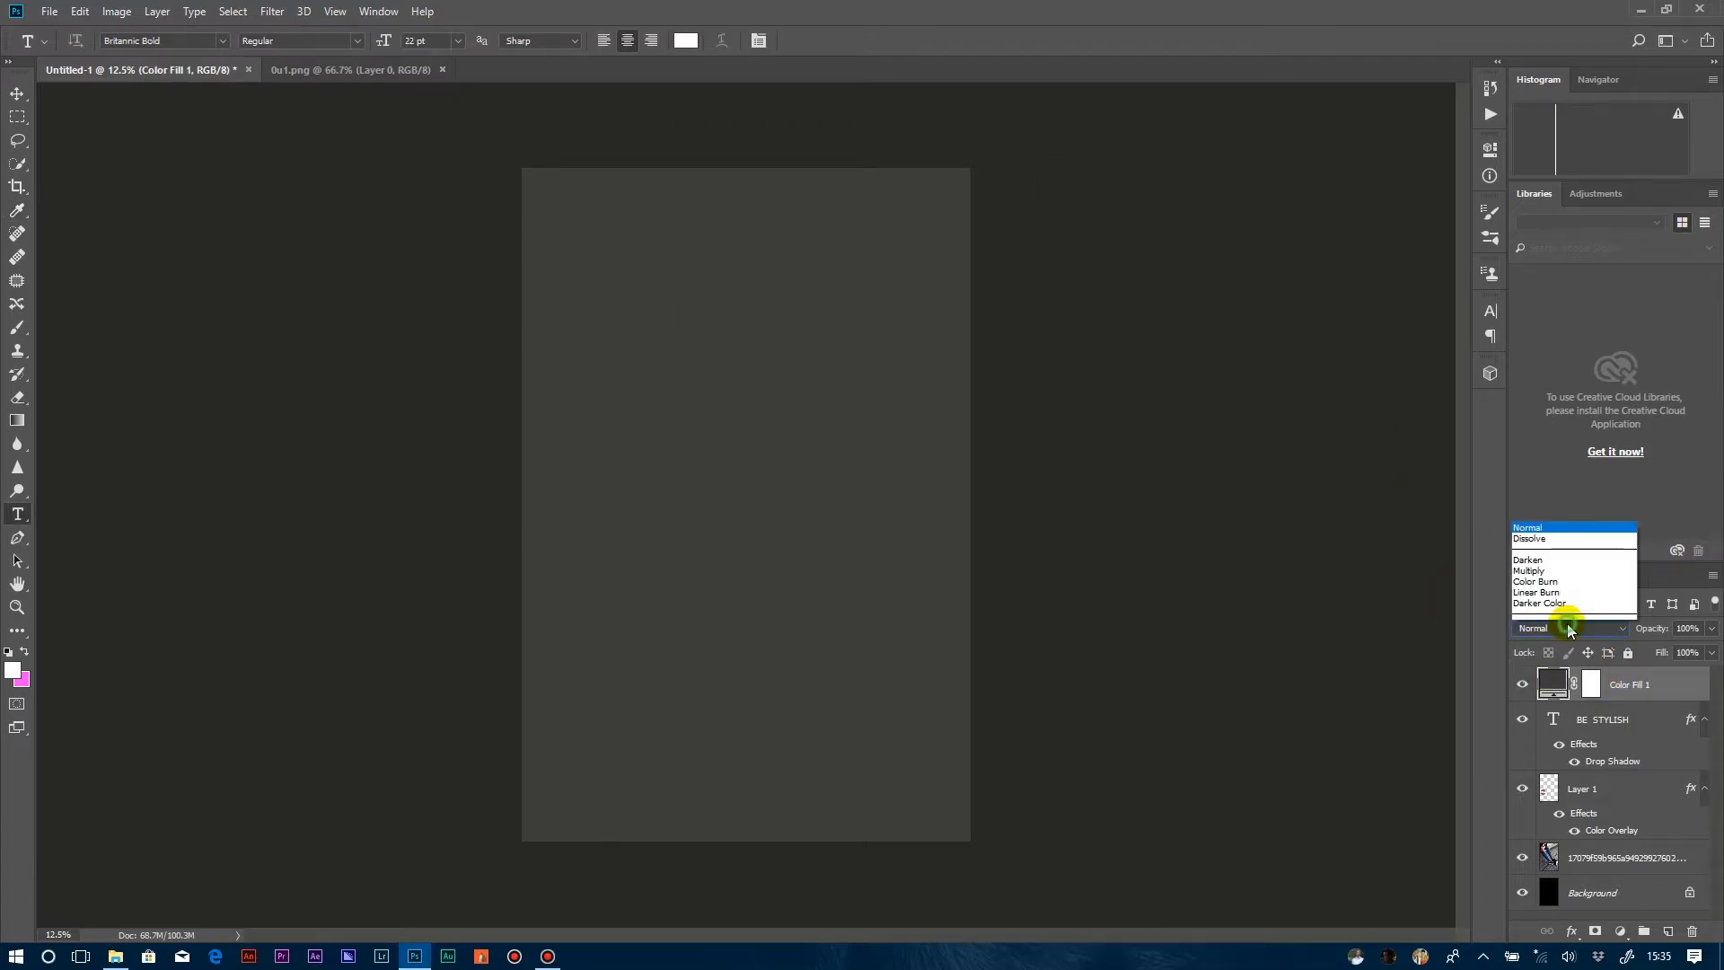
pyautogui.click(1567, 625)
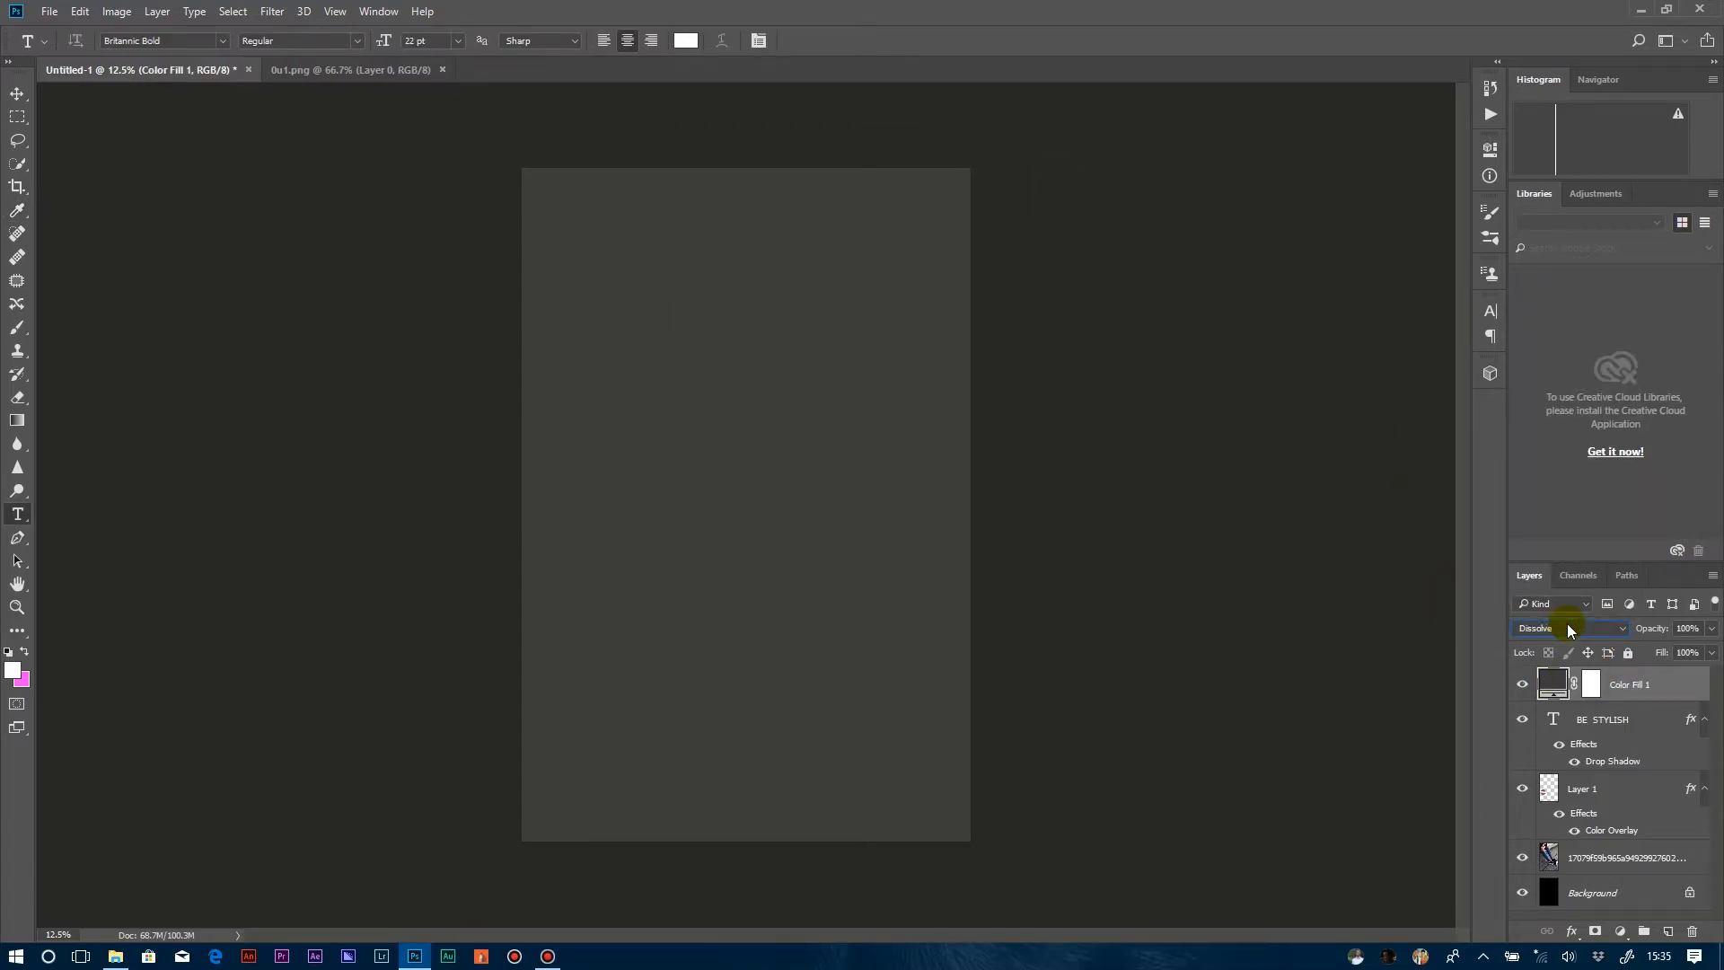
pyautogui.press('Down')
pyautogui.press('Down')
pyautogui.press('Down')
pyautogui.press('Down')
pyautogui.press('Down')
pyautogui.press('Down')
pyautogui.press('Down')
pyautogui.press('Down')
pyautogui.press('Down')
pyautogui.press('Down')
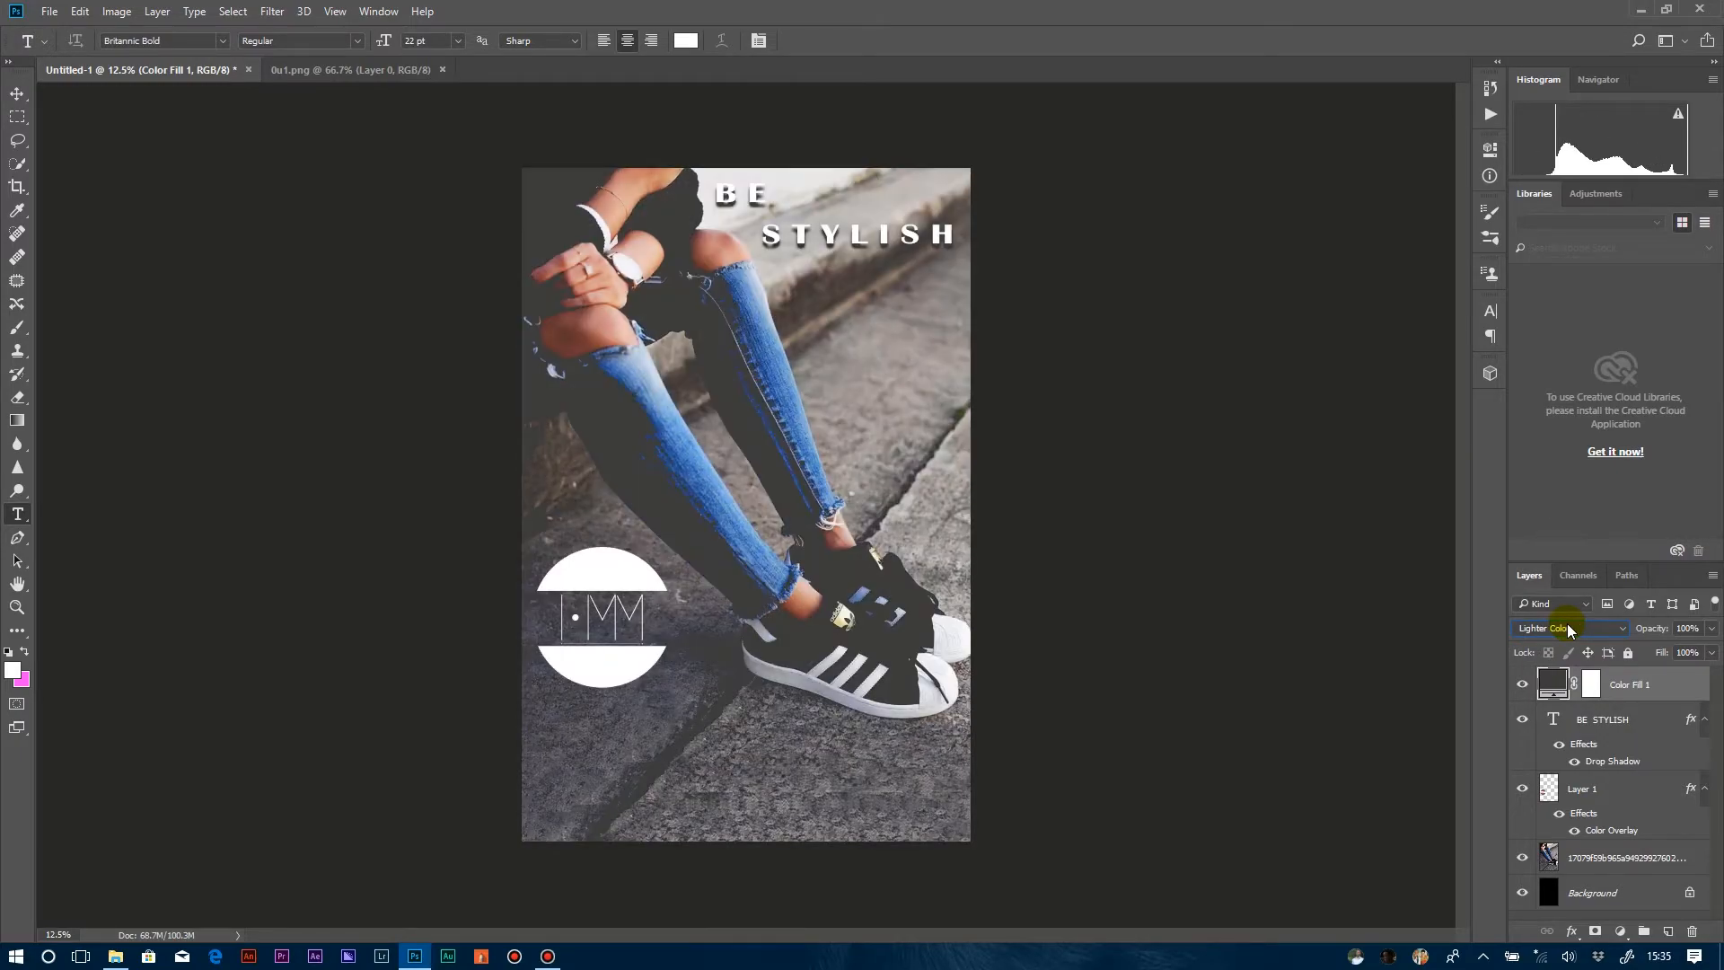
pyautogui.press('Down')
pyautogui.press('Down')
pyautogui.press('Down')
pyautogui.press('Down')
pyautogui.press('Down')
pyautogui.press('Down')
pyautogui.press('Down')
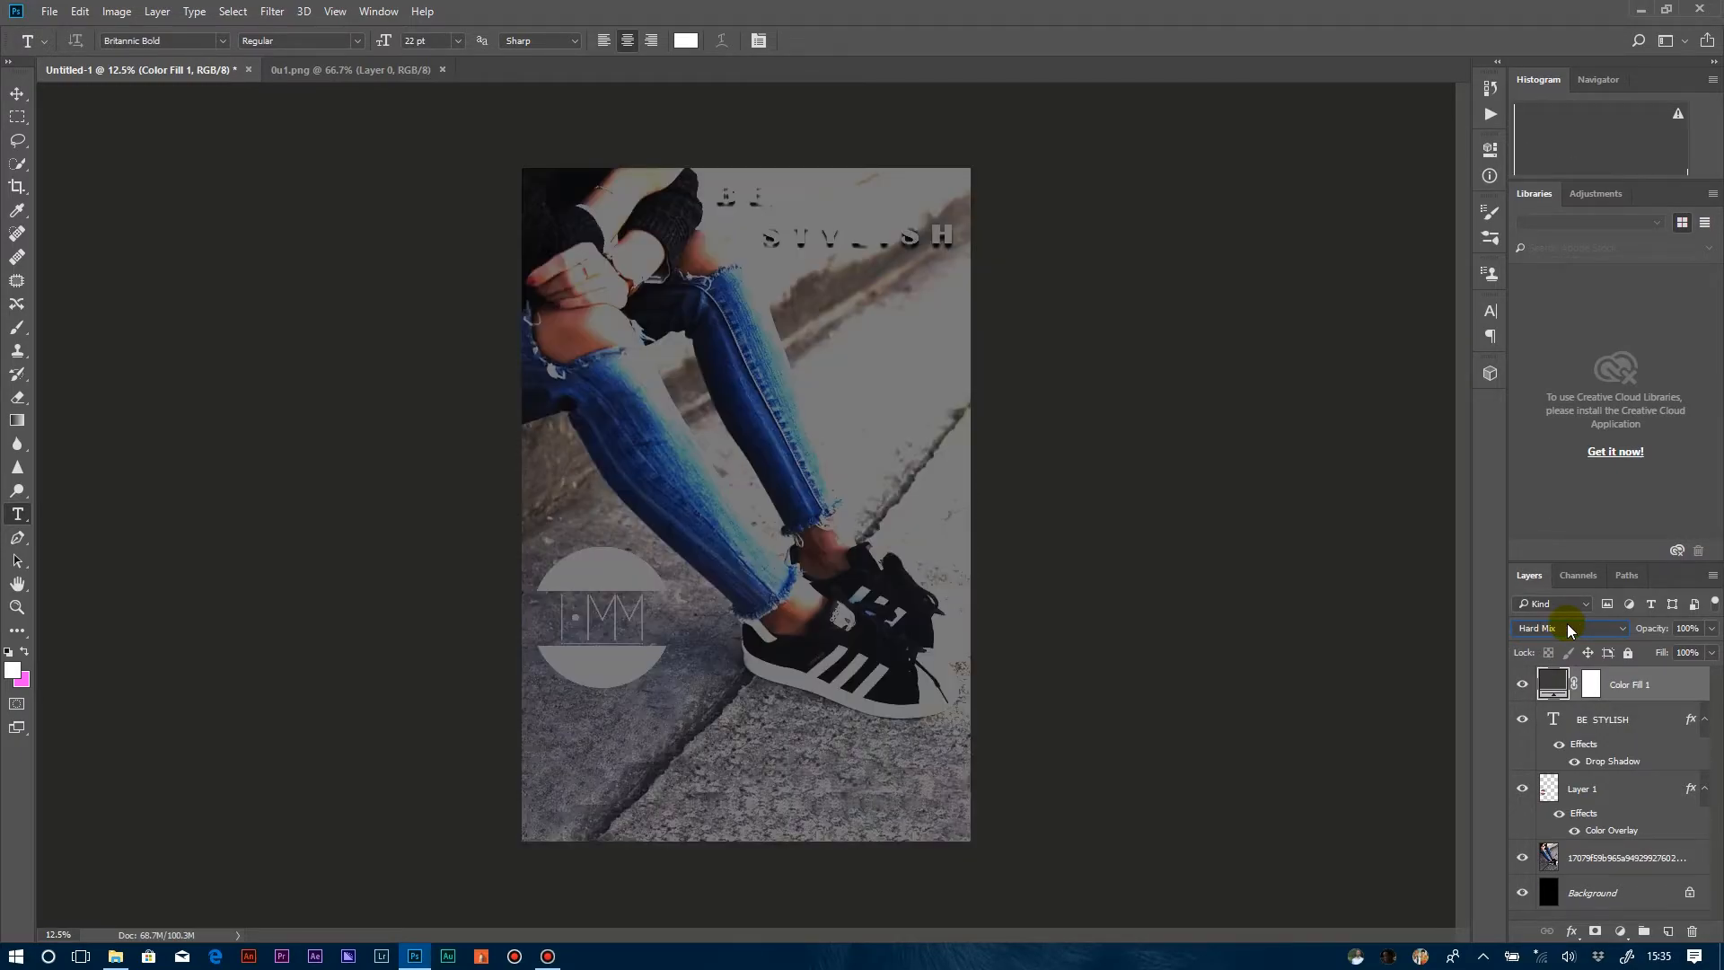
pyautogui.press('Down')
pyautogui.press('Down')
pyautogui.press('Down')
pyautogui.press('Down')
pyautogui.press('Down')
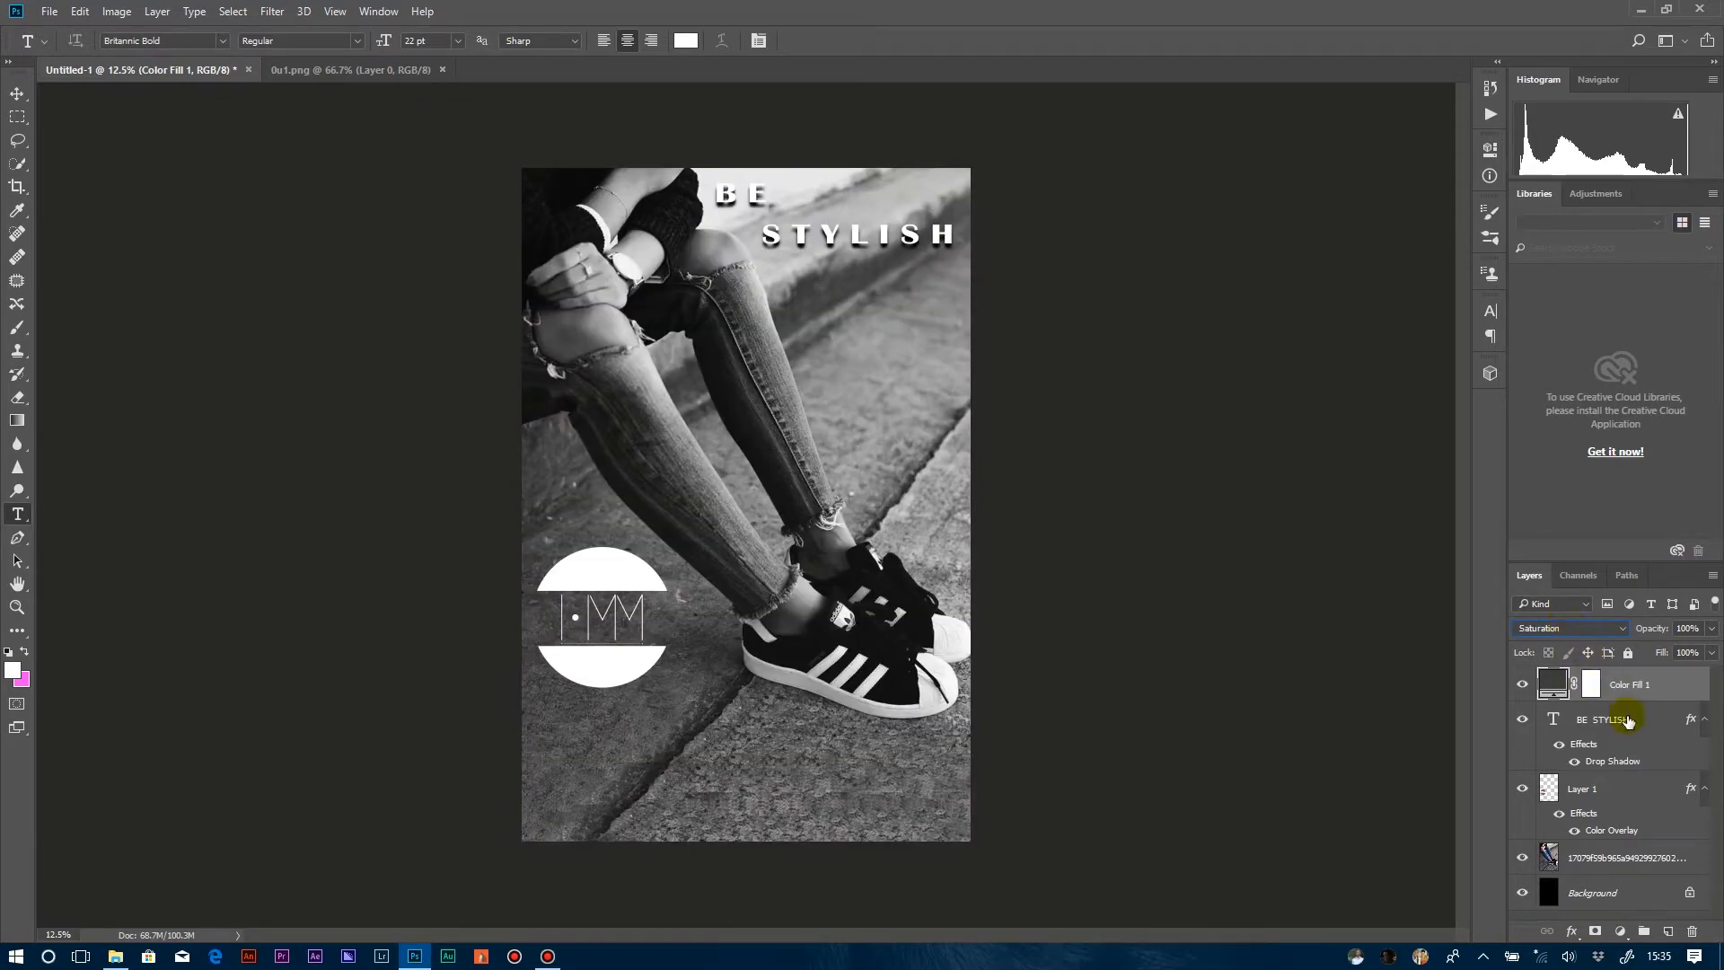
pyautogui.moveTo(1630, 687); pyautogui.dragTo(1636, 819)
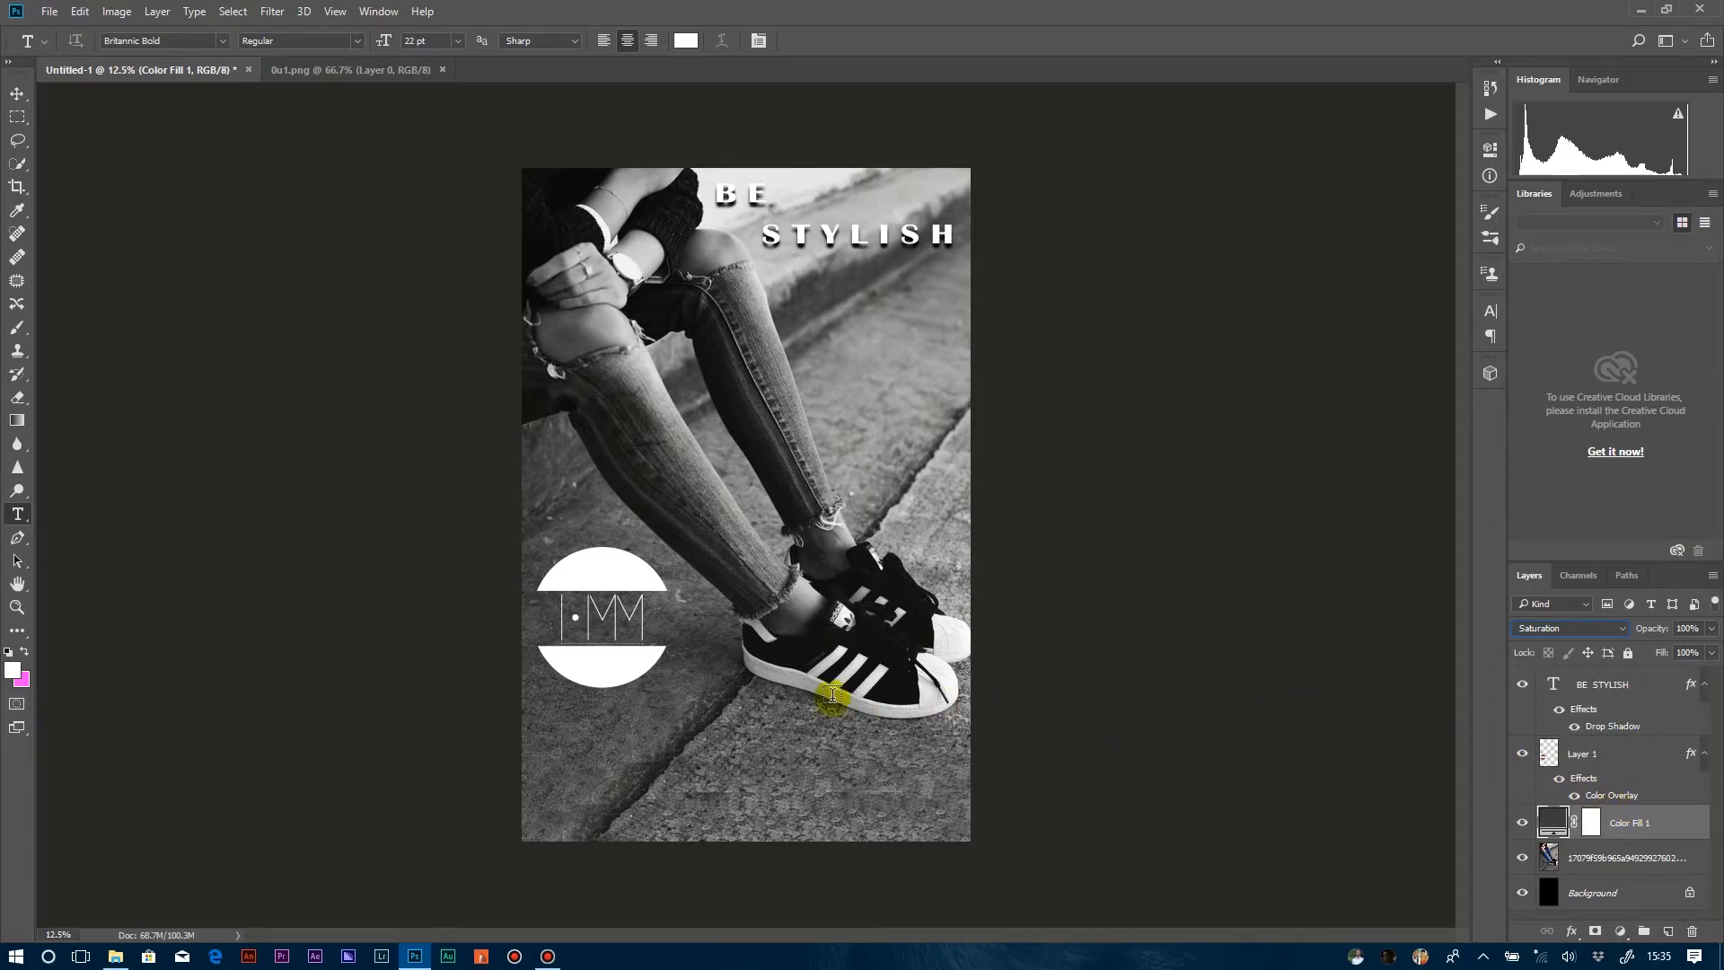
# Add the white text "SHOP WITH US" below the logo and shift it right so it lies fully within the photo.
pyautogui.click(618, 746)
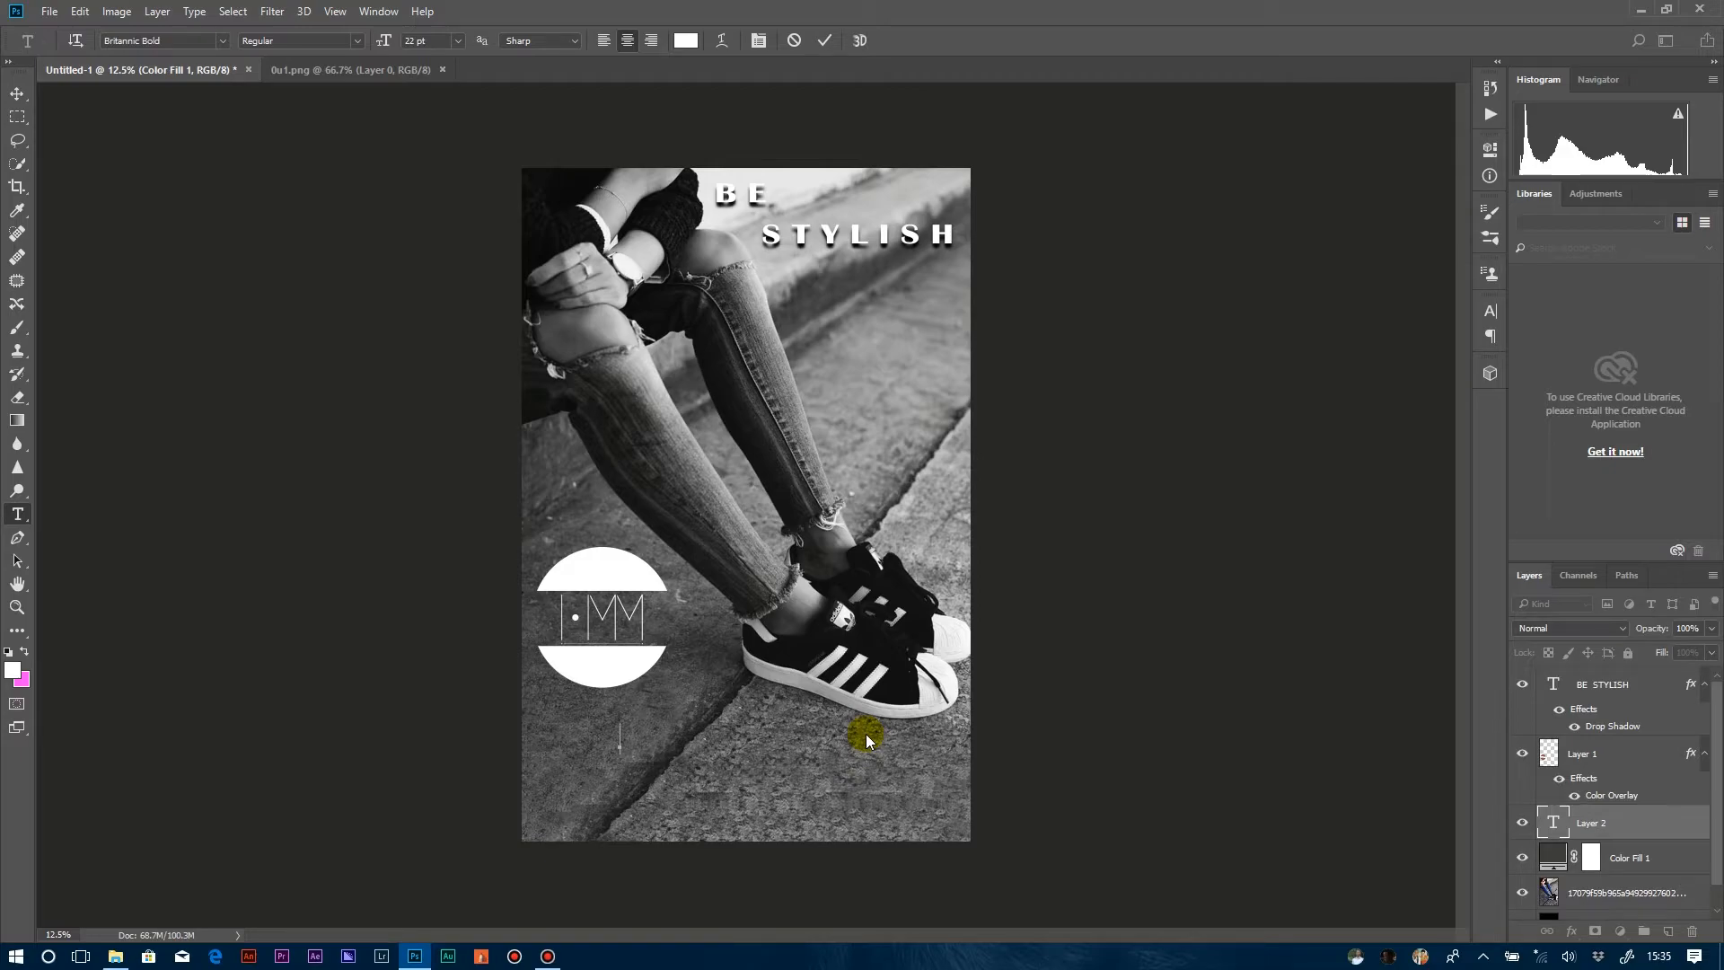
pyautogui.write('LETS SH')
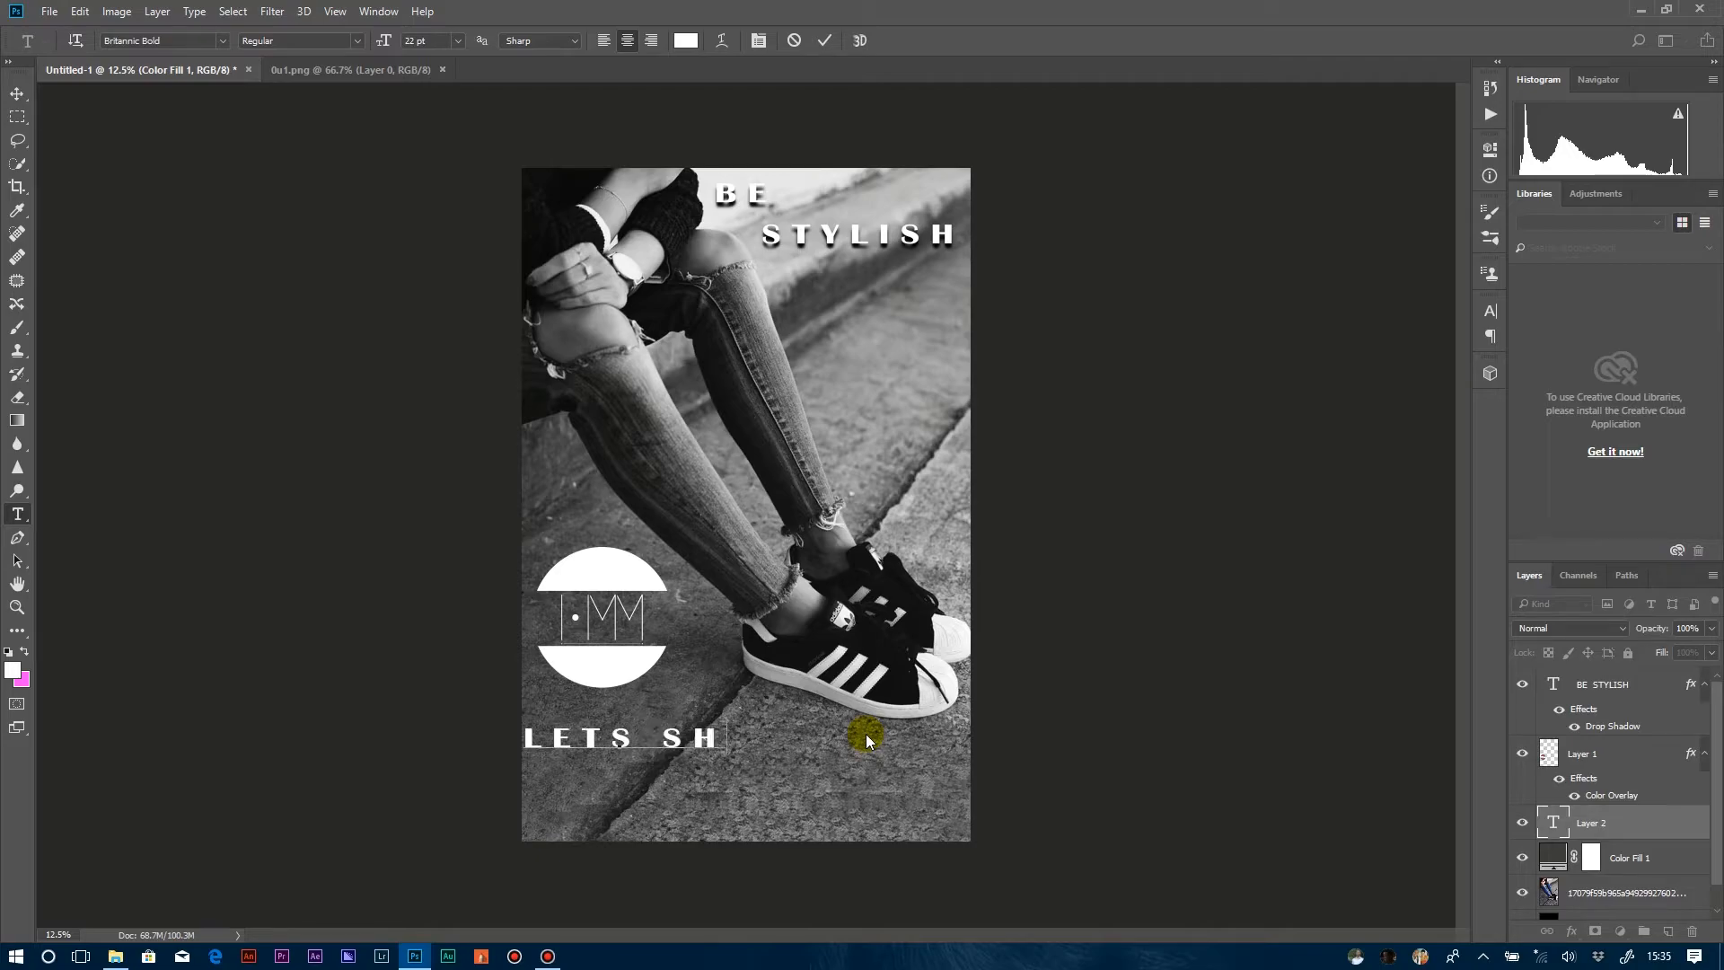
pyautogui.press('Left')
pyautogui.press('Left')
pyautogui.press('Left')
pyautogui.press('Left')
pyautogui.press('BackSpace')
pyautogui.press('BackSpace')
pyautogui.press('BackSpace')
pyautogui.press('BackSpace')
pyautogui.press('BackSpace')
pyautogui.press('BackSpace')
pyautogui.press('BackSpace')
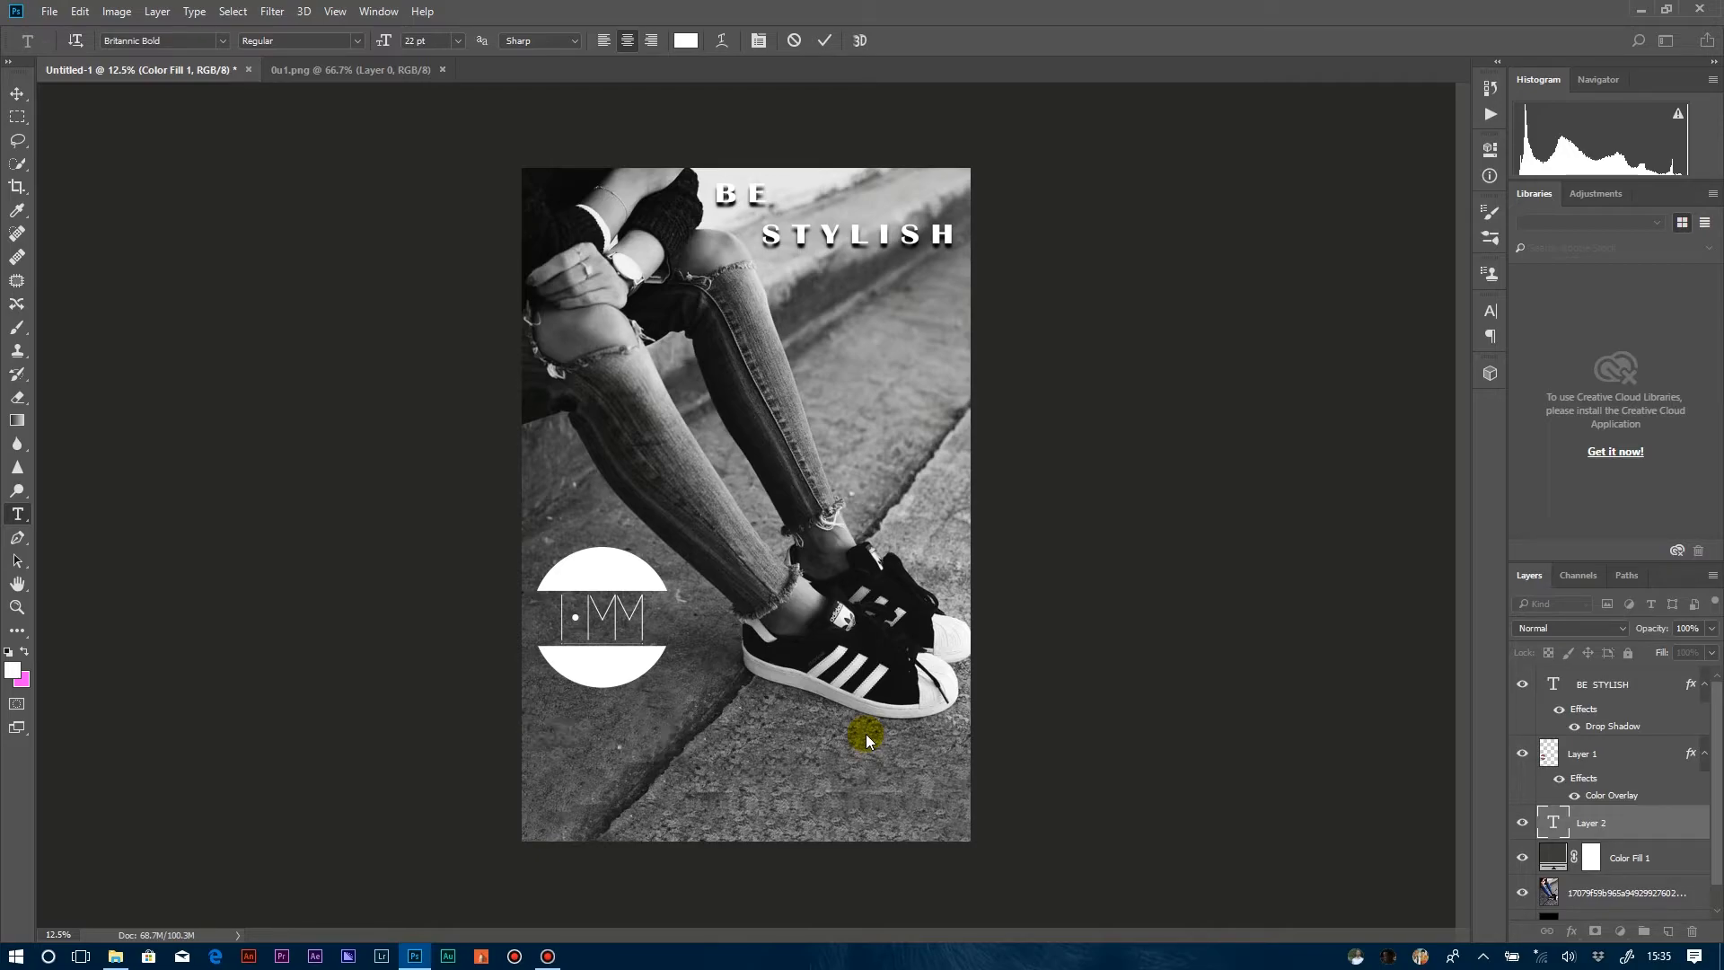
pyautogui.write('SHOP ')
pyautogui.write('WITH US')
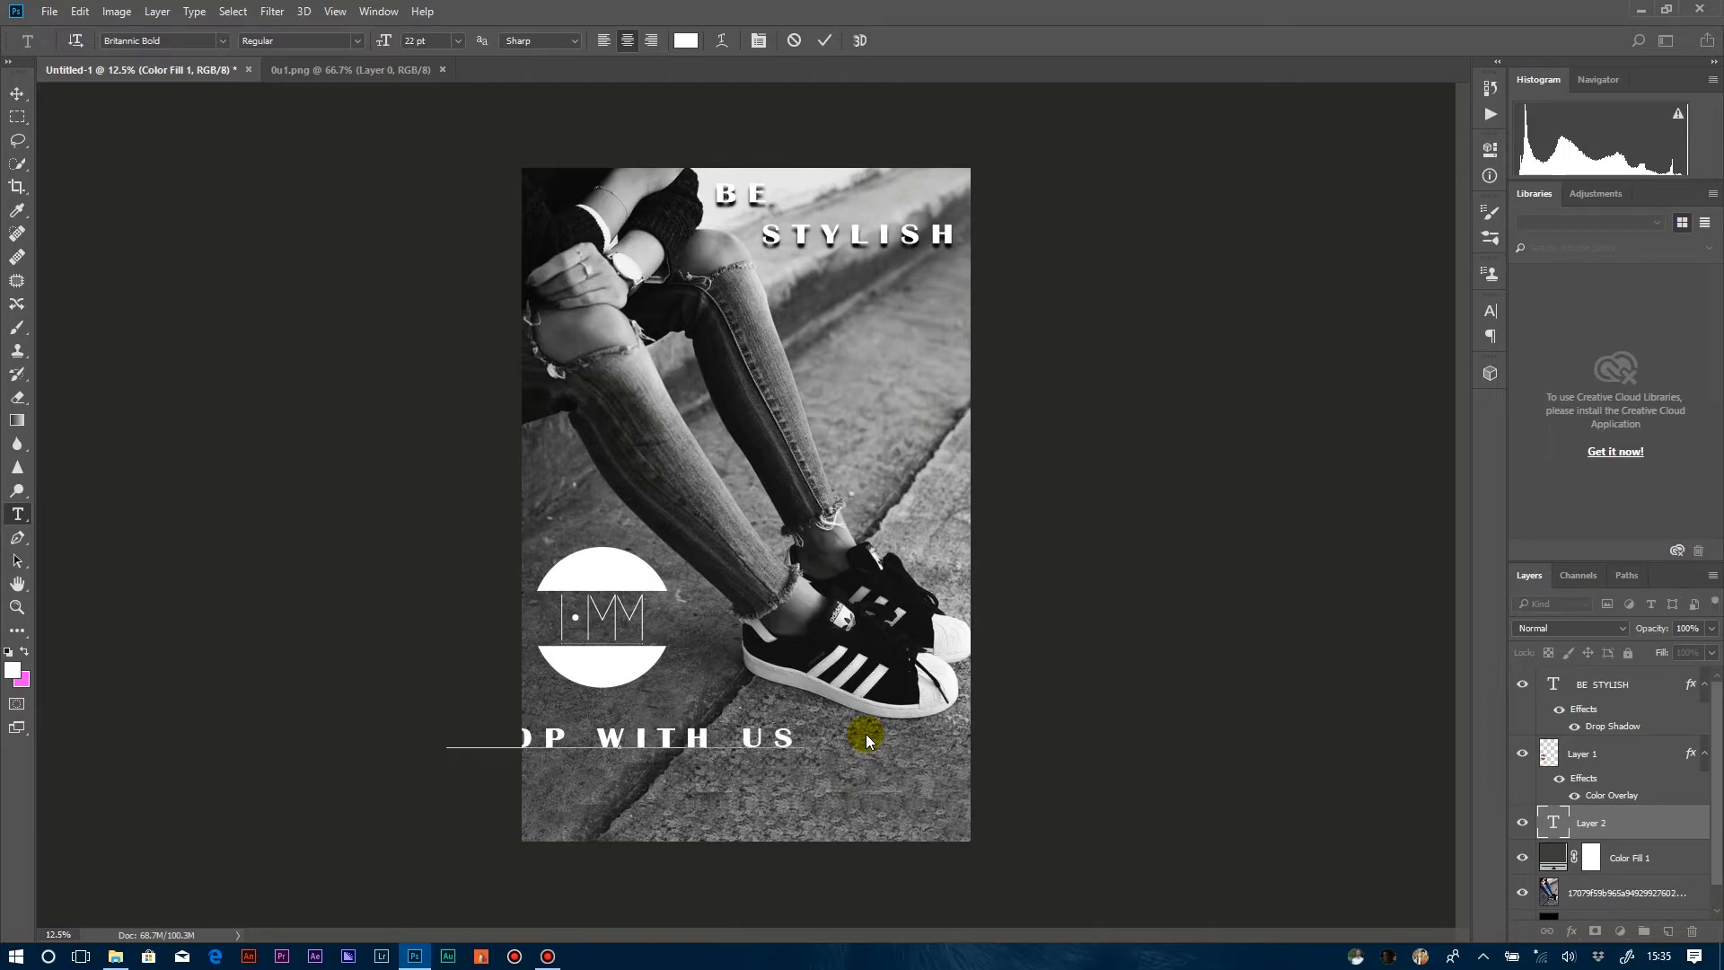
pyautogui.moveTo(651, 785); pyautogui.dragTo(755, 763)
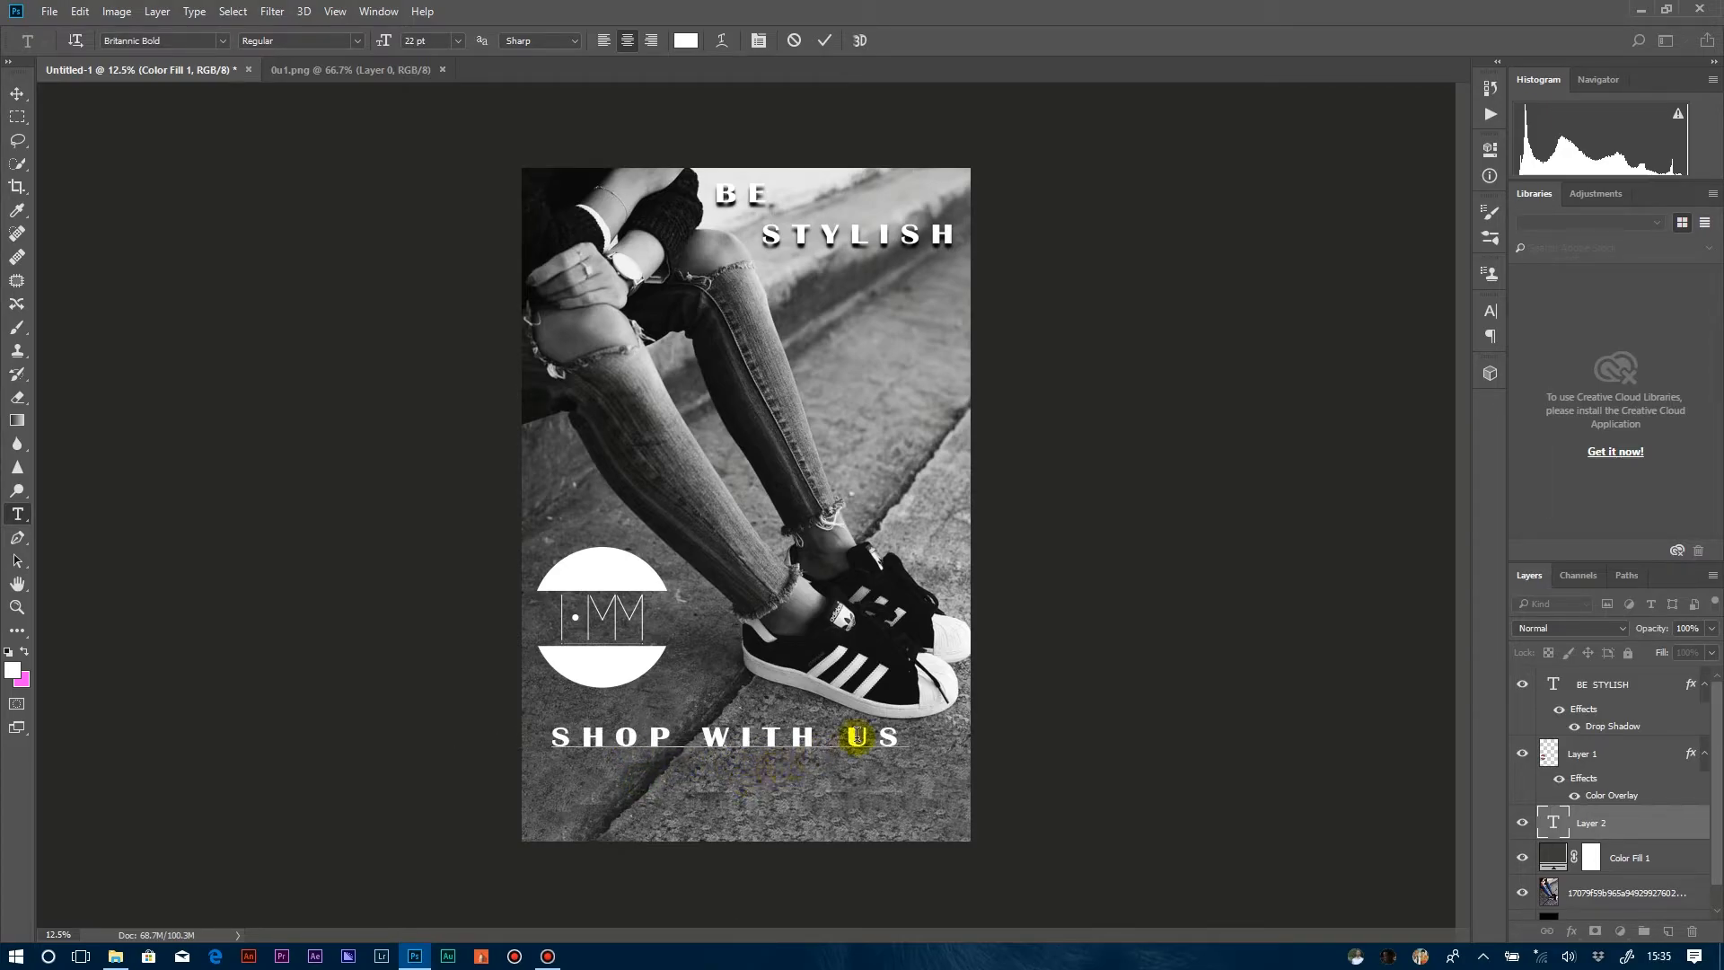
# Change the SHOP WITH US text to Cooper Black at 15 pt and move it slightly up and left, just beneath the logo.
pyautogui.moveTo(907, 738); pyautogui.dragTo(527, 739)
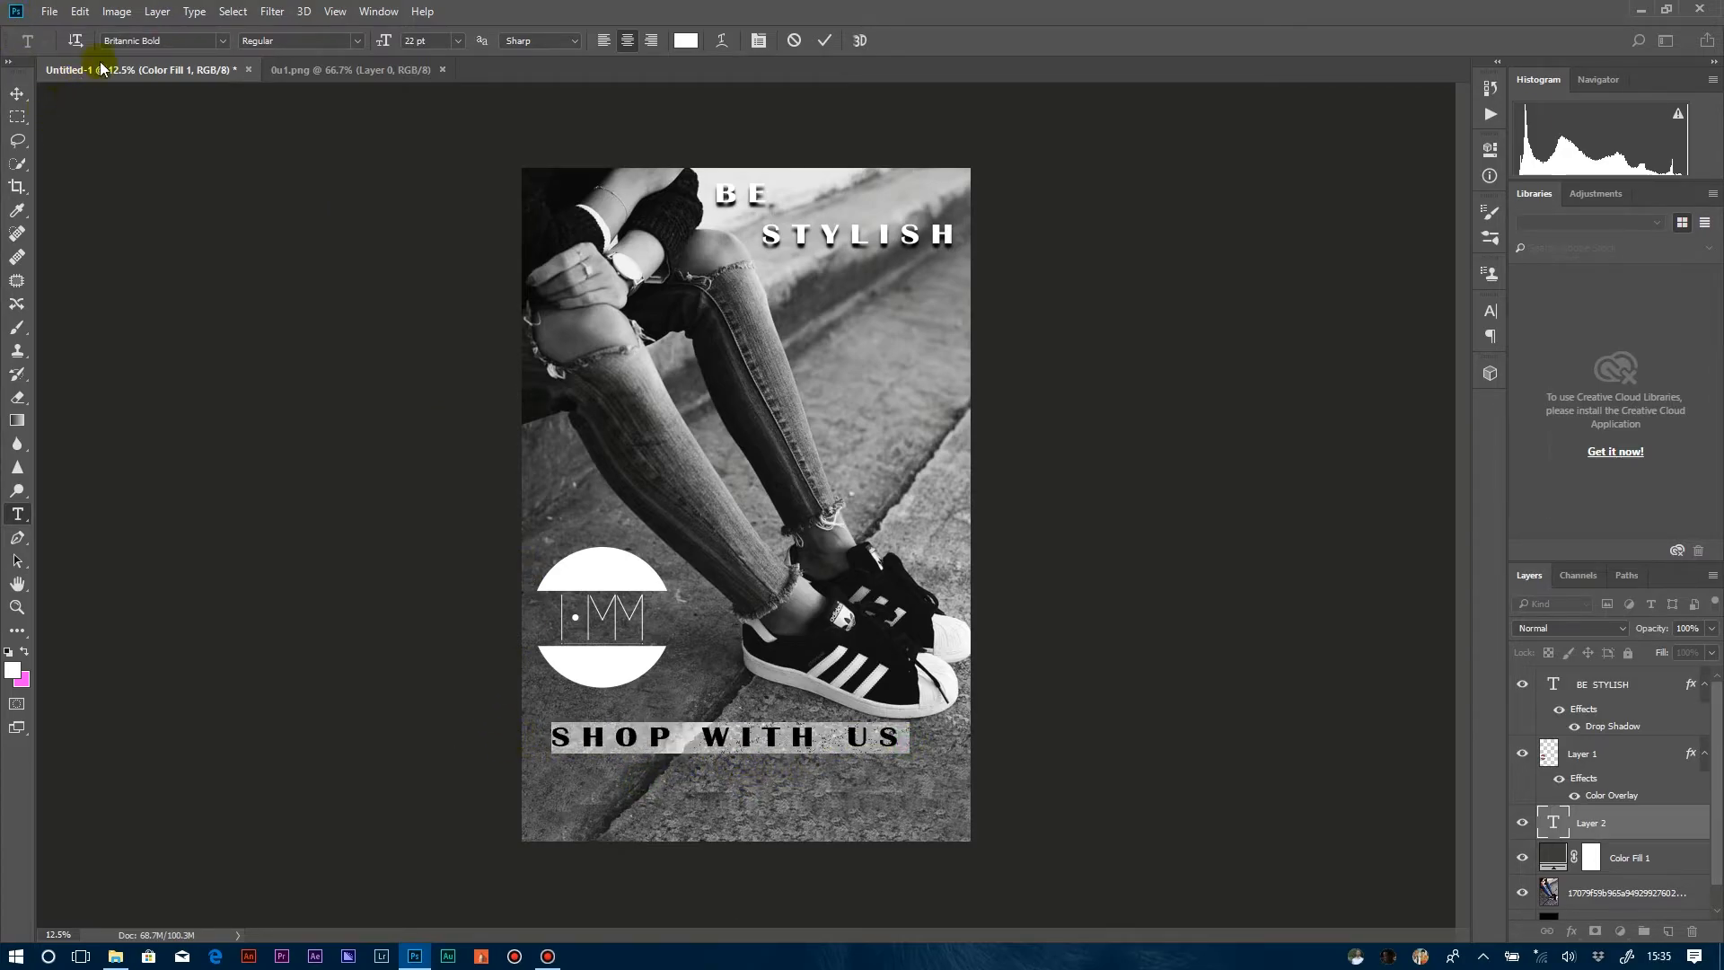
pyautogui.click(144, 41)
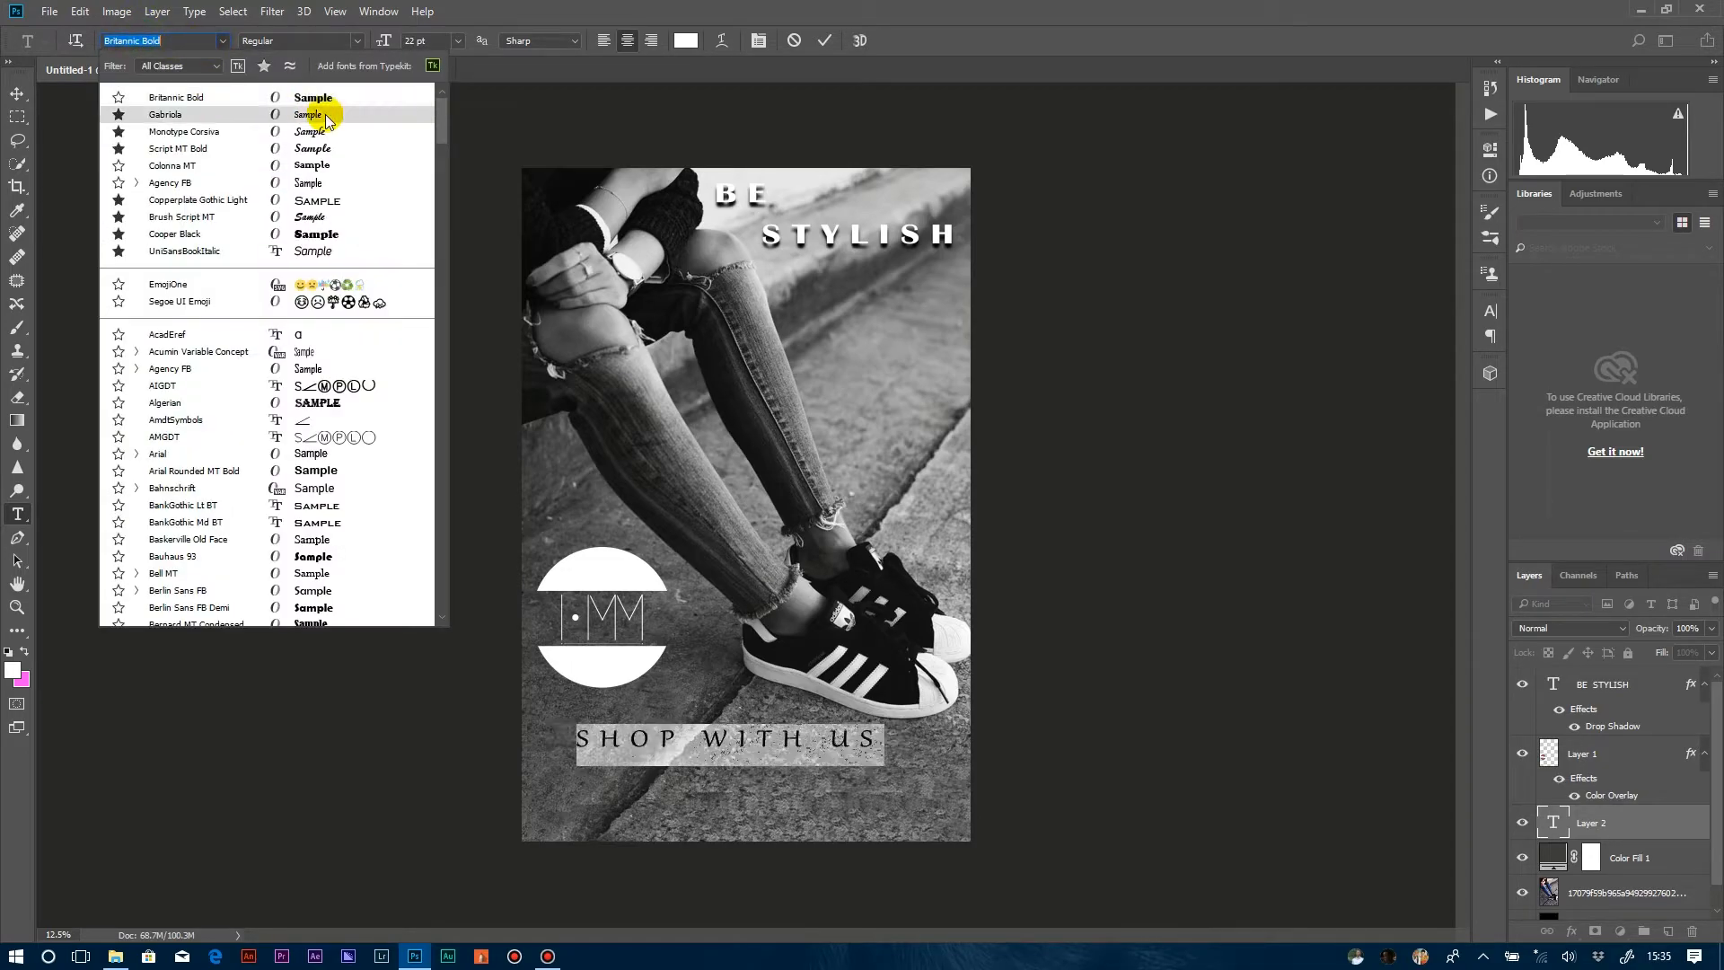
pyautogui.click(316, 234)
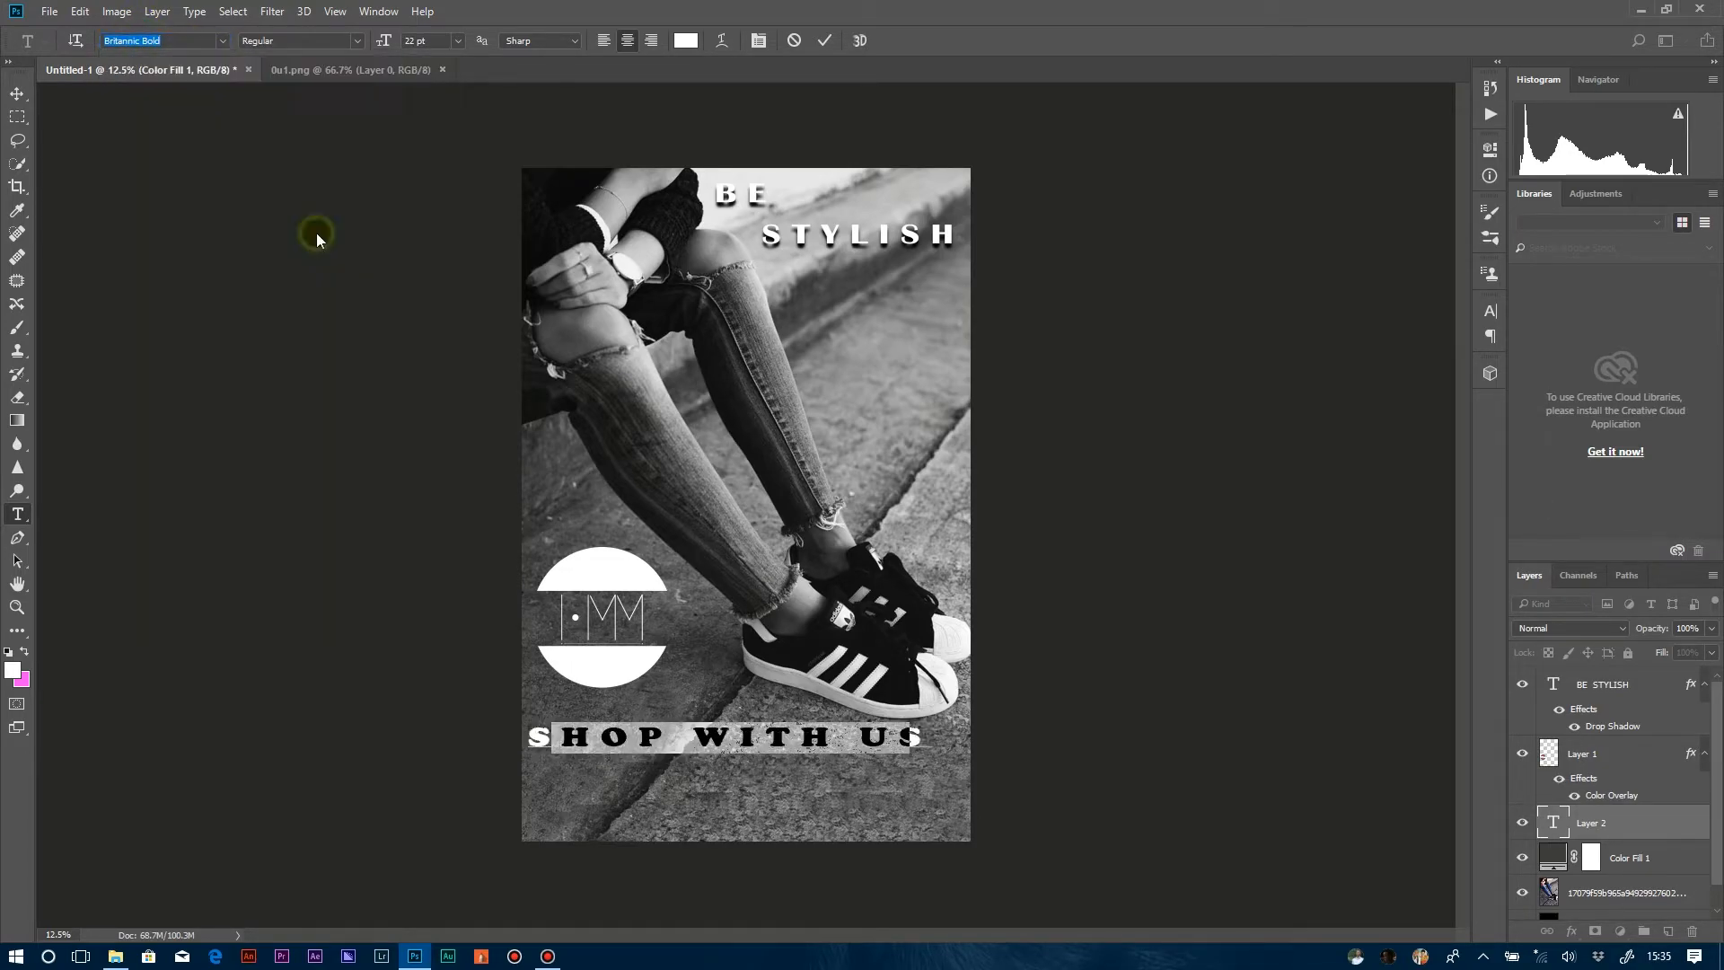
pyautogui.moveTo(385, 41); pyautogui.dragTo(374, 44)
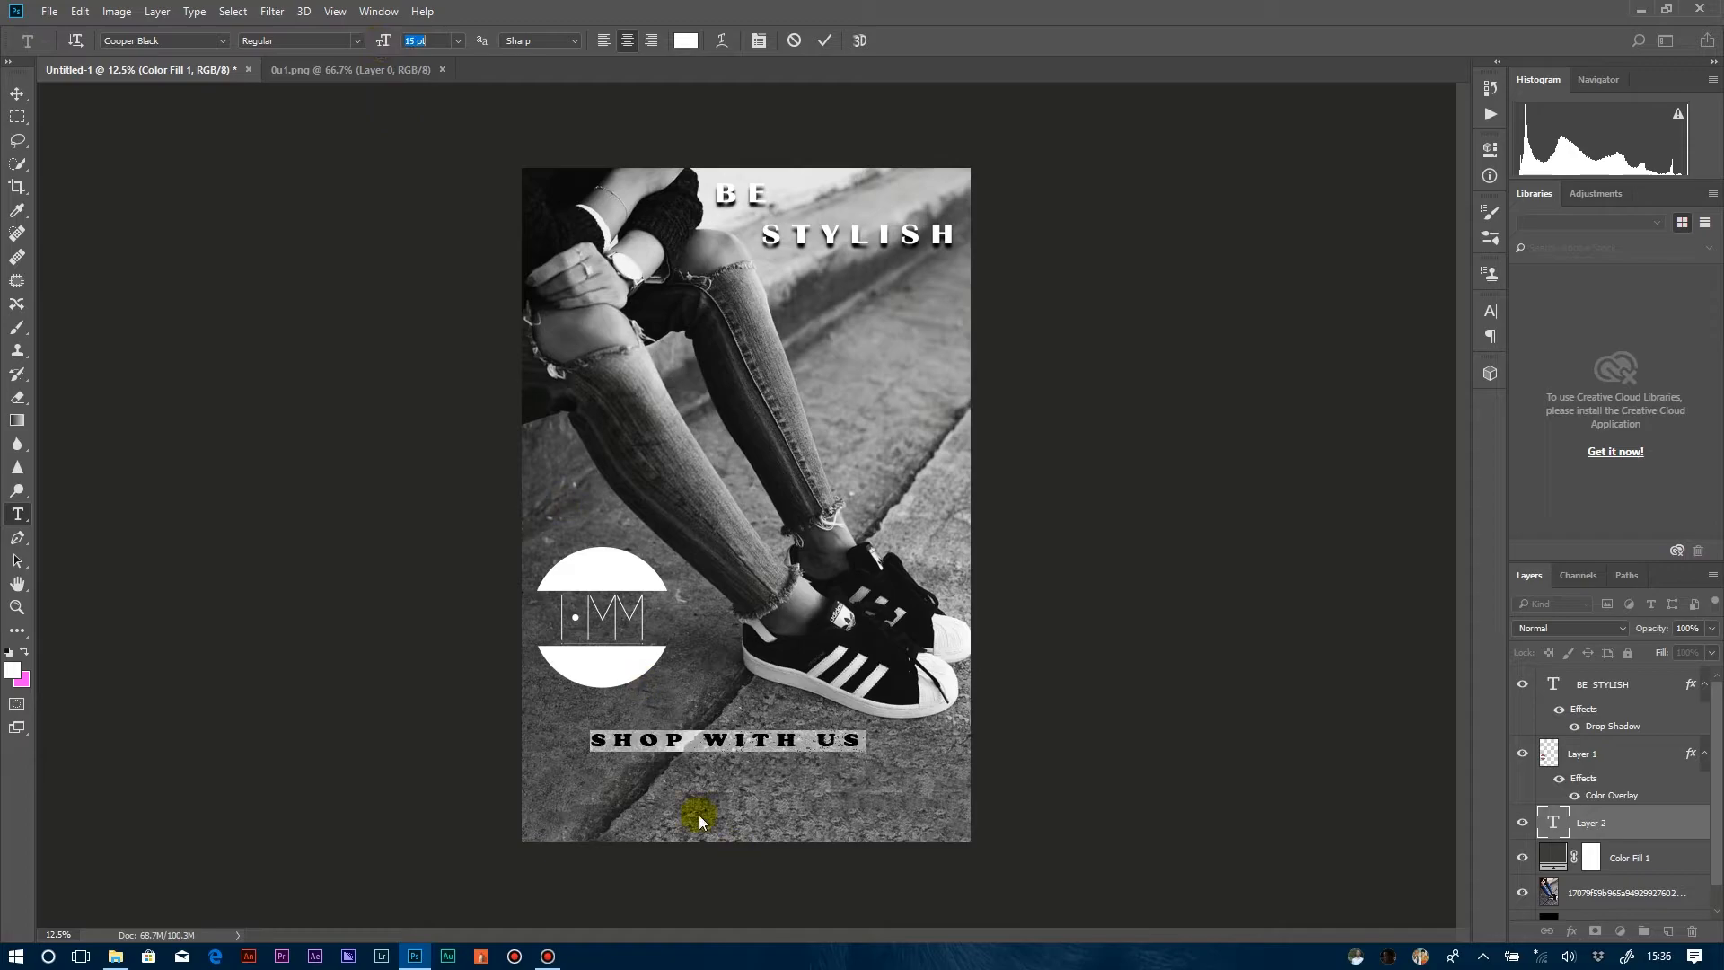
pyautogui.moveTo(695, 749); pyautogui.dragTo(672, 729)
pyautogui.click(828, 738)
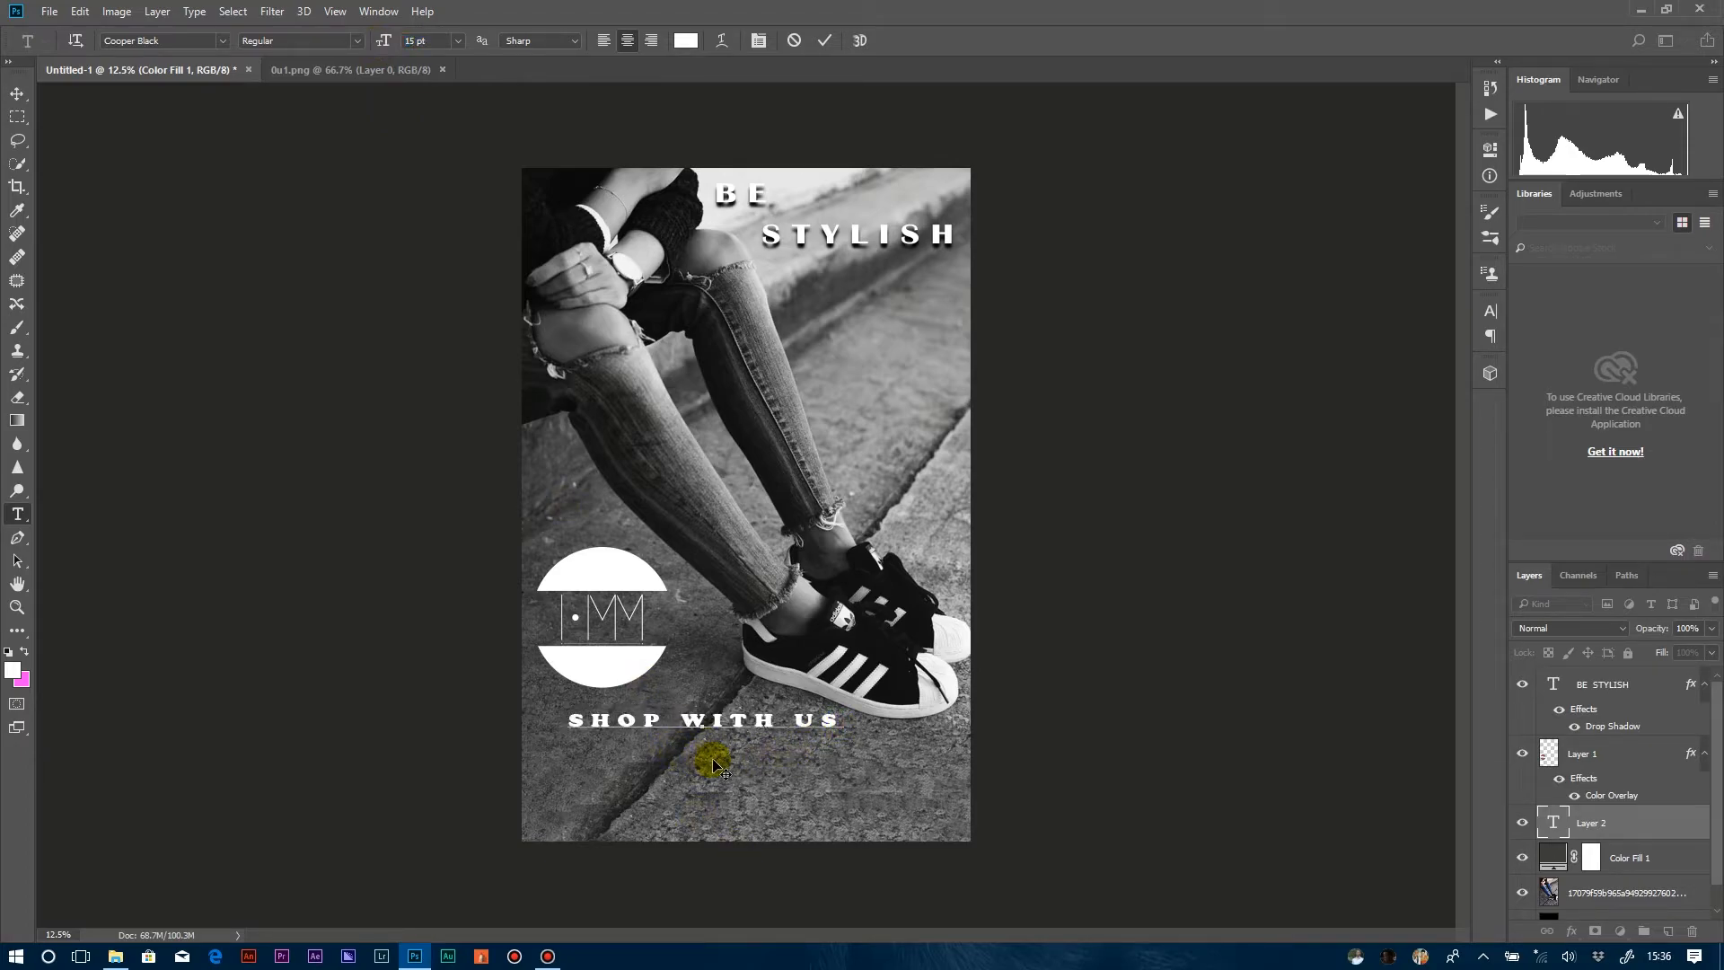
# Add the text "hmm.stores" below and slightly right of SHOP WITH US, above the logo layer in the stack.
pyautogui.click(1627, 754)
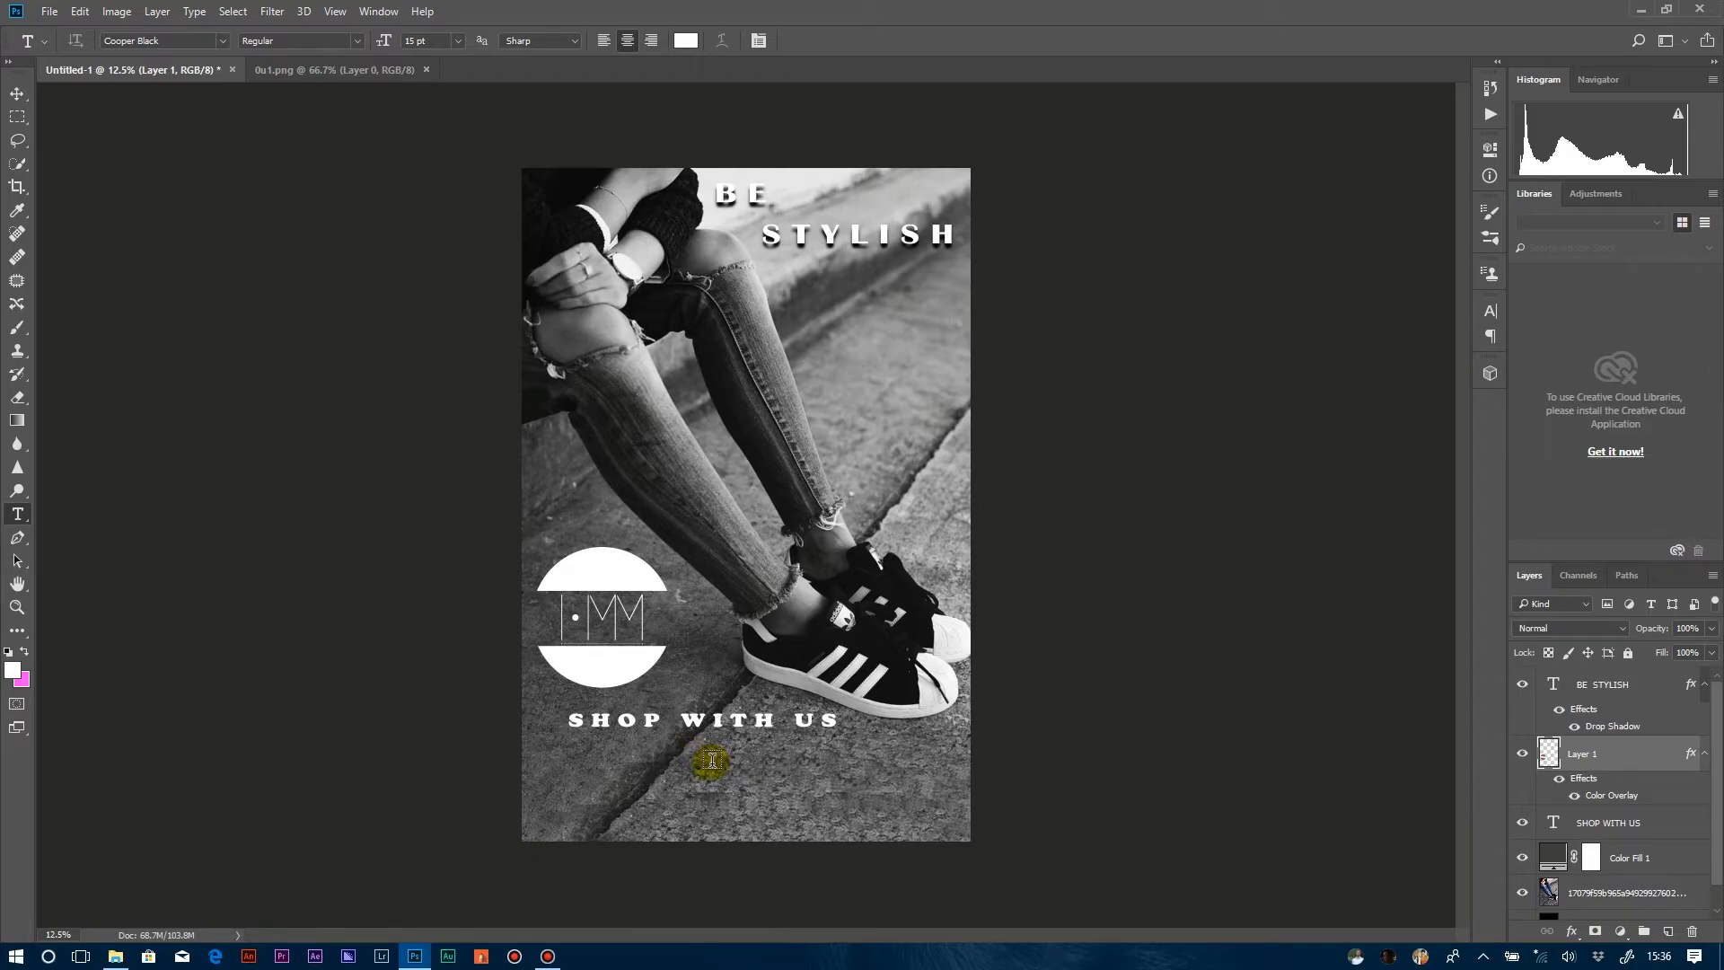
pyautogui.click(724, 763)
pyautogui.write('@hmm.stores')
pyautogui.click(621, 759)
pyautogui.press('BackSpace')
# Try UniSansBookItalic on the hmm.stores text, then return it to Cooper Black.
pyautogui.hotkey('ctrl', 'a')
pyautogui.click(222, 41)
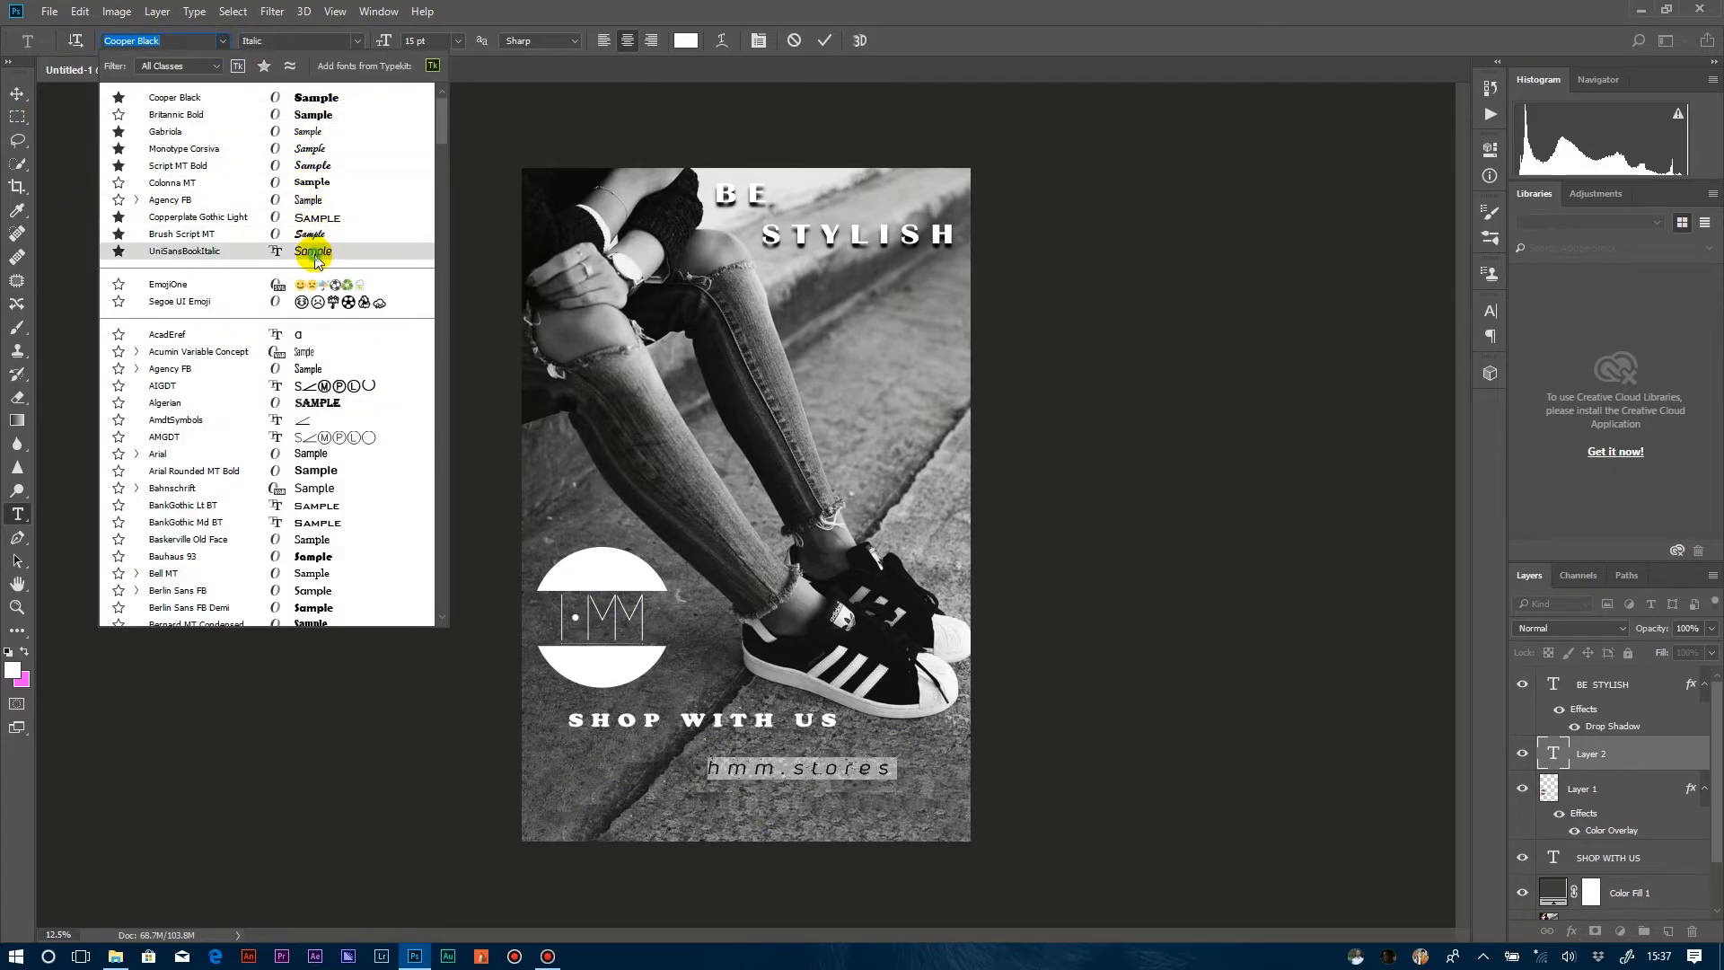
pyautogui.click(315, 252)
pyautogui.click(221, 40)
pyautogui.click(301, 114)
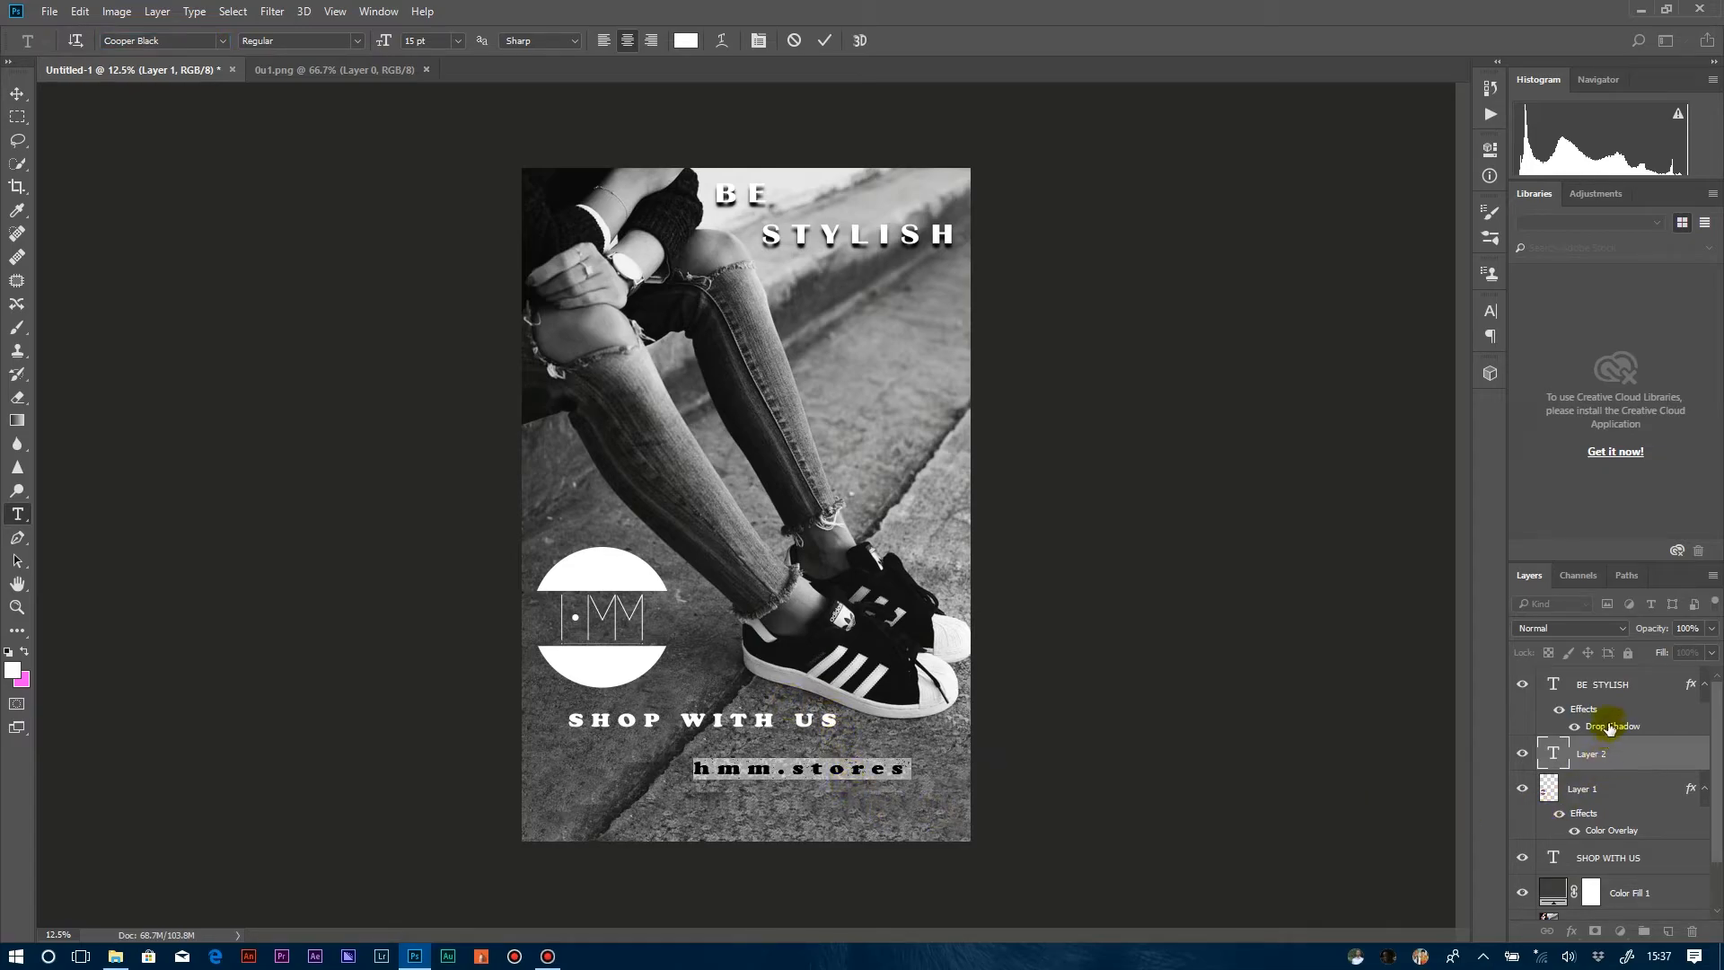
# Change the font of the whole SHOP WITH US text to UniSansBookItalic.
pyautogui.click(1608, 686)
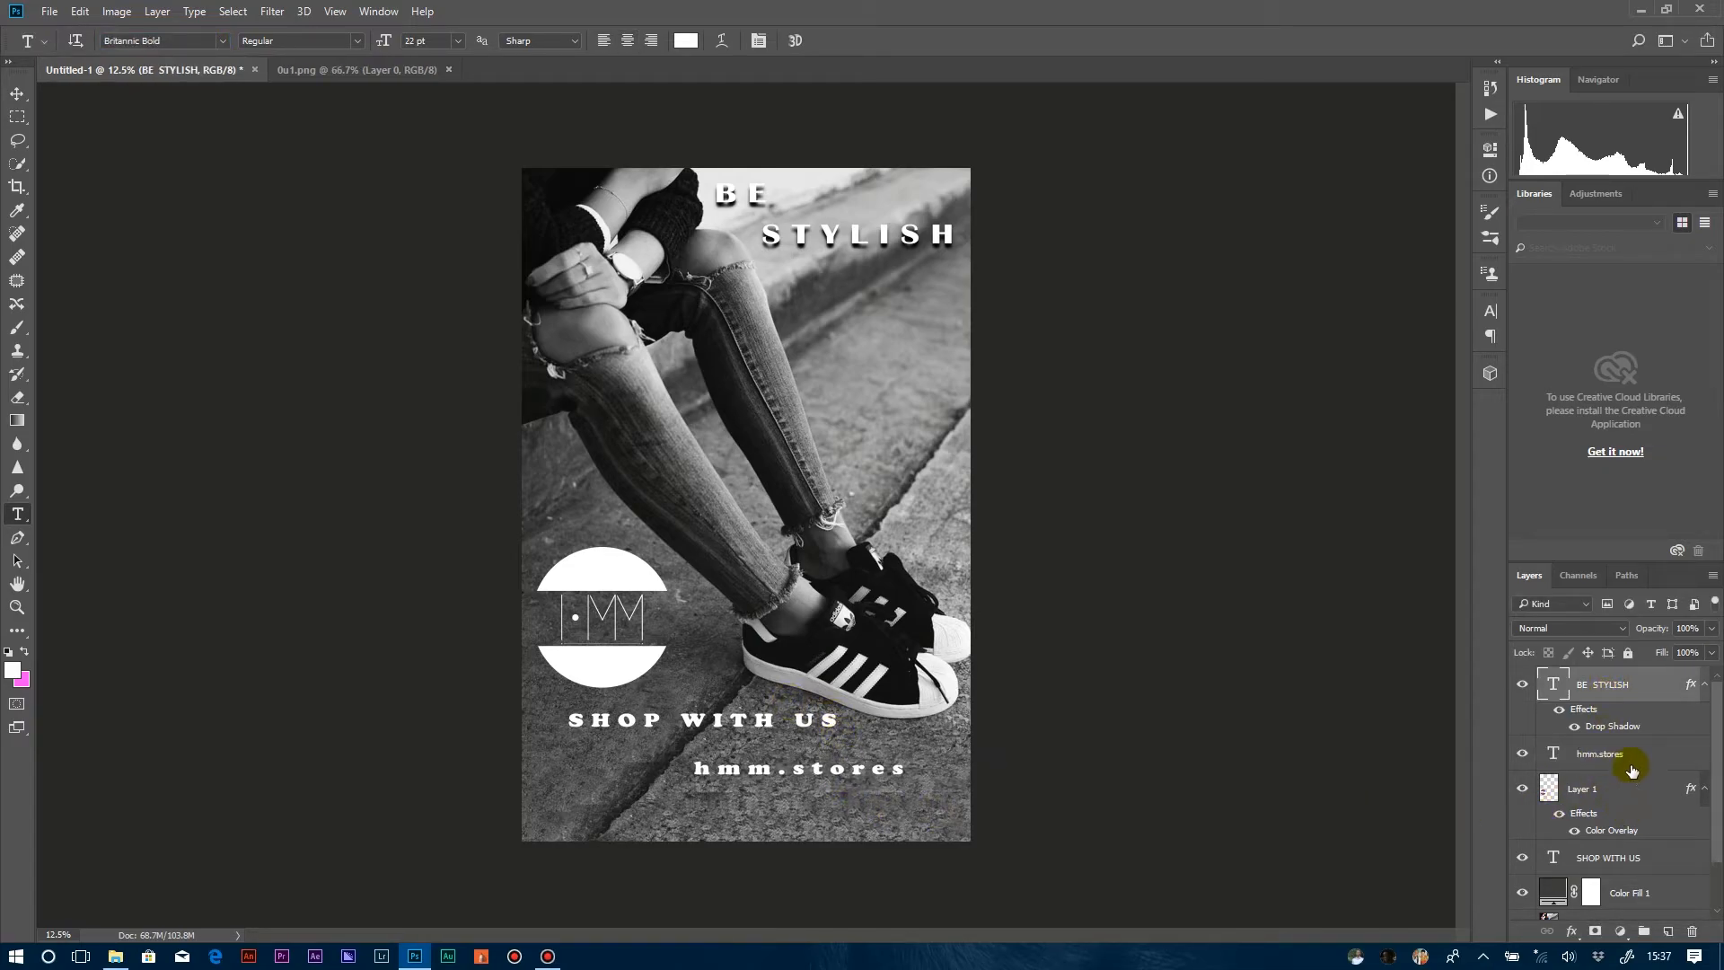
pyautogui.click(1633, 857)
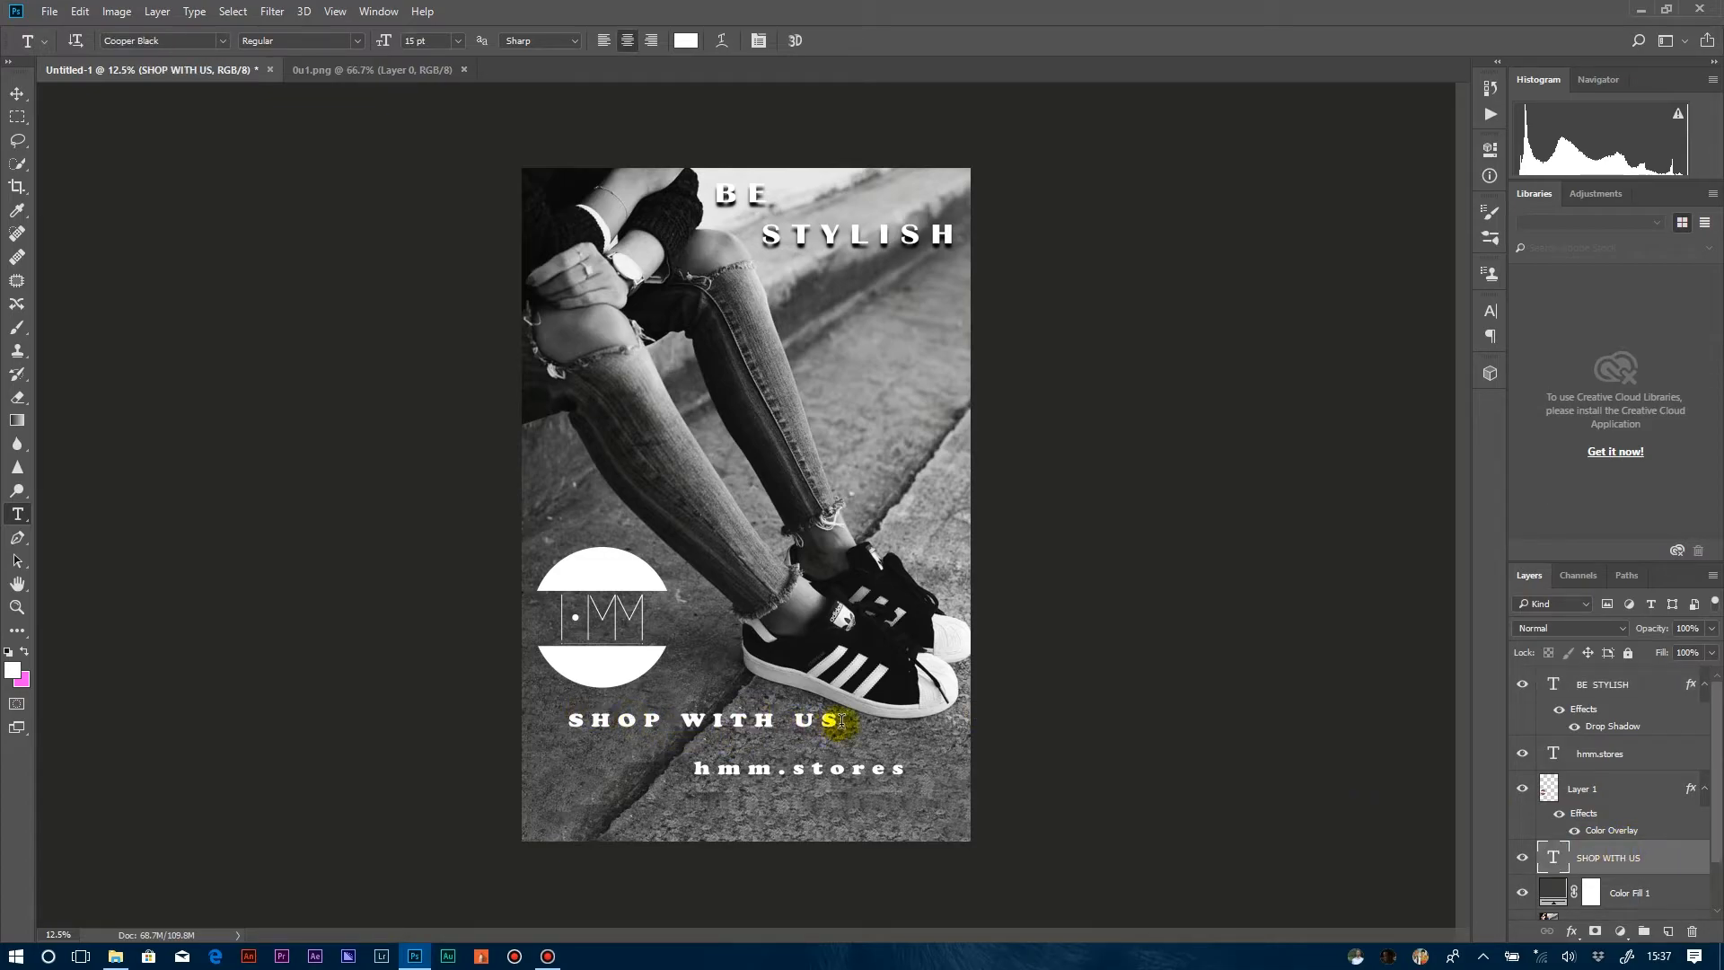
pyautogui.moveTo(841, 721); pyautogui.dragTo(481, 719)
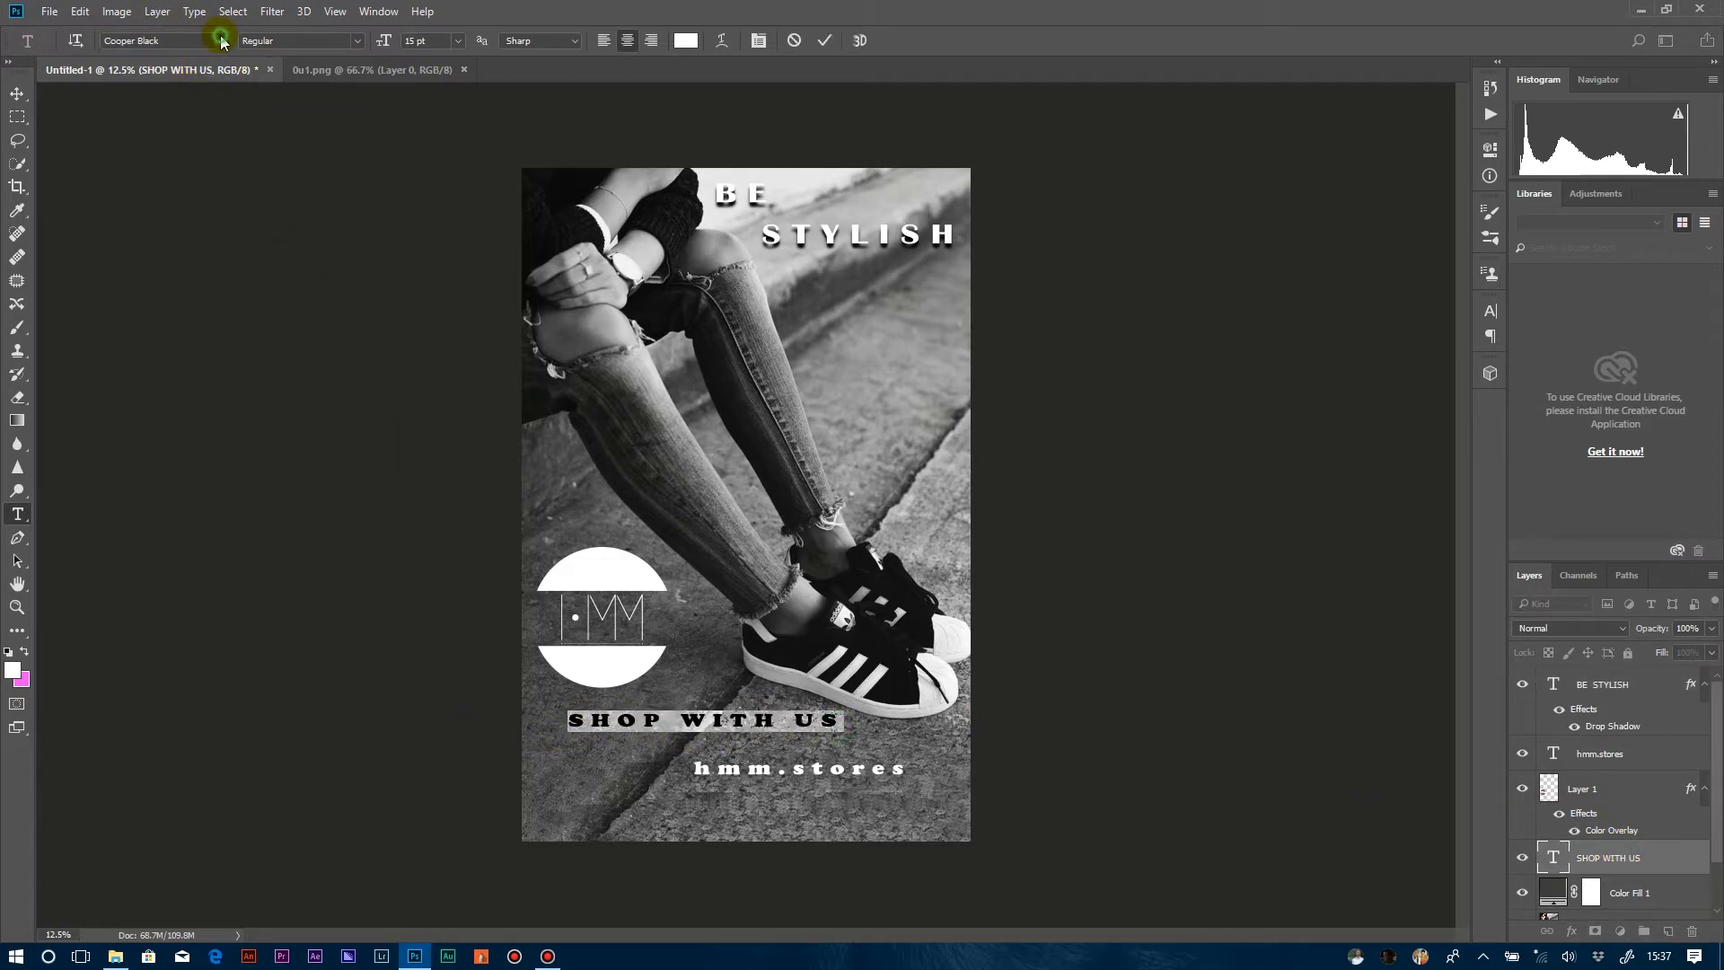
pyautogui.click(222, 42)
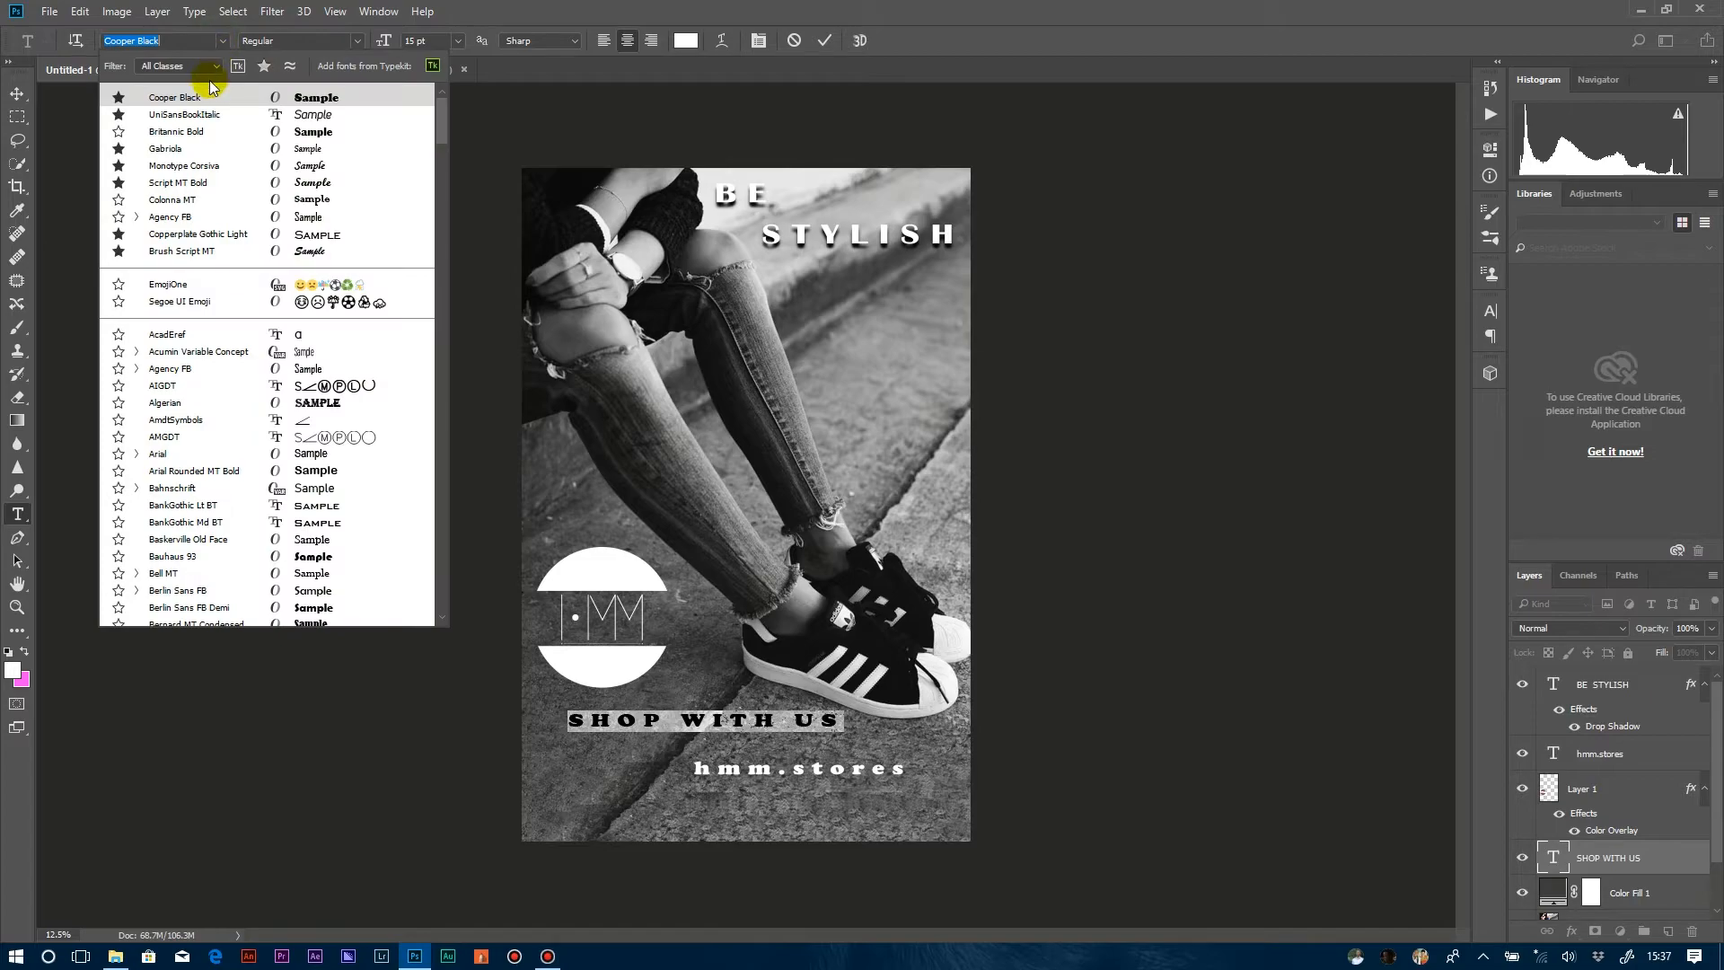
pyautogui.click(325, 117)
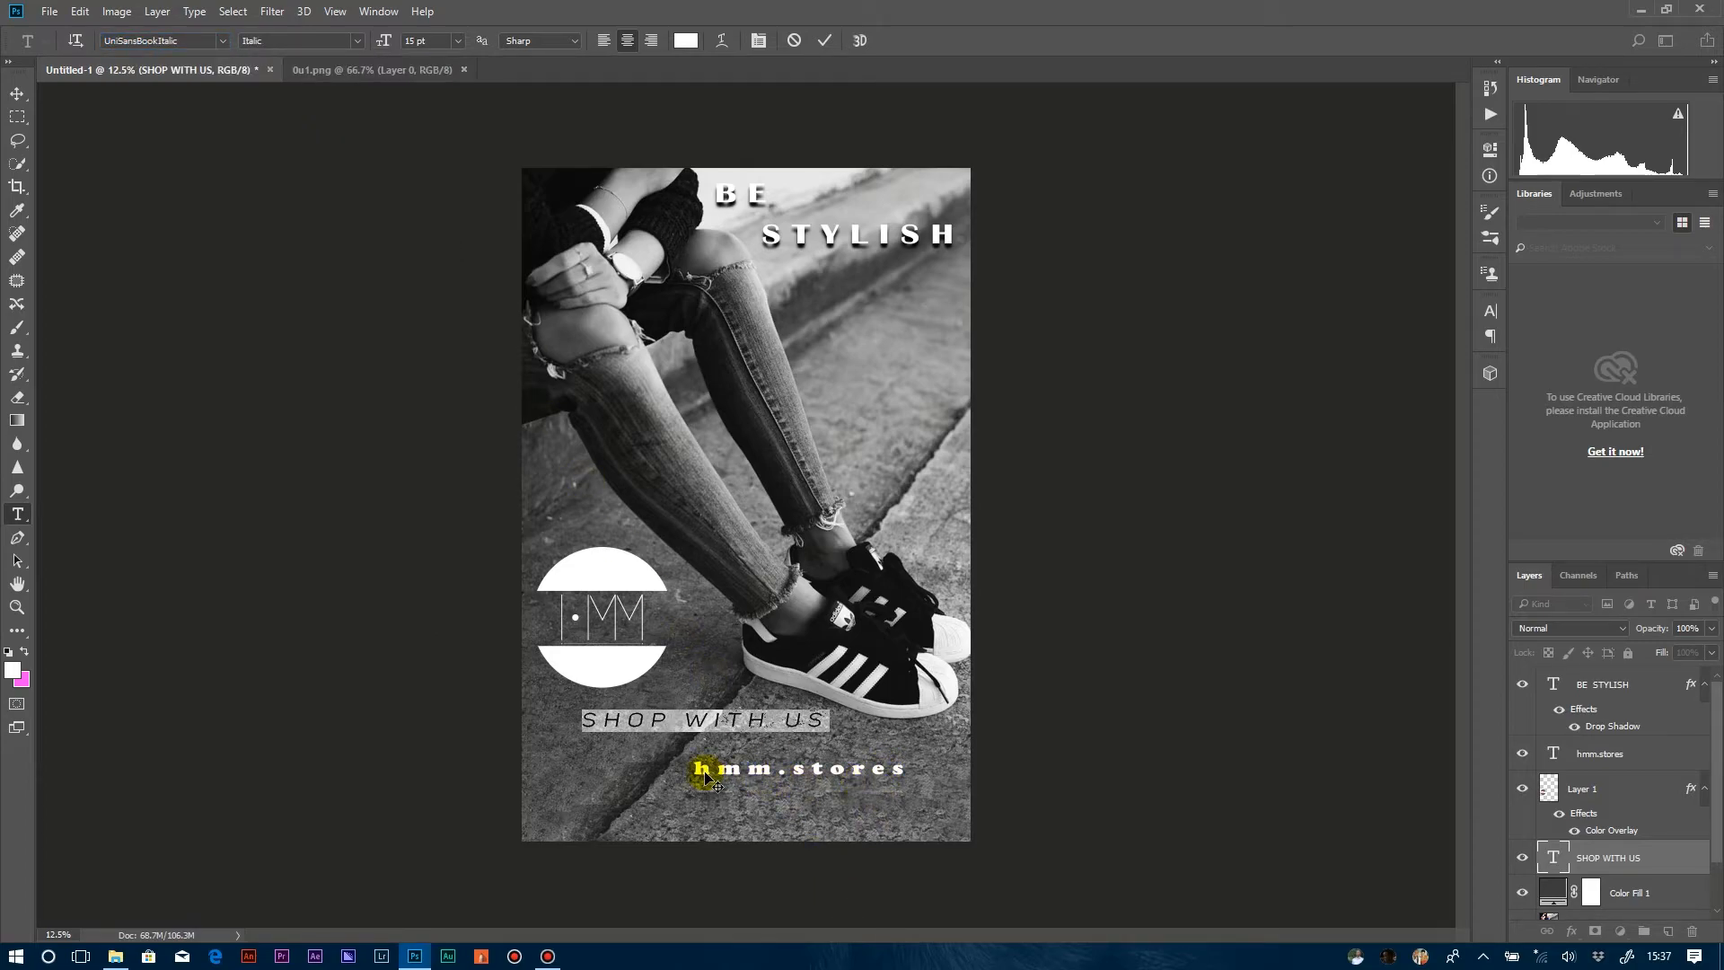
pyautogui.click(1572, 787)
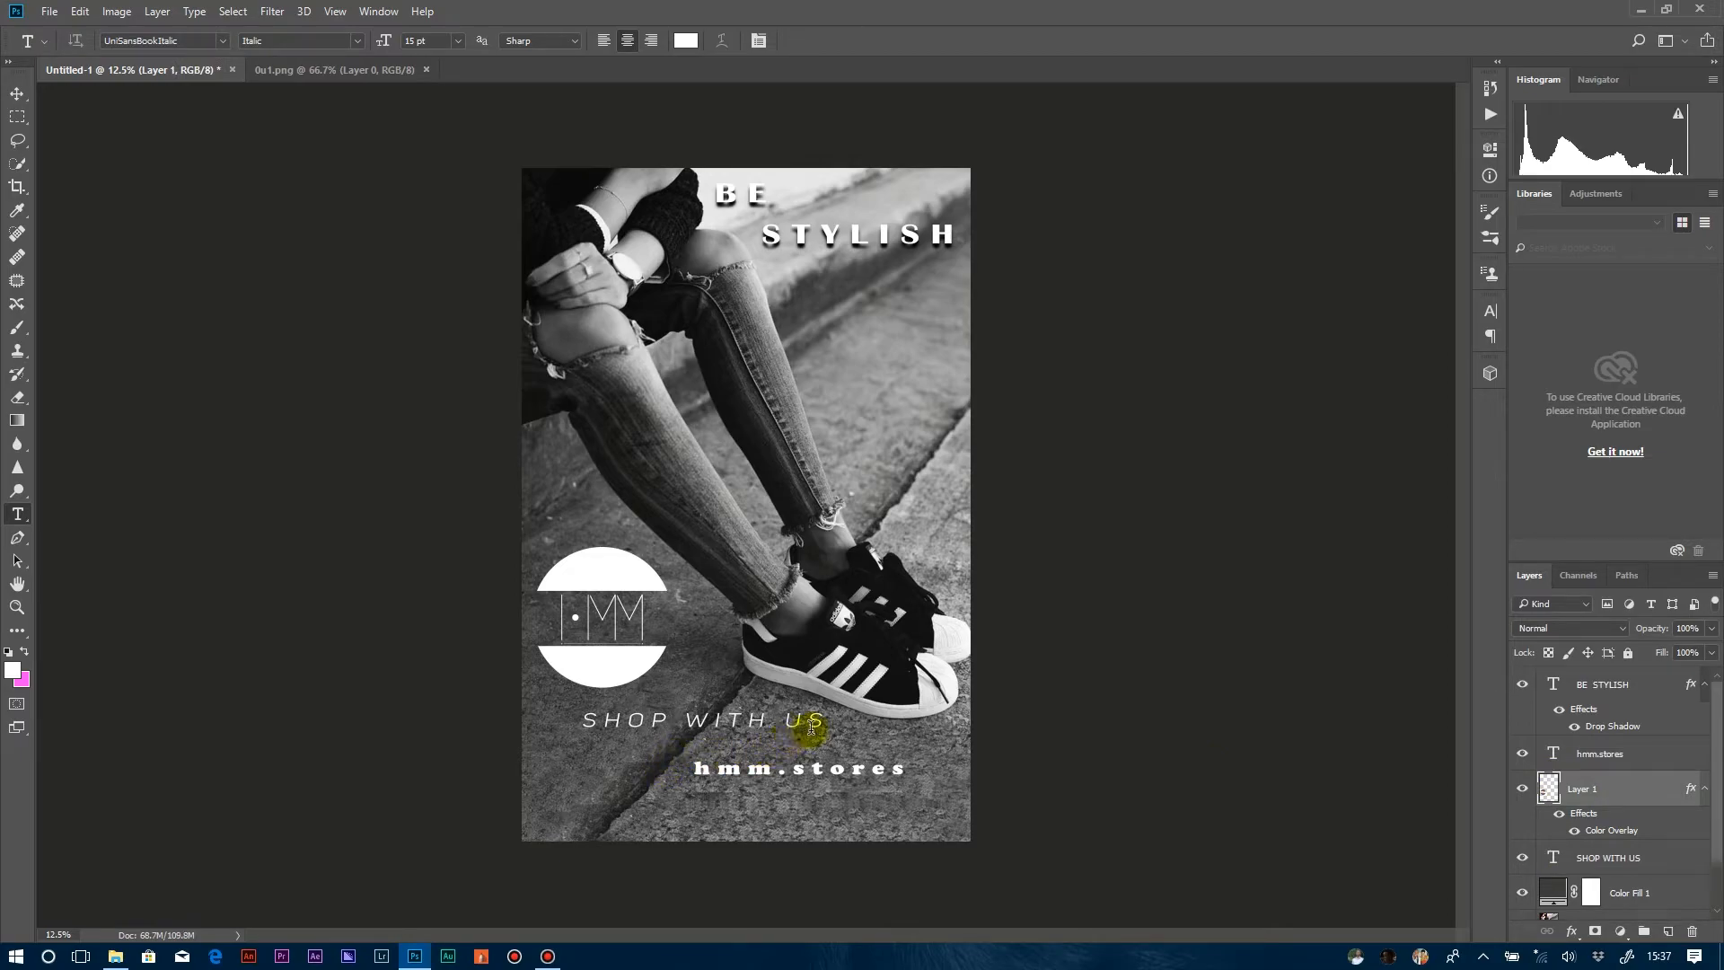
# Apply Faux Bold to the whole SHOP WITH US text.
pyautogui.moveTo(826, 726); pyautogui.dragTo(532, 719)
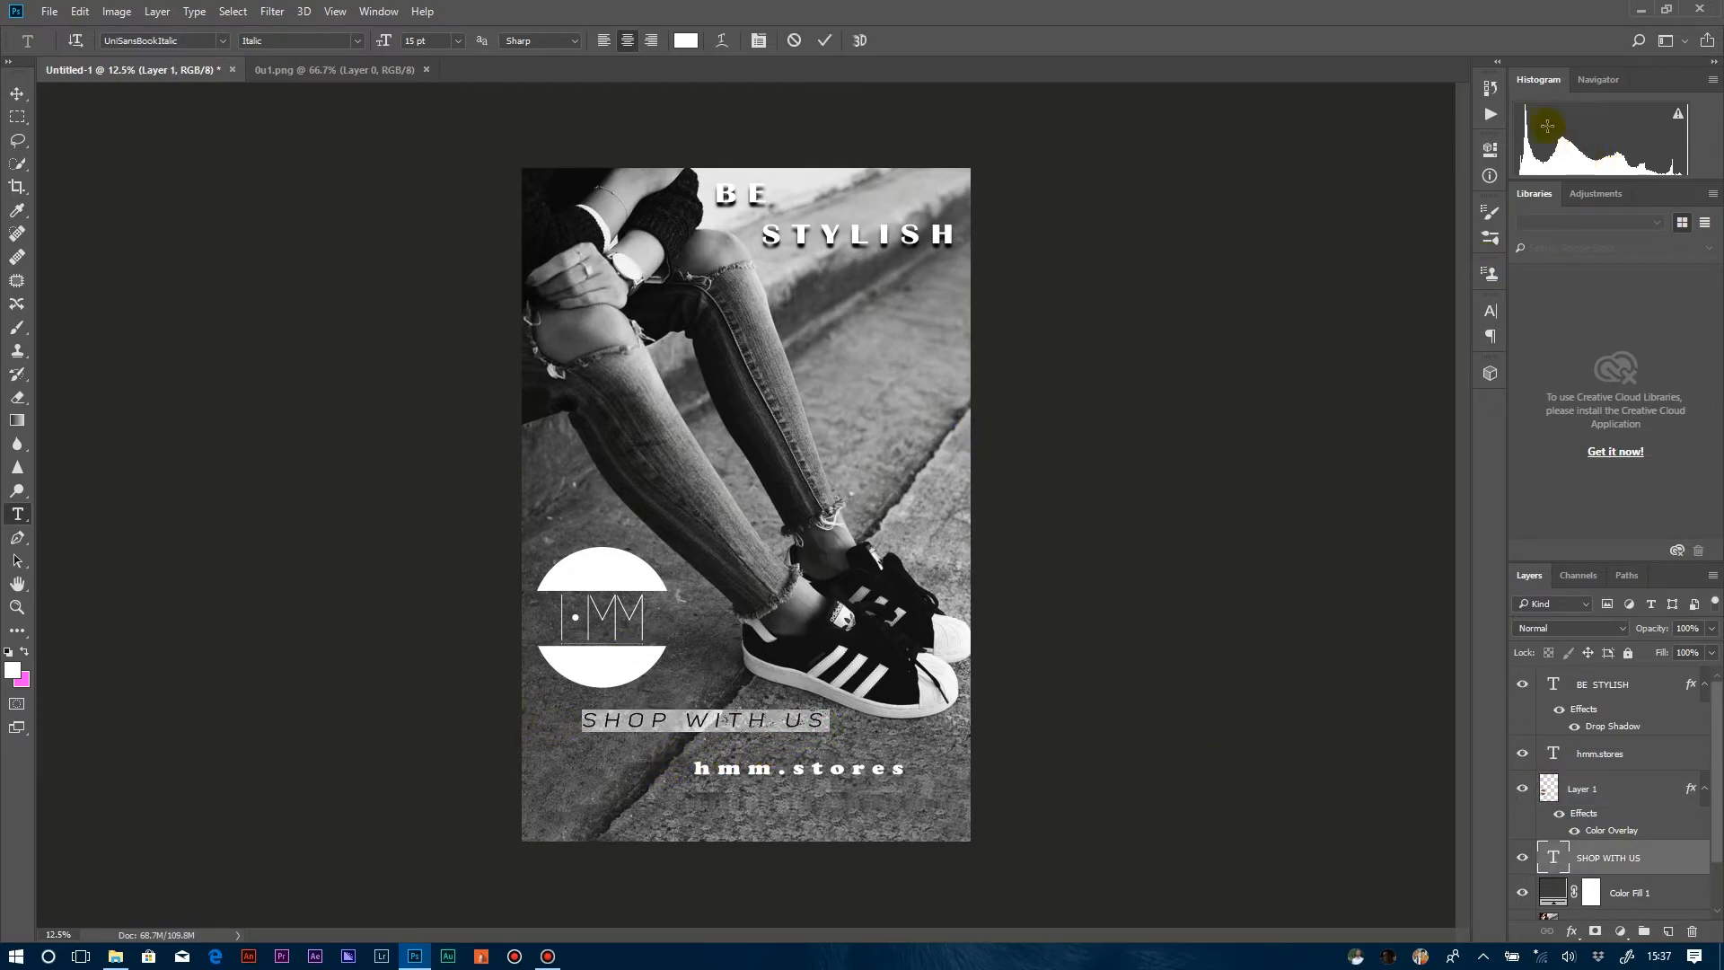
pyautogui.click(1490, 311)
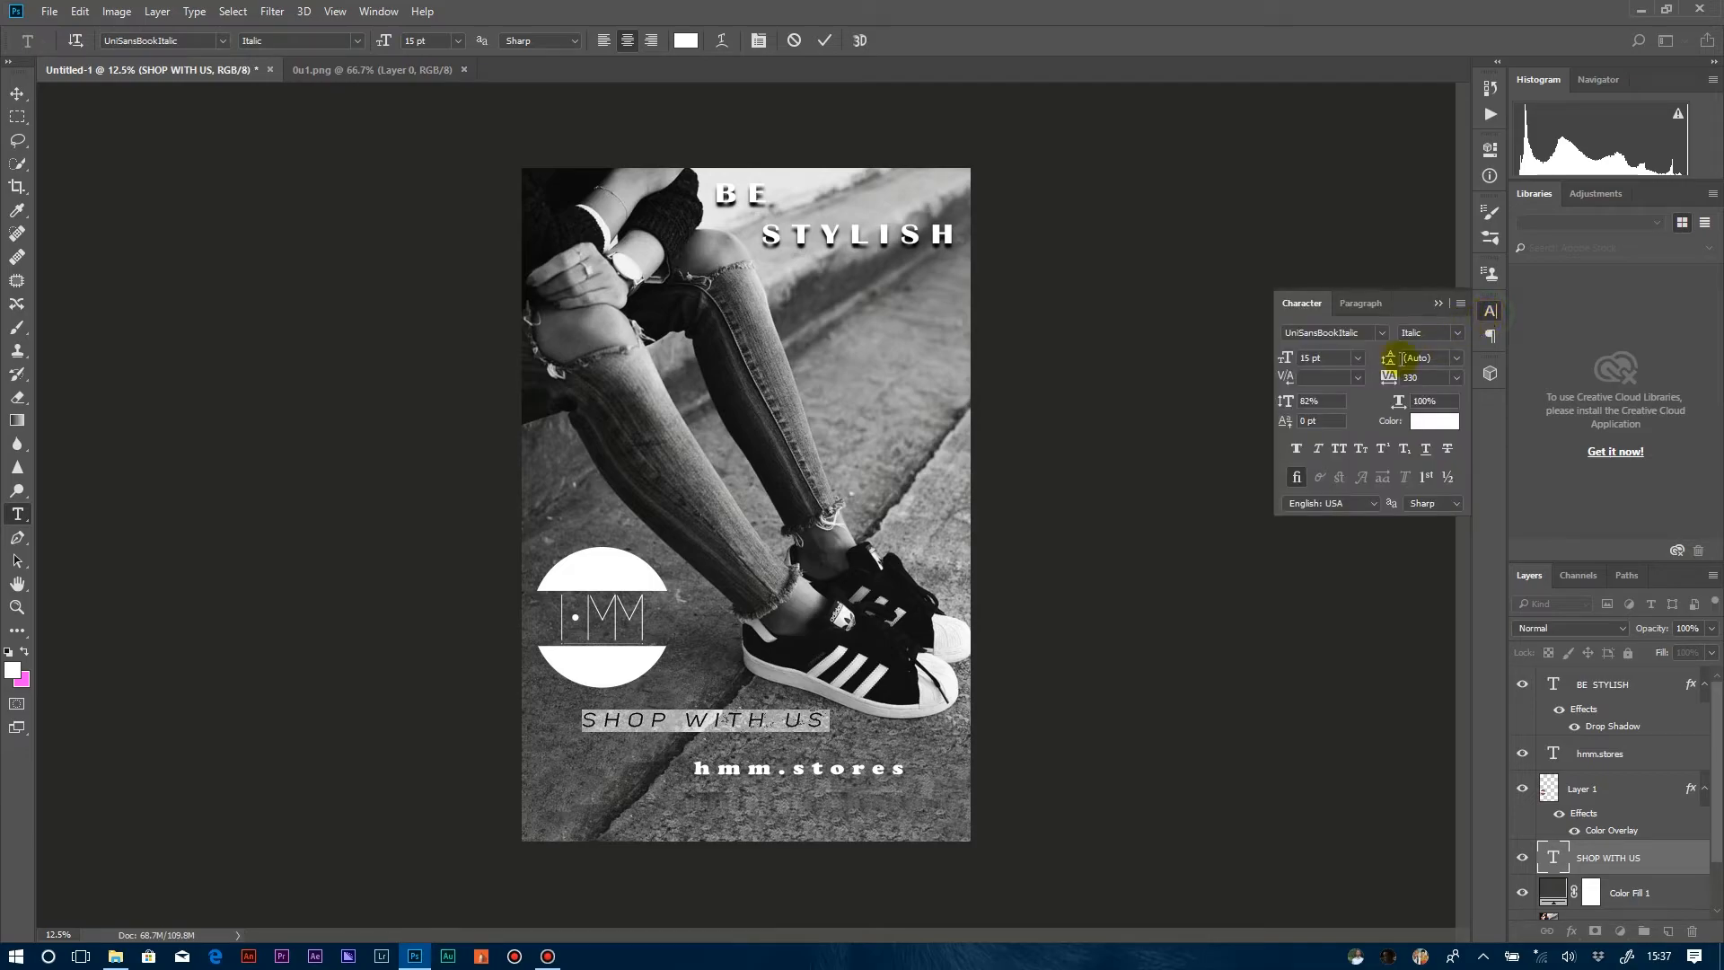
pyautogui.click(1296, 451)
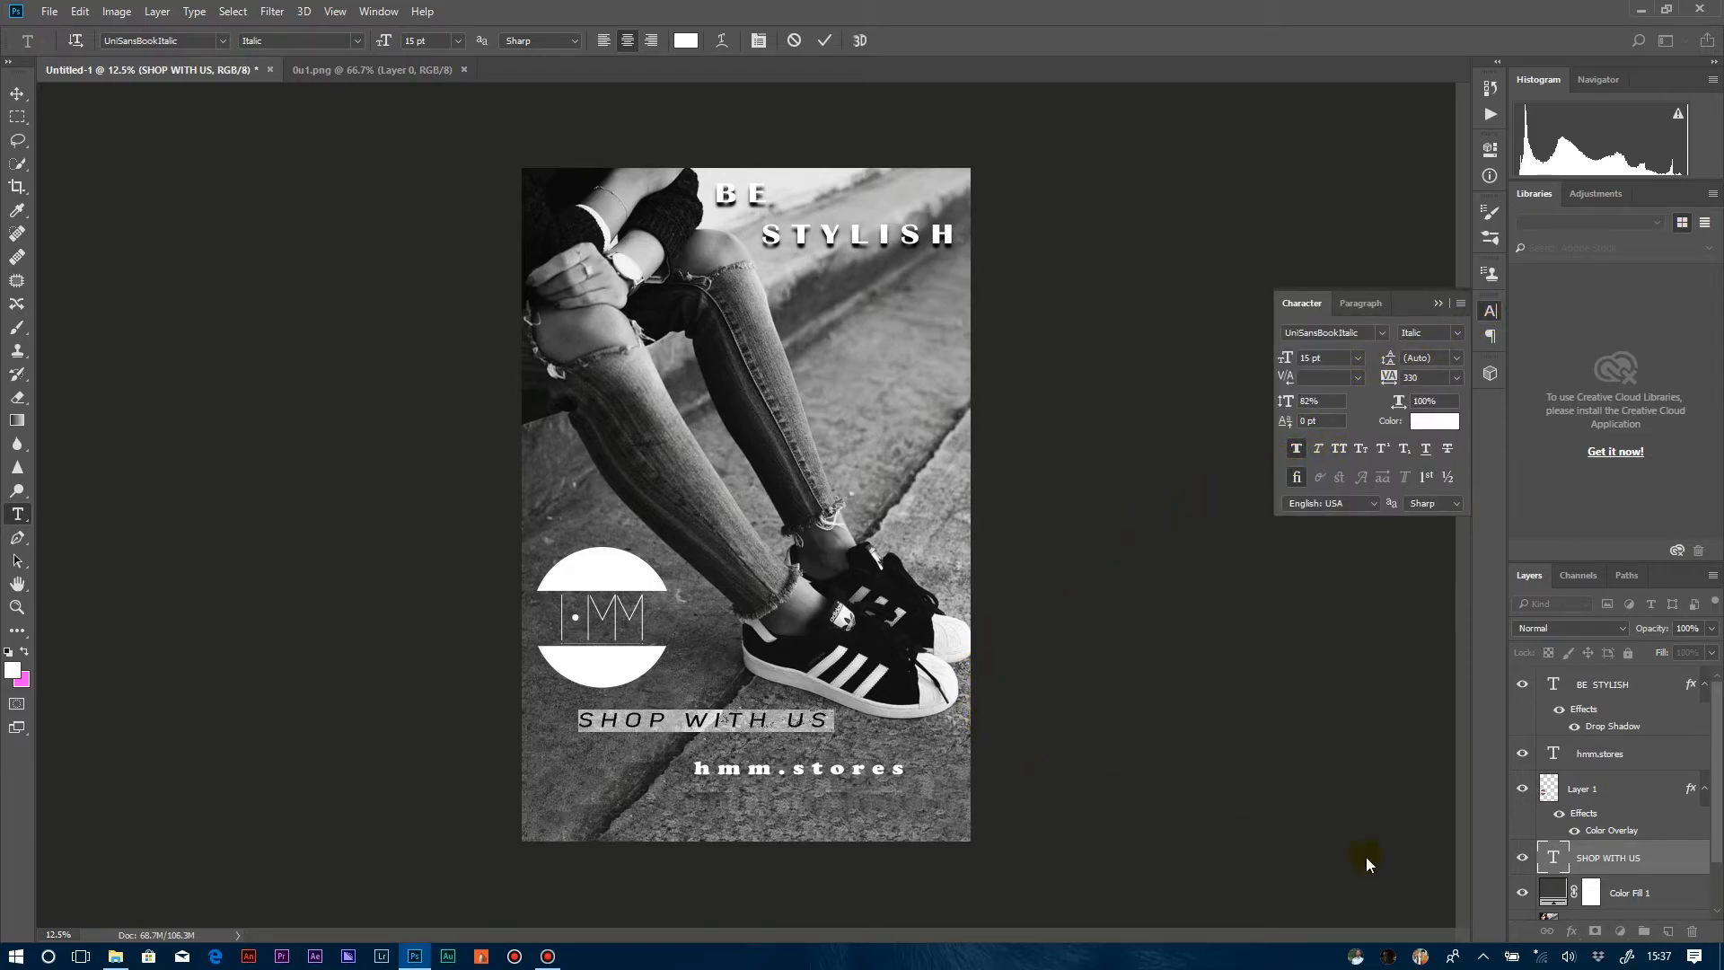
pyautogui.click(1589, 865)
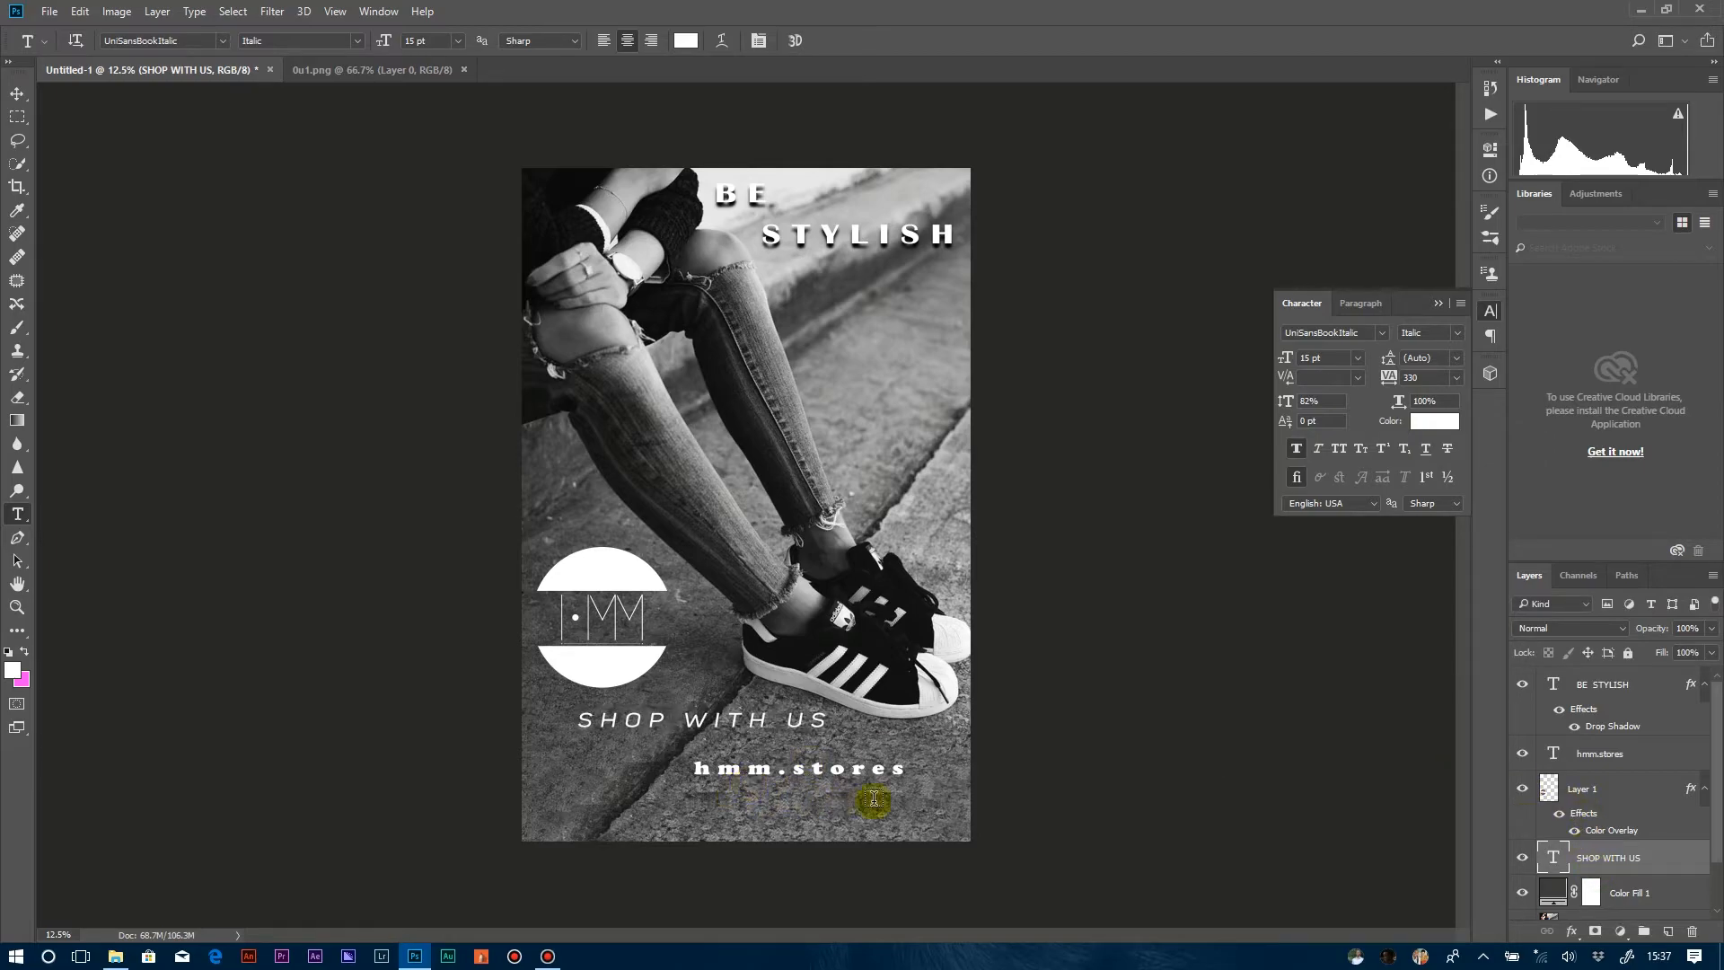
# Add the store's phone number as a new white text line below hmm.stores, near the photo's lower edge.
pyautogui.click(713, 807)
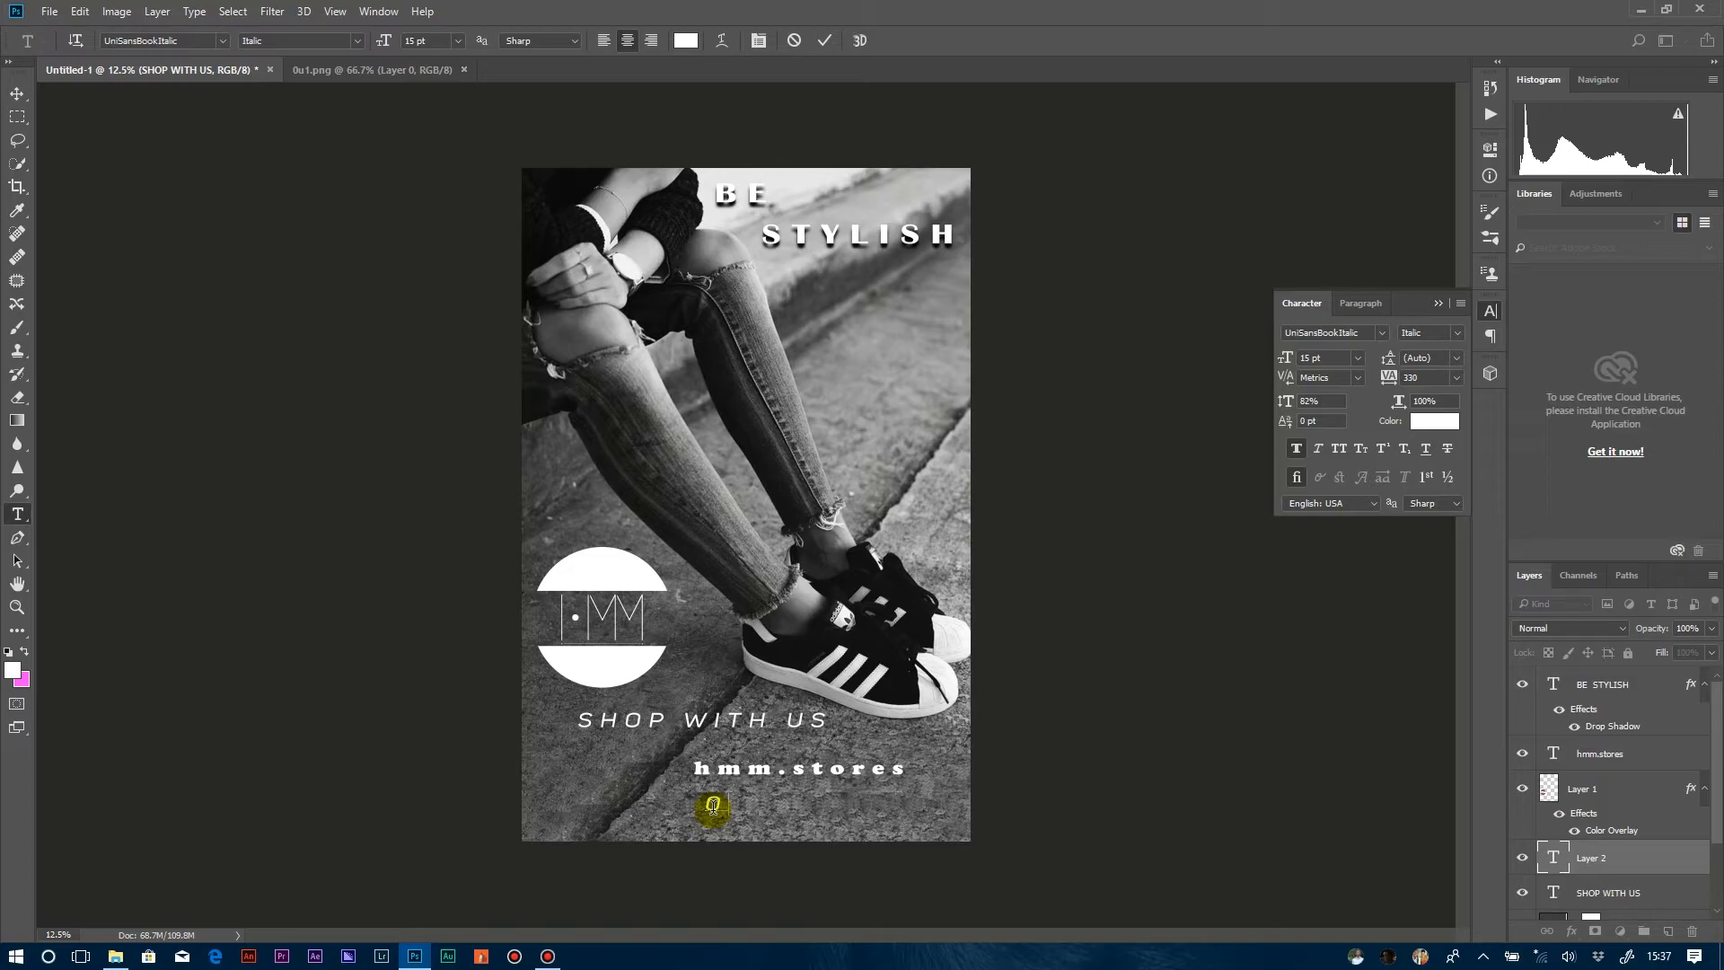
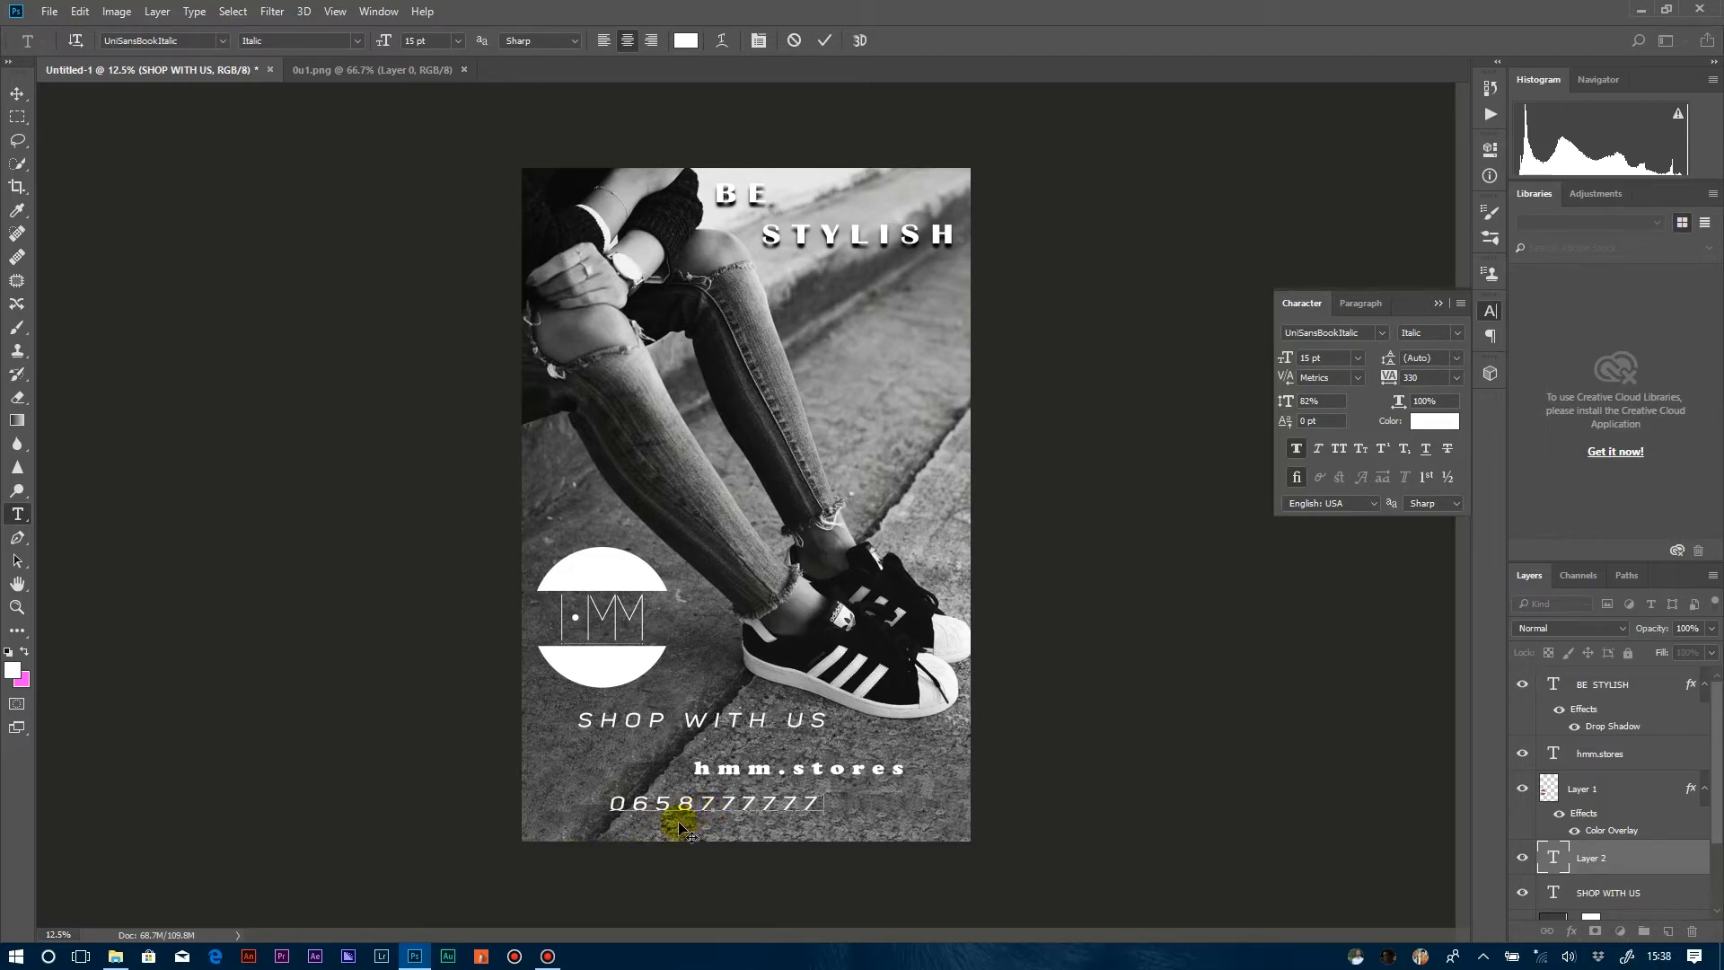
# Move the phone number line directly beneath hmm.stores, aligned with it, and commit the text.
pyautogui.moveTo(716, 823); pyautogui.dragTo(801, 833)
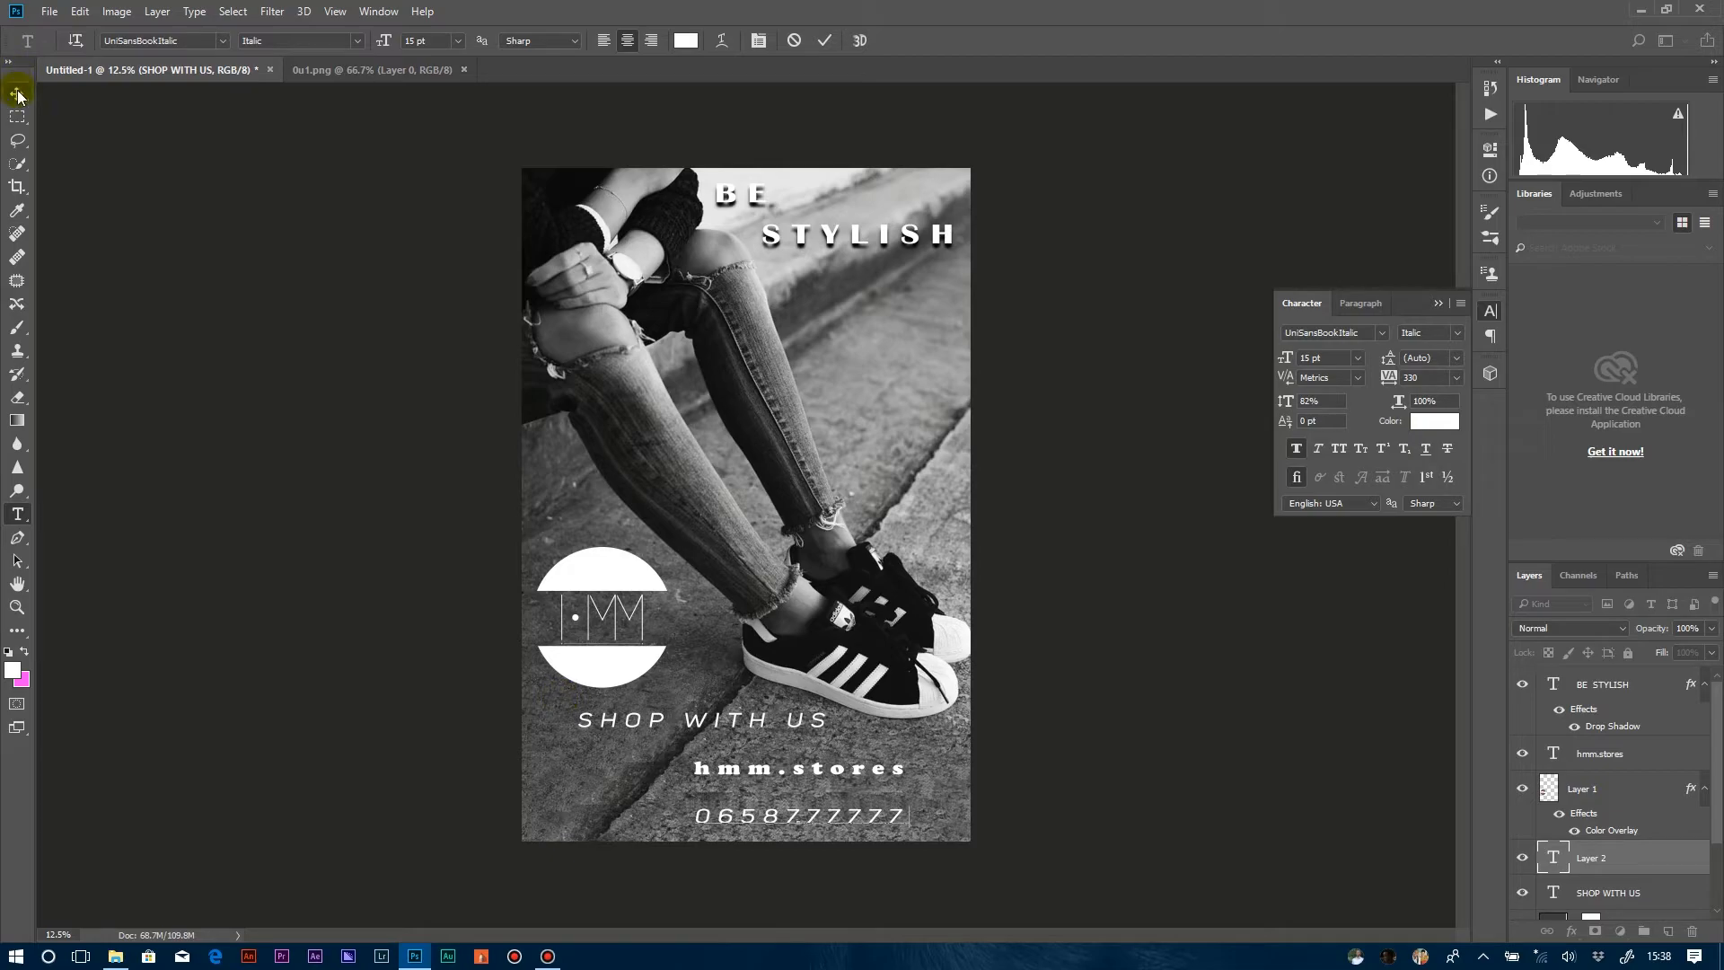
pyautogui.click(1584, 754)
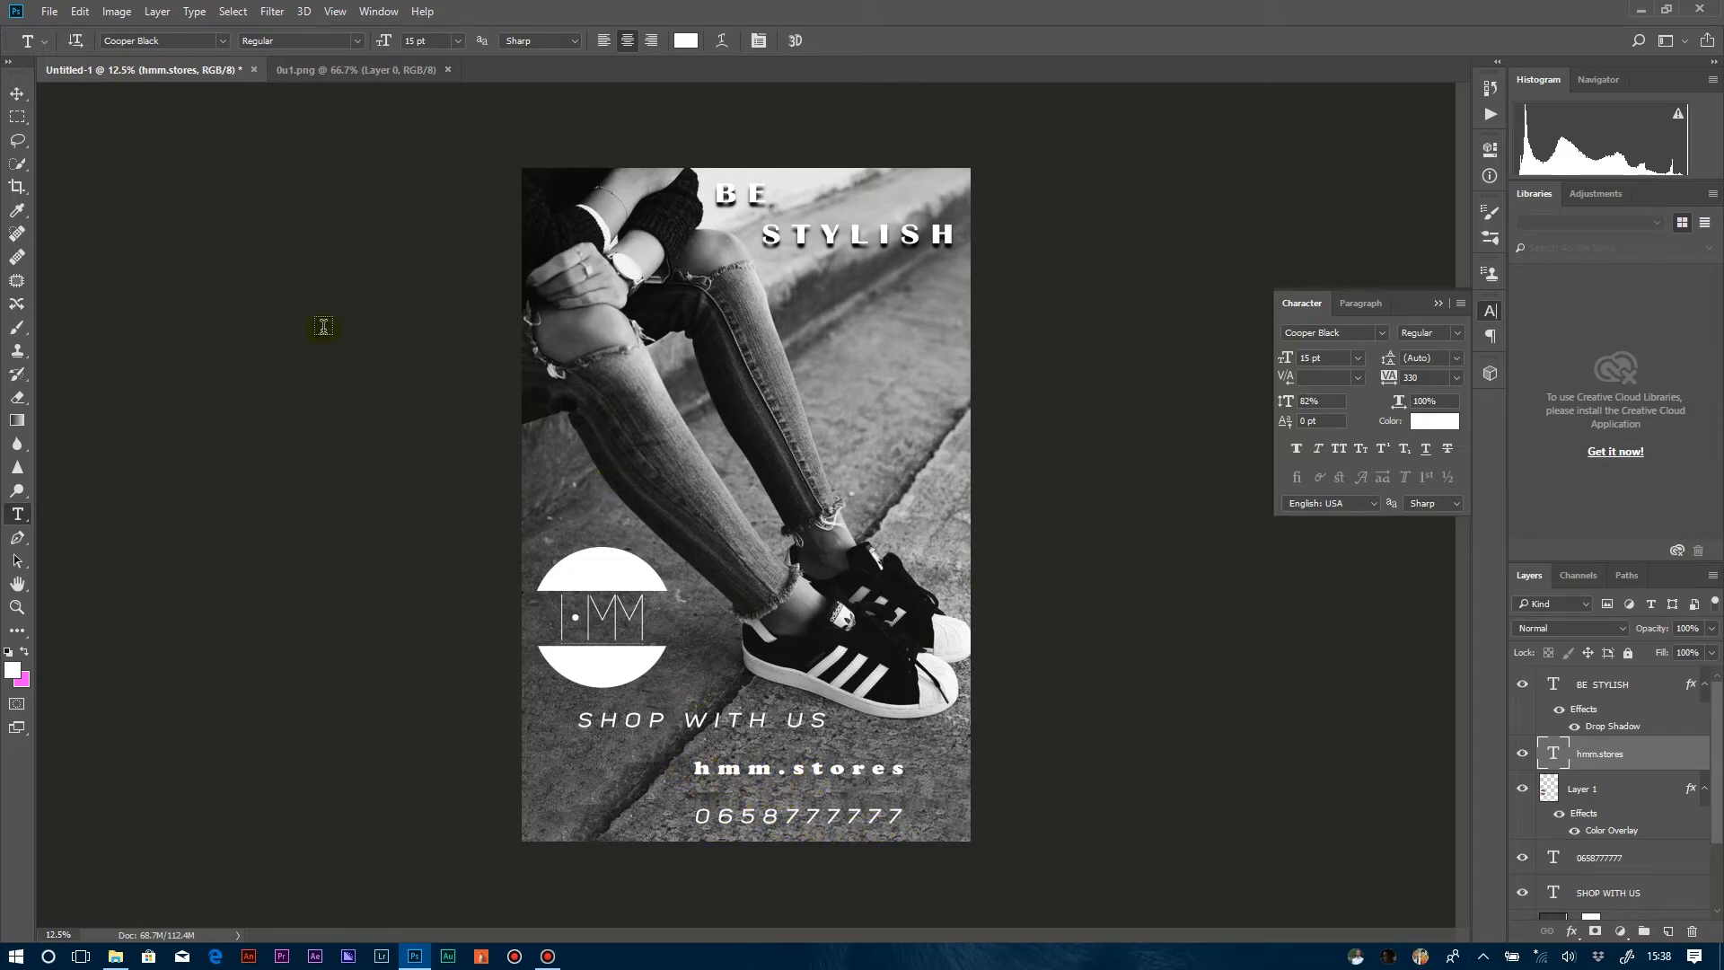
# Open the icon images "download" and "images (3)" from the hmm pictures folder in Photoshop.
pyautogui.click(117, 957)
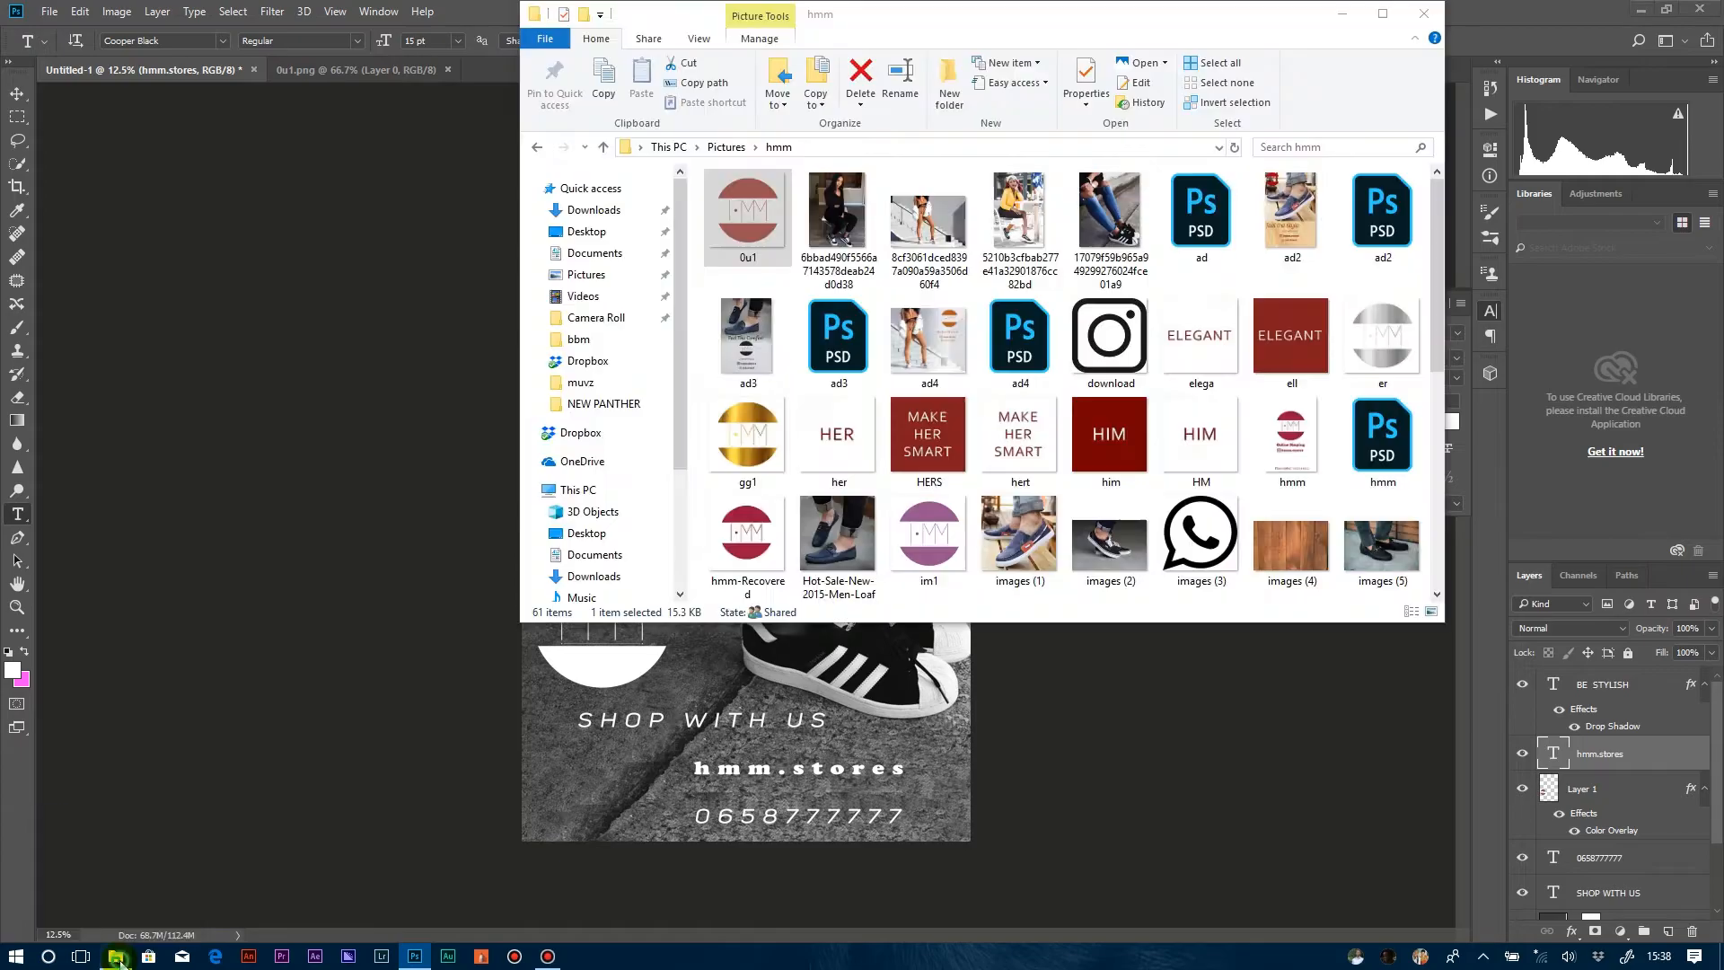
pyautogui.click(1199, 525)
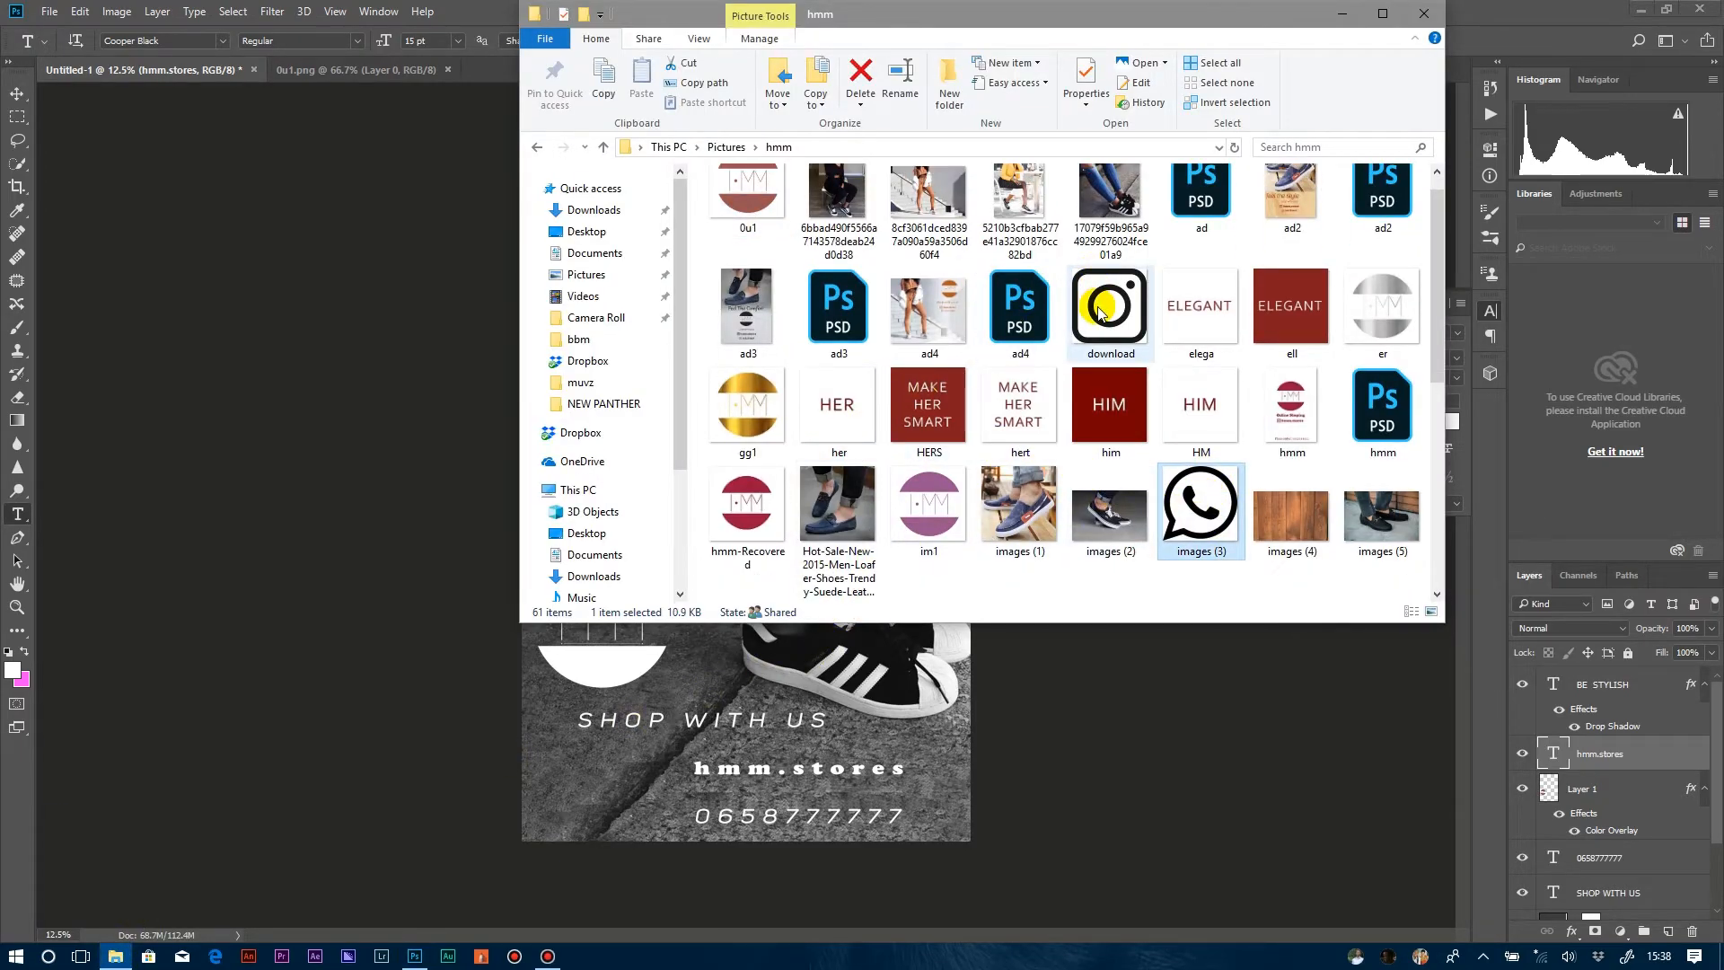
pyautogui.moveTo(1100, 310); pyautogui.dragTo(529, 78)
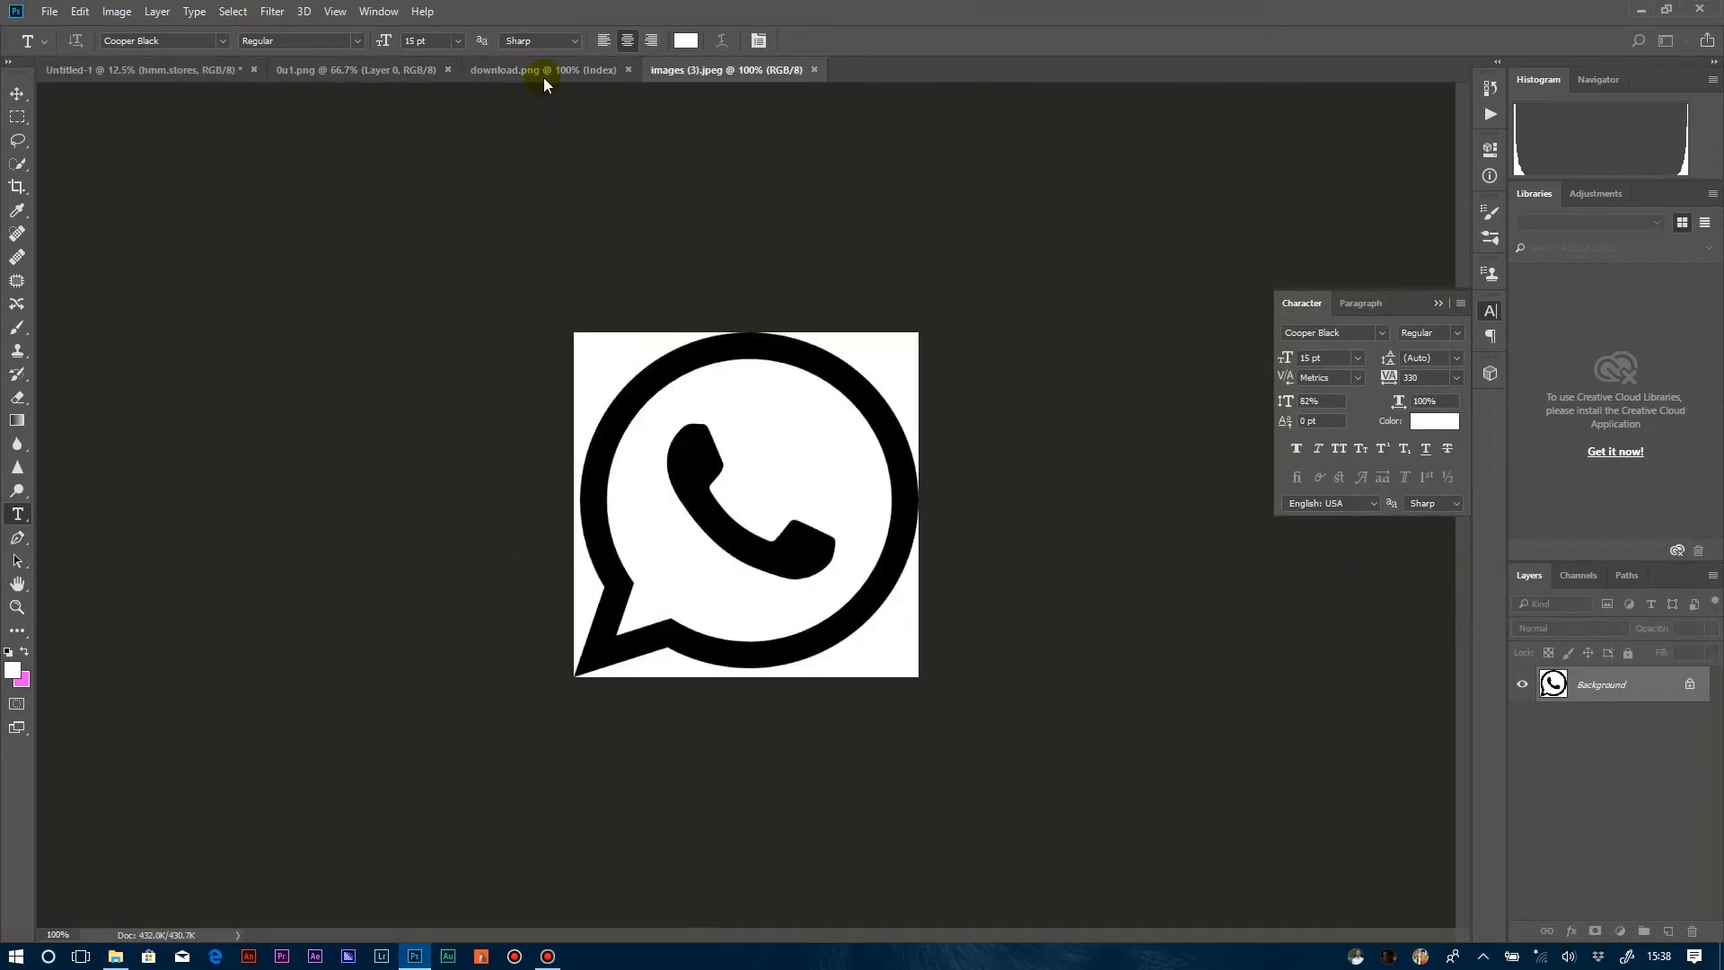
# Select the black parts of the Instagram icon in download.png with Color Range.
pyautogui.click(548, 70)
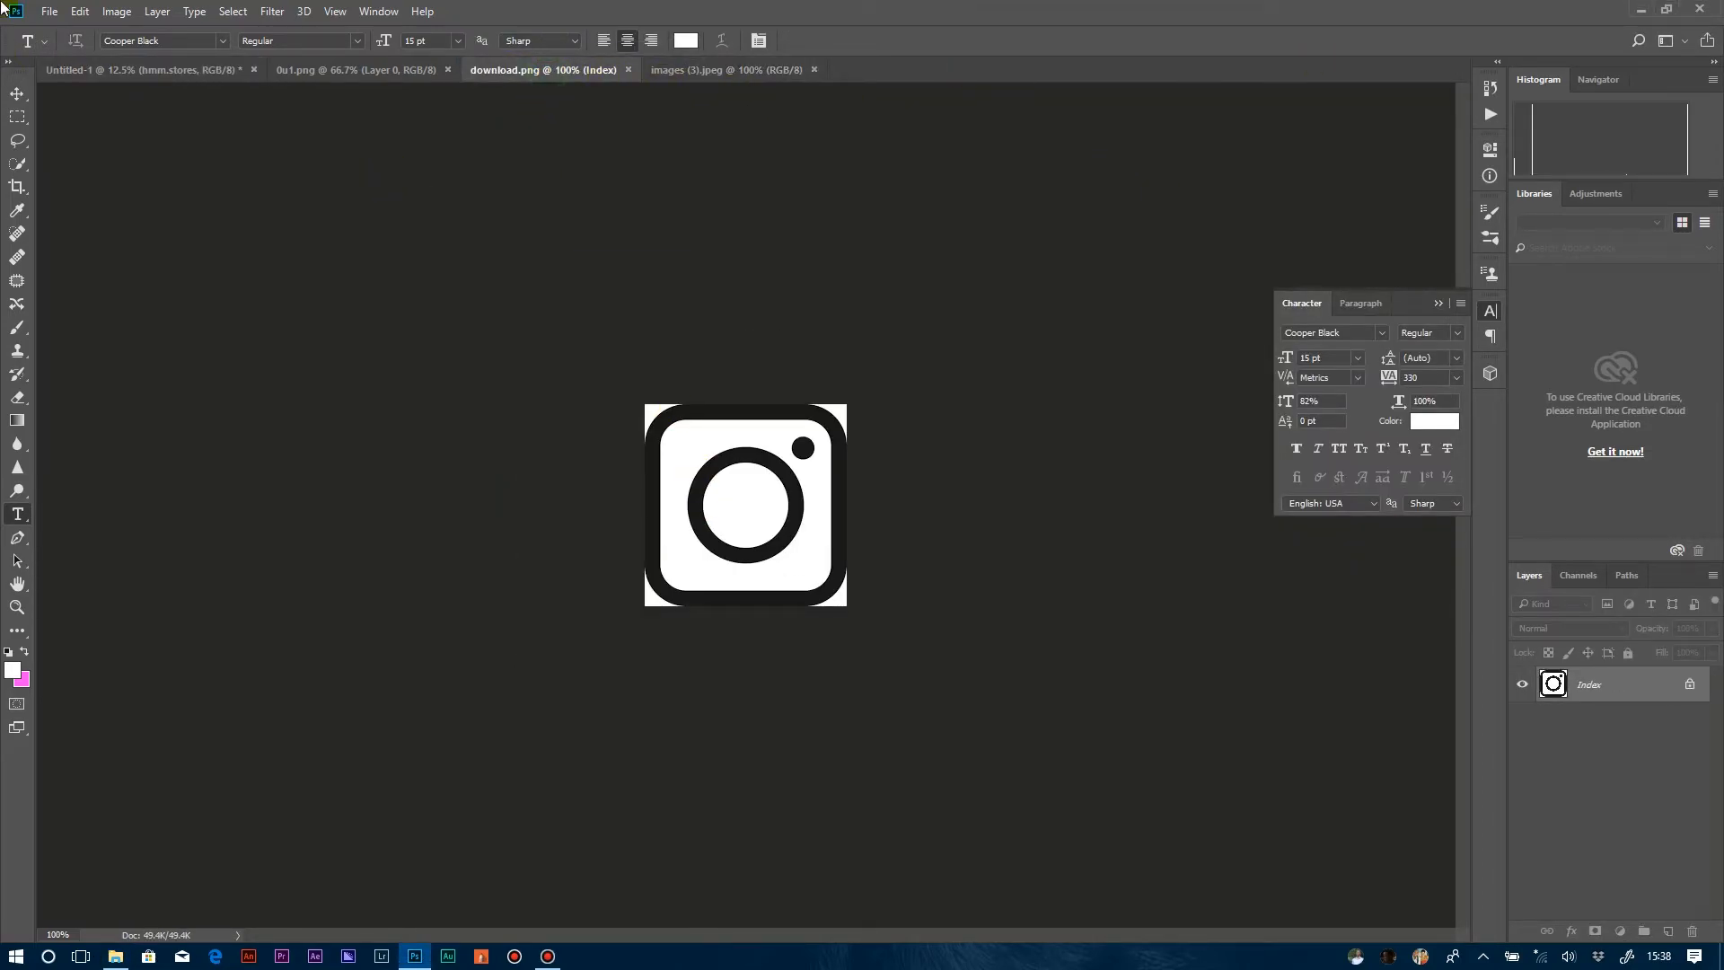
pyautogui.click(233, 10)
pyautogui.click(283, 179)
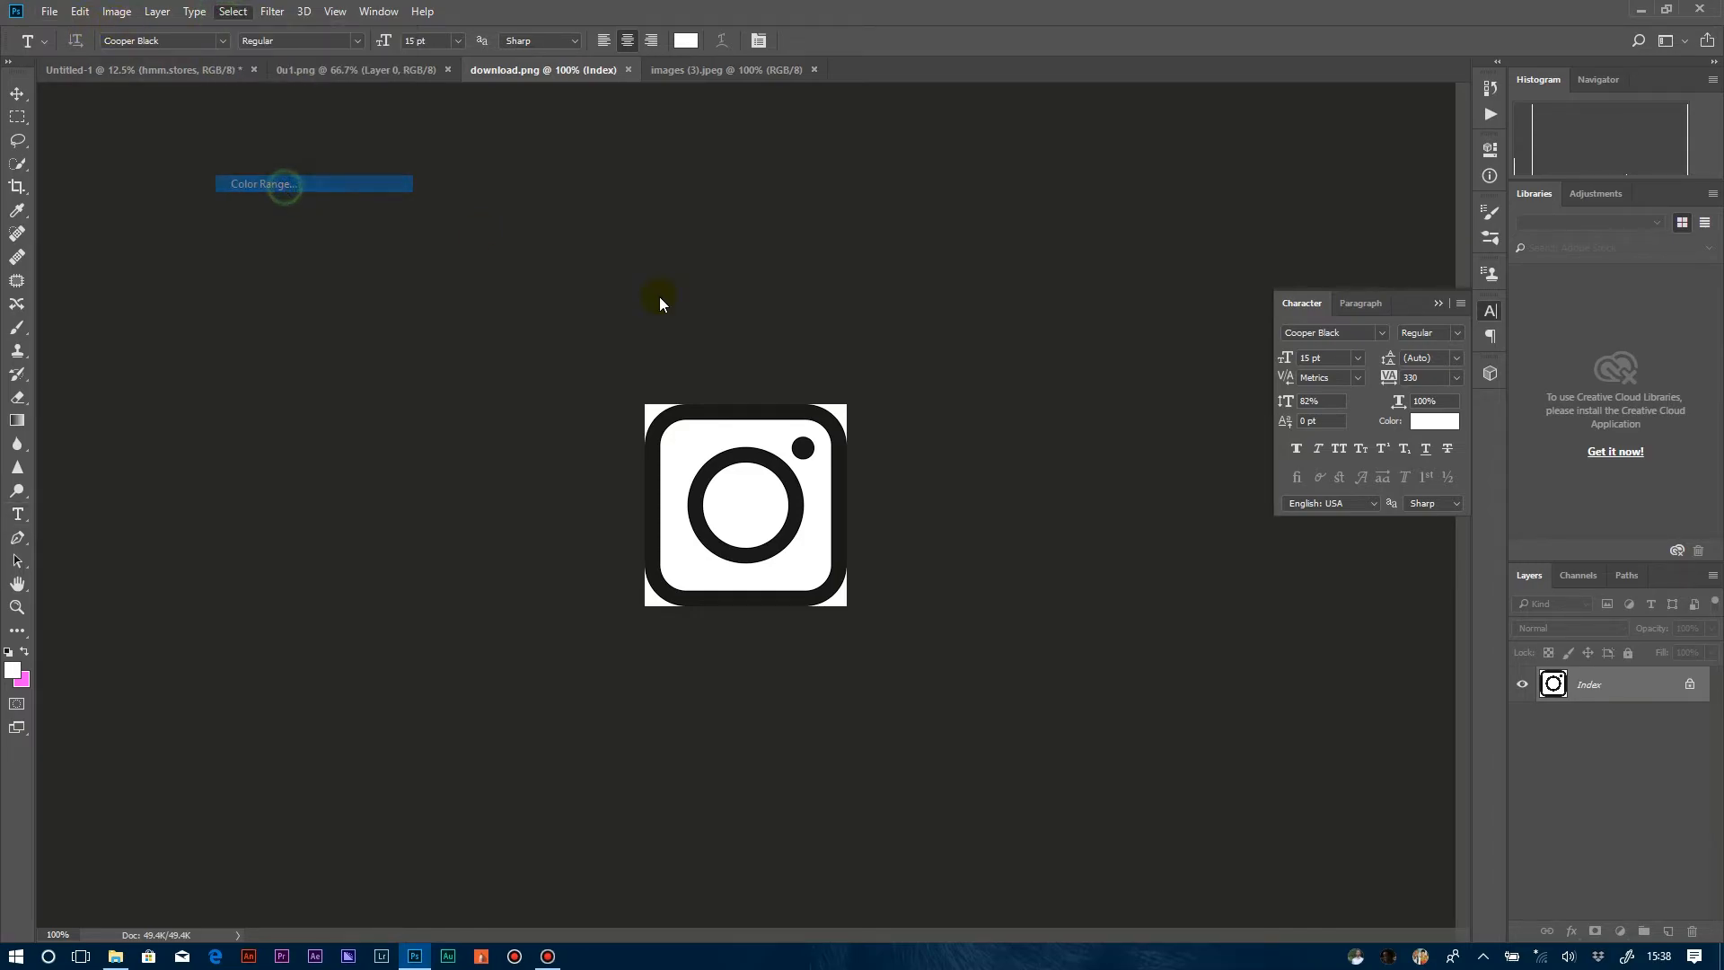
pyautogui.click(709, 409)
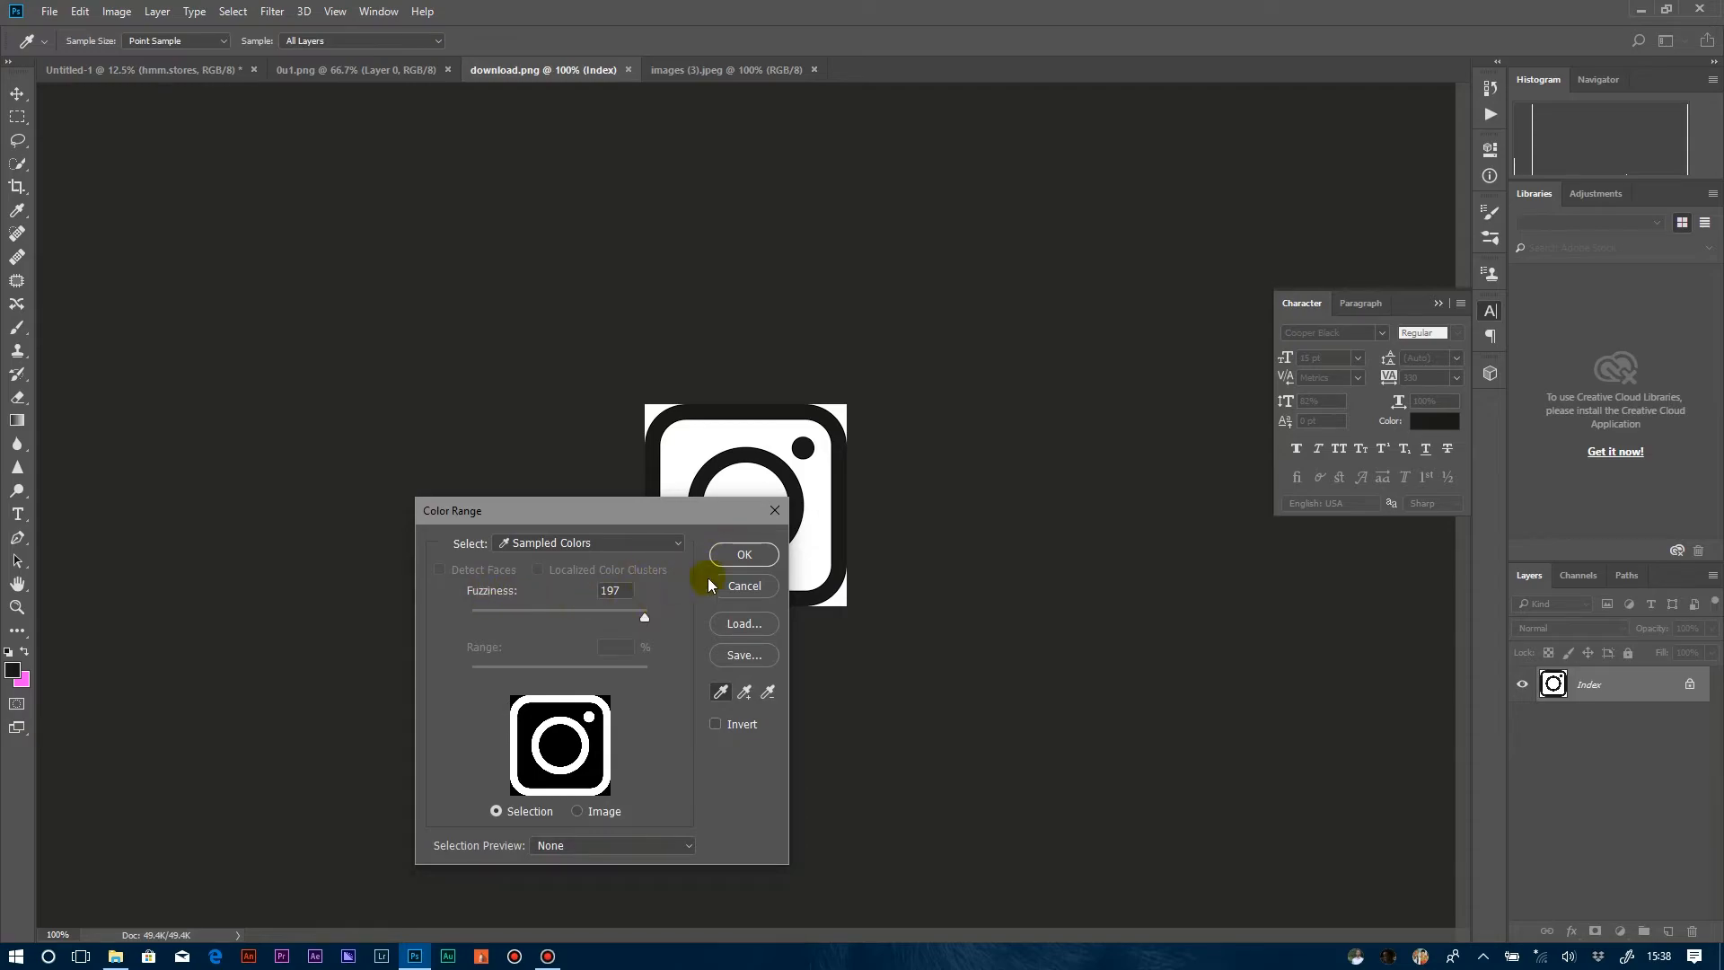
pyautogui.click(746, 556)
pyautogui.press('t')
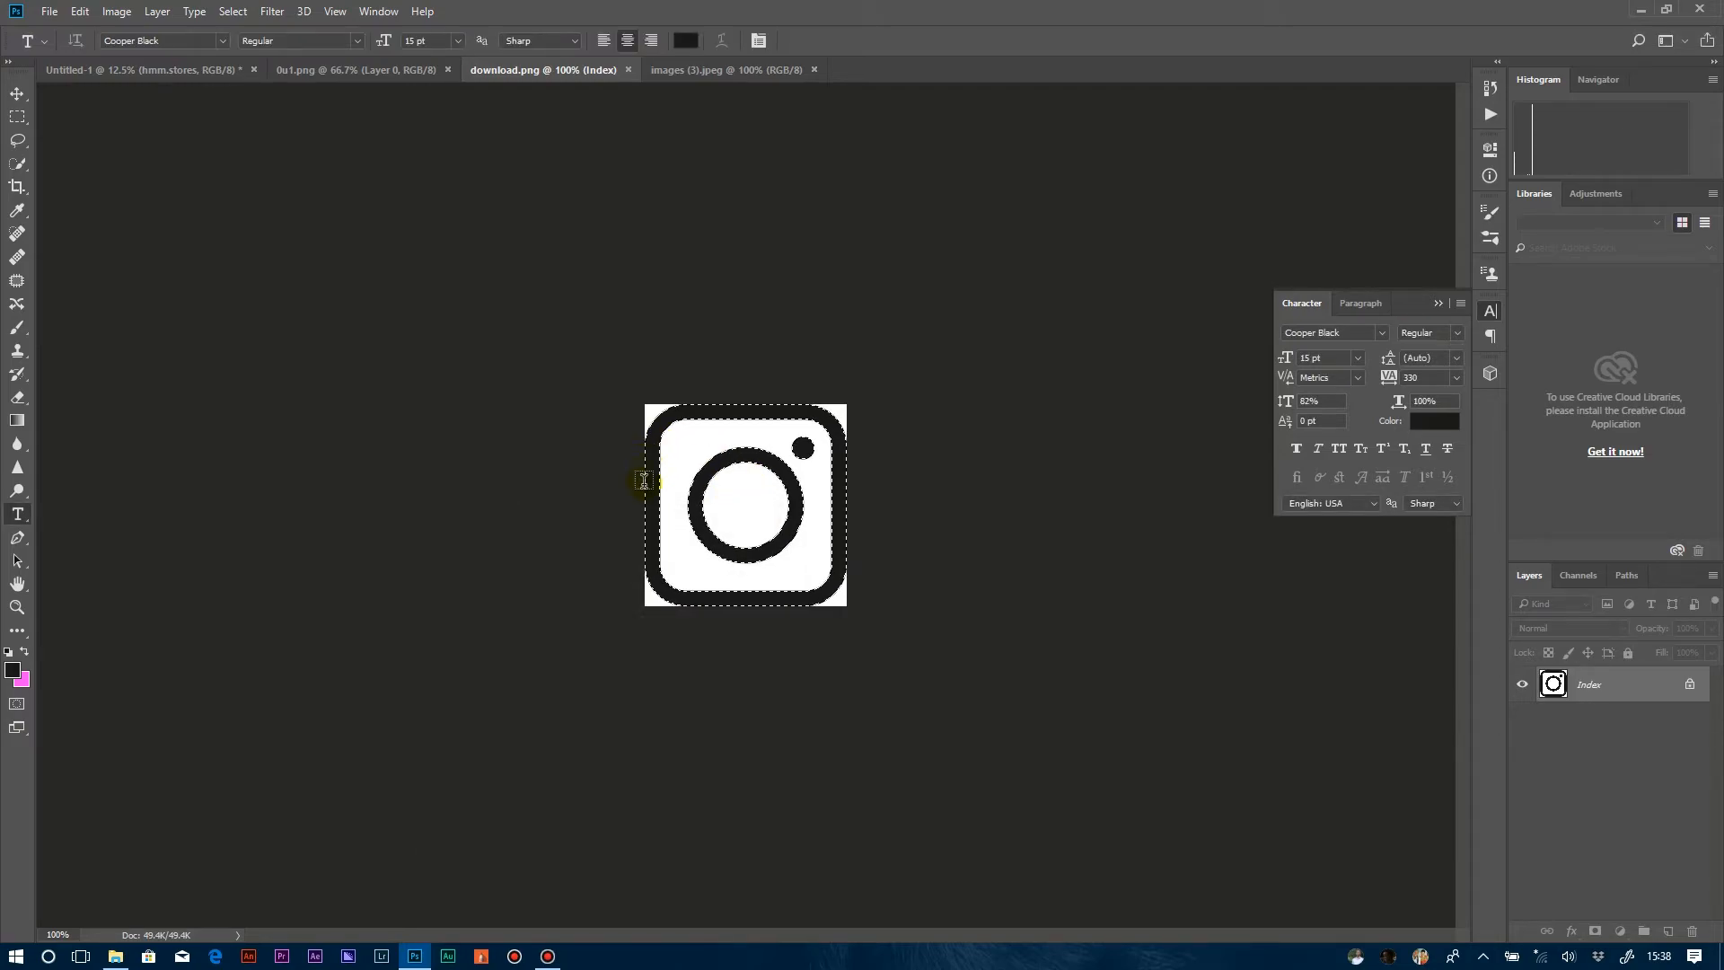
# Copy the selected Instagram icon into the poster and place it just before the hmm.stores text with a small gap.
pyautogui.press('v')
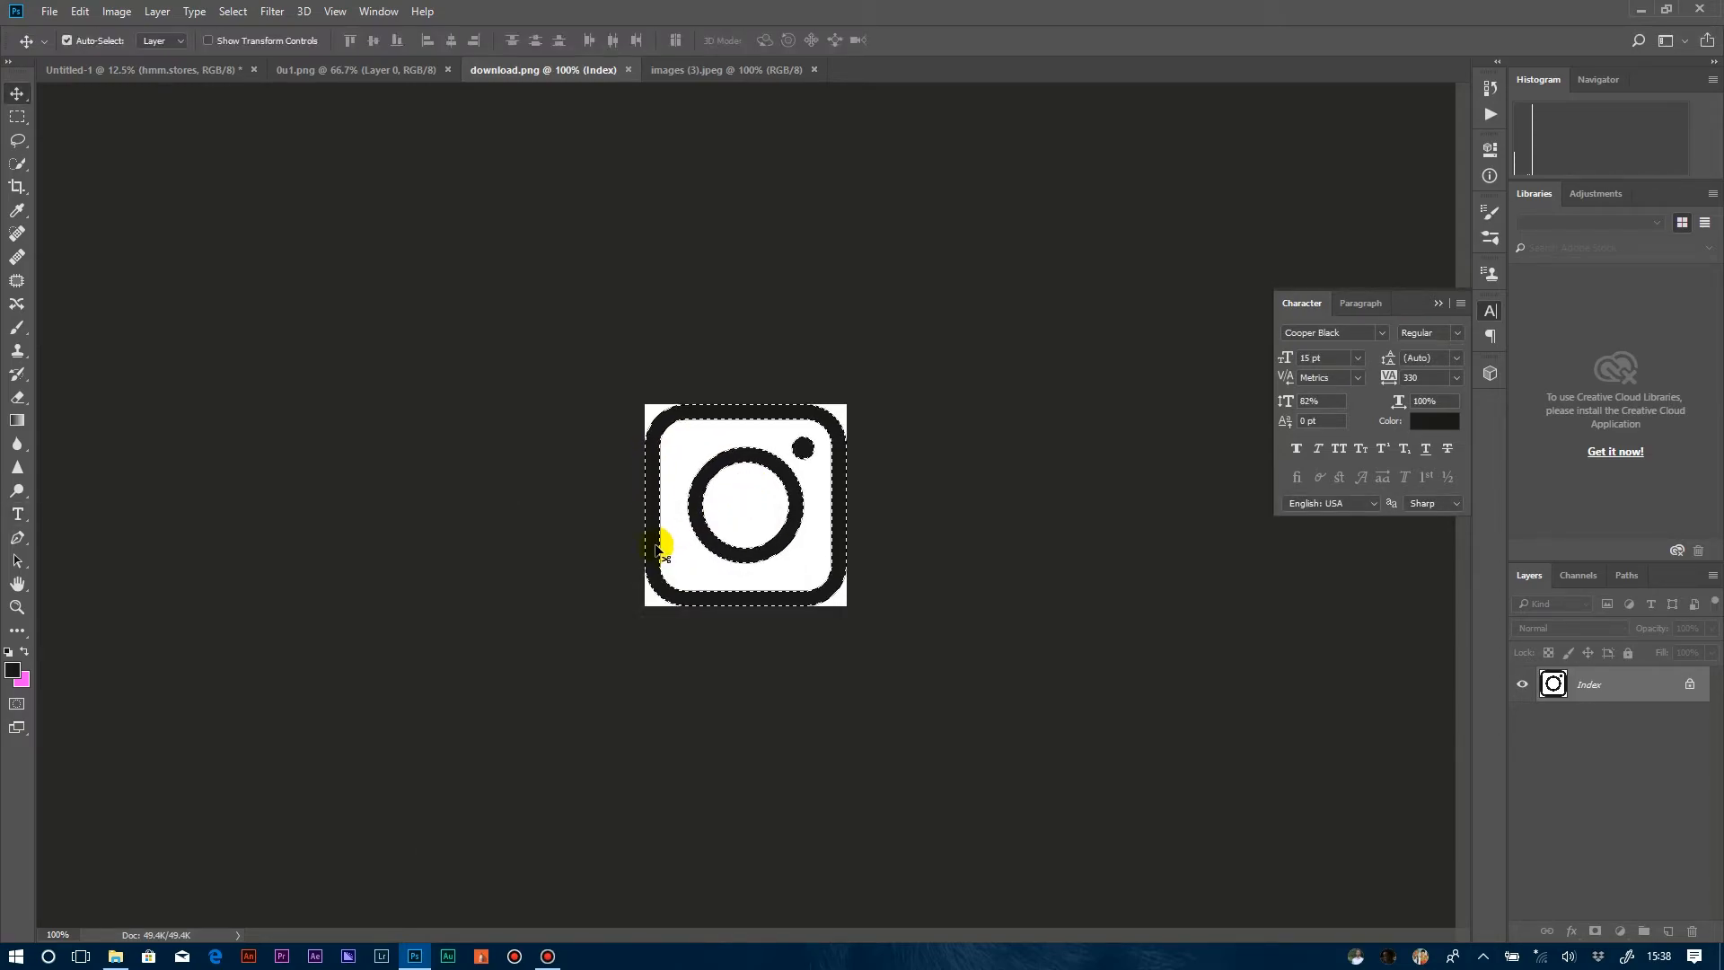
pyautogui.moveTo(655, 547); pyautogui.dragTo(759, 581)
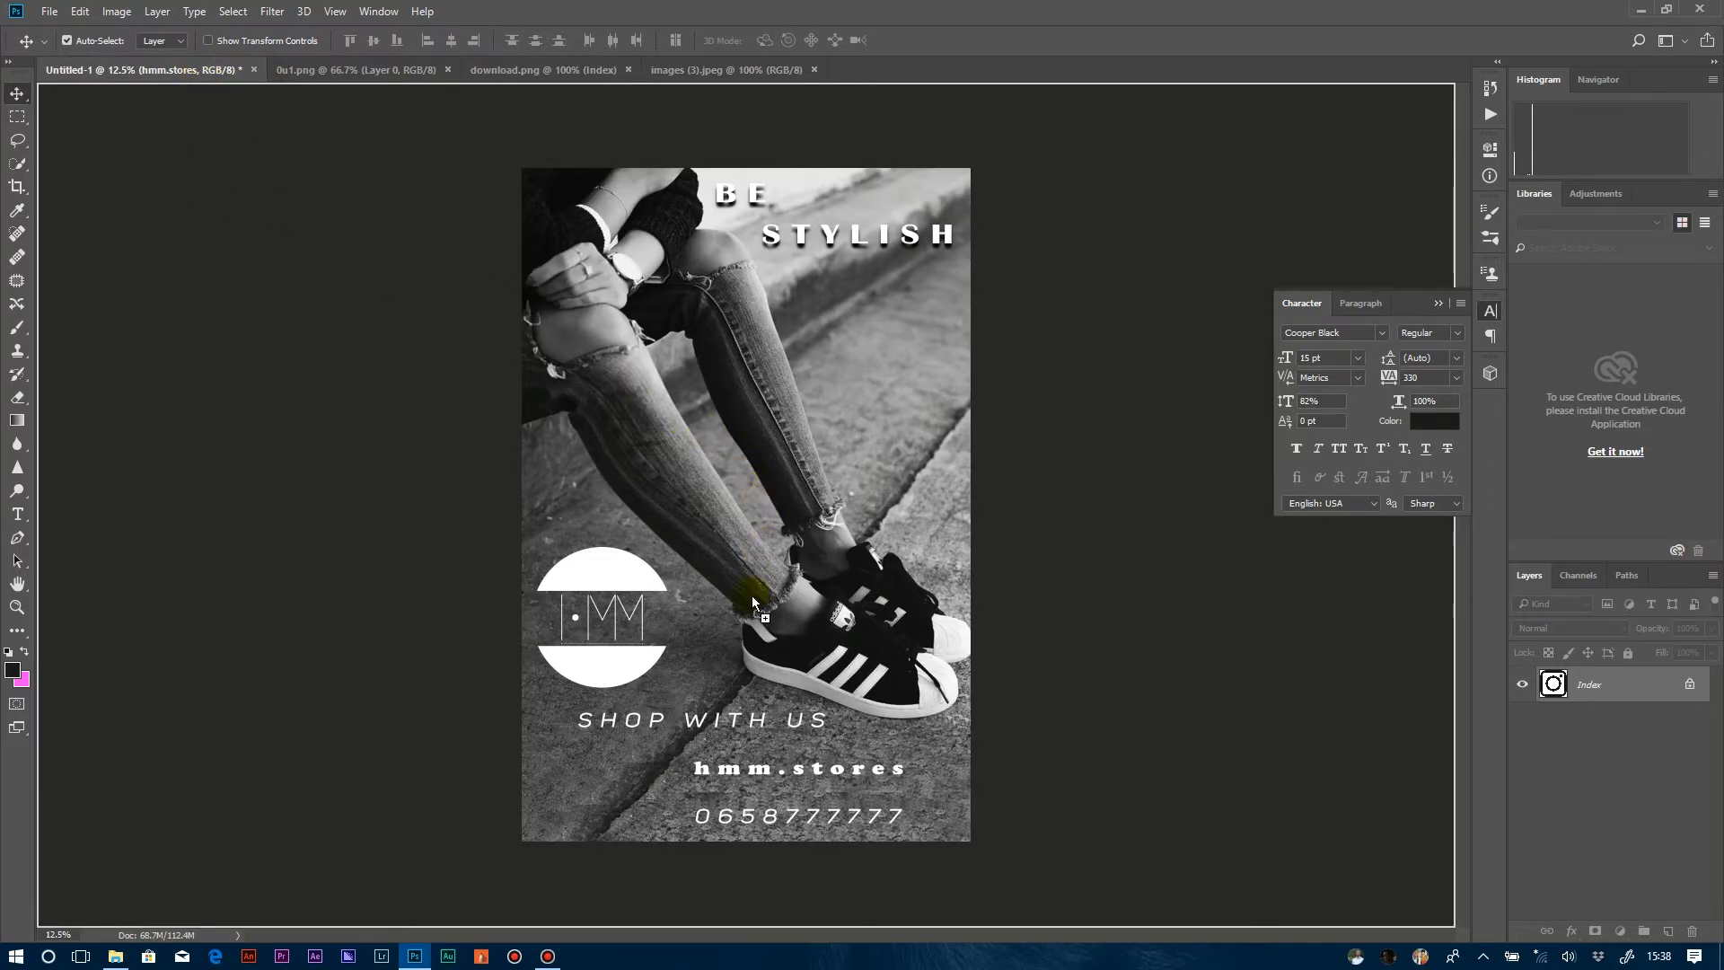
pyautogui.moveTo(674, 779); pyautogui.dragTo(669, 772)
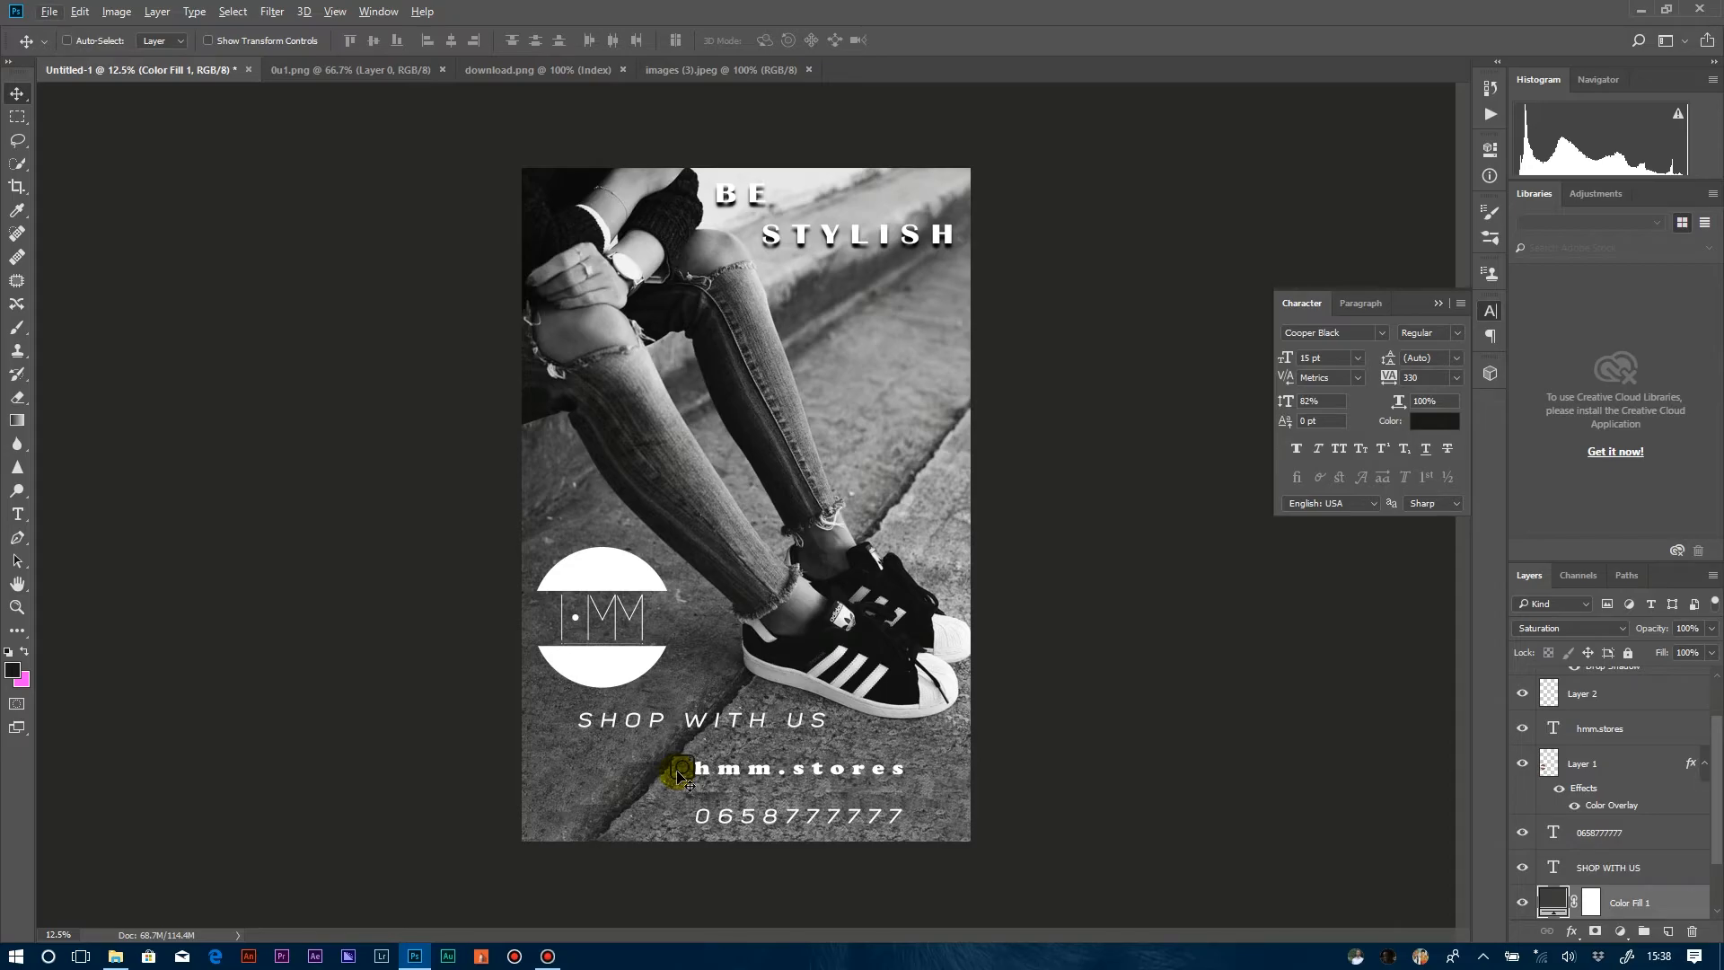
pyautogui.hotkey('ctrl', '+')
pyautogui.hotkey('ctrl', '+')
pyautogui.hotkey('ctrl', '+')
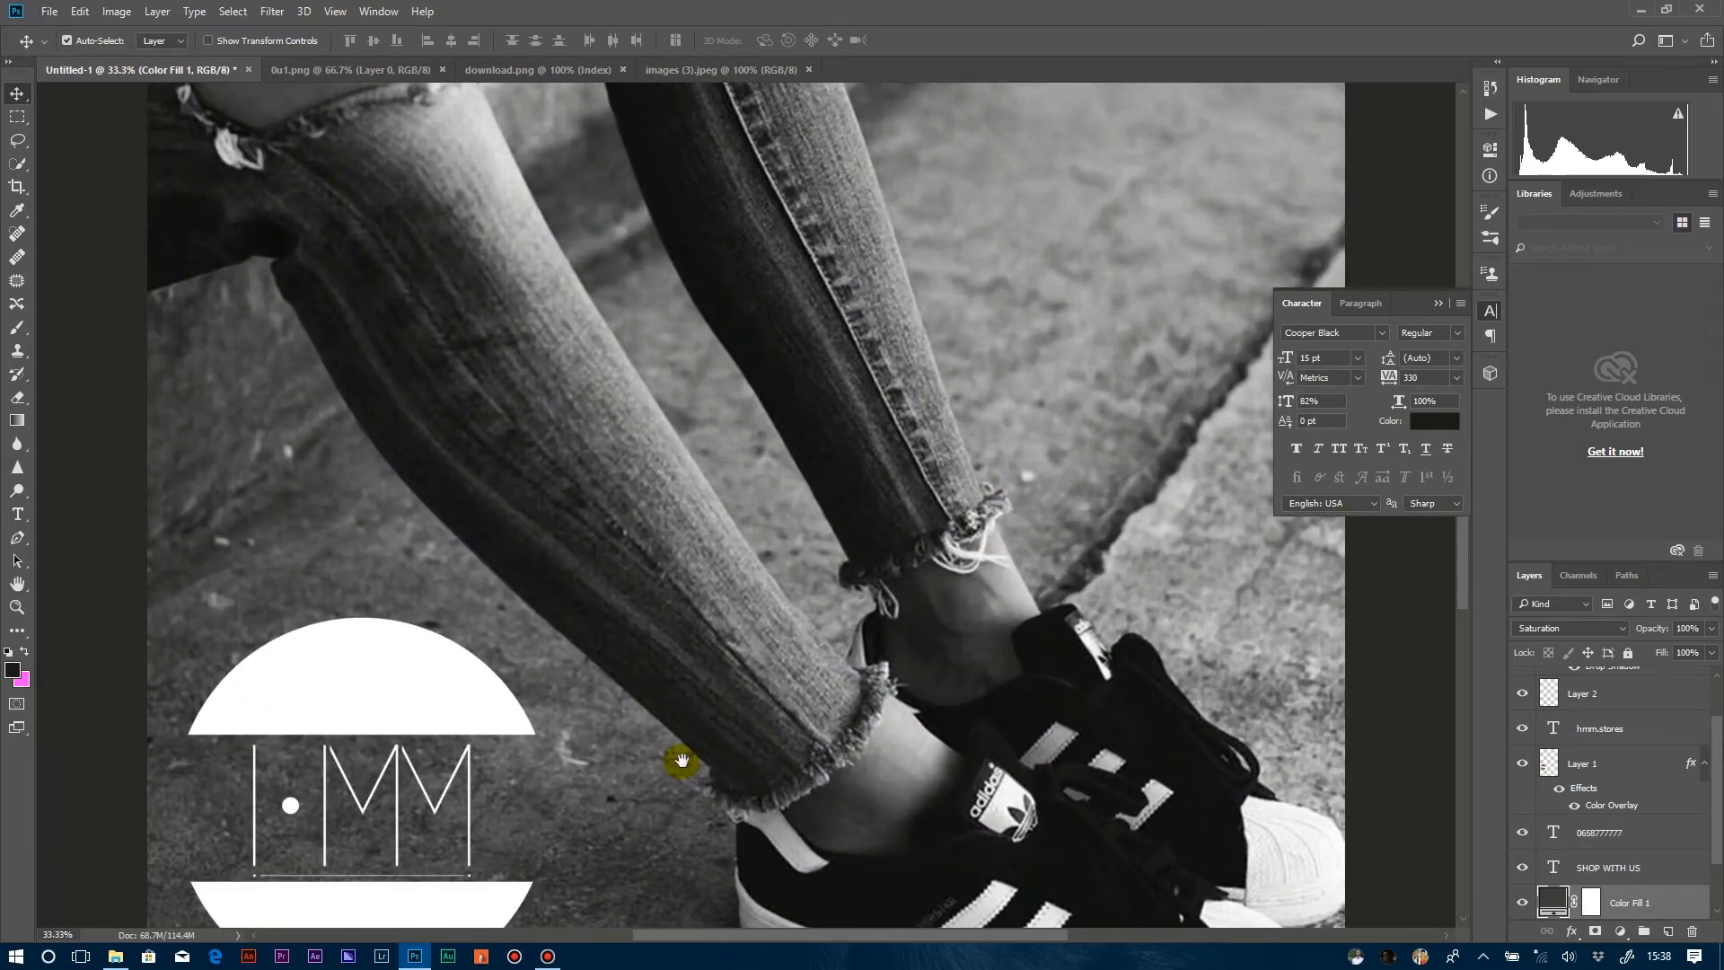
pyautogui.scroll(-10, 681, 761)
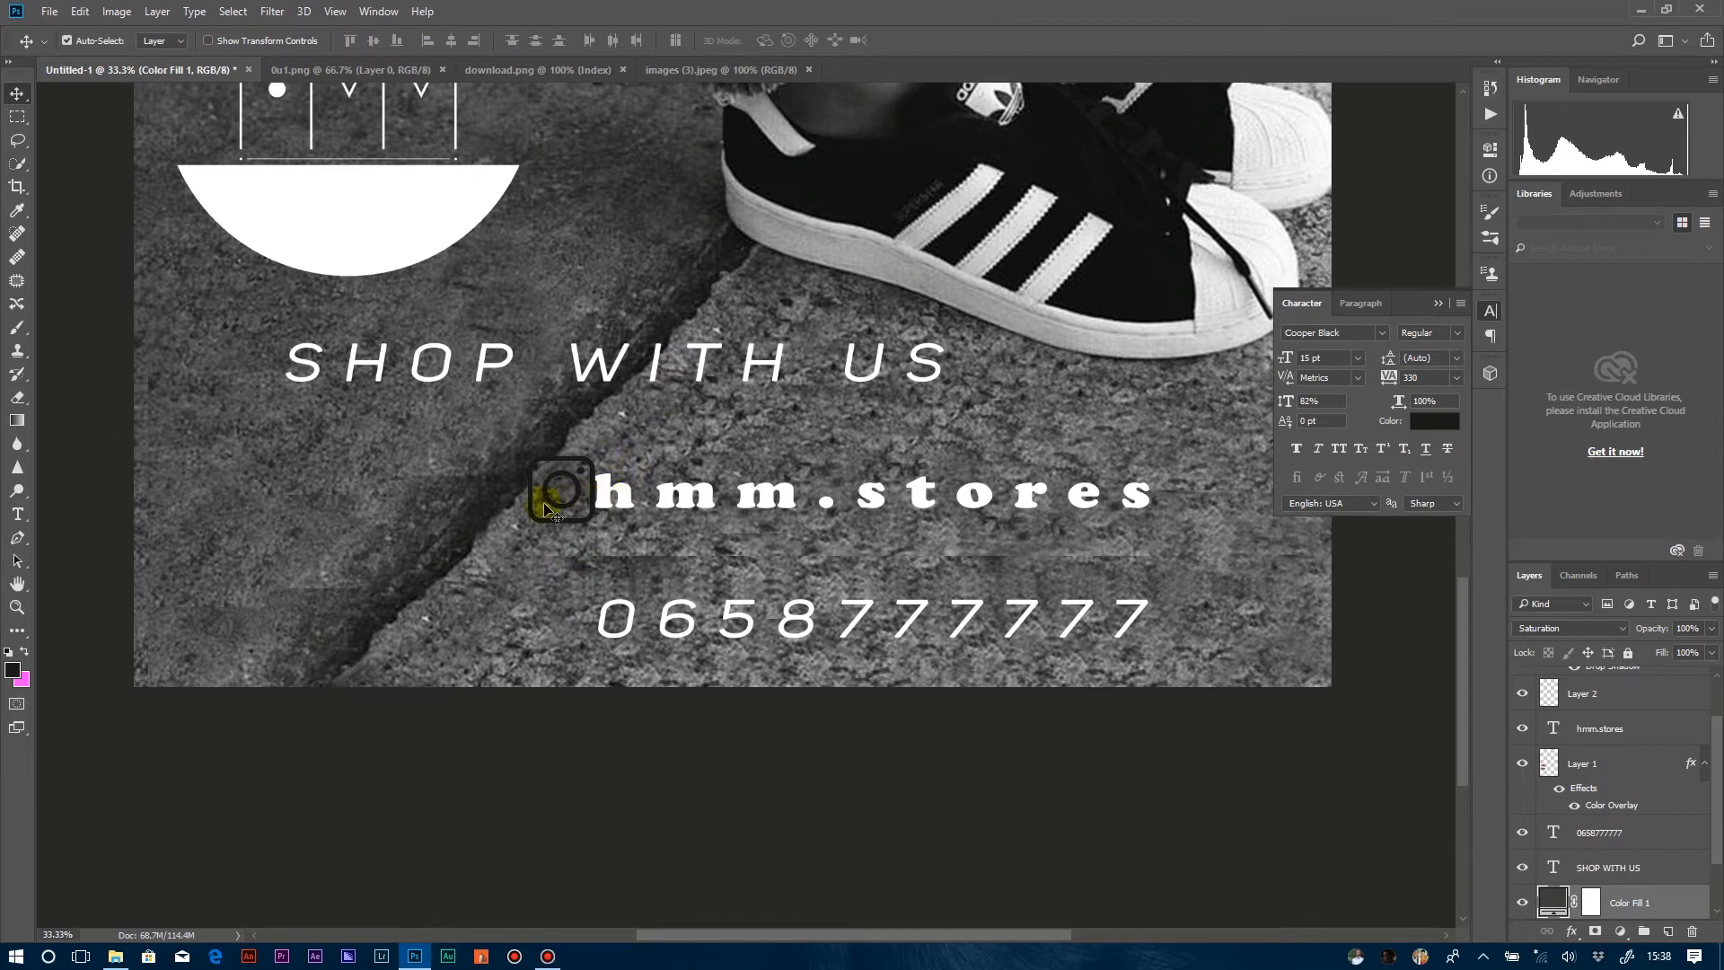
pyautogui.moveTo(563, 514); pyautogui.dragTo(526, 516)
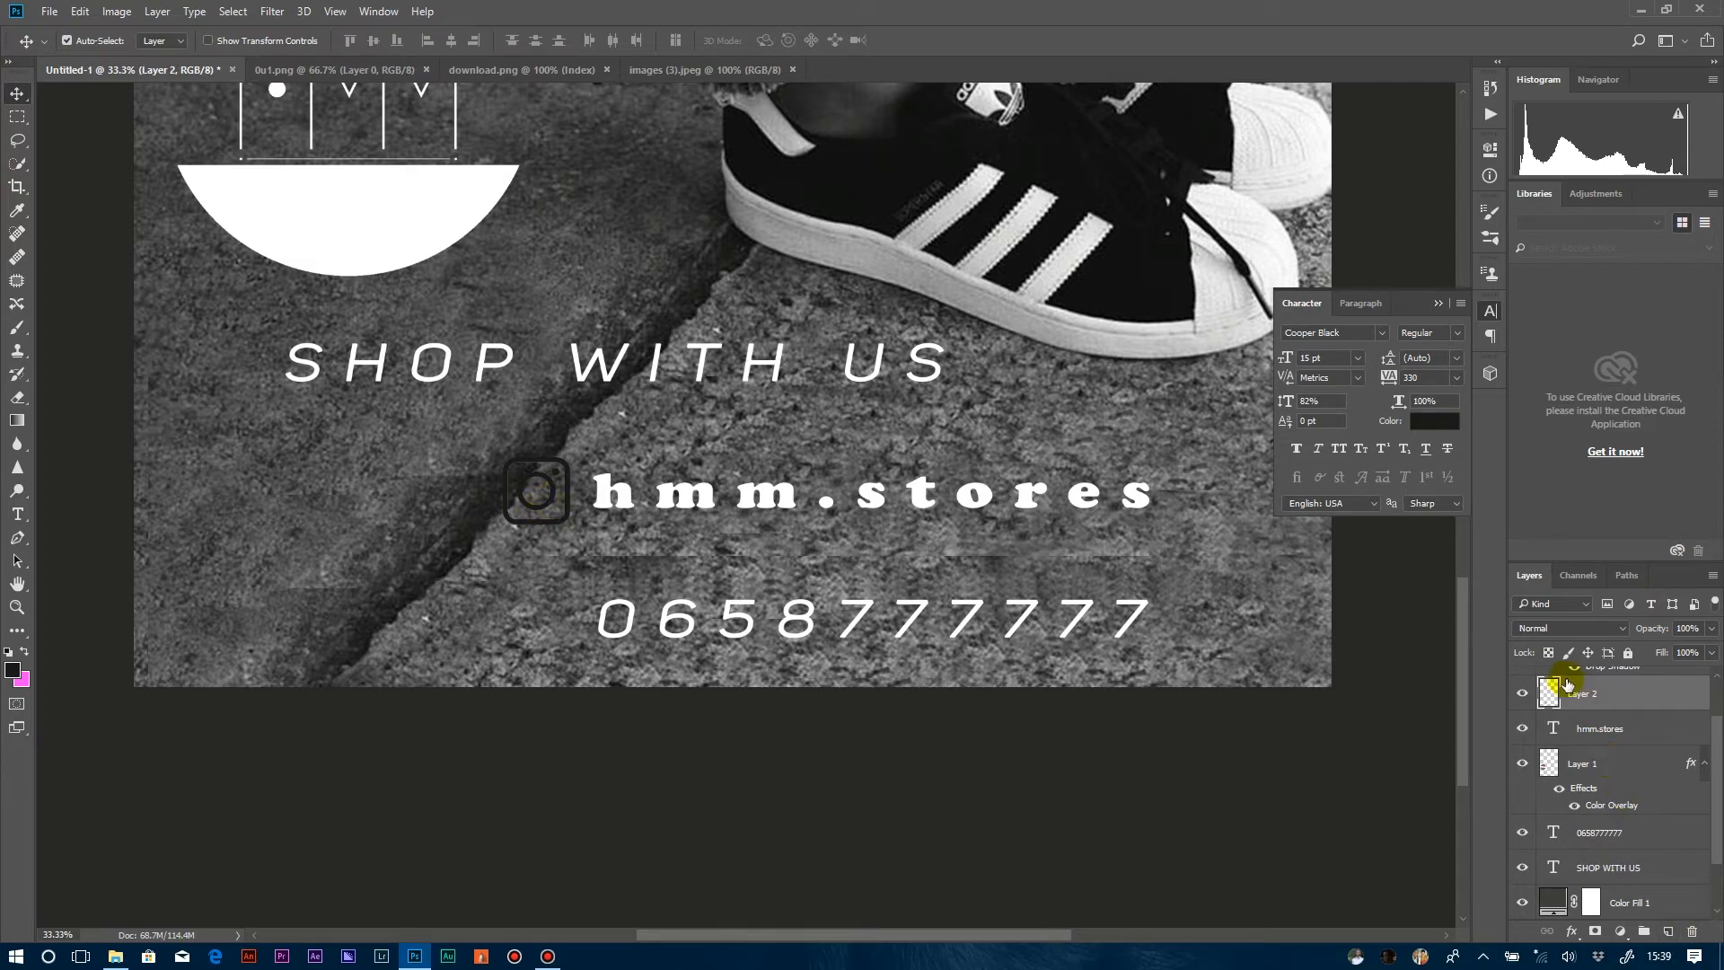
# Apply a white Color Overlay to the Instagram icon layer.
pyautogui.rightClick(1620, 703)
pyautogui.click(1418, 114)
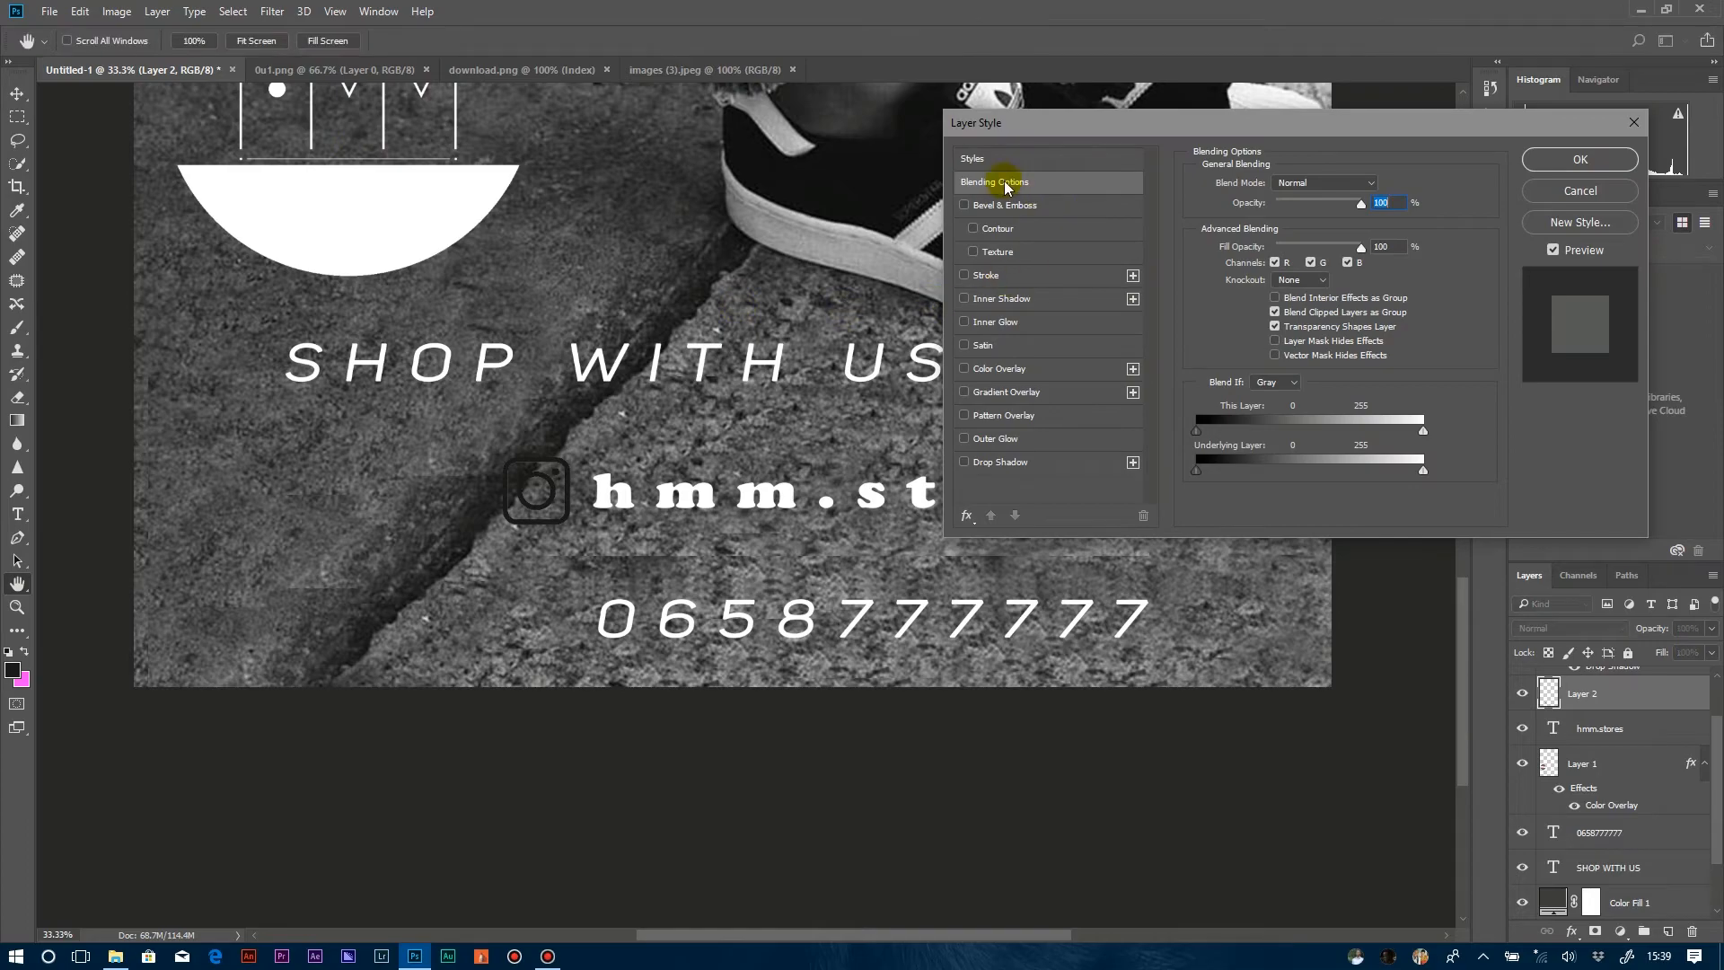
pyautogui.click(1004, 368)
pyautogui.click(1584, 165)
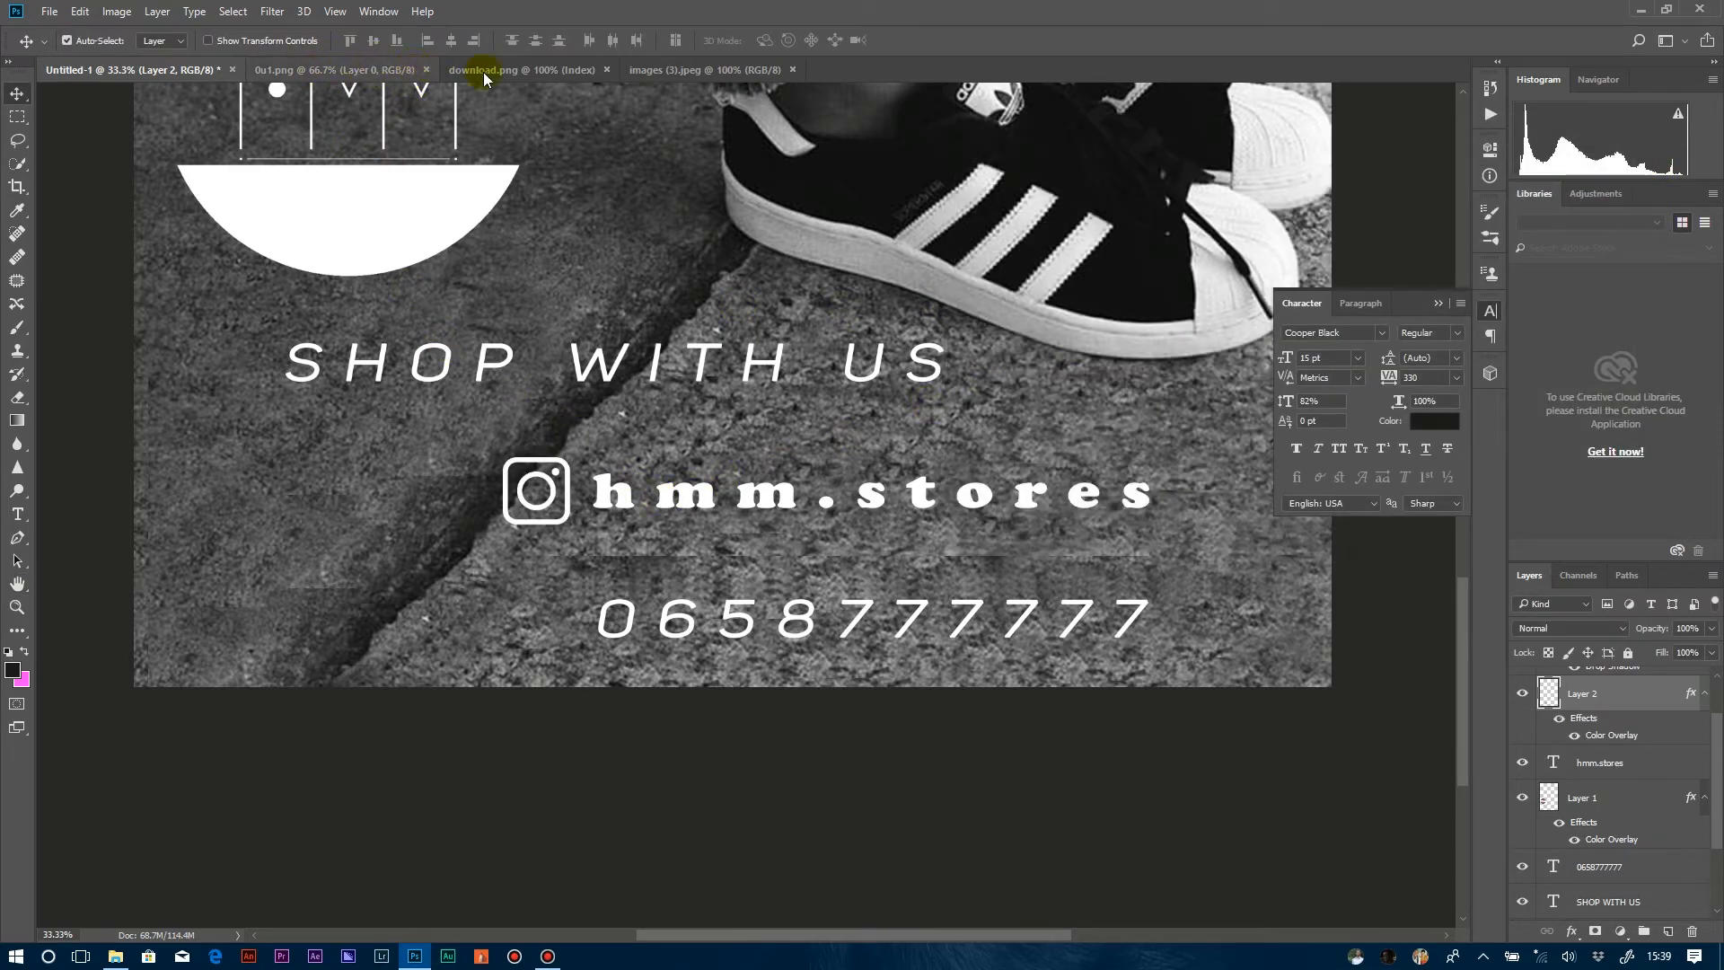
# Select the black parts of the WhatsApp icon in images (3).jpeg with Color Range.
pyautogui.click(682, 70)
pyautogui.click(272, 12)
pyautogui.click(260, 182)
pyautogui.click(744, 529)
# Copy the WhatsApp icon into the poster, scale it to match the Instagram icon and place it before the phone number.
pyautogui.moveTo(724, 499); pyautogui.dragTo(539, 602)
pyautogui.hotkey('ctrl', 't')
pyautogui.moveTo(476, 544); pyautogui.dragTo(526, 589)
pyautogui.moveTo(565, 614); pyautogui.dragTo(542, 608)
pyautogui.press('Return')
# Apply a white Color Overlay to the WhatsApp icon layer and collapse the Character panel.
pyautogui.doubleClick(1643, 754)
pyautogui.click(1000, 369)
pyautogui.click(1581, 159)
pyautogui.click(1438, 303)
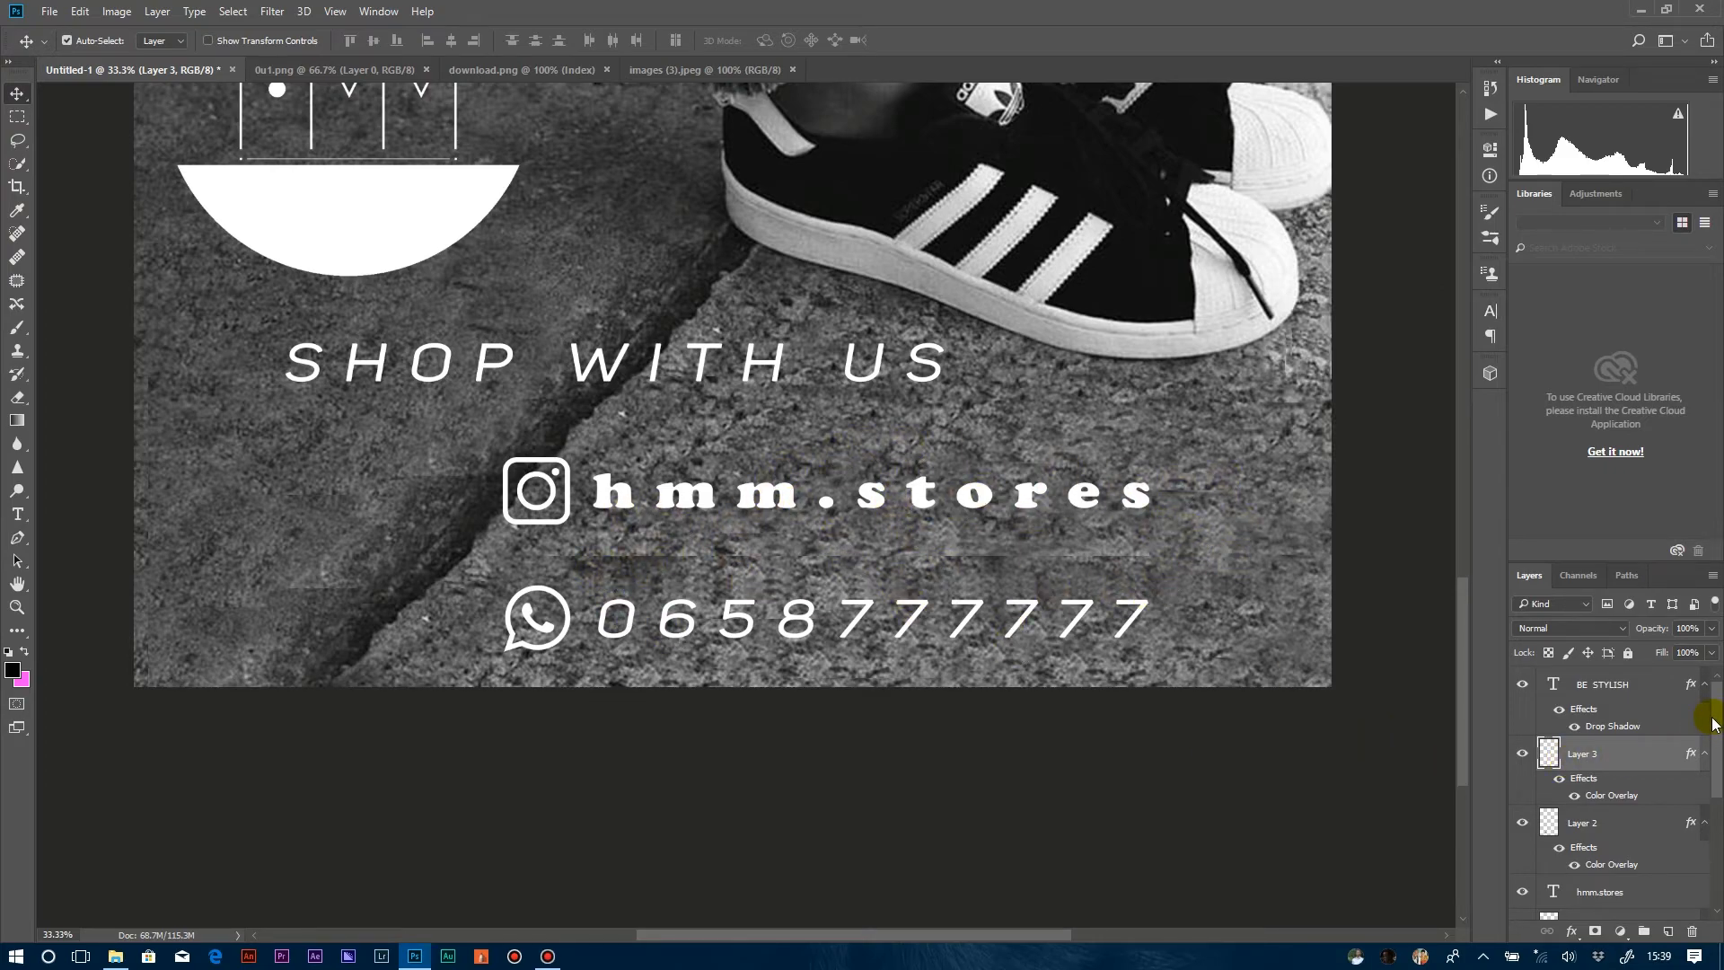
# Fill a rectangular pavement area around hmm.stores on the photo layer using Content-Aware.
pyautogui.moveTo(1716, 726); pyautogui.dragTo(1646, 873)
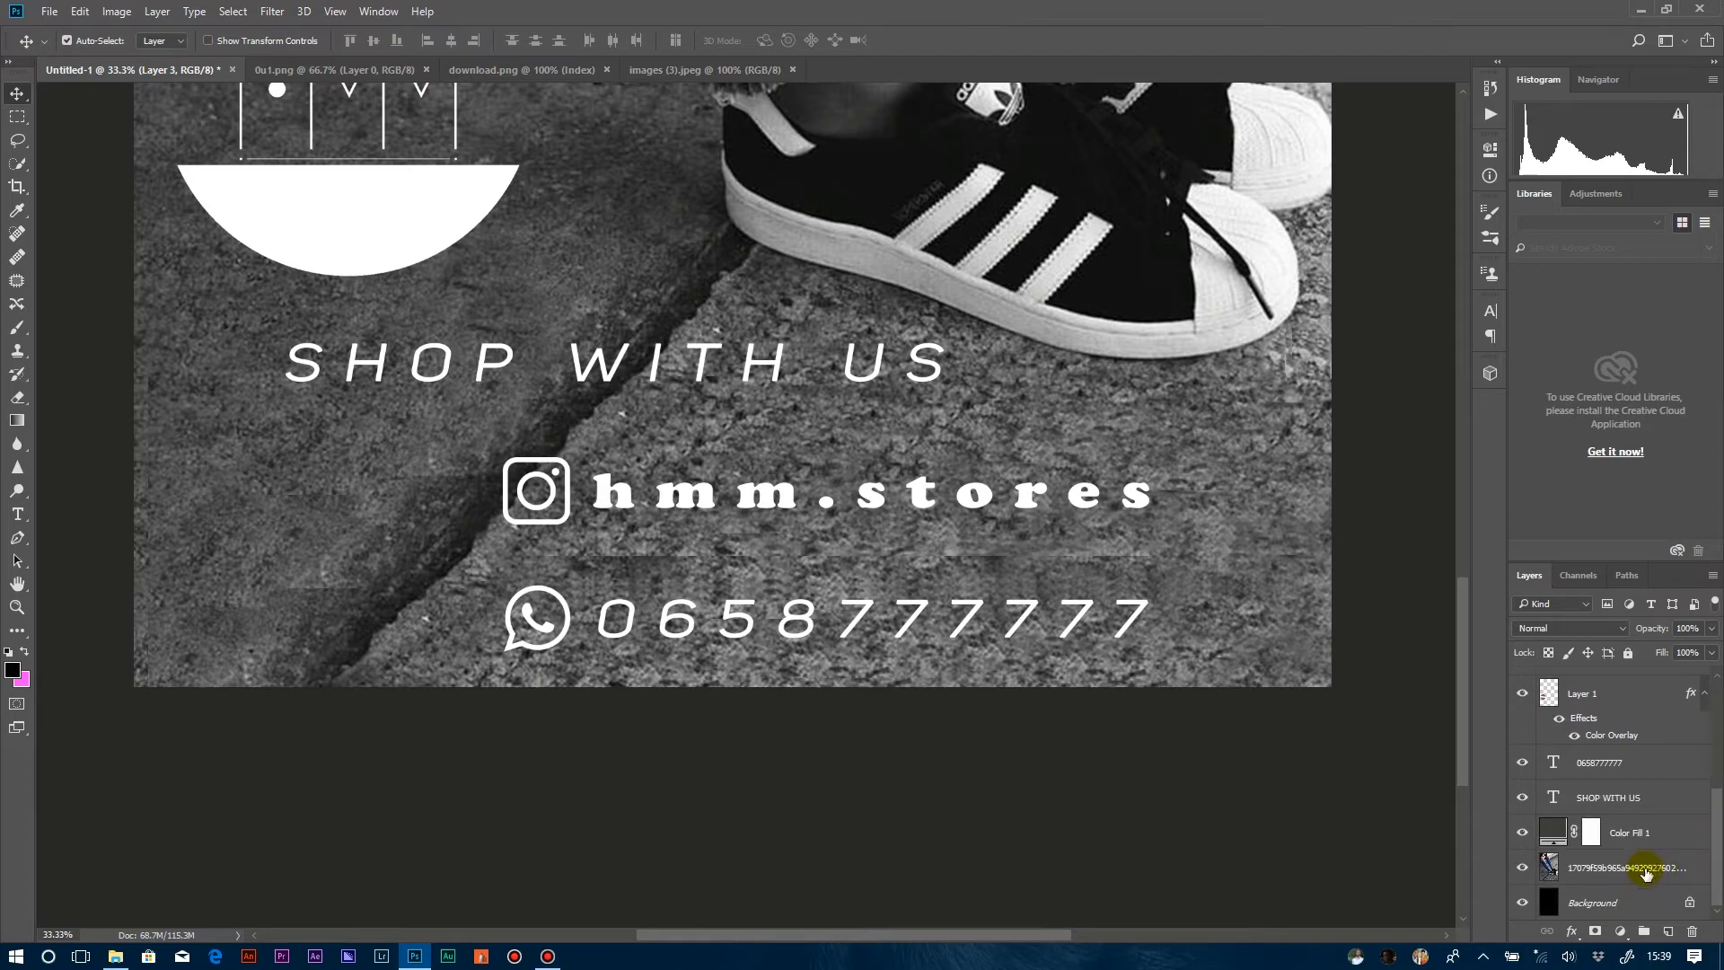
pyautogui.click(1599, 877)
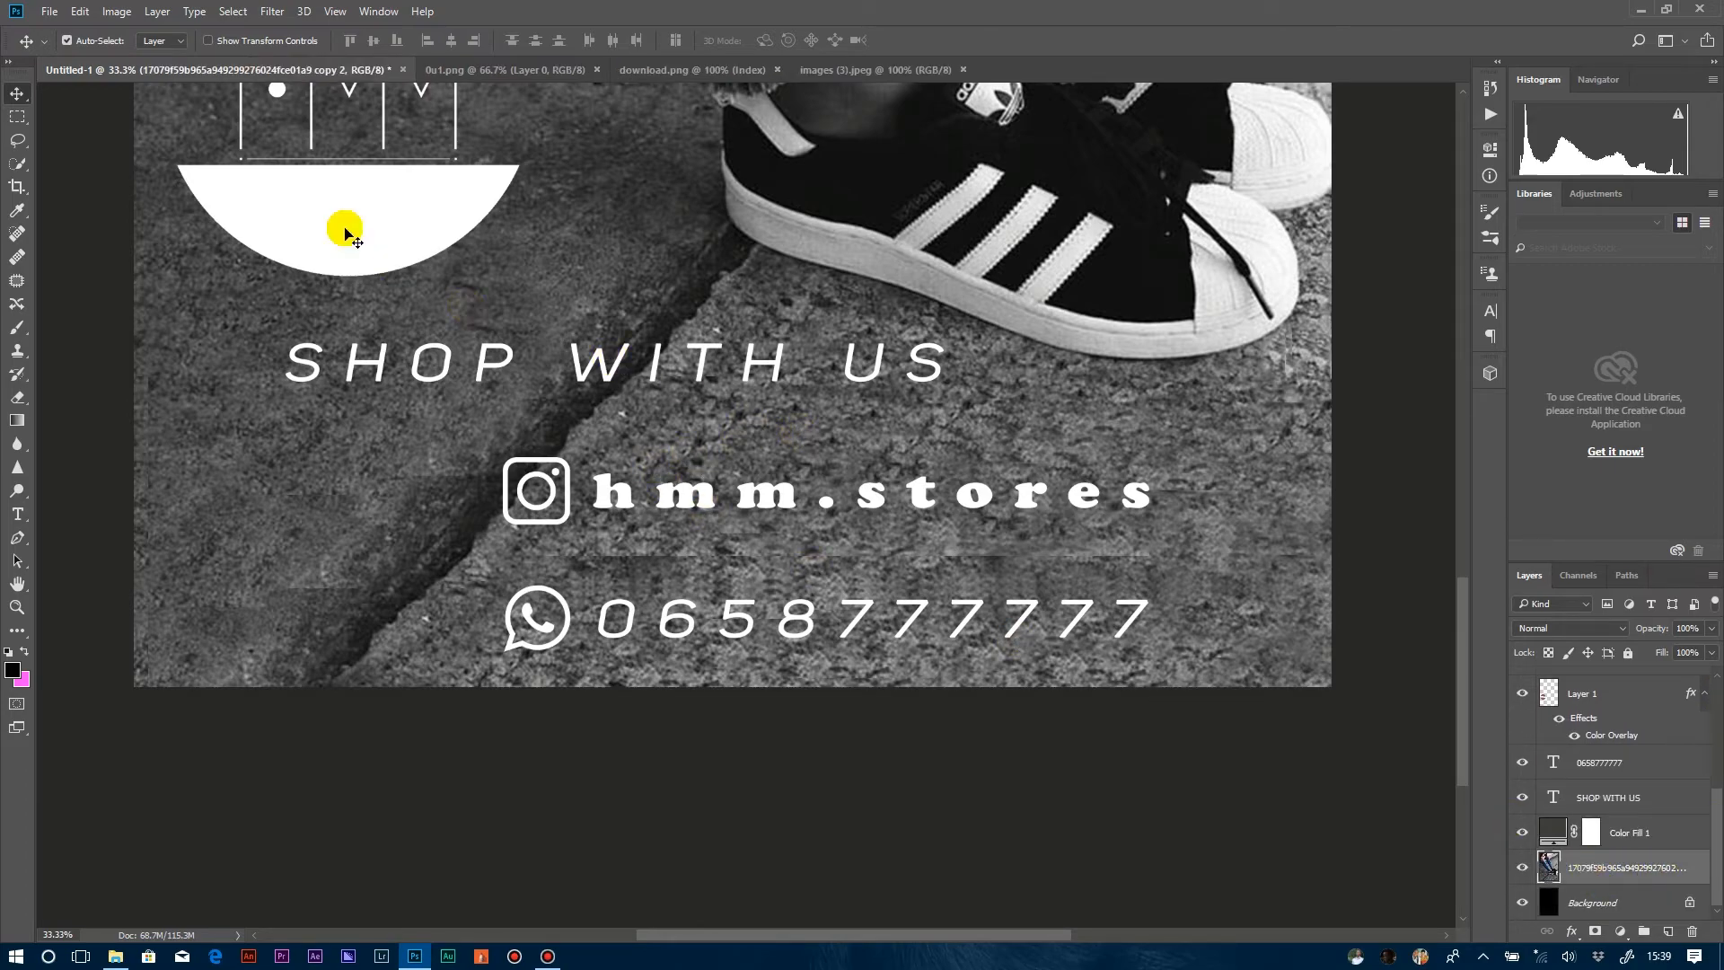
pyautogui.click(17, 116)
pyautogui.moveTo(663, 422); pyautogui.dragTo(1236, 610)
pyautogui.rightClick(1020, 553)
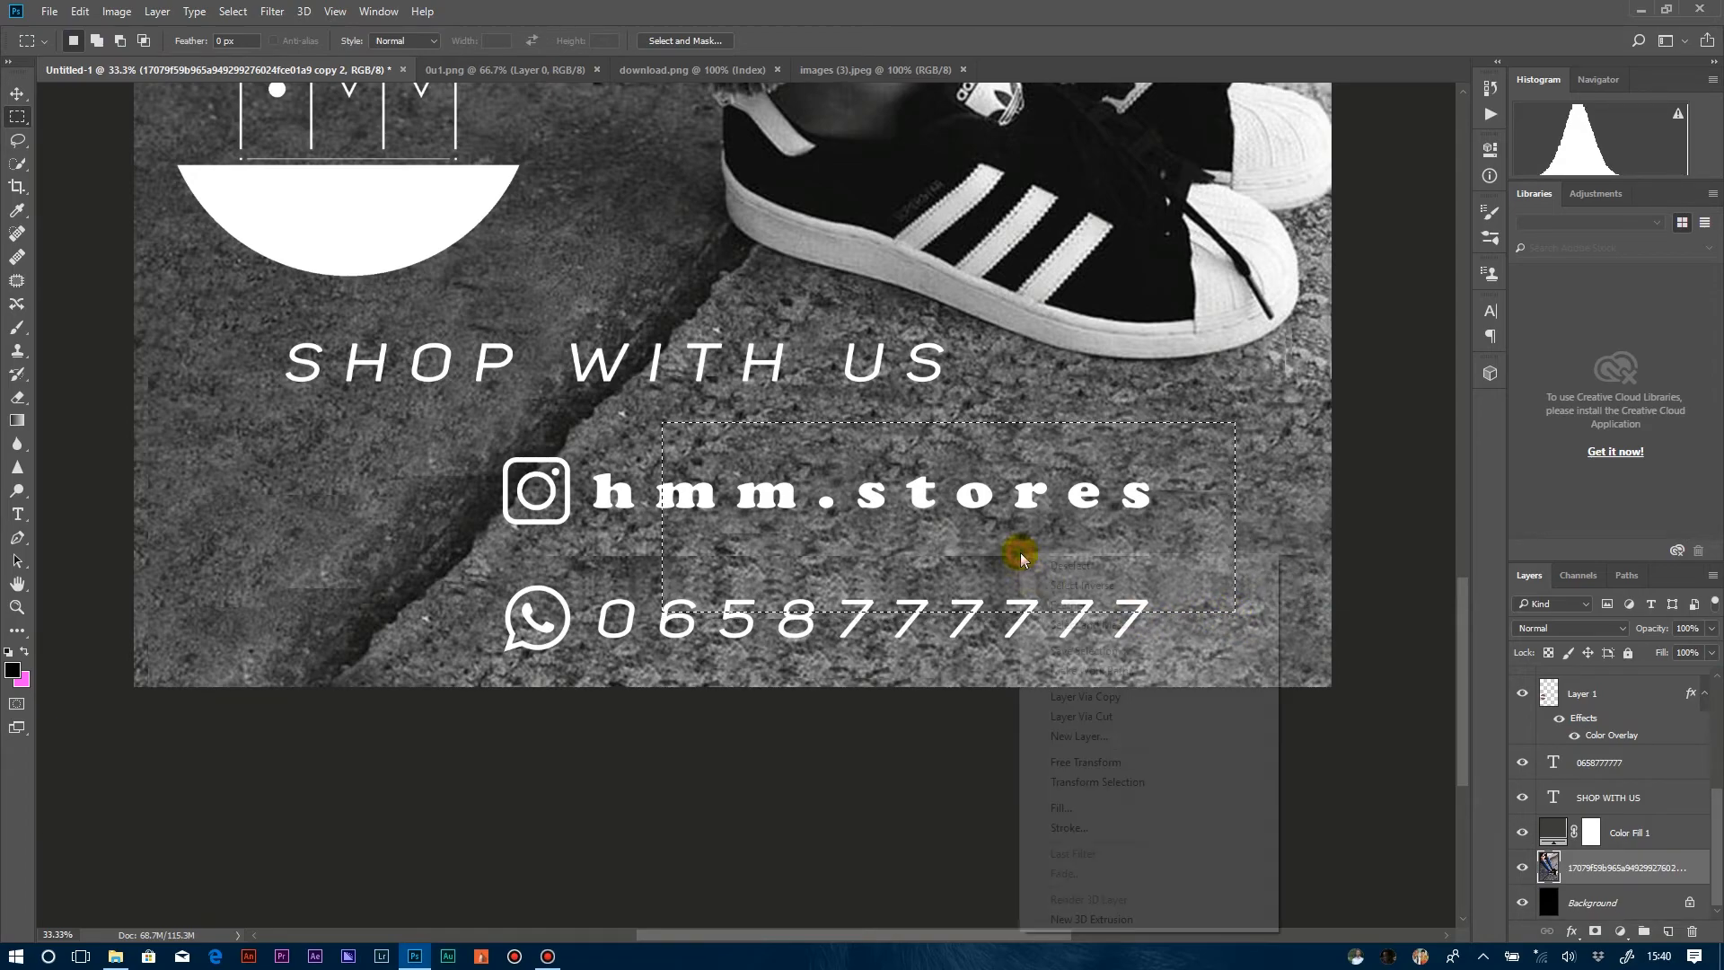
pyautogui.click(1060, 807)
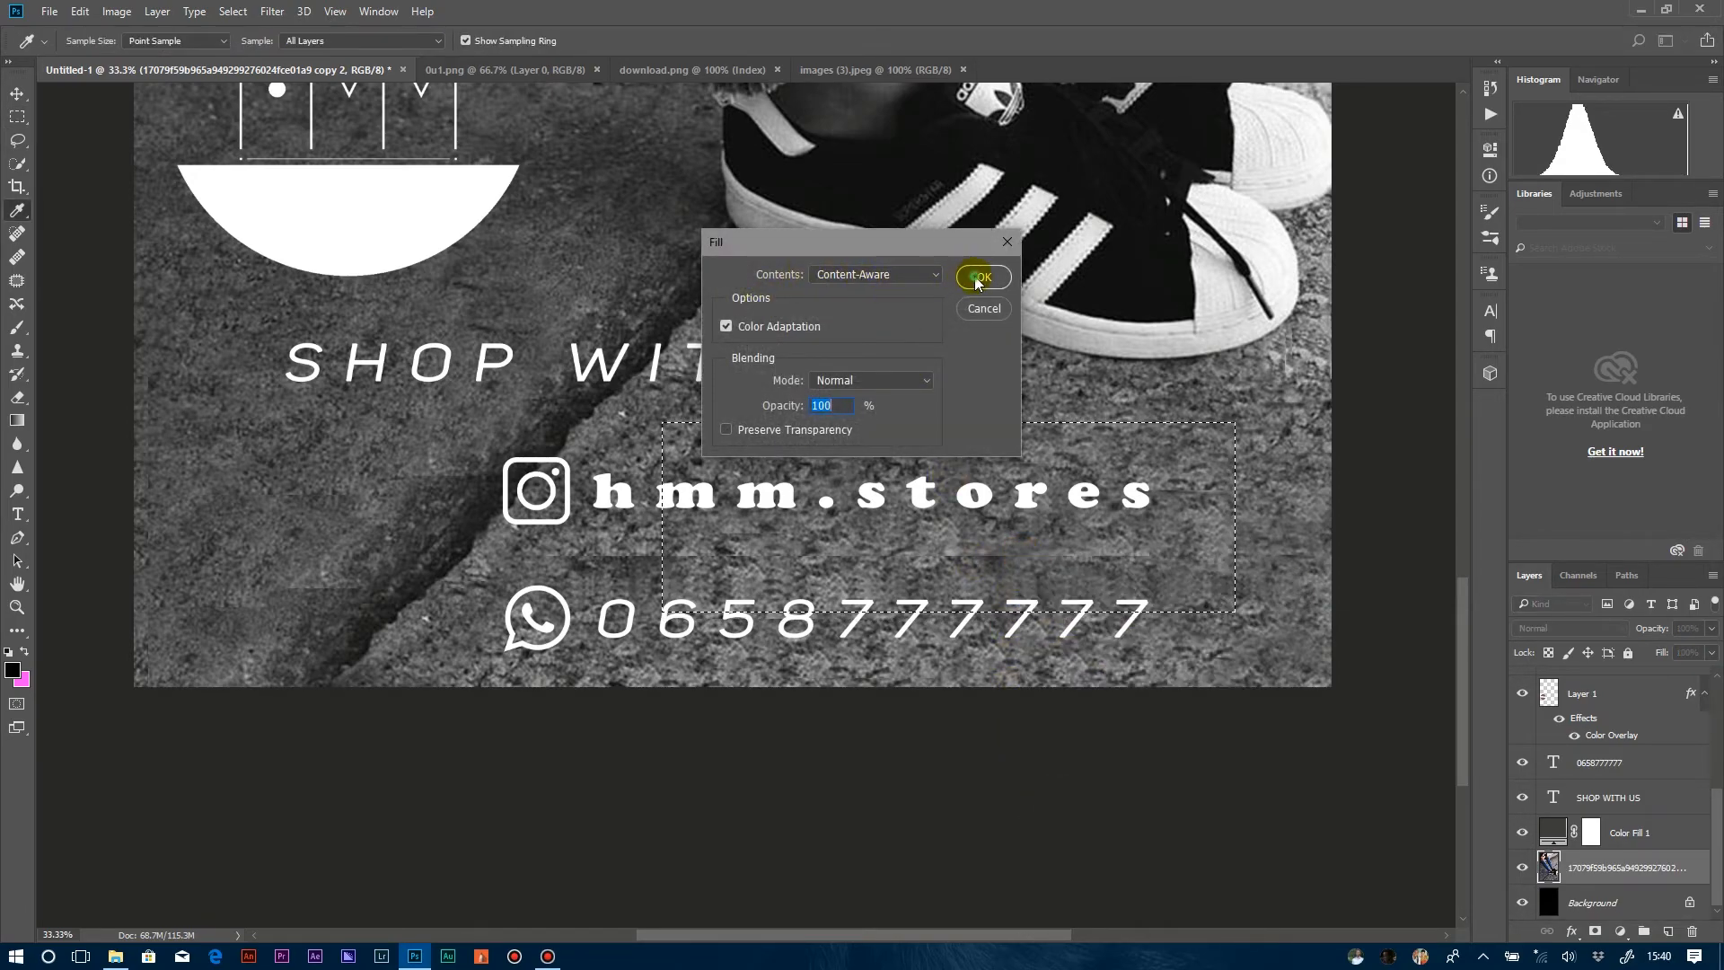
pyautogui.click(978, 277)
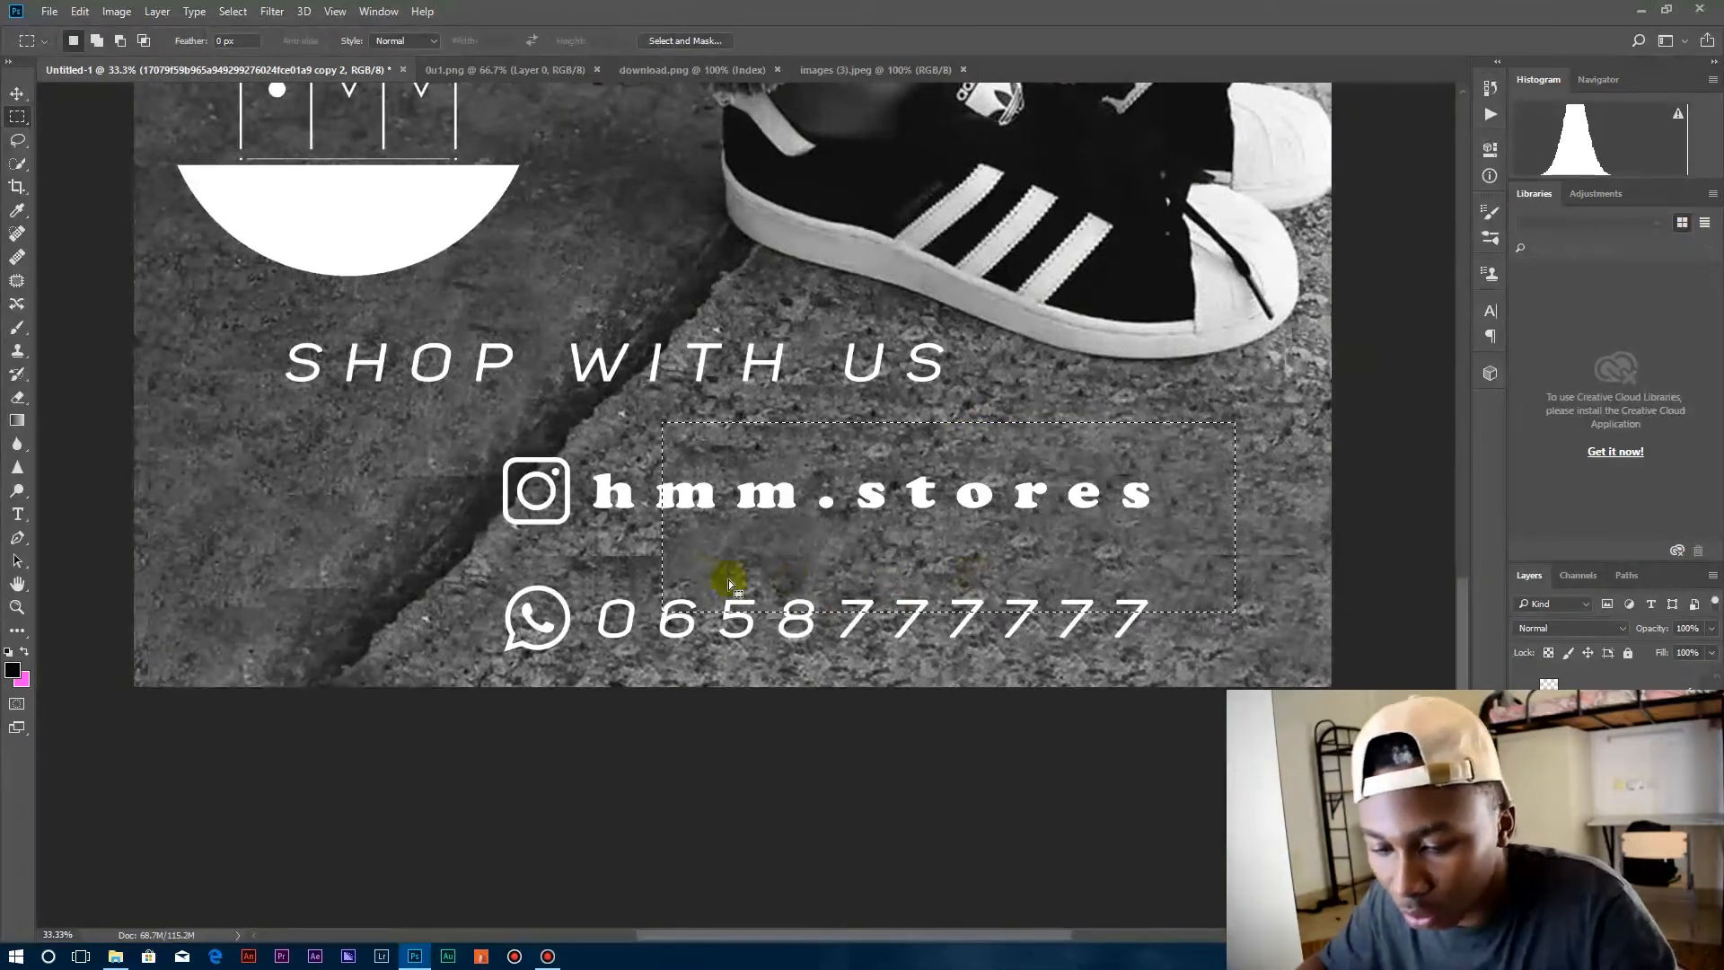
# Content-Aware fill the pavement rectangle behind the phone number, down to the photo's lower edge, and deselect.
pyautogui.moveTo(835, 564); pyautogui.dragTo(732, 668)
pyautogui.rightClick(761, 552)
pyautogui.click(808, 805)
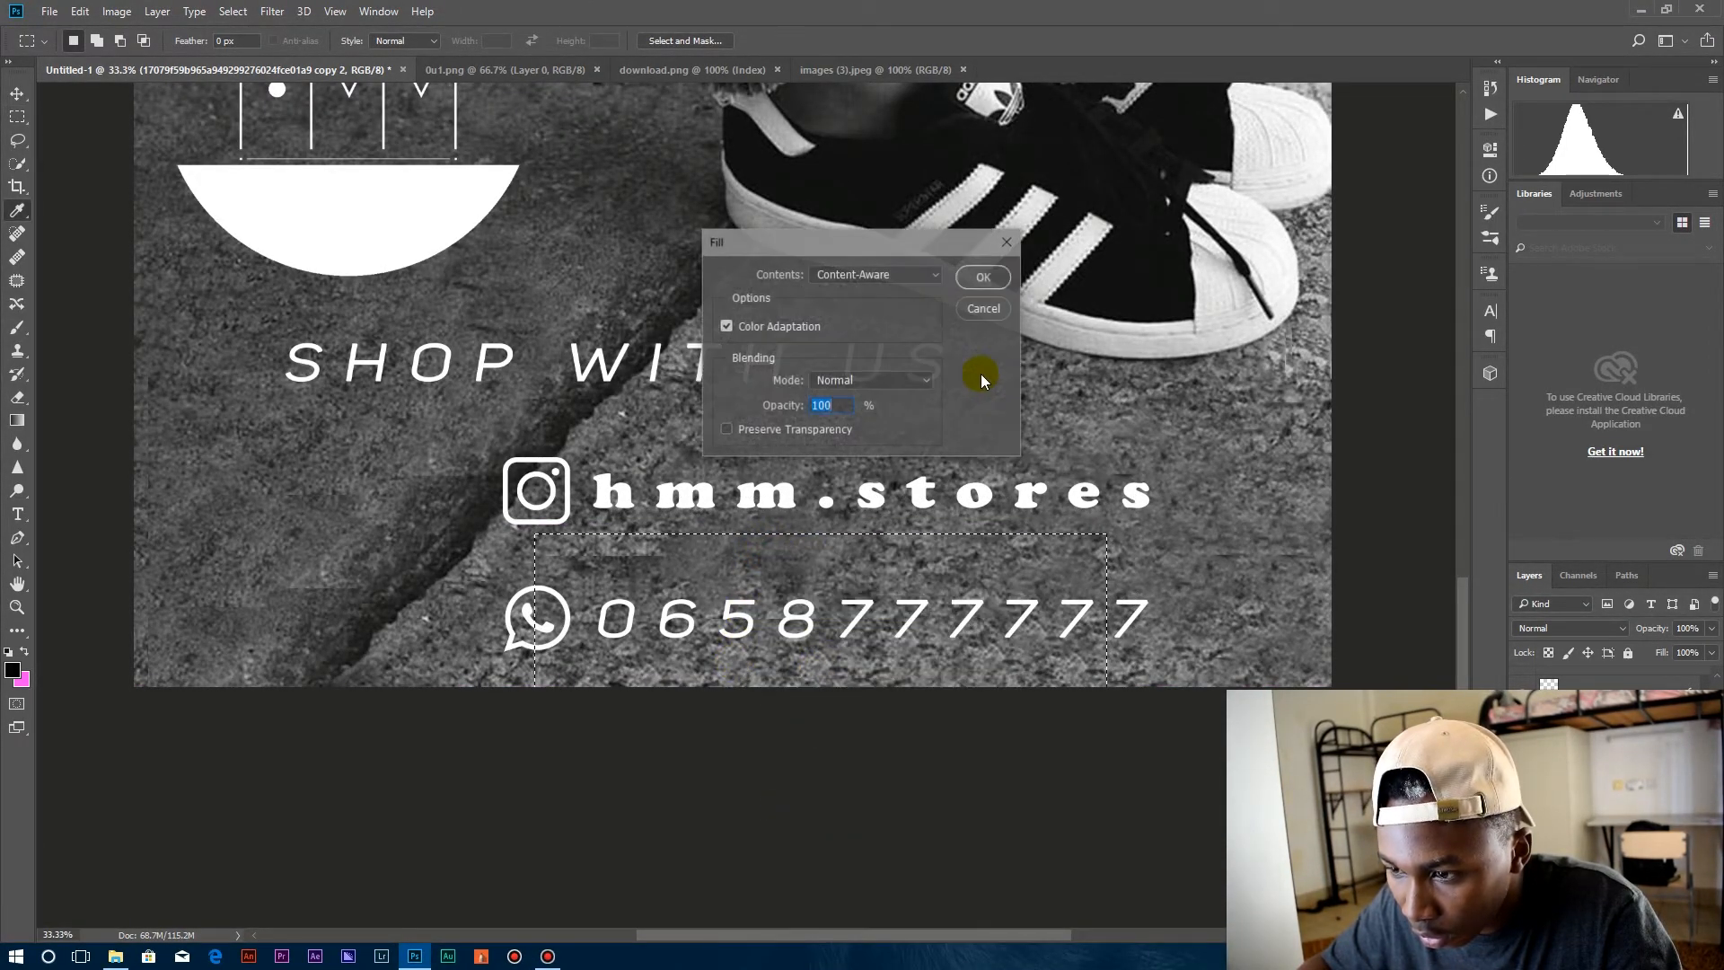
pyautogui.click(981, 279)
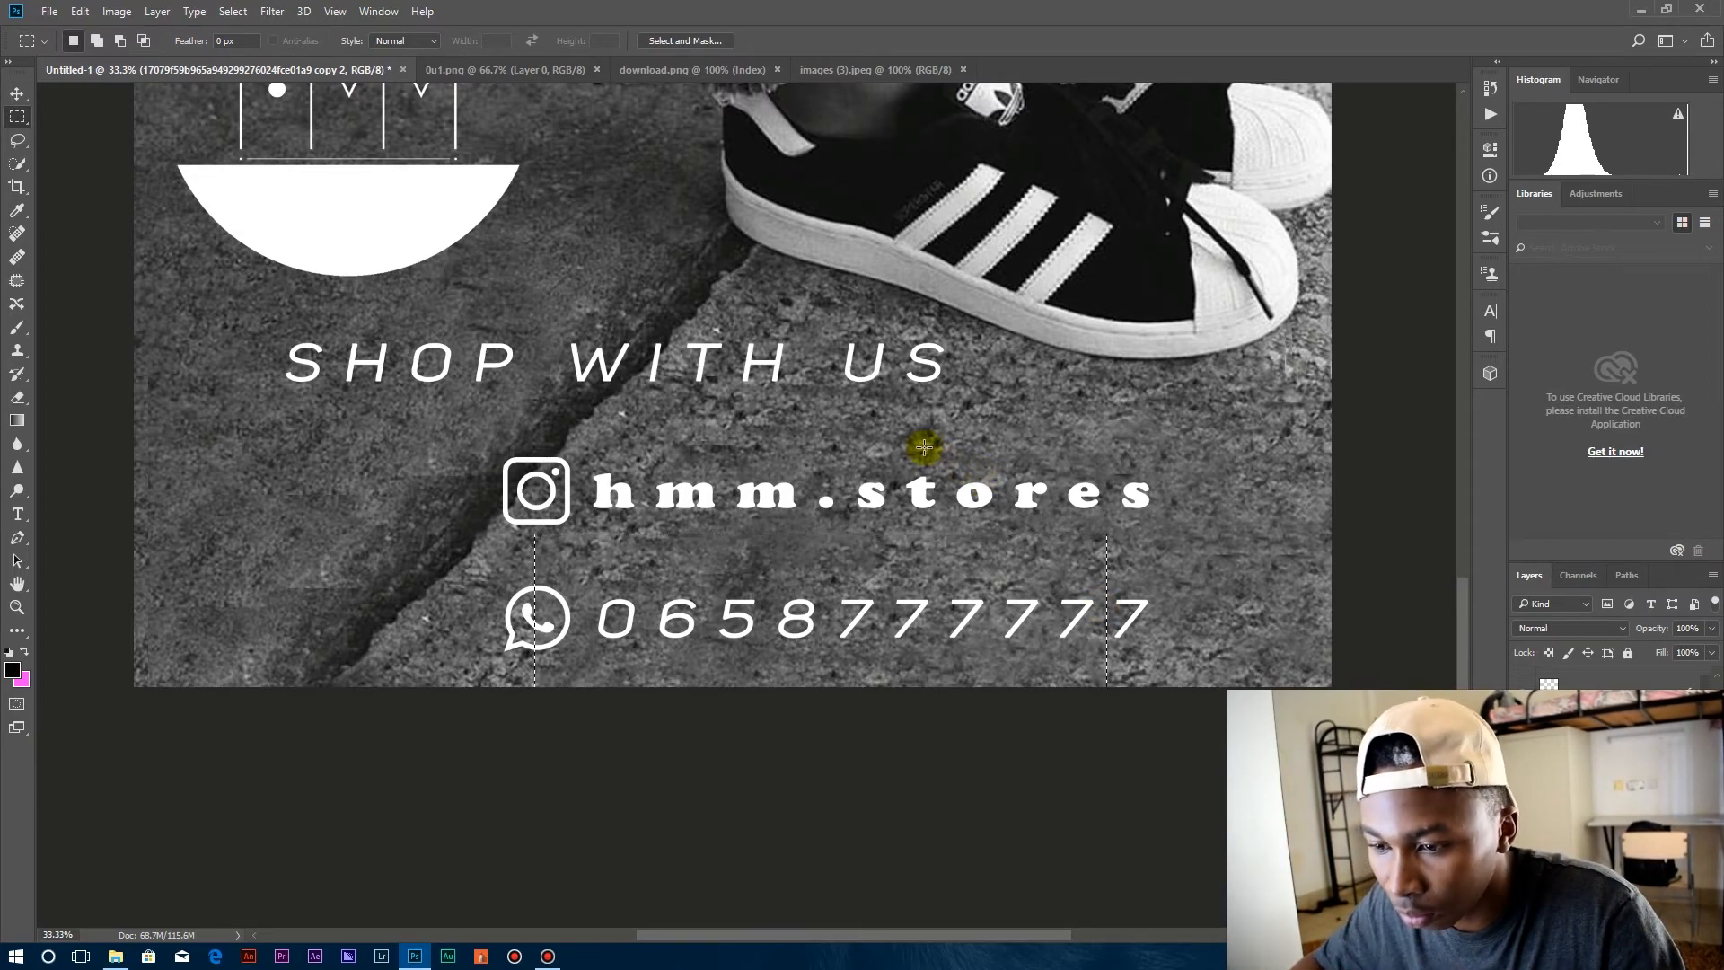
pyautogui.click(237, 12)
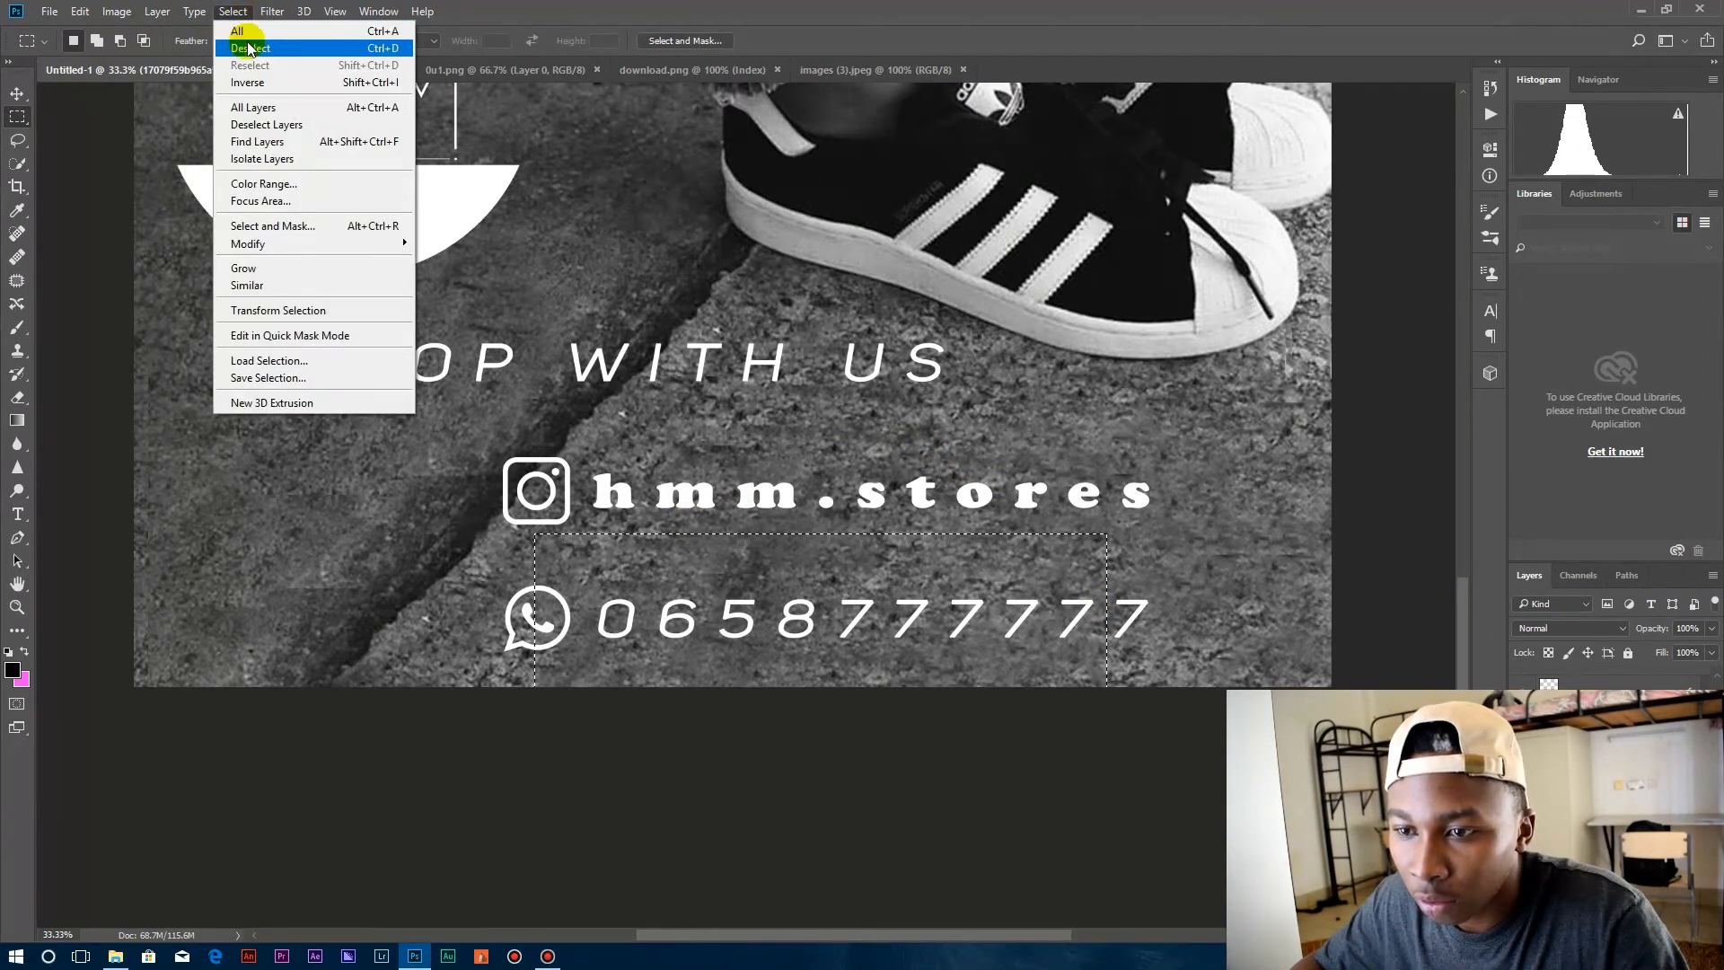
pyautogui.click(243, 31)
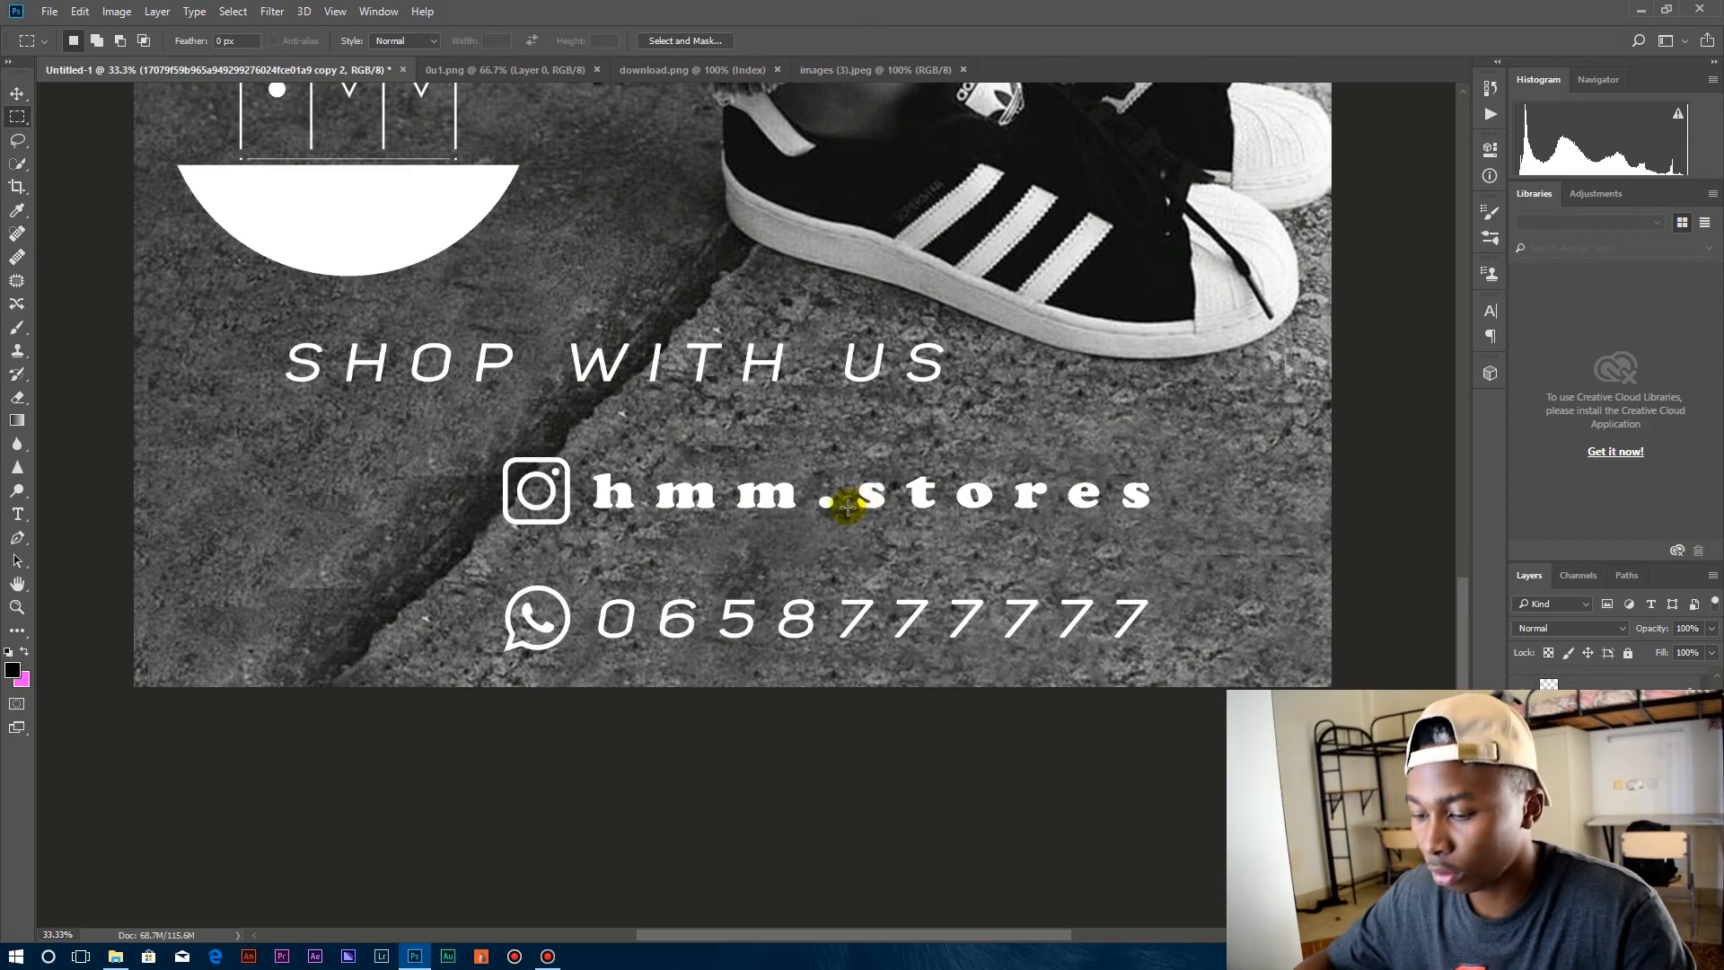
pyautogui.hotkey('ctrl', '-')
pyautogui.hotkey('ctrl', '-')
pyautogui.hotkey('ctrl', '-')
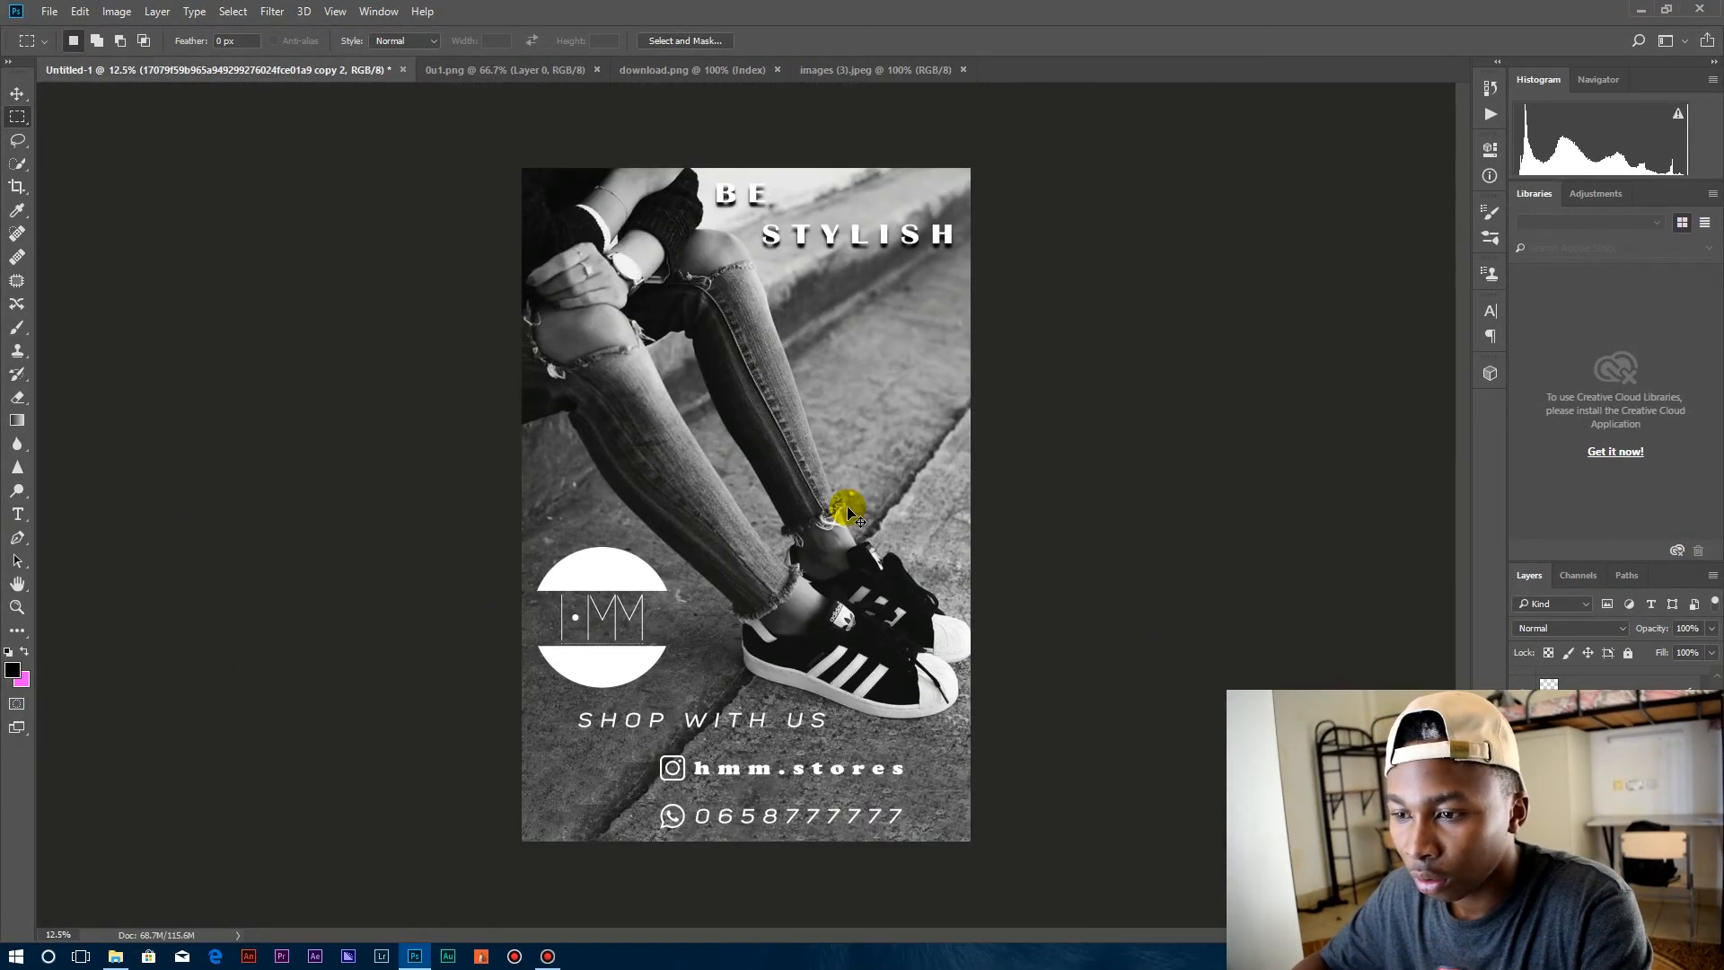
pyautogui.click(50, 10)
pyautogui.click(134, 212)
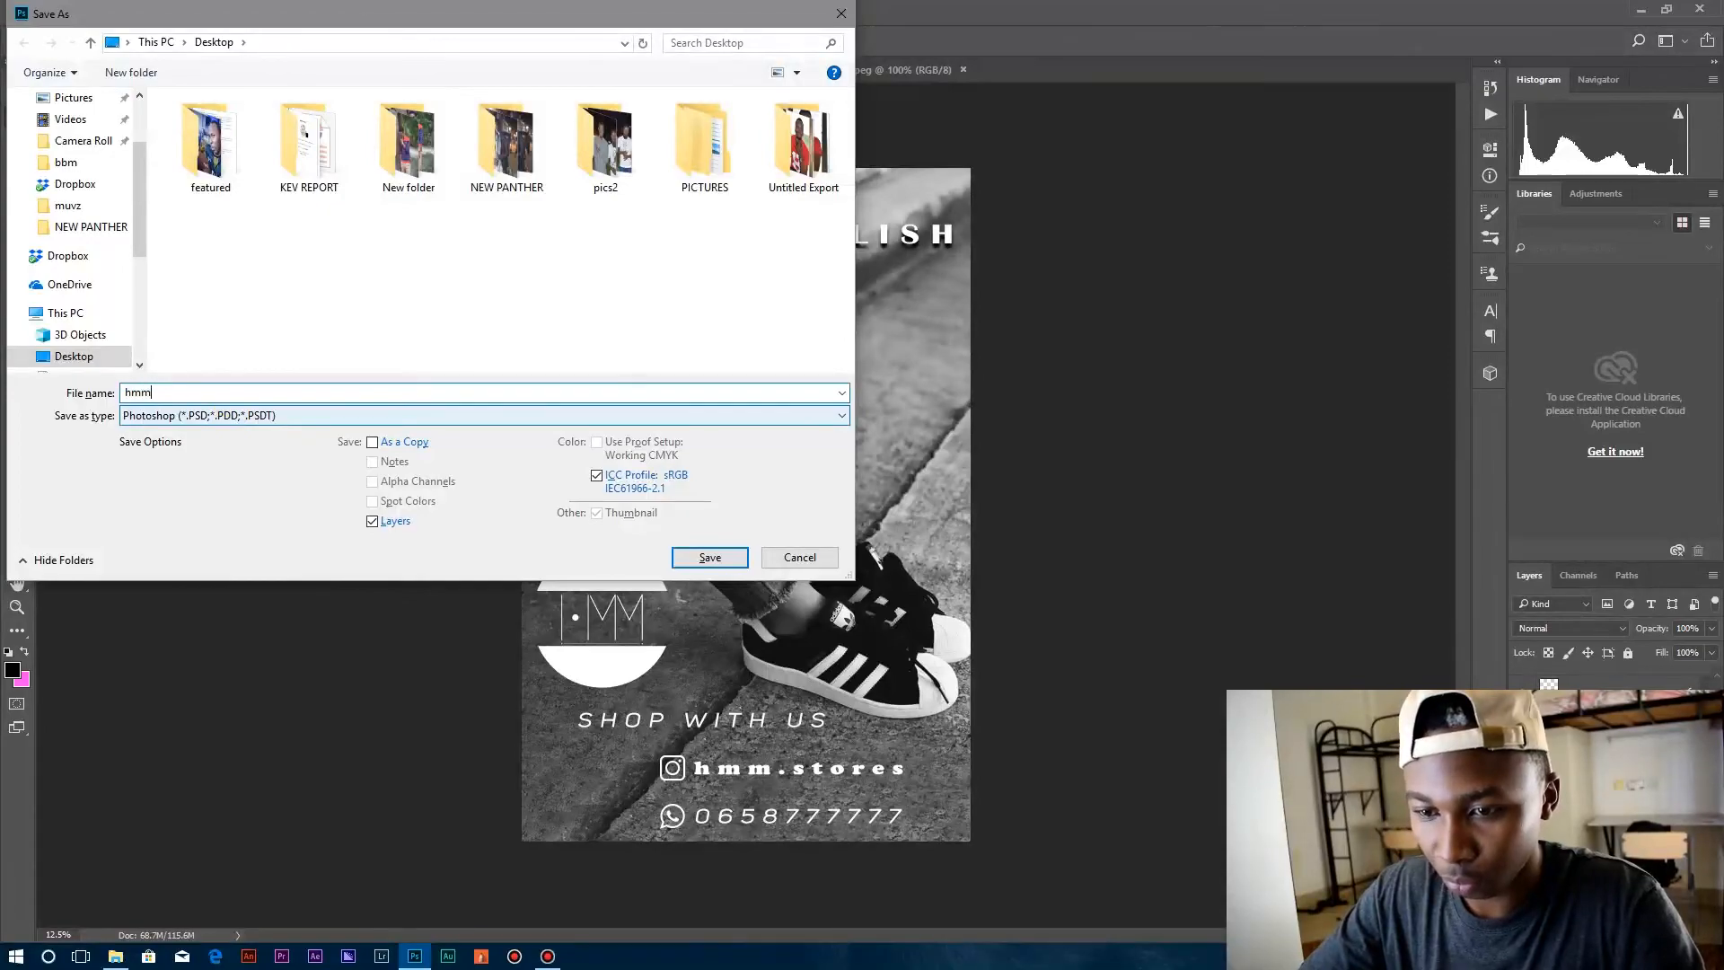
pyautogui.press('Return')
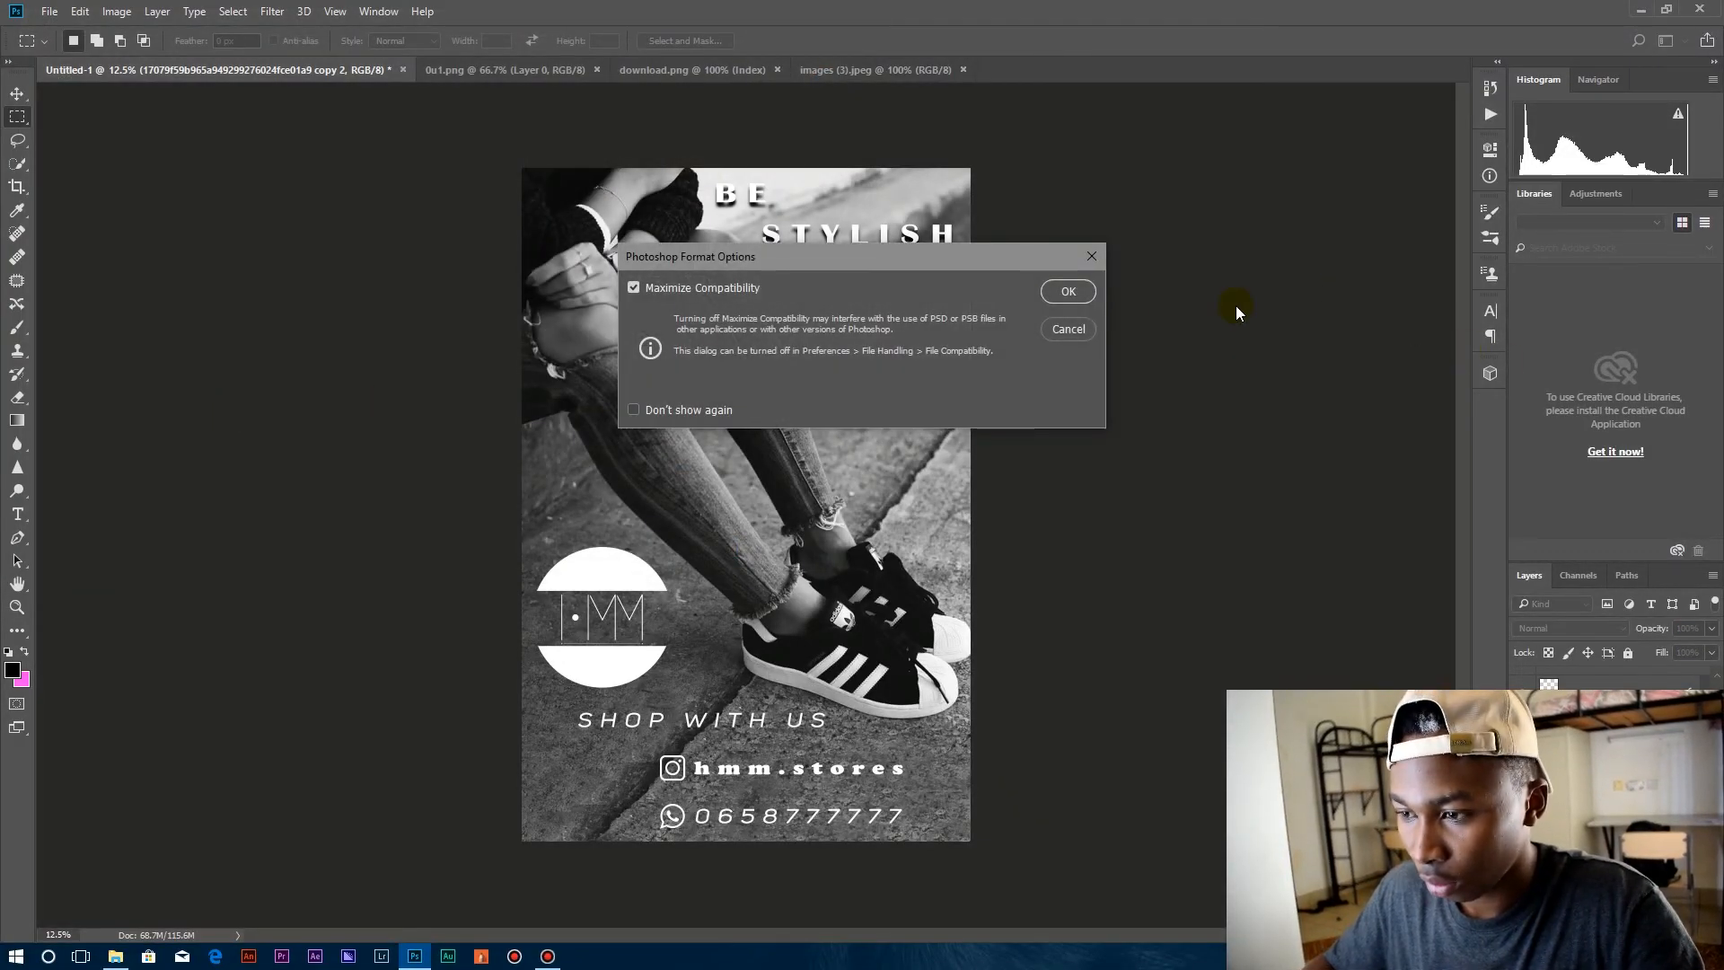
pyautogui.click(1069, 329)
# Save the poster to the Desktop as a JPEG named hmm at Maximum quality 12 with the Baseline (Standard) format.
pyautogui.click(41, 9)
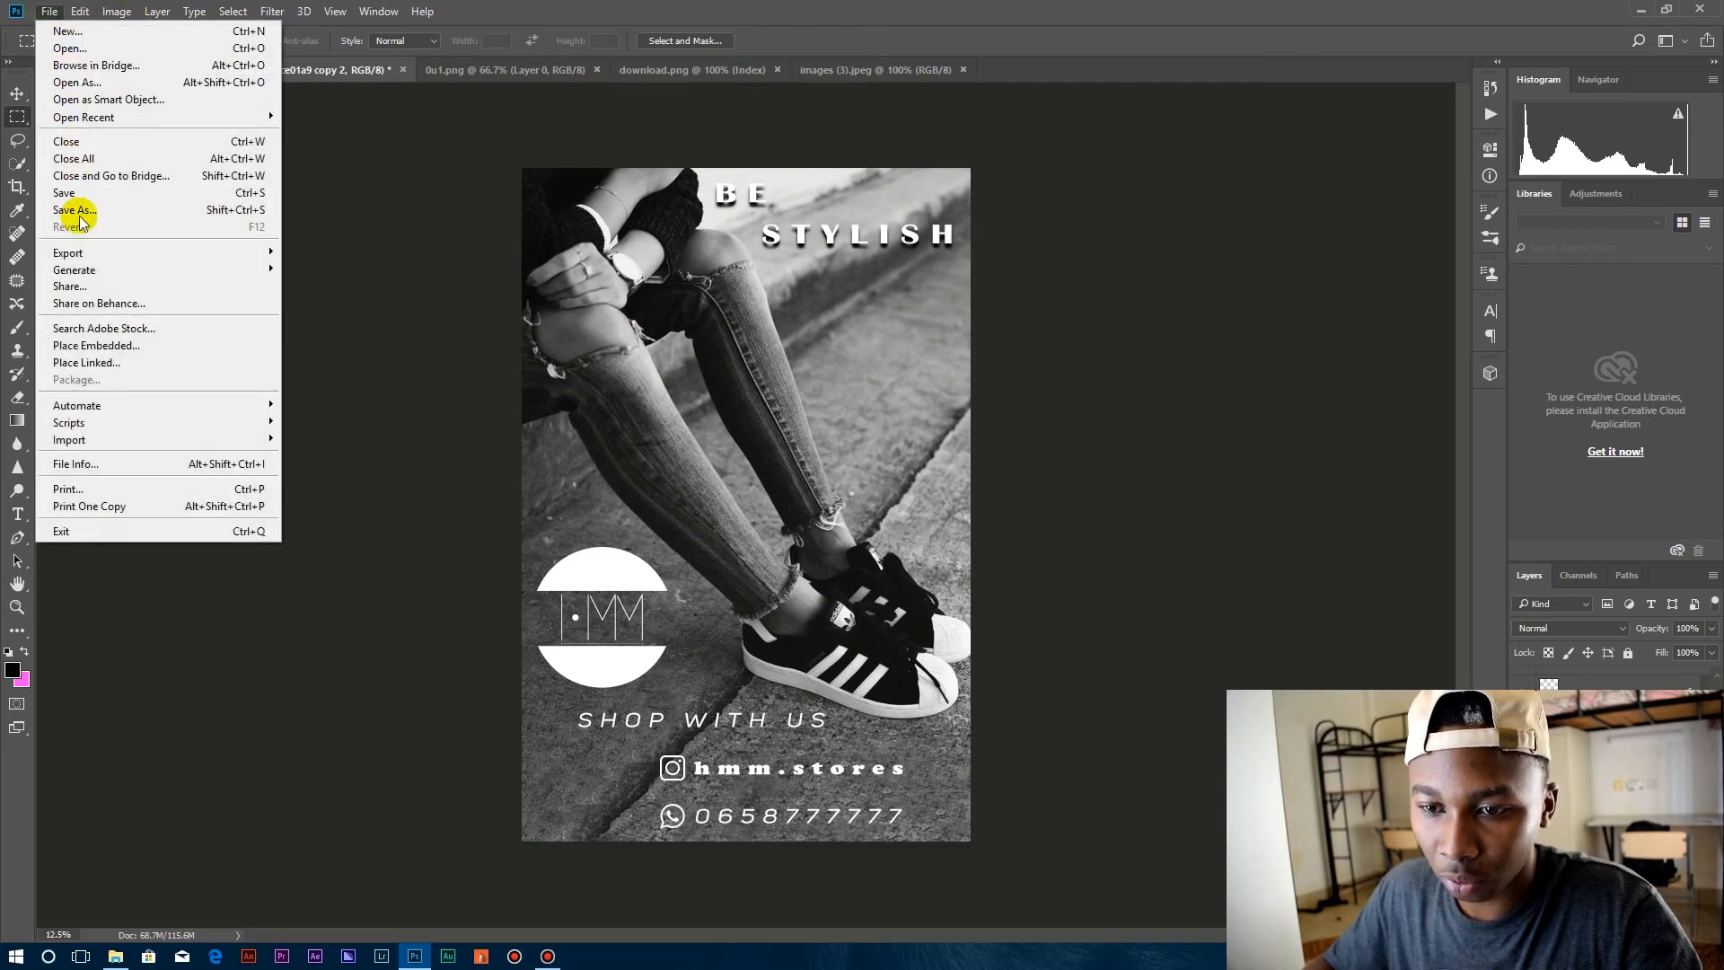
pyautogui.click(115, 212)
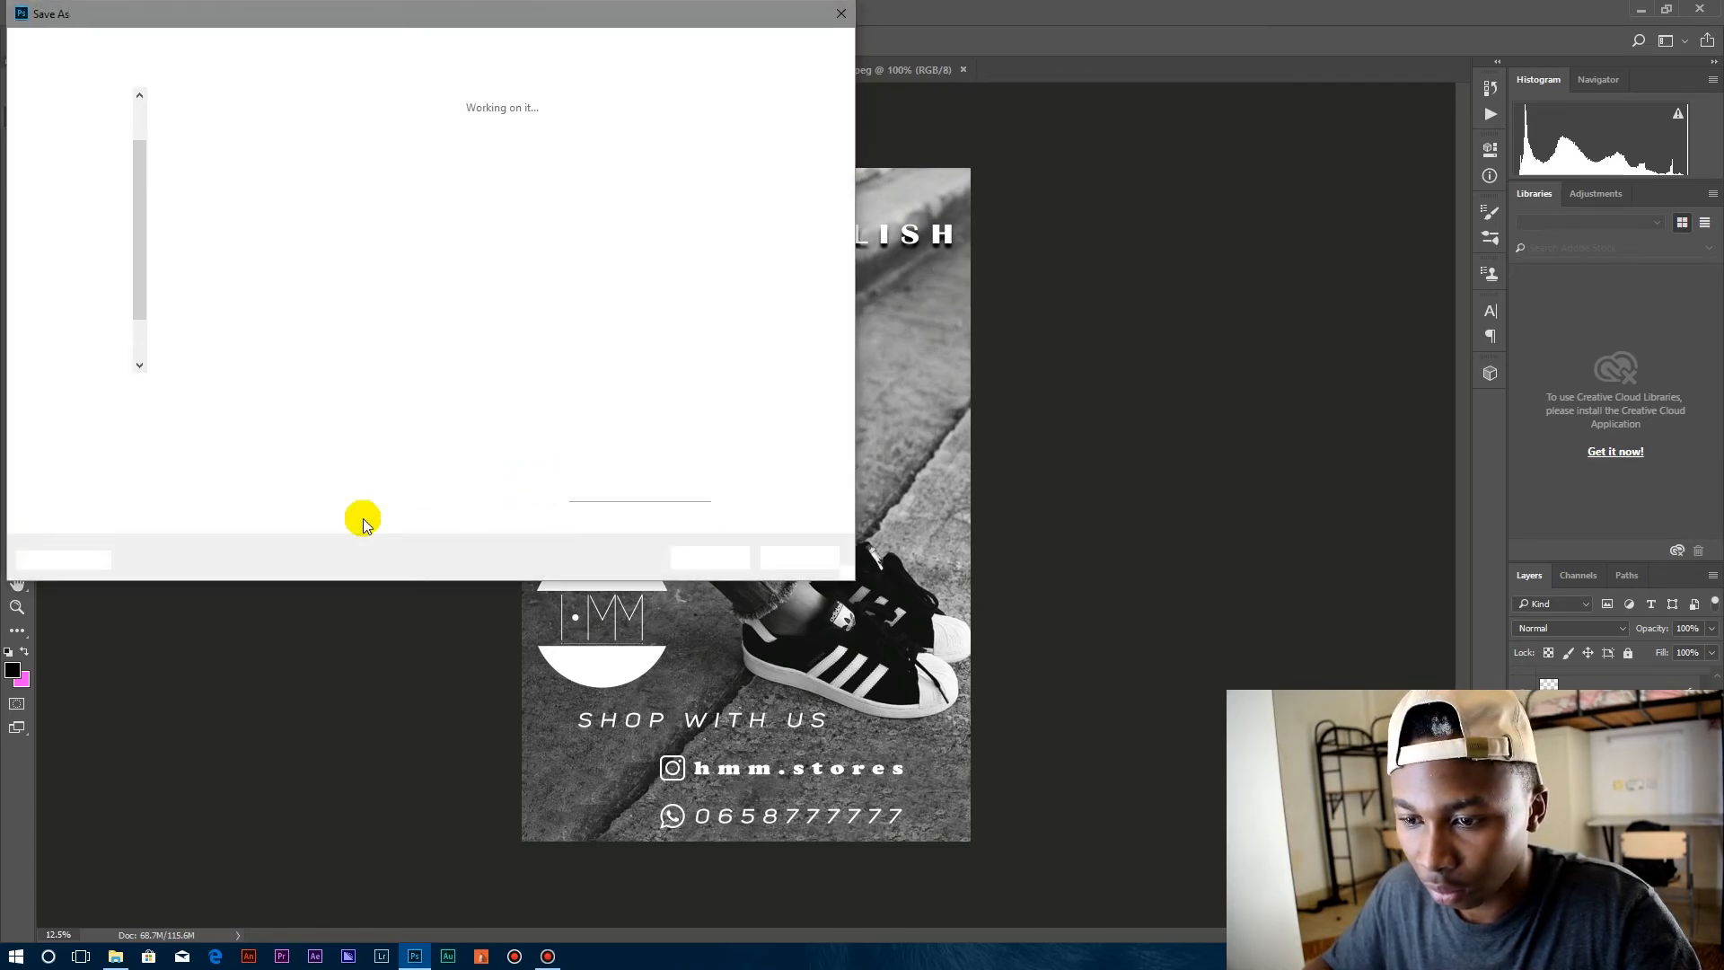
pyautogui.click(260, 413)
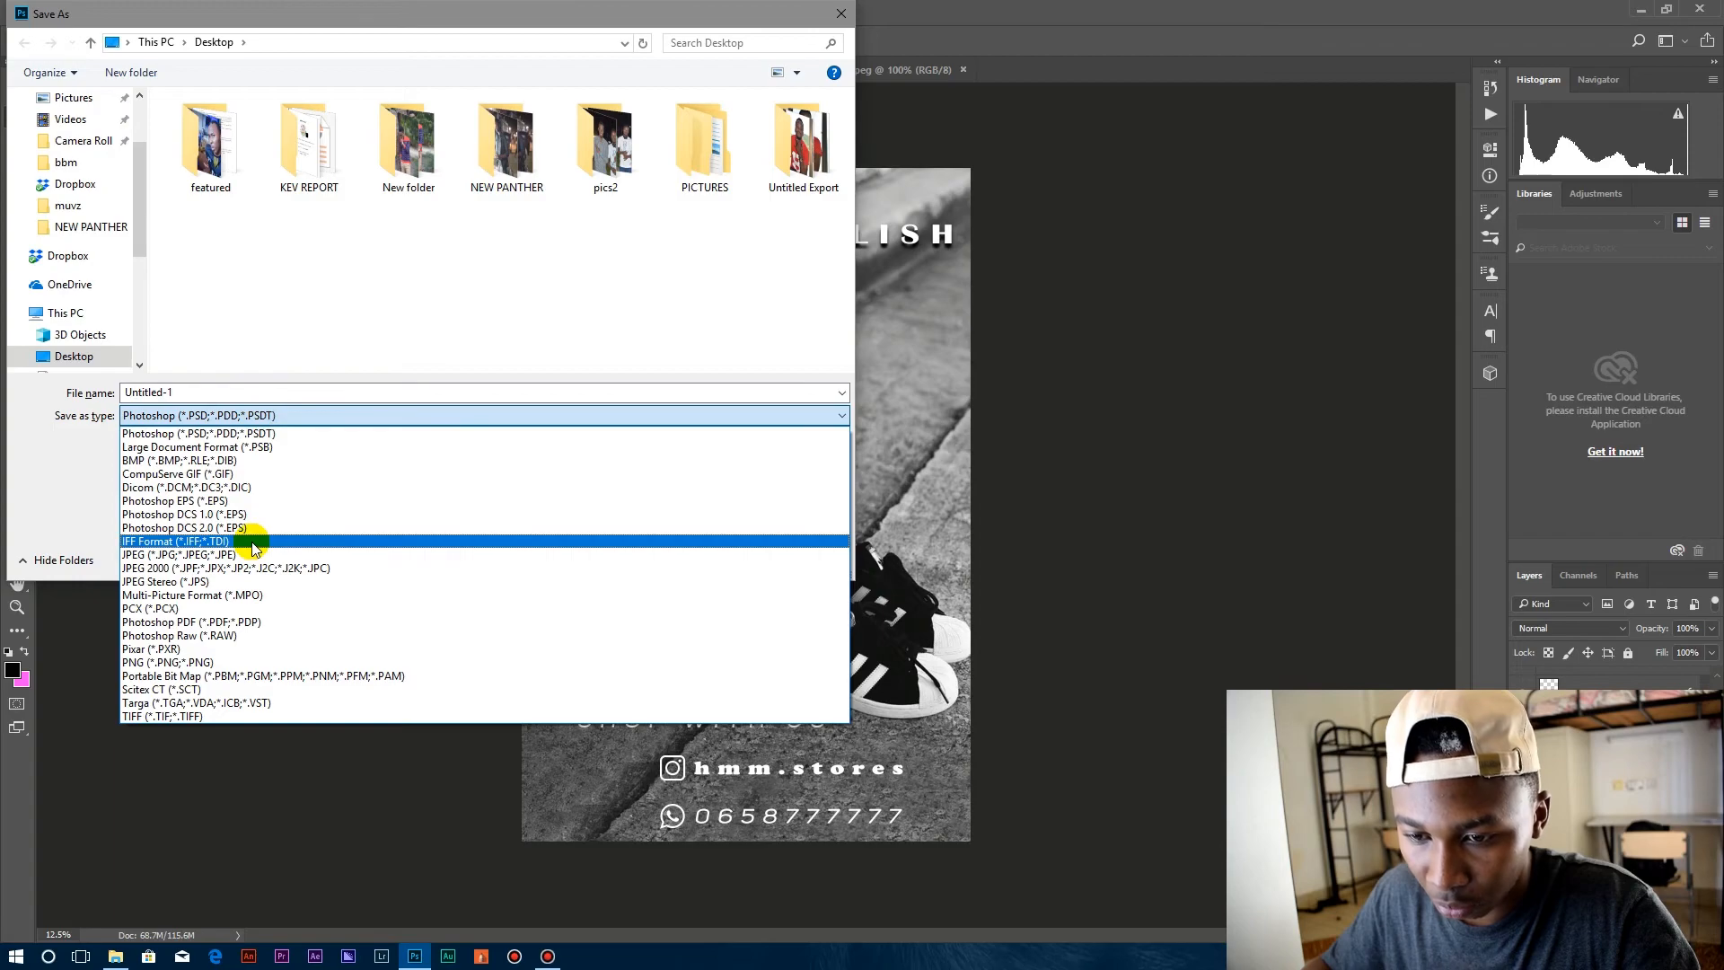
pyautogui.click(247, 554)
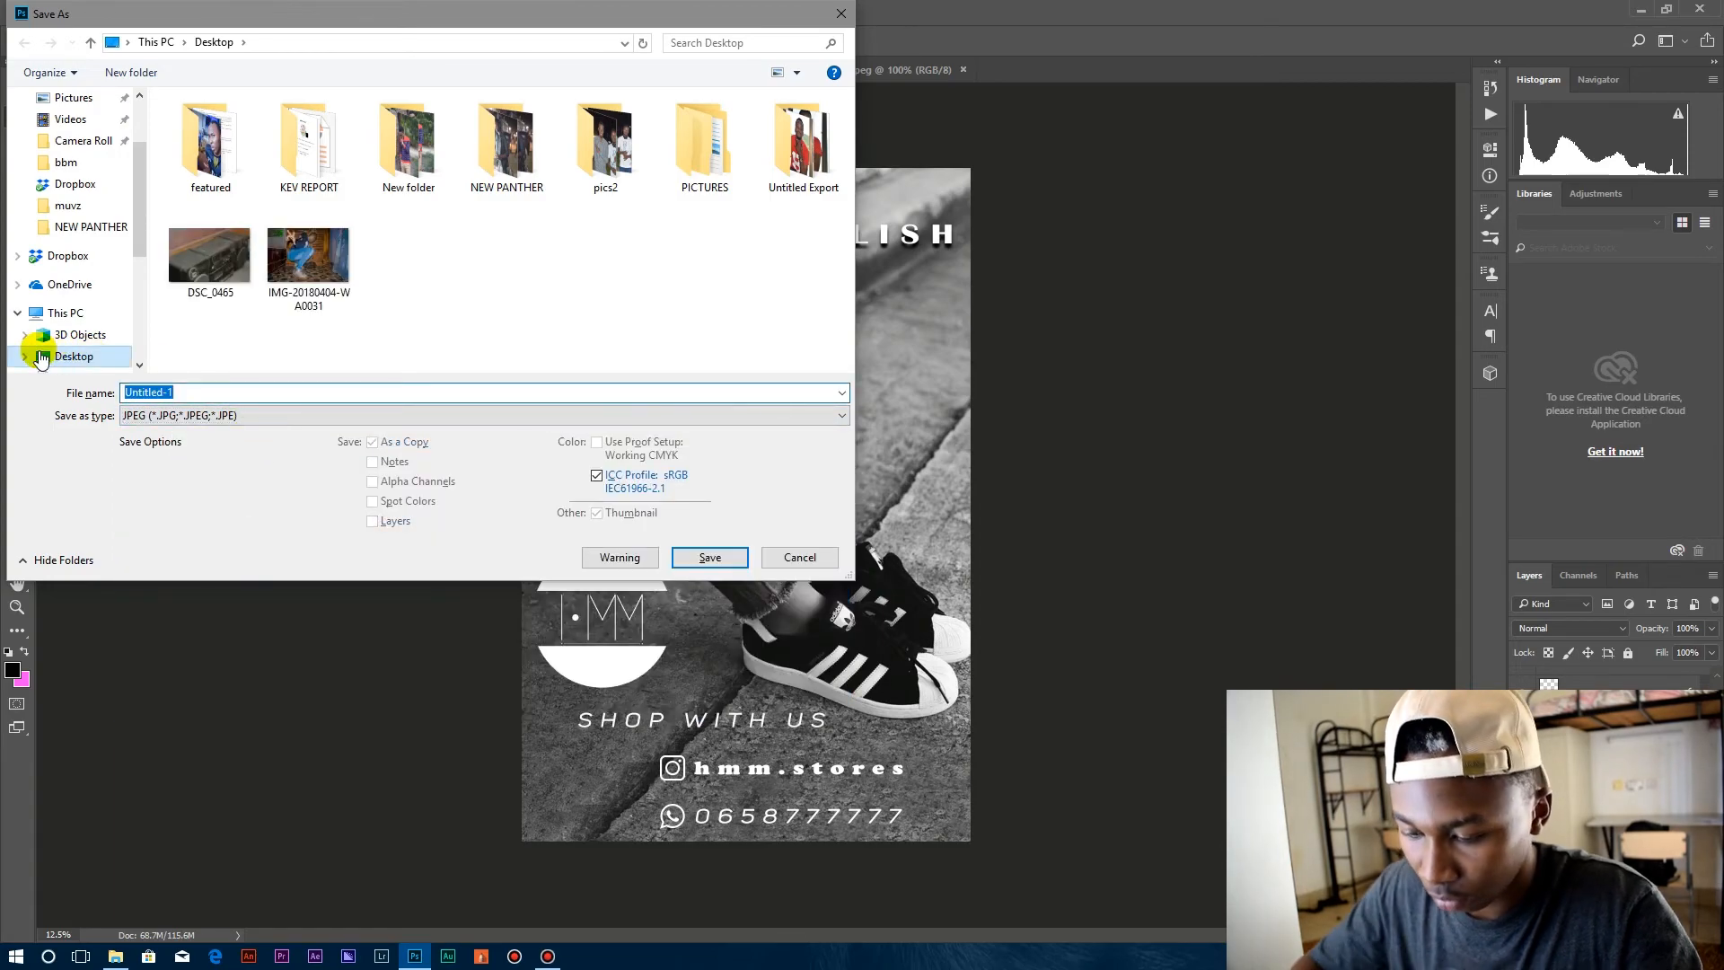
pyautogui.write('hmm')
pyautogui.press('Return')
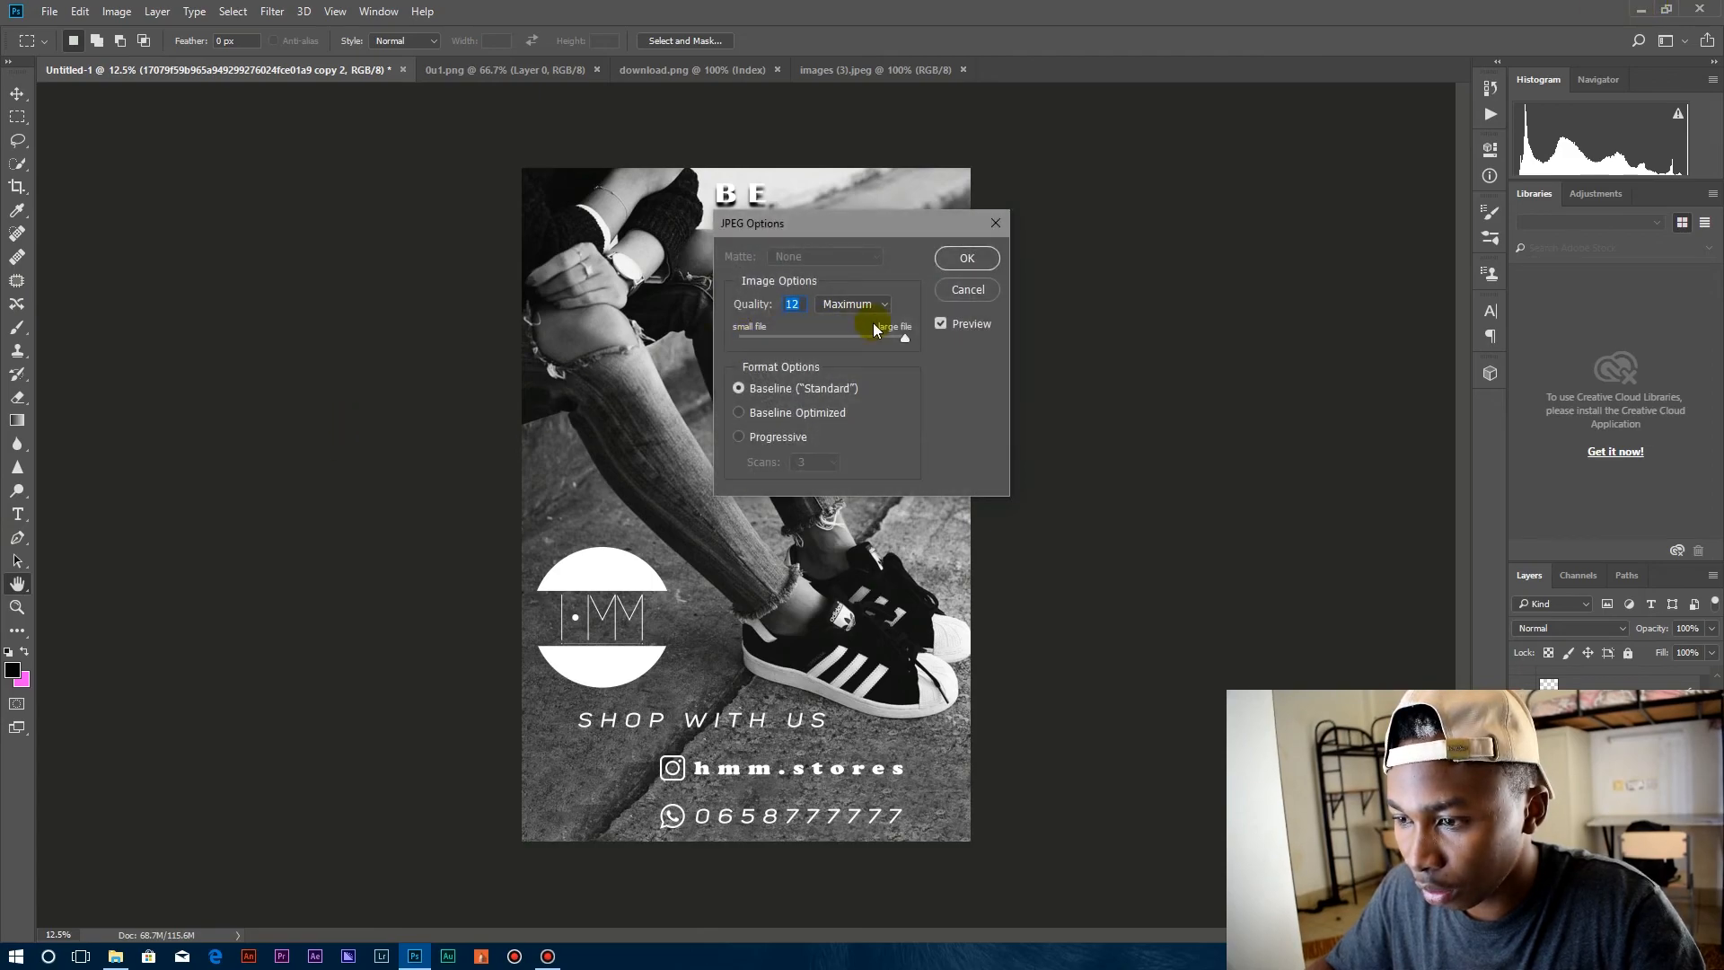
pyautogui.click(984, 262)
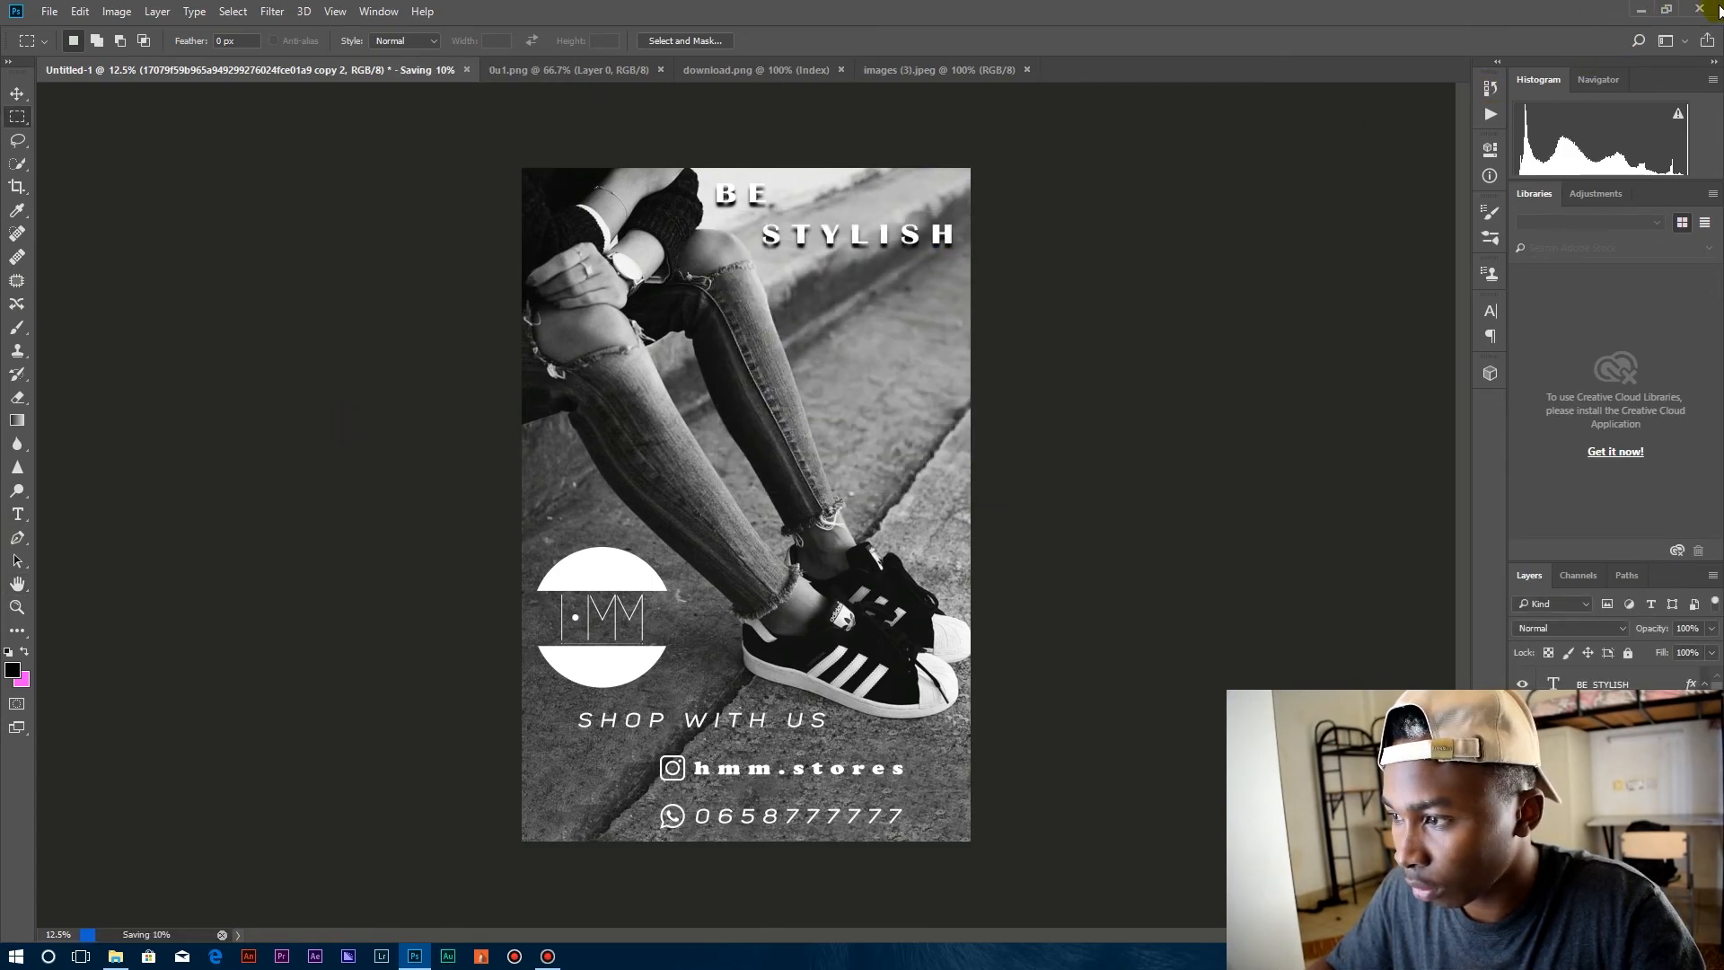
# Minimize the open windows, move the hmm image to a clear area of the desktop, and open it to inspect the exported poster.
pyautogui.click(1640, 10)
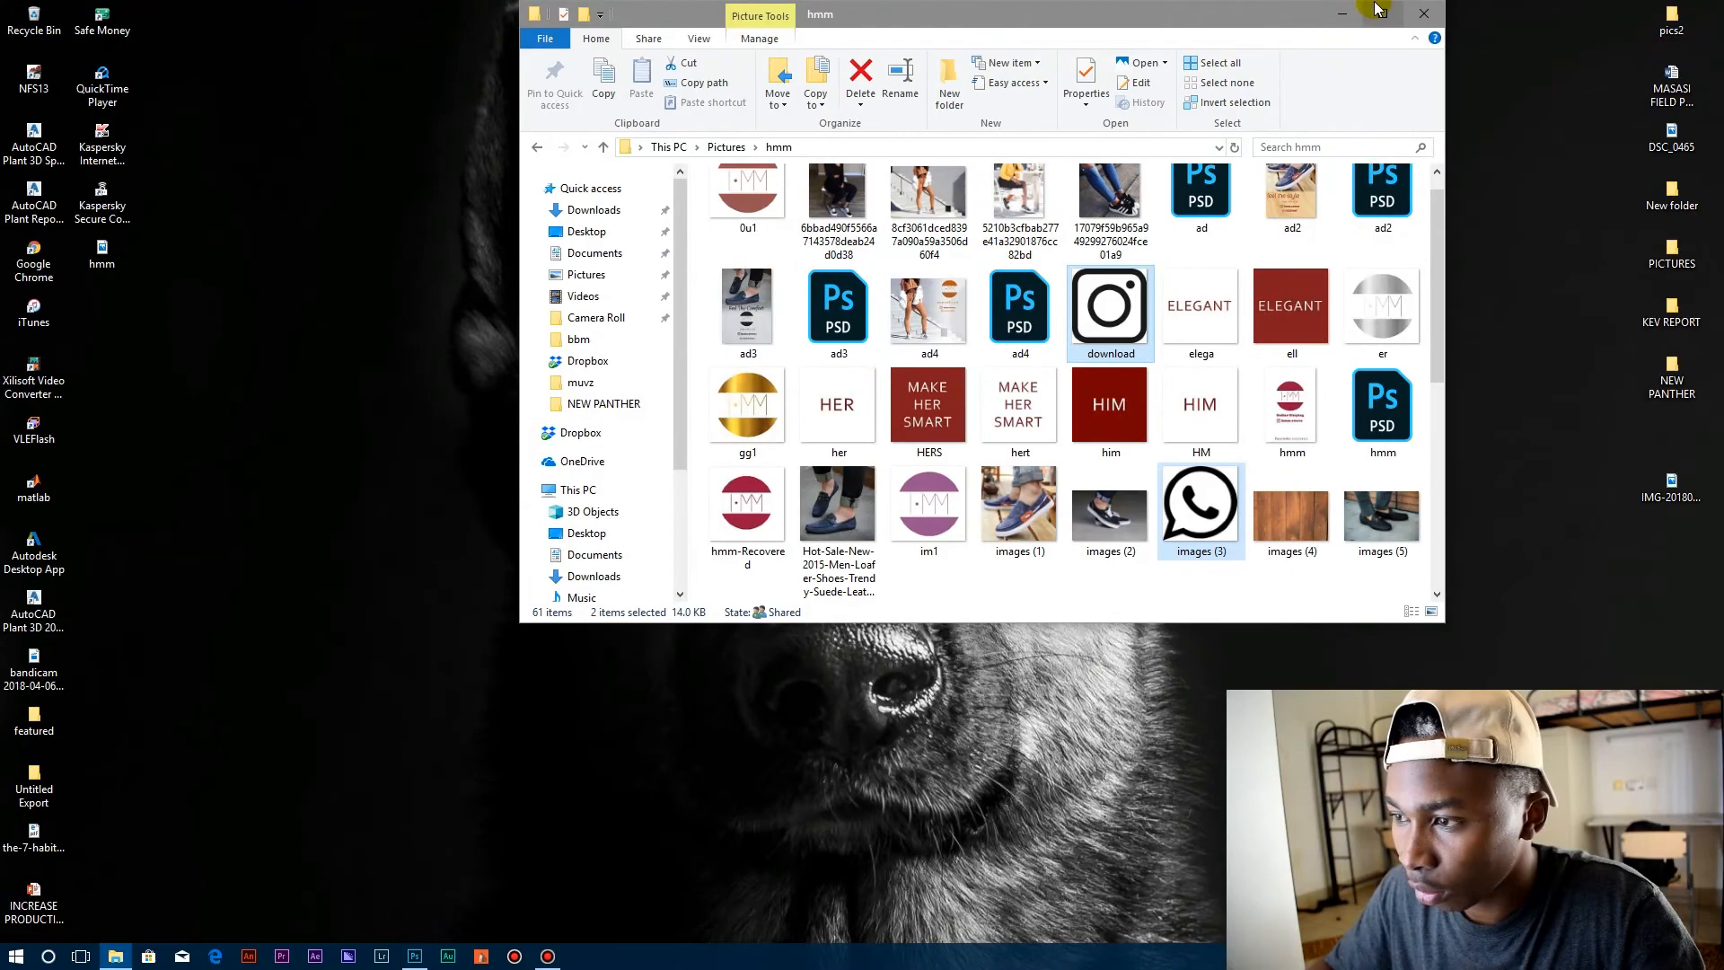
pyautogui.click(1347, 14)
pyautogui.moveTo(117, 256); pyautogui.dragTo(500, 263)
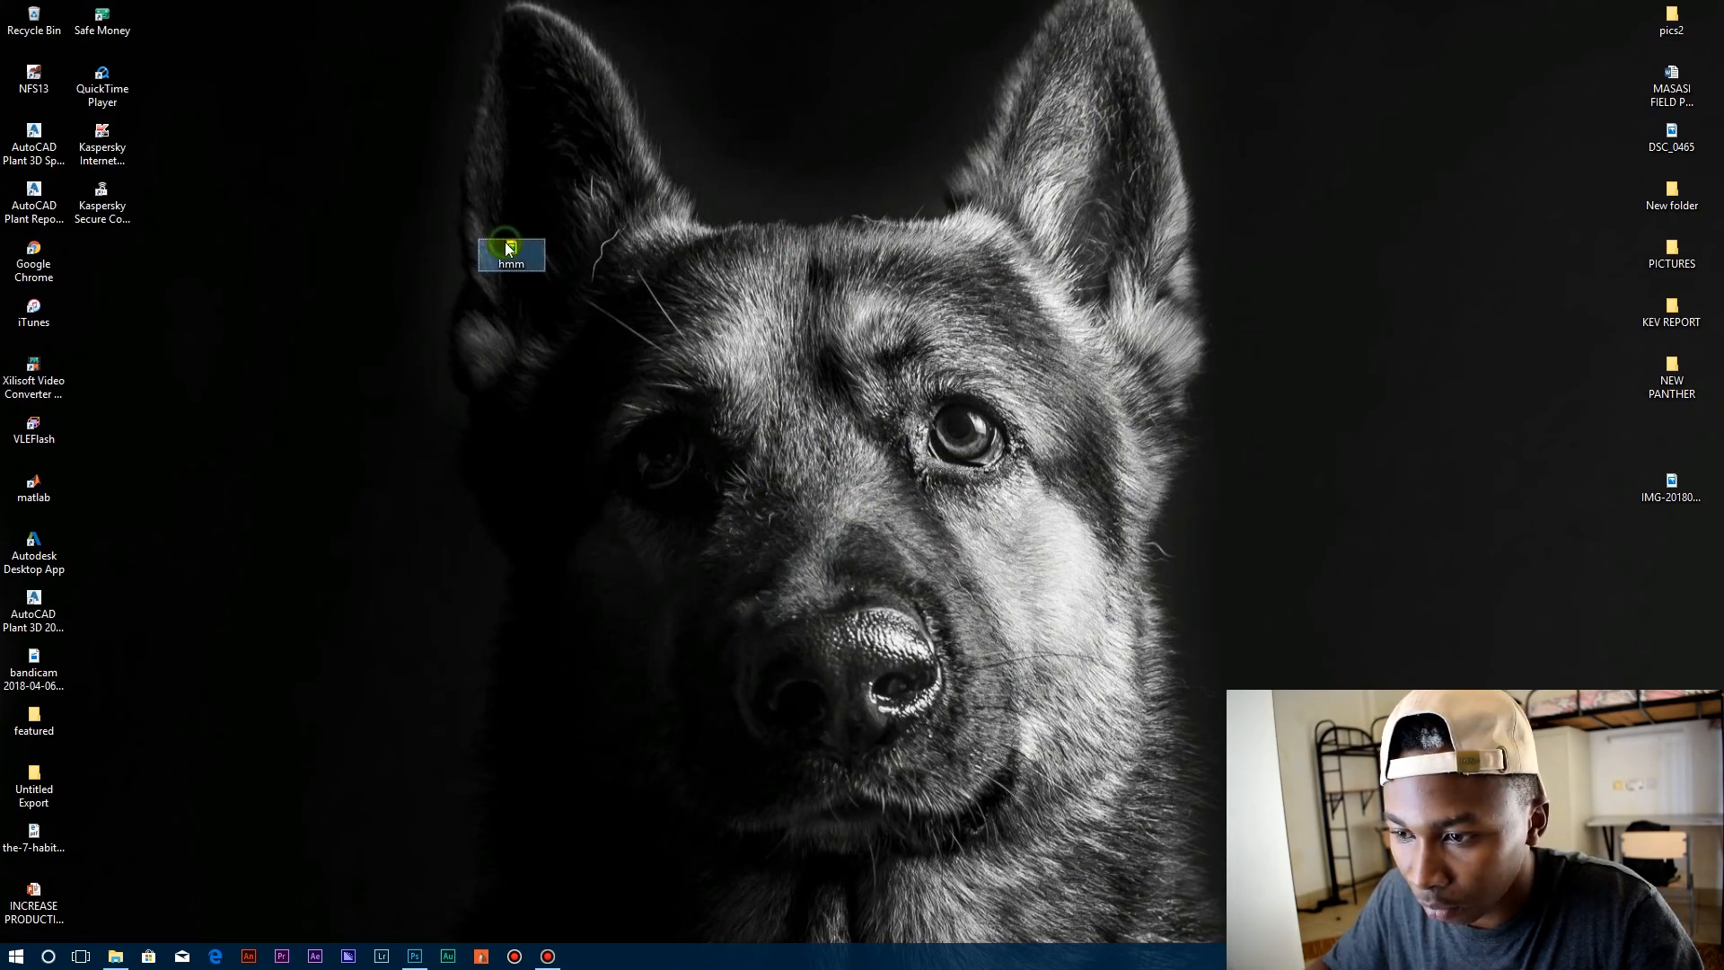
pyautogui.doubleClick(508, 249)
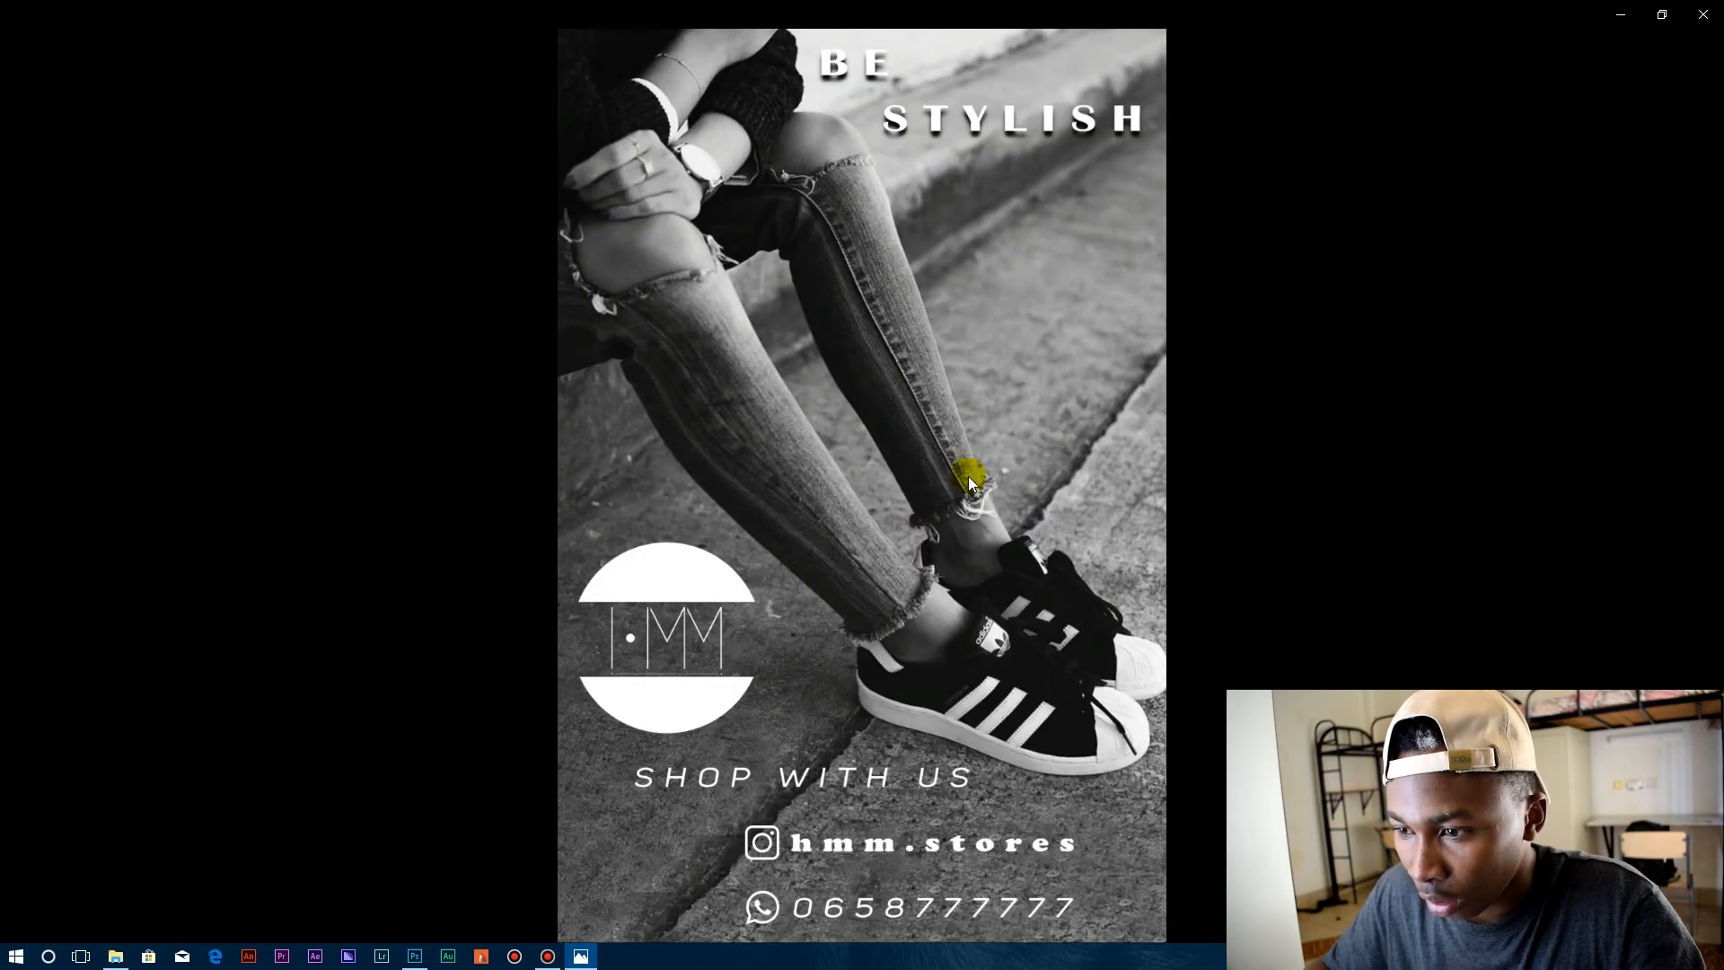
pyautogui.scroll(3, 969, 475)
pyautogui.scroll(-3, 969, 480)
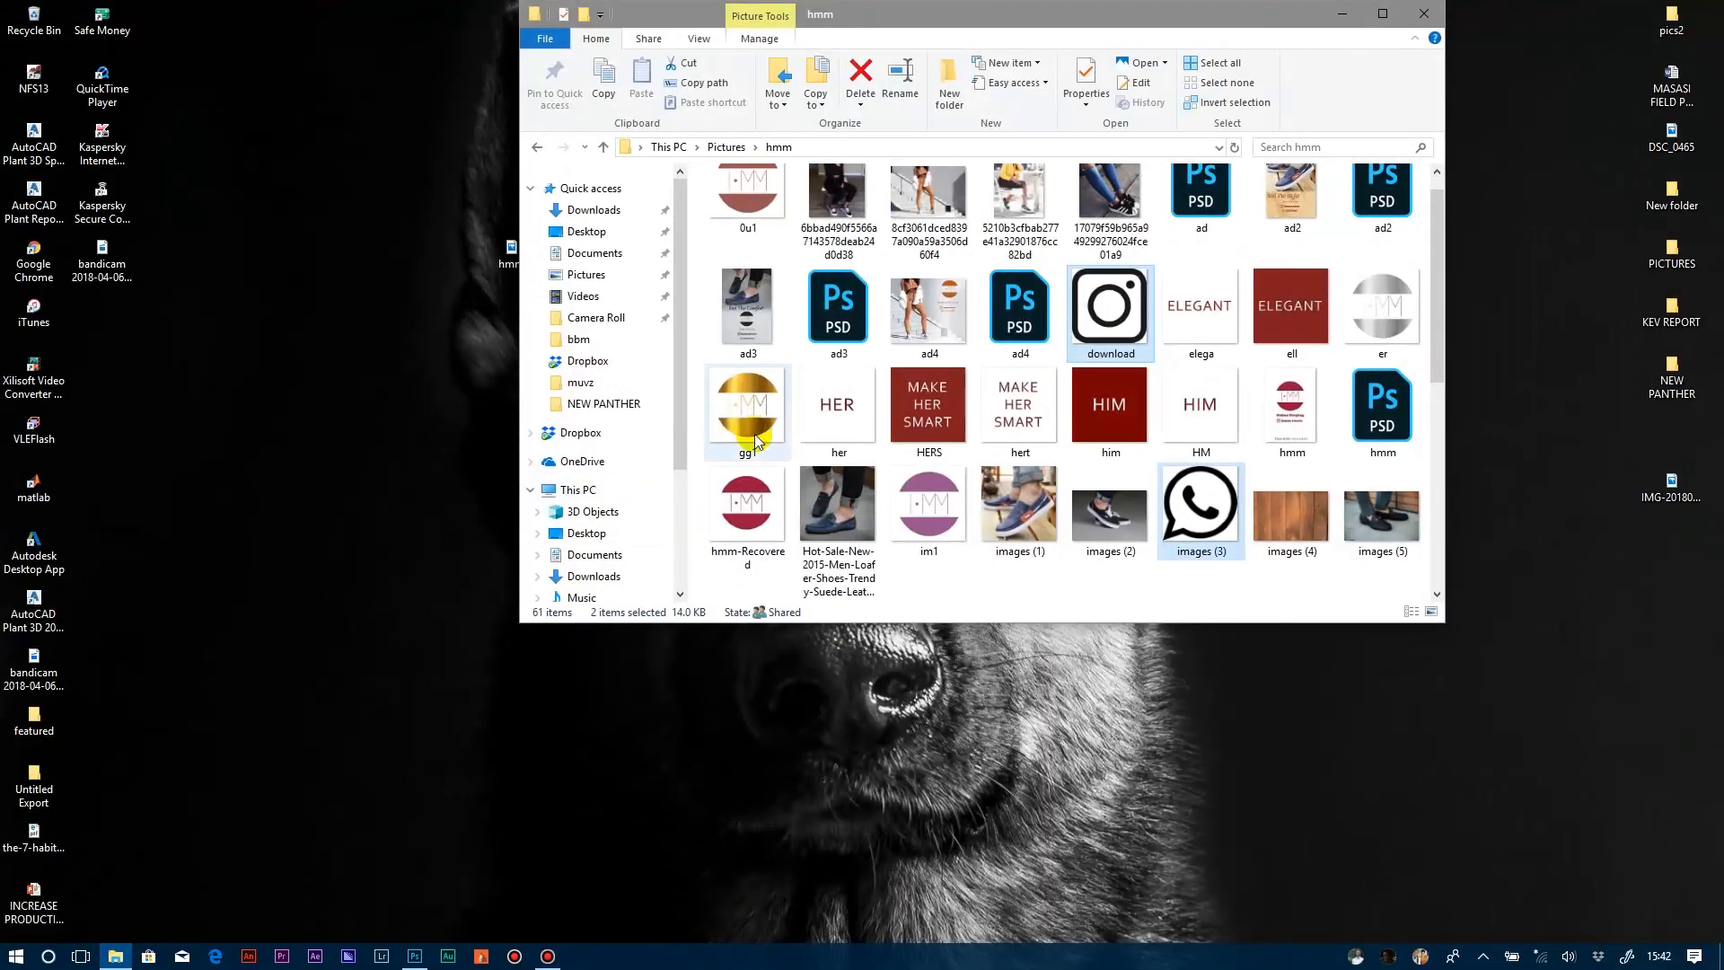
# View the other store posters ad4, ad2 and ad3 in the hmm pictures folder, one after another.
pyautogui.doubleClick(925, 307)
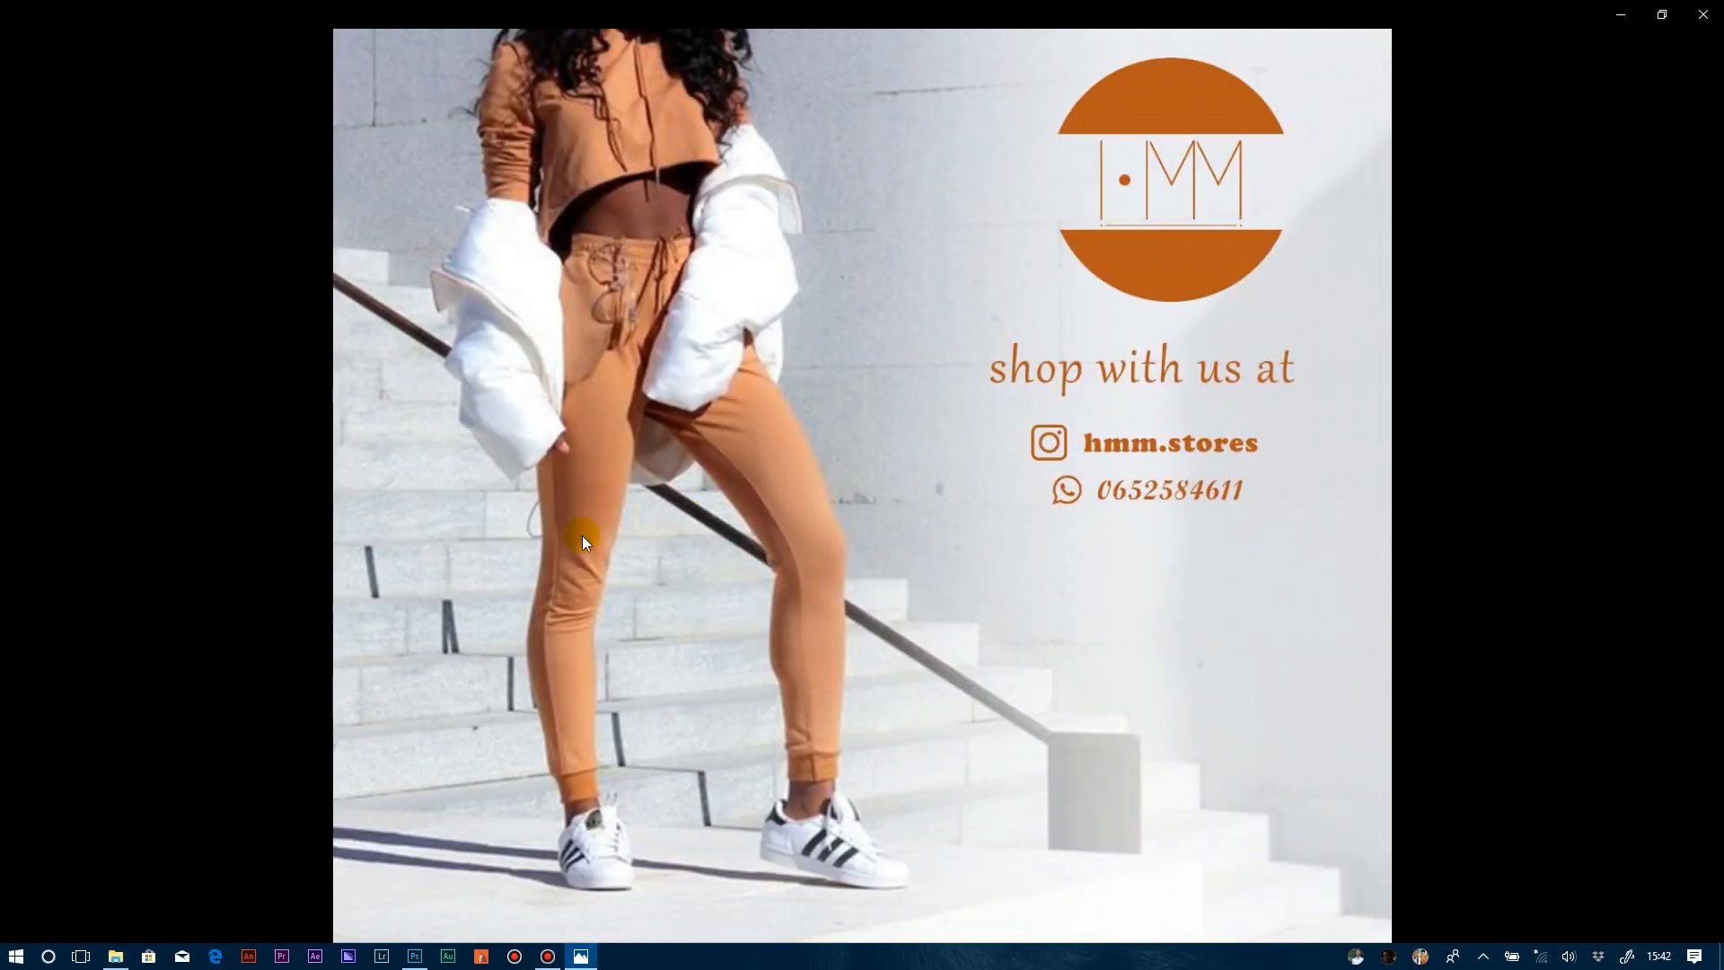
pyautogui.click(1703, 14)
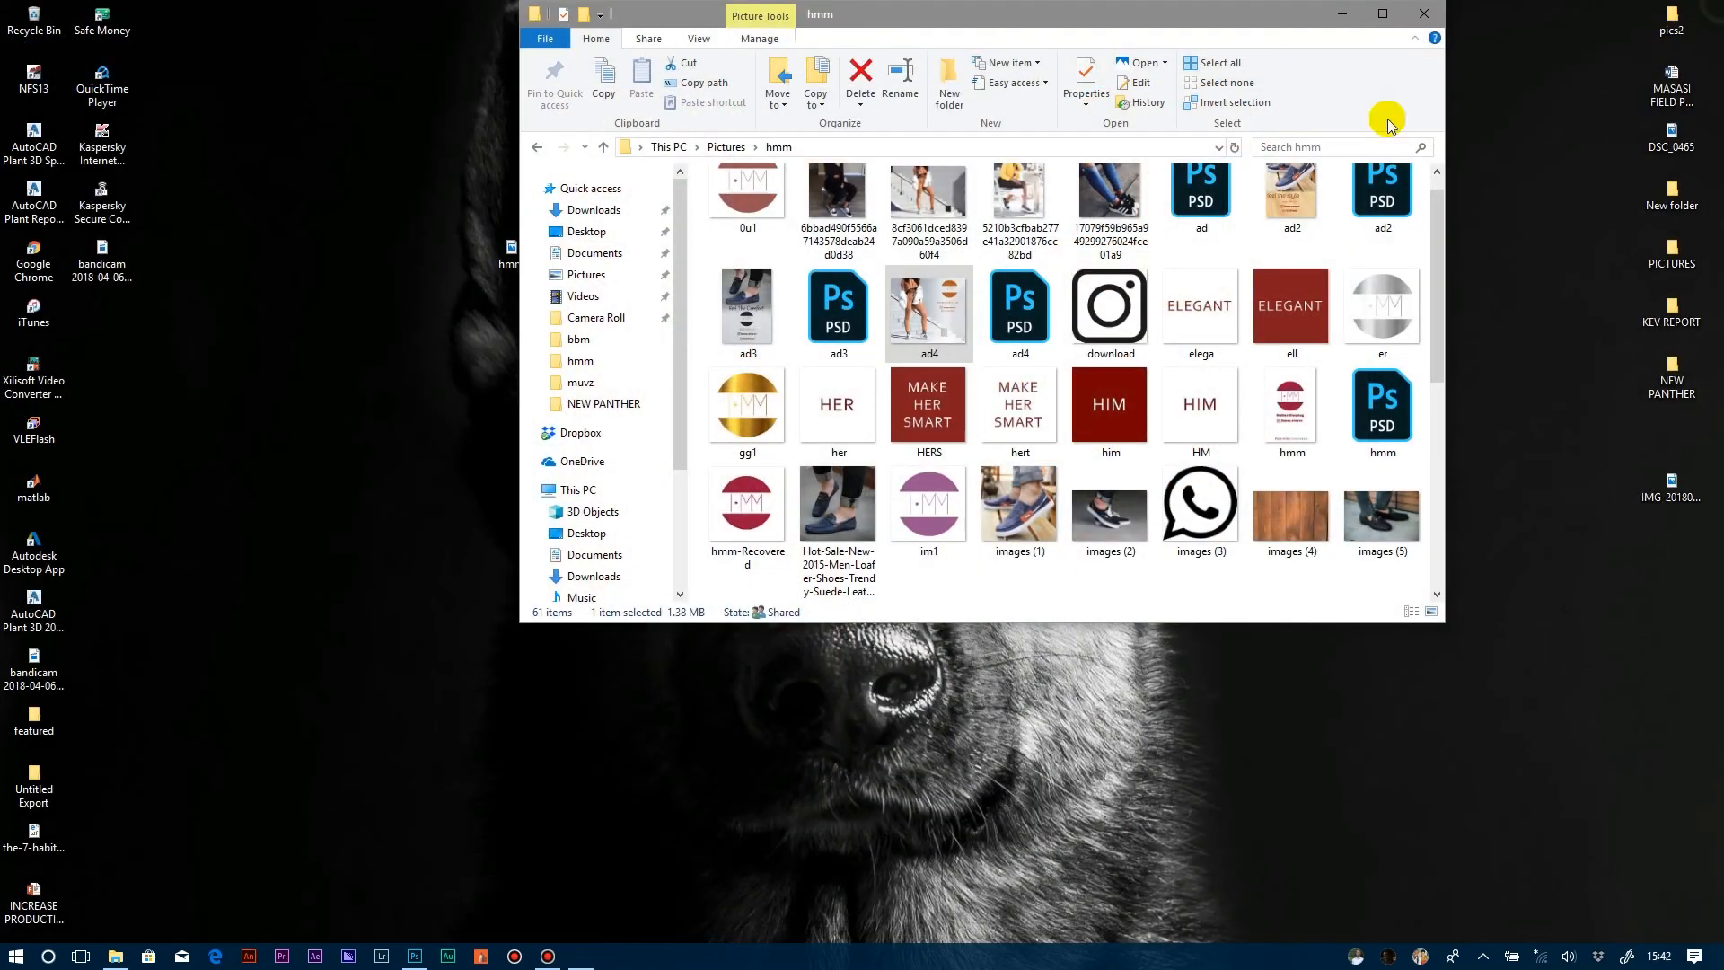
pyautogui.doubleClick(957, 232)
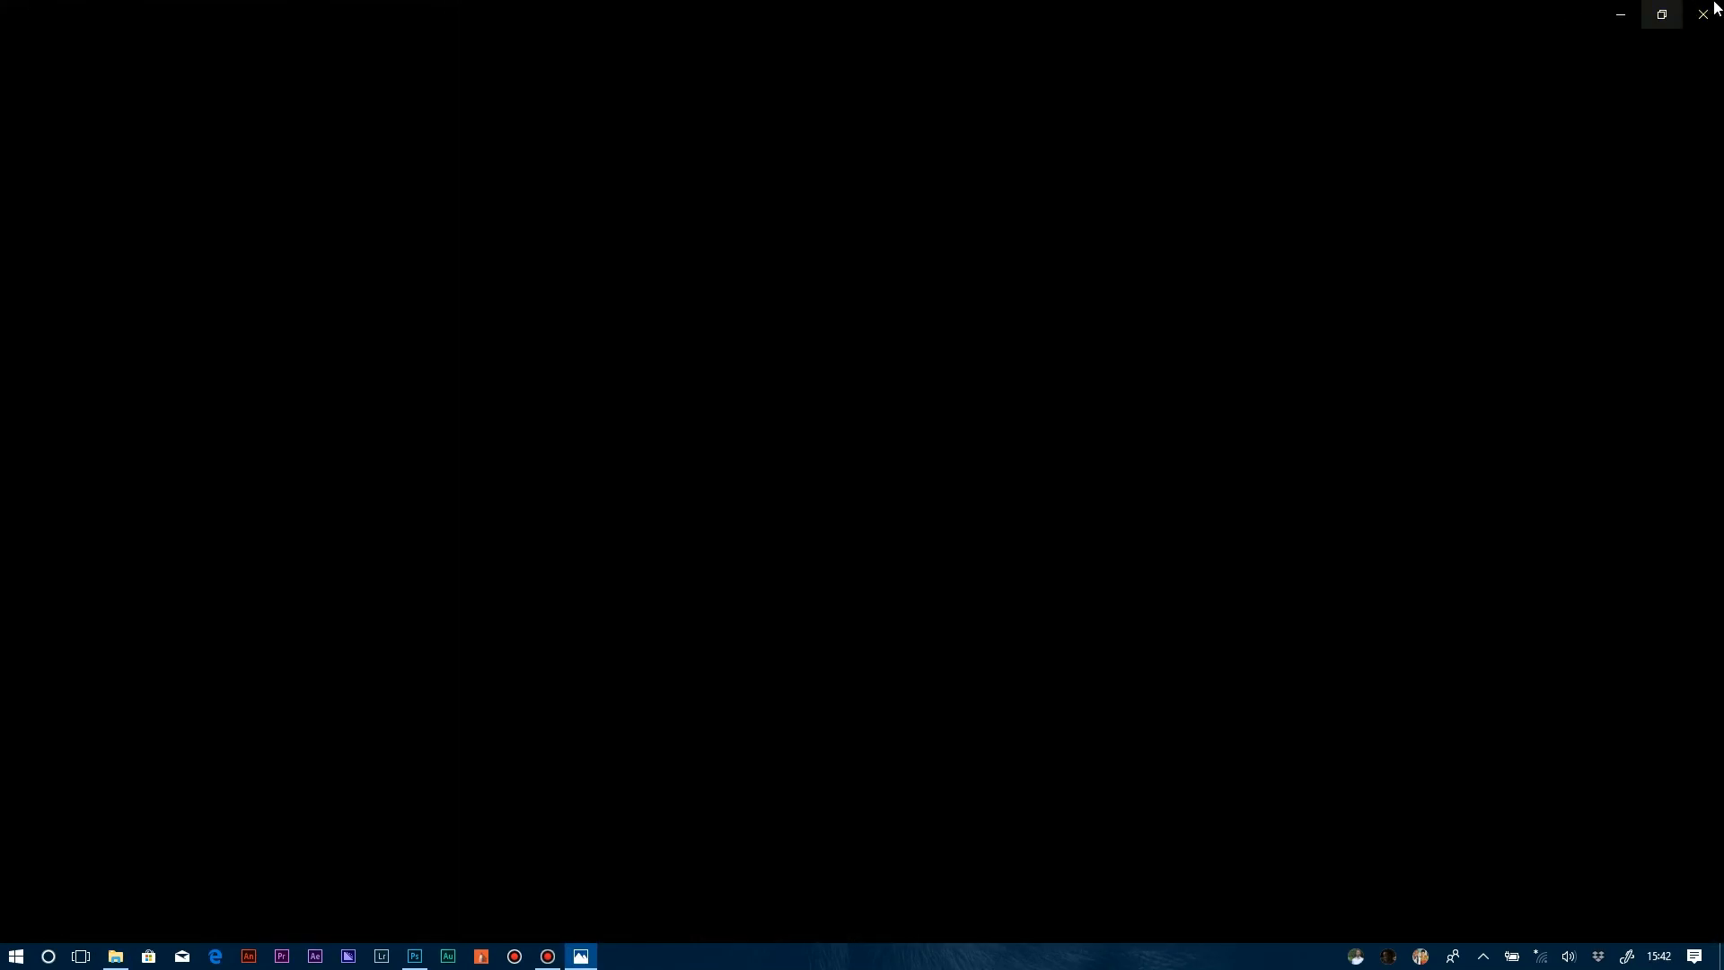
pyautogui.click(1706, 13)
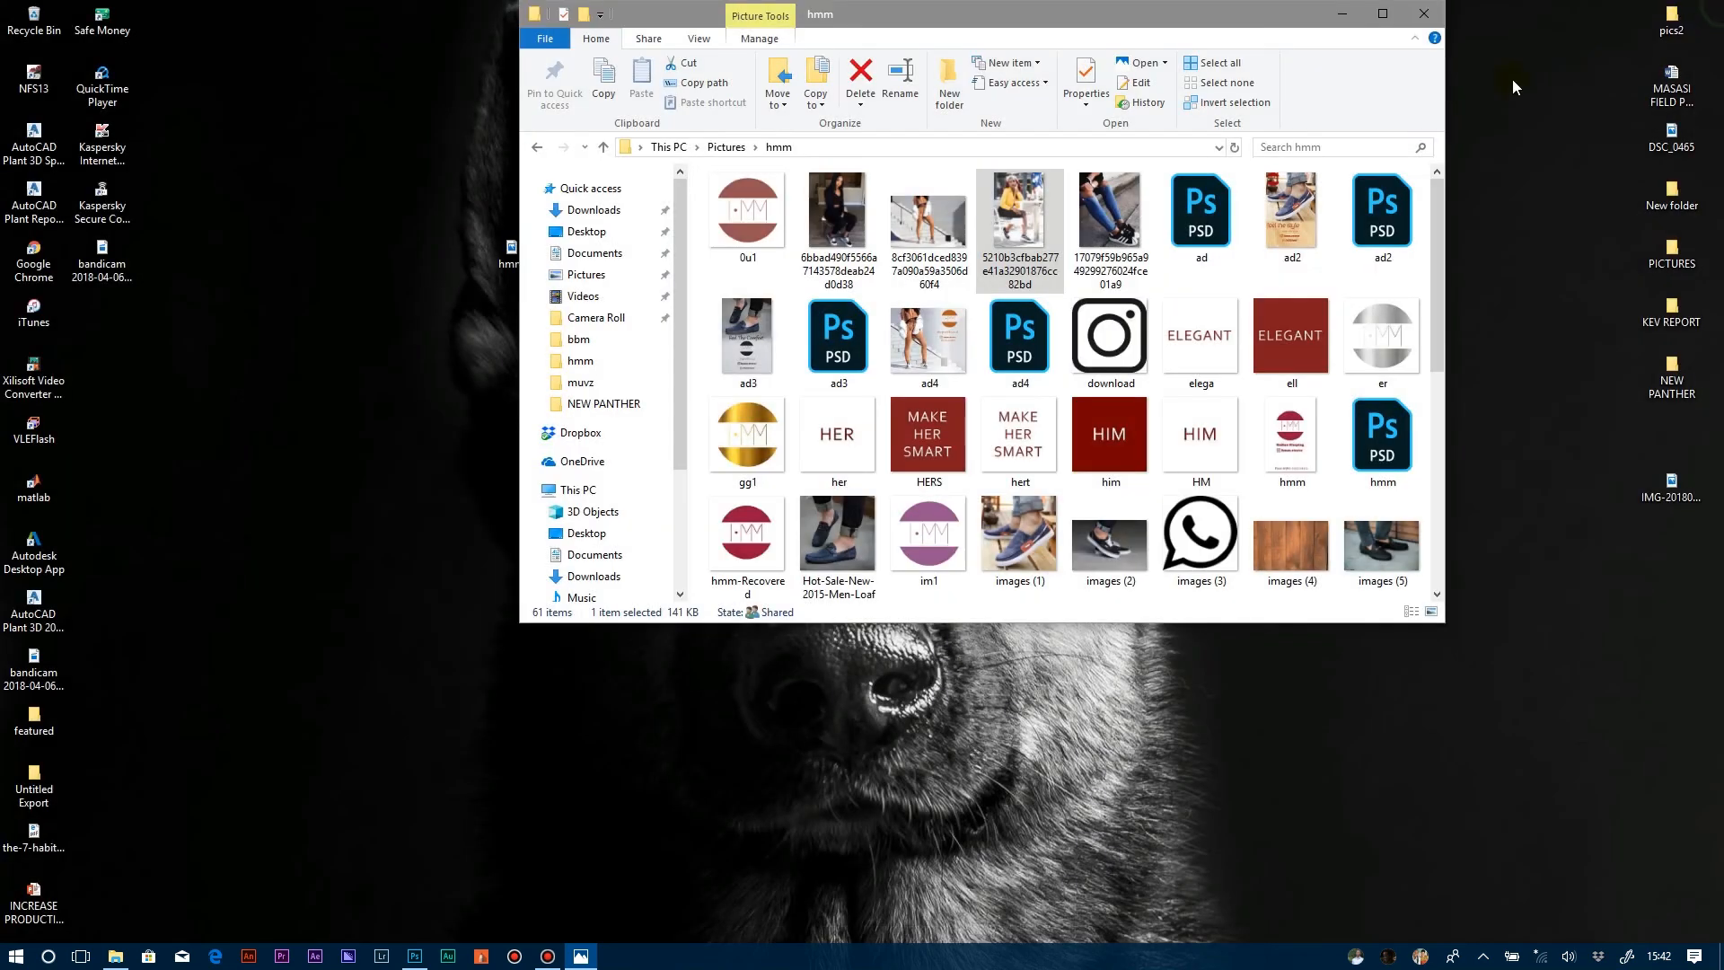
pyautogui.click(1314, 208)
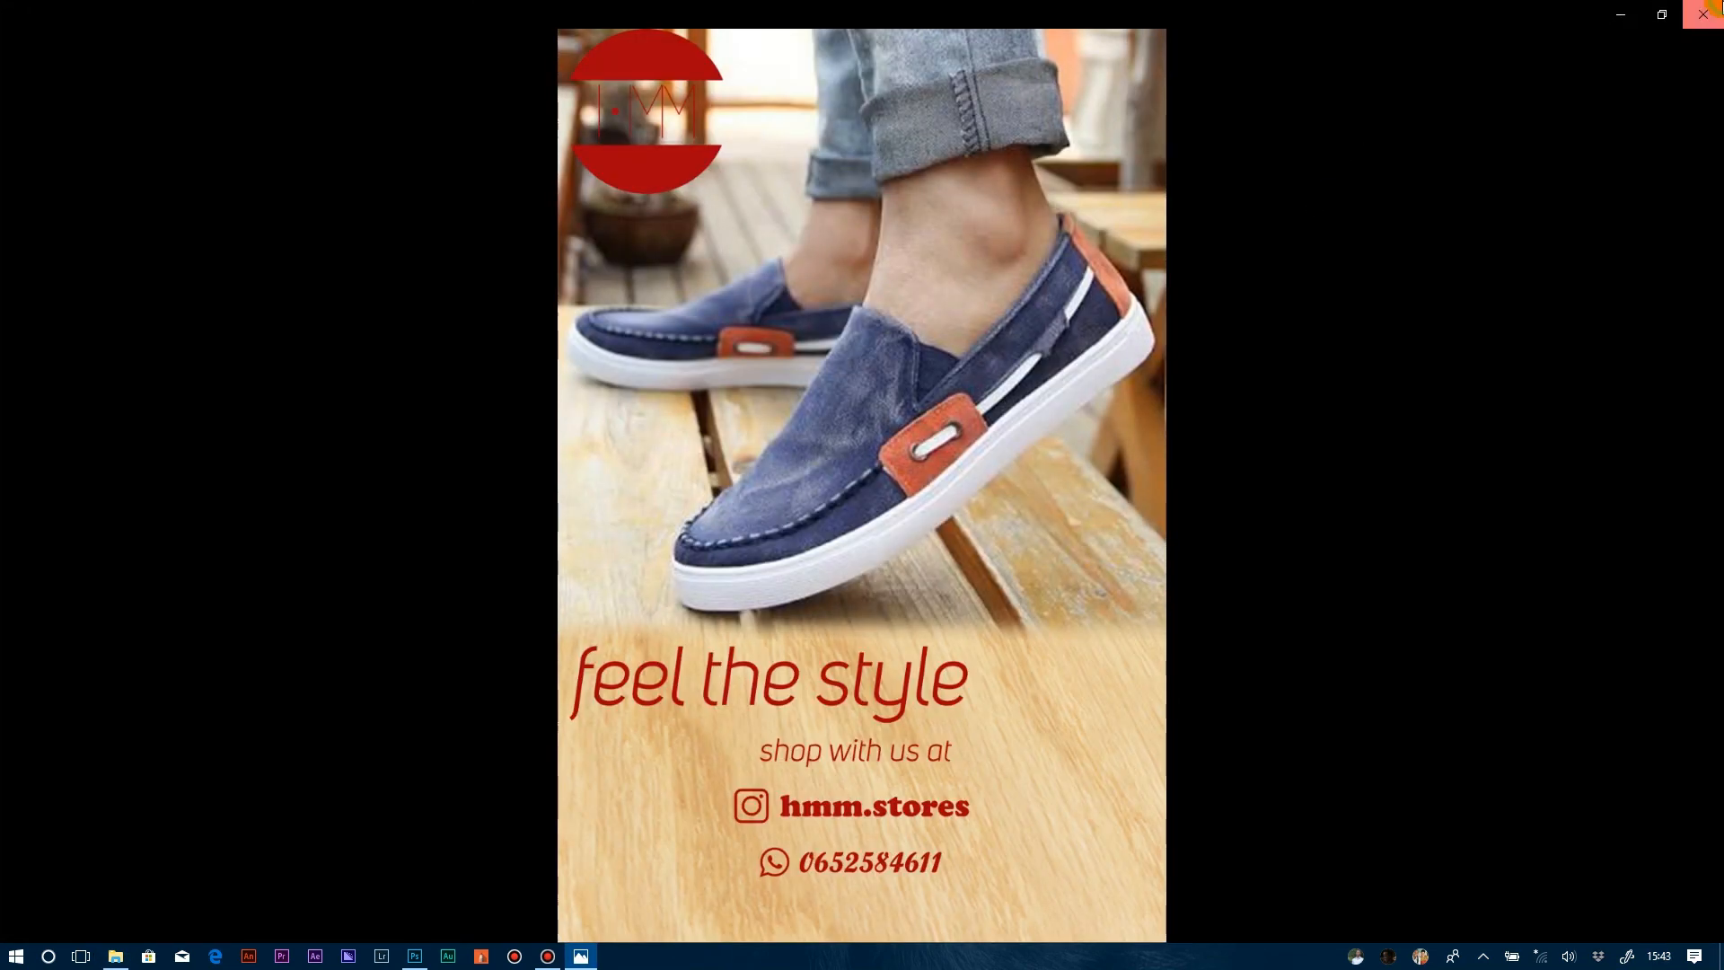
pyautogui.click(1706, 12)
pyautogui.moveTo(754, 358)
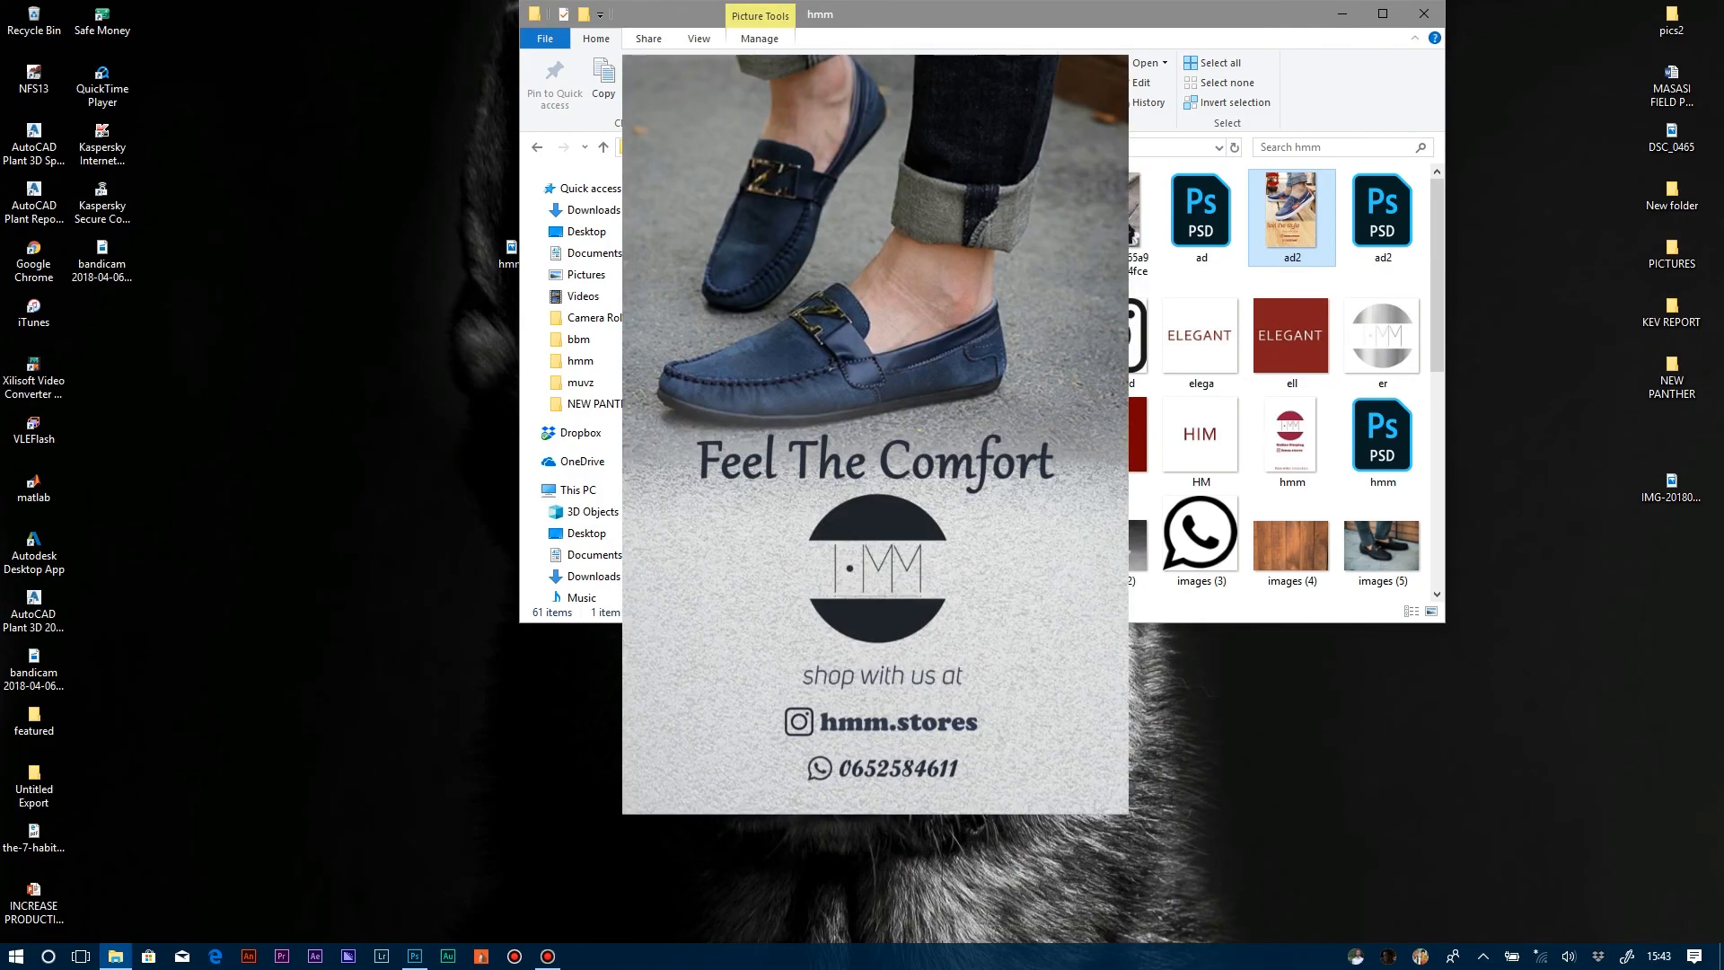